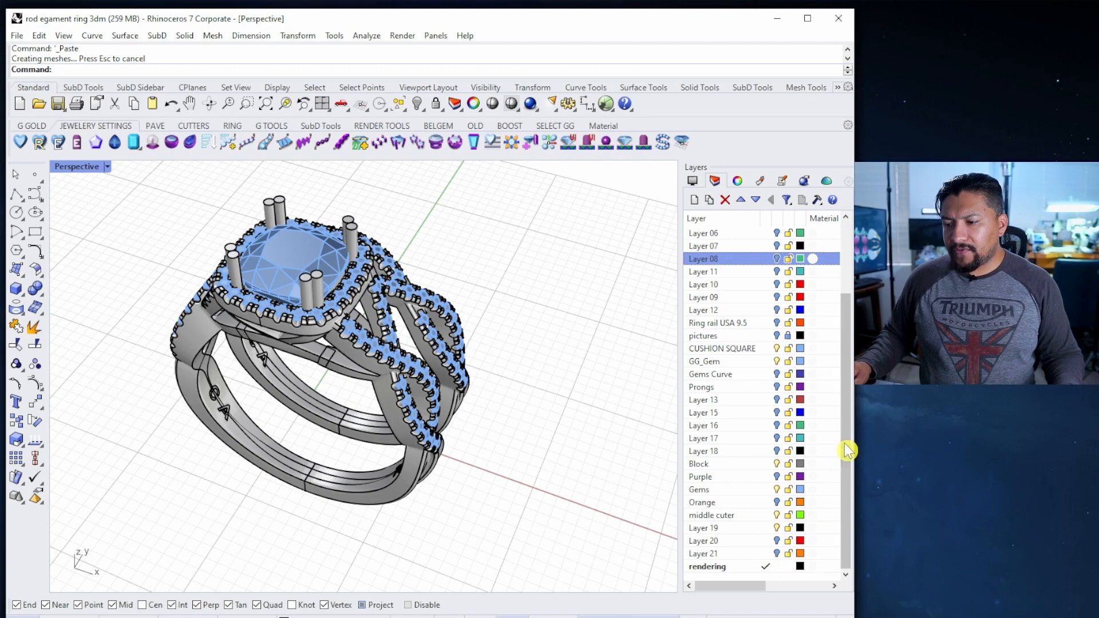
Make Layer 11 the current layer
{"action": "left_click", "coordinate": [764, 259]}
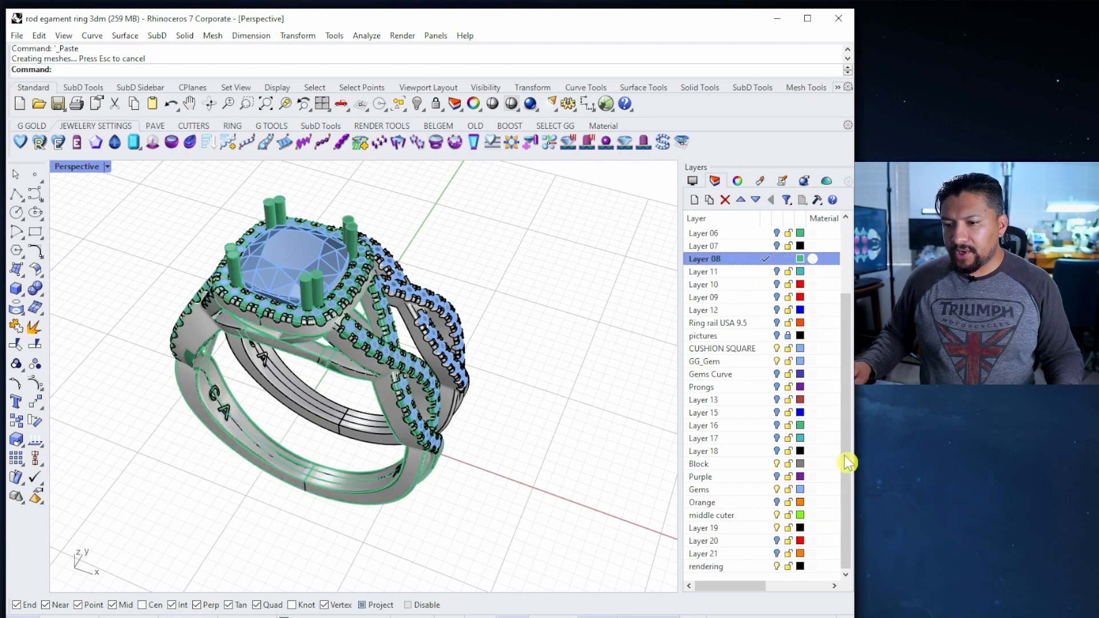
{"action": "left_click", "coordinate": [767, 566]}
{"action": "left_click", "coordinate": [766, 272]}
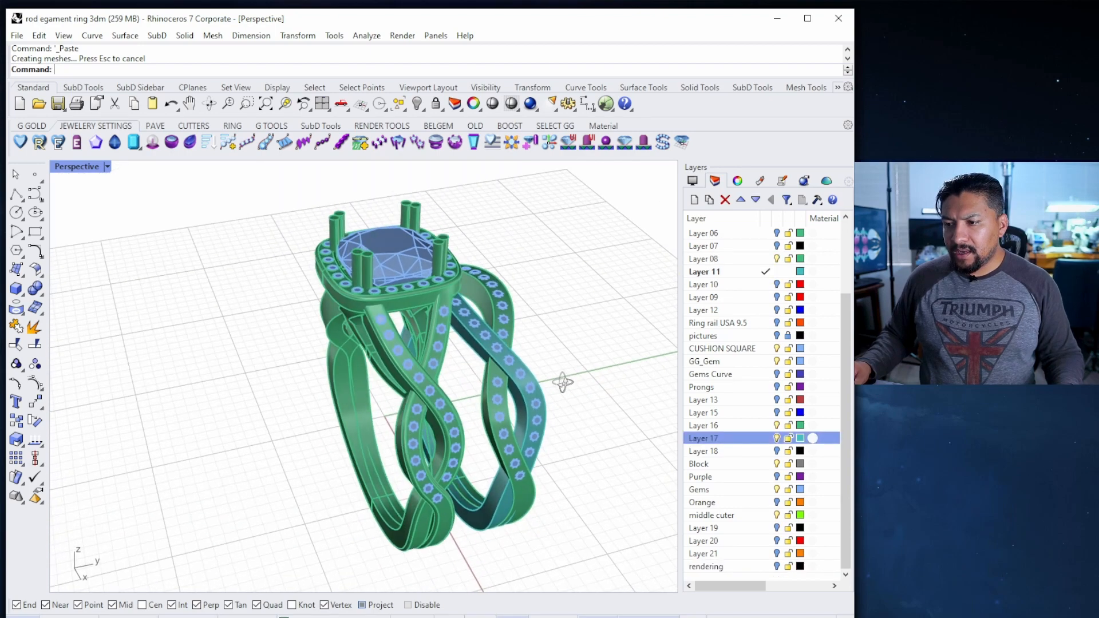
Orbit to a side-on view and window-select both rings together
{"action": "right_click_drag", "start_coordinate": [501, 374], "coordinate": [229, 250]}
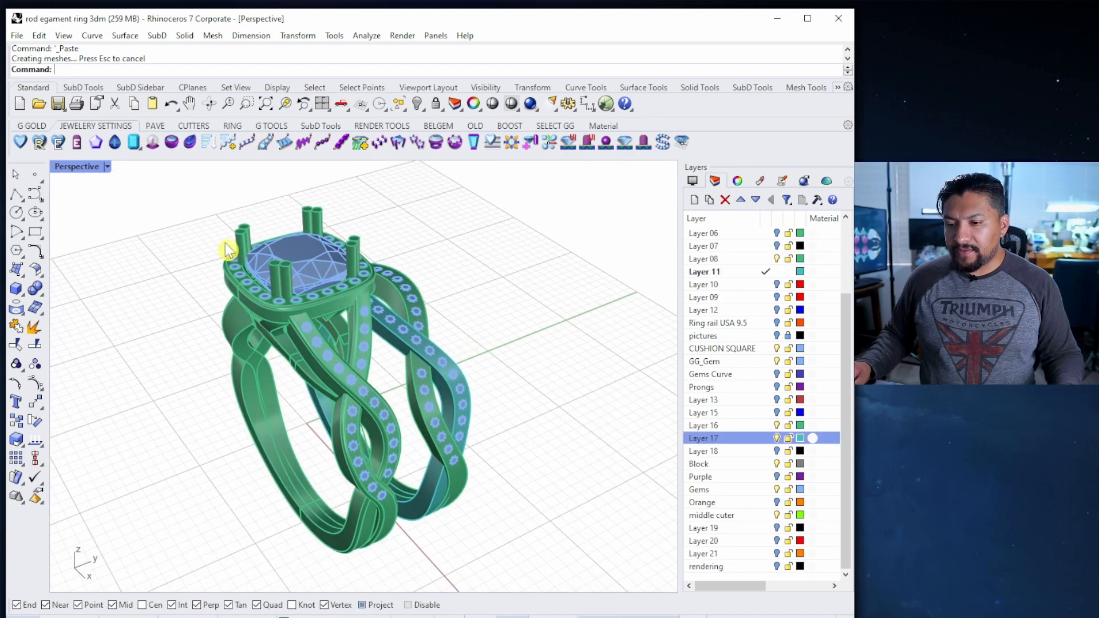
{"action": "right_click_drag", "start_coordinate": [320, 266], "coordinate": [231, 218]}
{"action": "left_click_drag", "start_coordinate": [187, 189], "coordinate": [379, 584]}
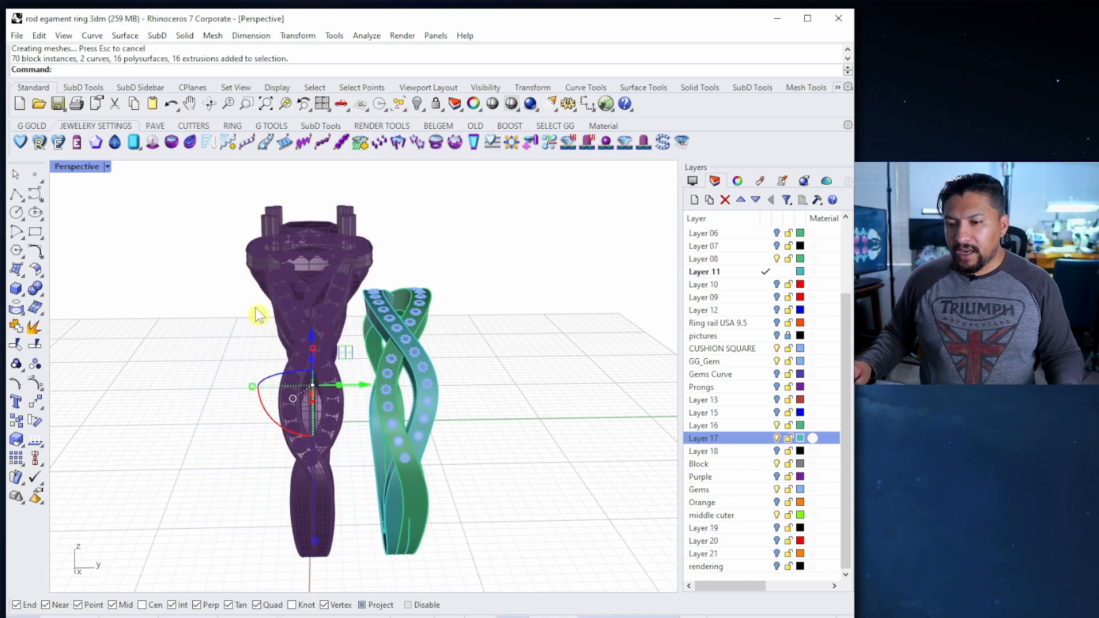
{"action": "left_click", "coordinate": [224, 262]}
{"action": "left_click_drag", "start_coordinate": [210, 167], "coordinate": [498, 572]}
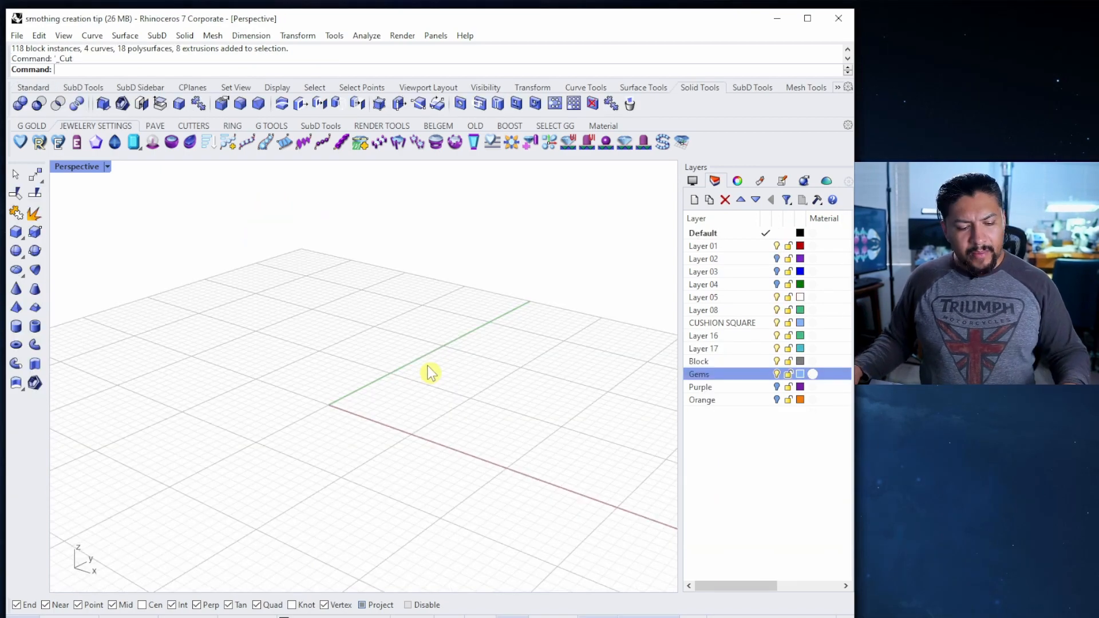
Paste the rings into this file and inspect the ring head and halo gems
{"action": "key", "text": "ctrl+v"}
{"action": "key", "text": "Escape"}
{"action": "right_click_drag", "start_coordinate": [537, 314], "coordinate": [438, 273]}
{"action": "right_click_drag", "start_coordinate": [395, 227], "coordinate": [320, 343], "text": "shift"}
{"action": "scroll", "coordinate": [320, 346], "scroll_direction": "up", "scroll_amount": 8}
{"action": "right_click_drag", "start_coordinate": [268, 285], "coordinate": [371, 316]}
{"action": "scroll", "coordinate": [306, 337], "scroll_direction": "up", "scroll_amount": 12}
{"action": "left_click", "coordinate": [301, 334]}
{"action": "scroll", "coordinate": [306, 349], "scroll_direction": "down", "scroll_amount": 10}
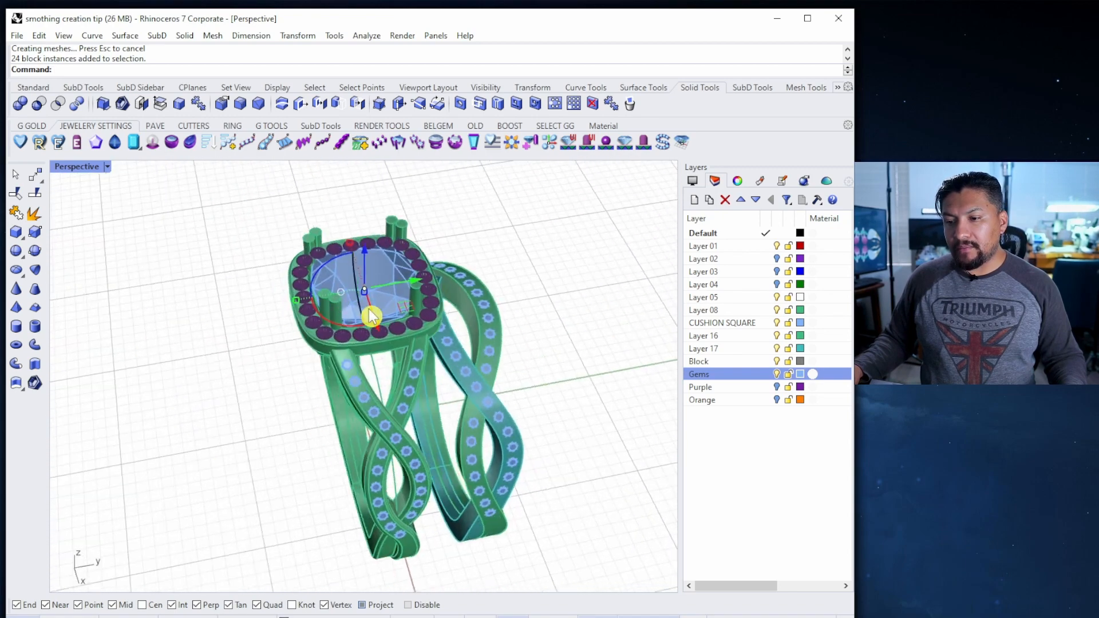
{"action": "right_click_drag", "start_coordinate": [409, 351], "coordinate": [449, 390]}
{"action": "scroll", "coordinate": [407, 304], "scroll_direction": "up", "scroll_amount": 6}
{"action": "scroll", "coordinate": [401, 309], "scroll_direction": "down", "scroll_amount": 5}
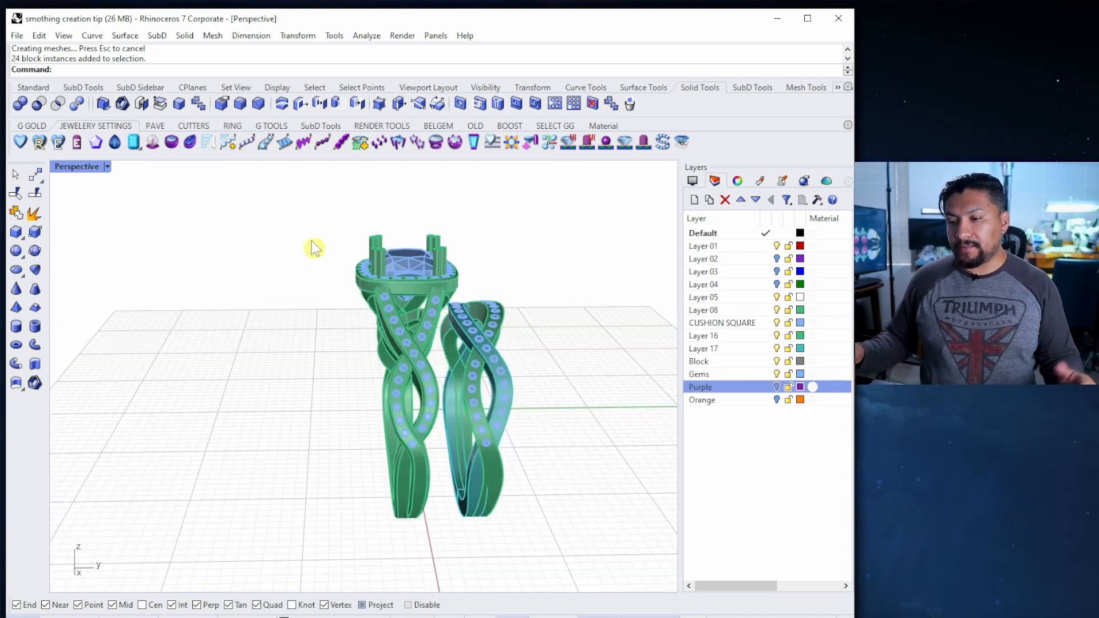
Select the left ring and hide it
{"action": "left_click_drag", "start_coordinate": [296, 225], "coordinate": [464, 572]}
{"action": "key", "text": "ctrl+h"}
{"action": "right_click_drag", "start_coordinate": [463, 571], "coordinate": [334, 414]}
Turn on the Purple and Orange layers to show the cutters around the remaining ring
{"action": "left_click", "coordinate": [776, 387]}
{"action": "scroll", "coordinate": [412, 370], "scroll_direction": "up", "scroll_amount": 5}
{"action": "right_click_drag", "start_coordinate": [412, 370], "coordinate": [433, 375]}
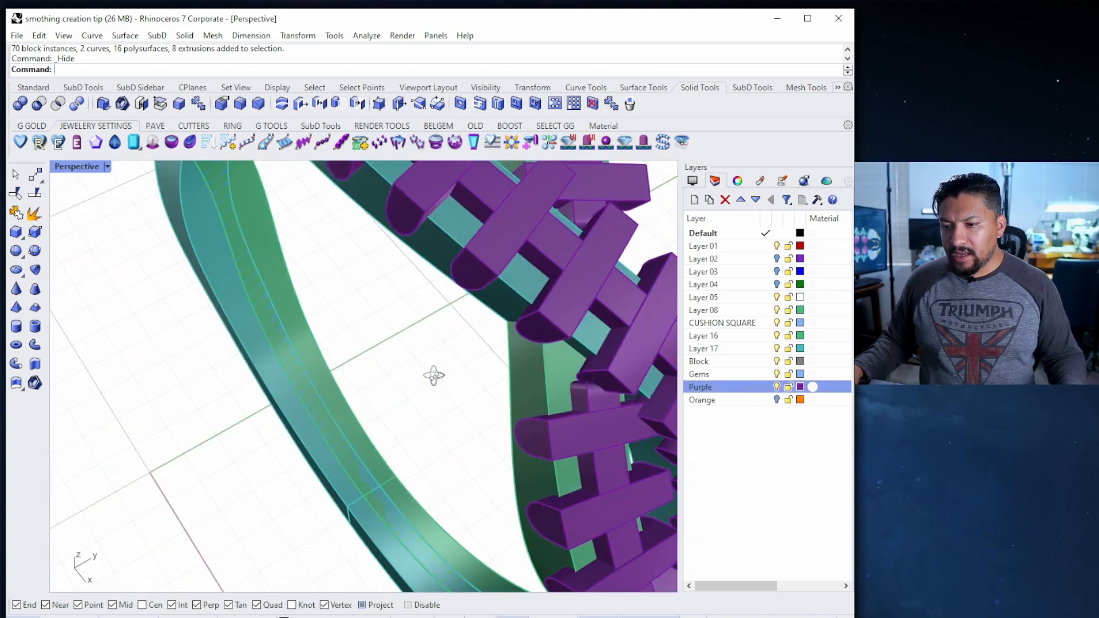
{"action": "scroll", "coordinate": [491, 287], "scroll_direction": "down", "scroll_amount": 5}
{"action": "right_click_drag", "start_coordinate": [490, 287], "coordinate": [515, 298]}
{"action": "left_click", "coordinate": [776, 400]}
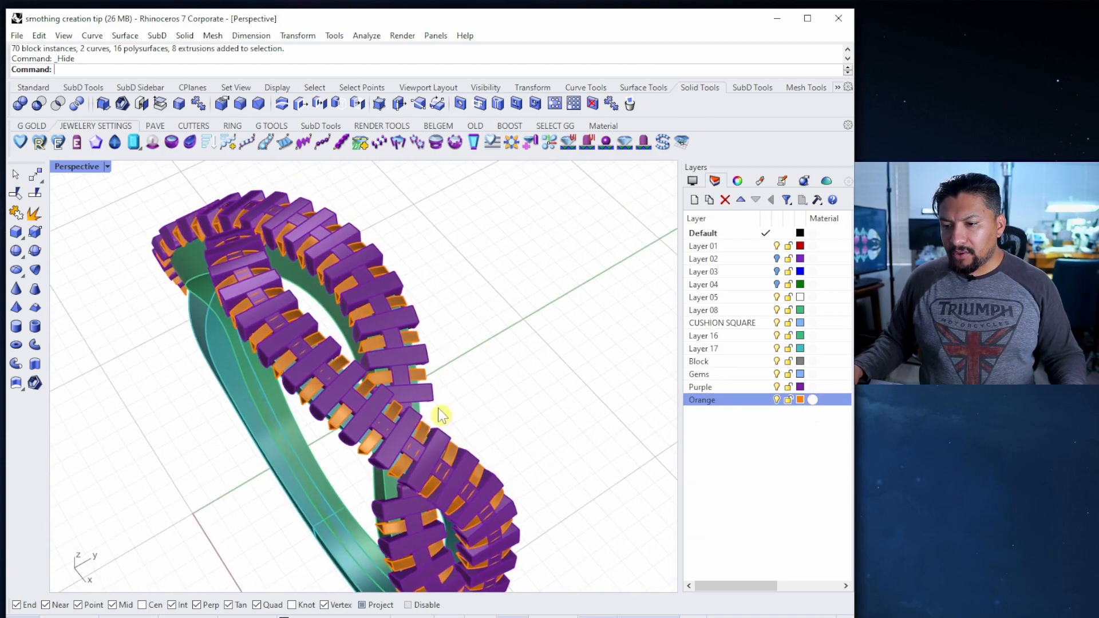
{"action": "right_click_drag", "start_coordinate": [441, 415], "coordinate": [356, 434]}
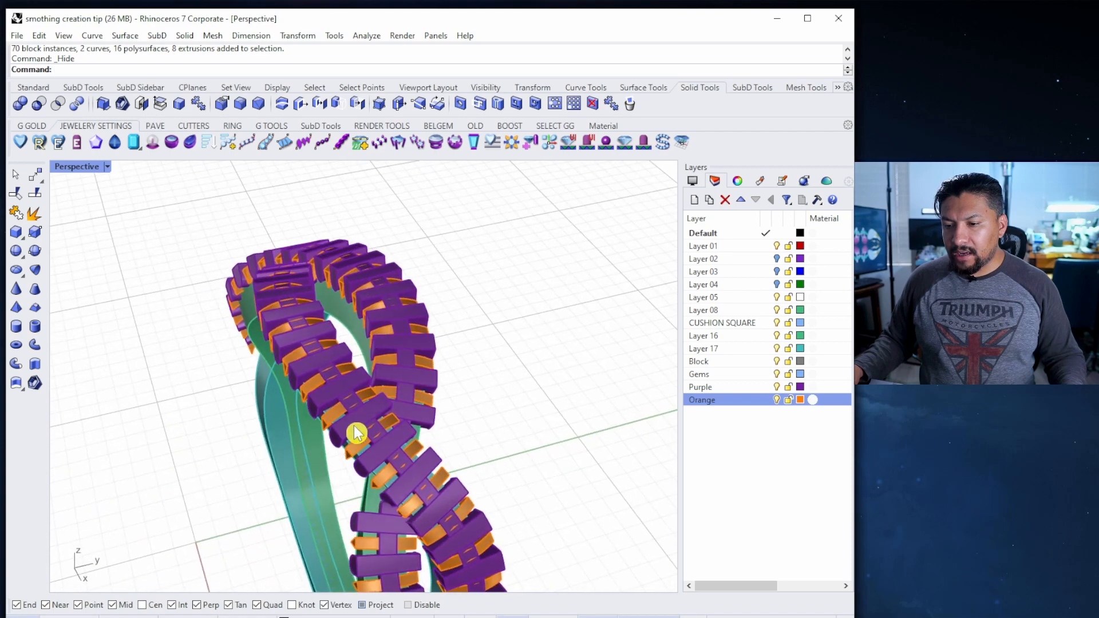
Turn on the Purple layer and zoom in on the band's purple cutter teeth
{"action": "right_click_drag", "start_coordinate": [428, 423], "coordinate": [677, 376]}
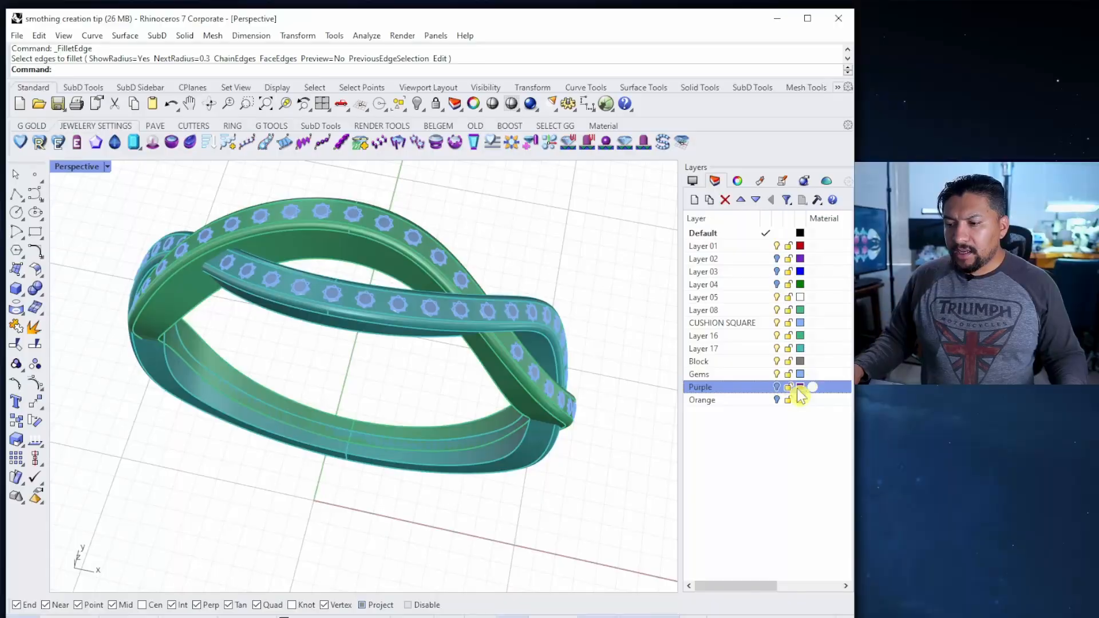
{"action": "left_click", "coordinate": [776, 387]}
{"action": "mouse_move", "coordinate": [503, 320]}
{"action": "right_mouse_down"}
{"action": "mouse_move", "coordinate": [519, 229]}
{"action": "mouse_move", "coordinate": [512, 324]}
{"action": "right_mouse_up"}
{"action": "scroll", "coordinate": [519, 229], "scroll_direction": "up", "scroll_amount": 3}
Boolean-difference the purple cutters out of the outer ring band
{"action": "scroll", "coordinate": [378, 369], "scroll_direction": "up", "scroll_amount": 6}
{"action": "left_click", "coordinate": [370, 383]}
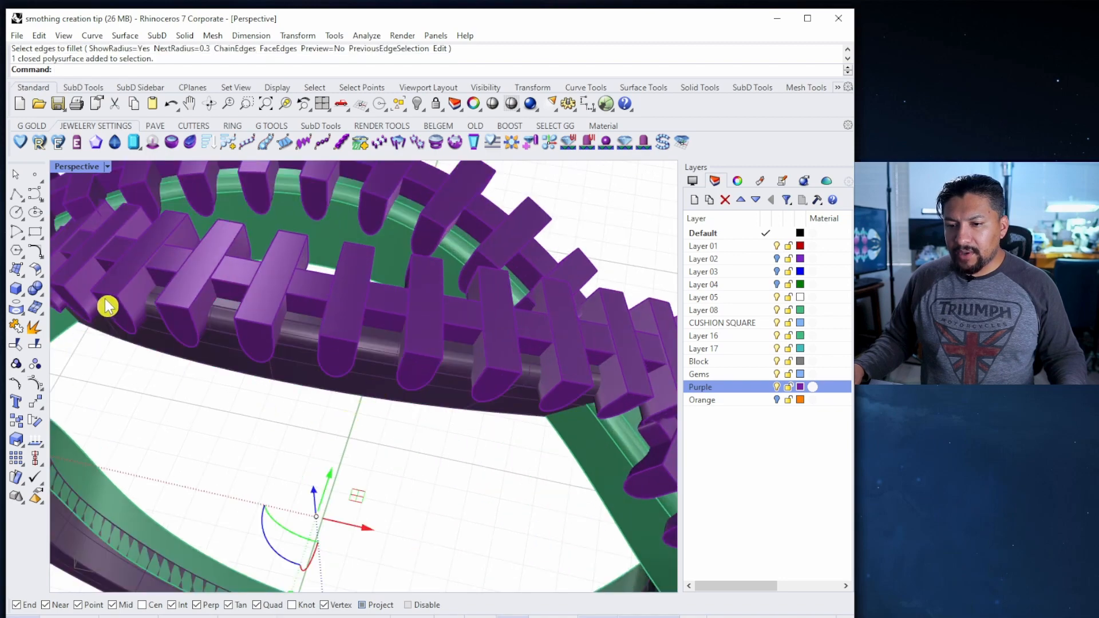
{"action": "left_click", "coordinate": [35, 292]}
{"action": "left_click", "coordinate": [73, 295]}
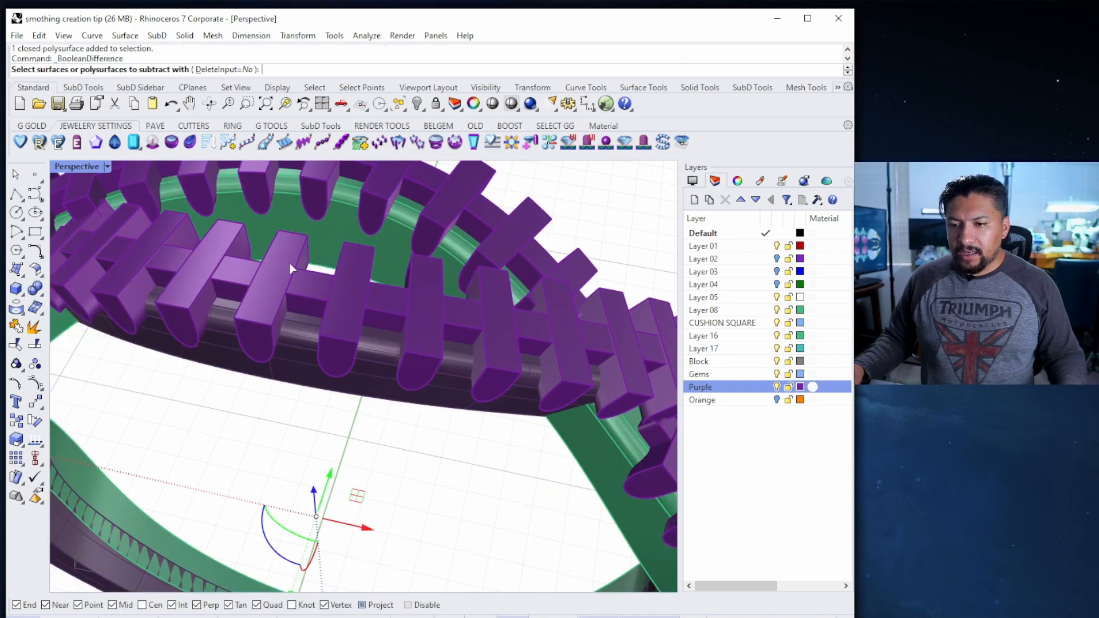
{"action": "scroll", "coordinate": [286, 256], "scroll_direction": "down", "scroll_amount": 5}
{"action": "right_click_drag", "start_coordinate": [414, 266], "coordinate": [413, 295]}
{"action": "key", "text": "Return"}
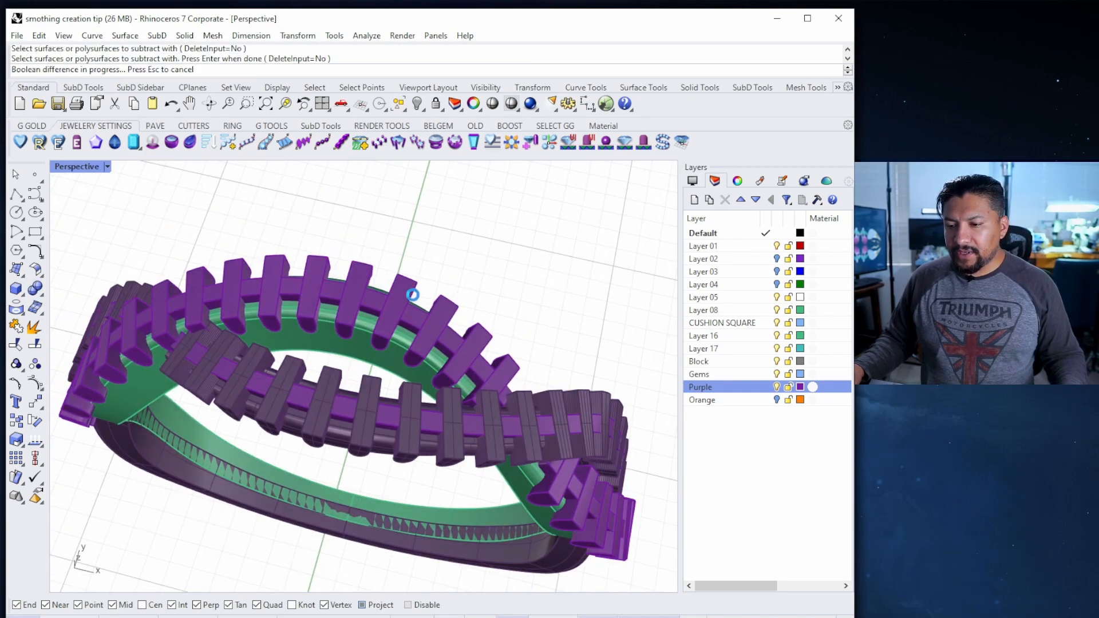
Subtract the purple cutters from the inner band as well
{"action": "left_click", "coordinate": [393, 375]}
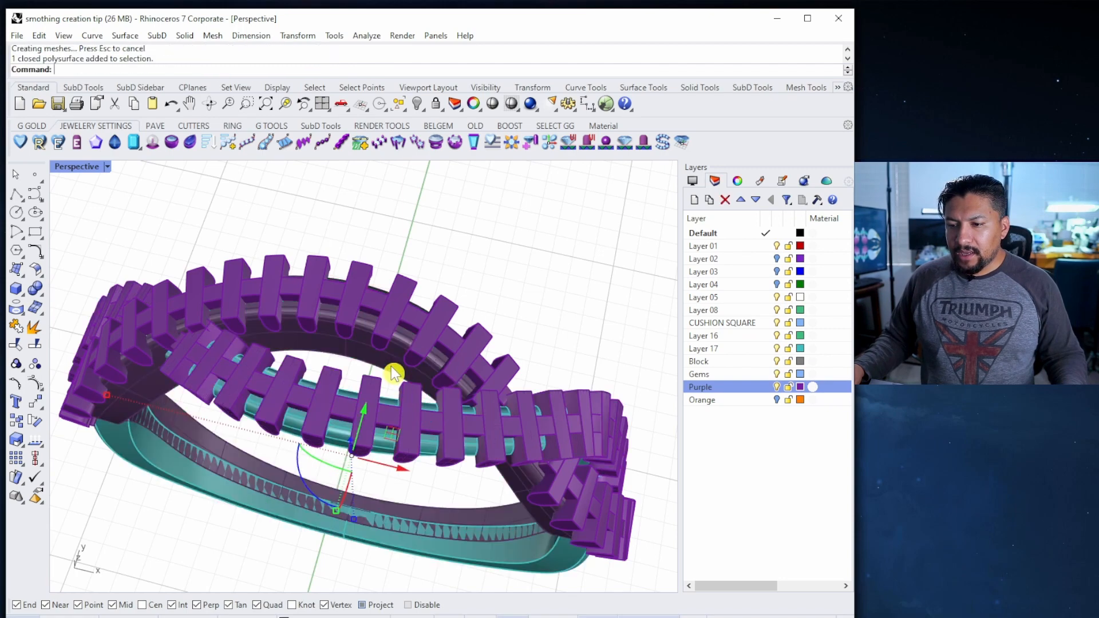
{"action": "key", "text": "Return"}
{"action": "left_click", "coordinate": [399, 279]}
{"action": "key", "text": "Return"}
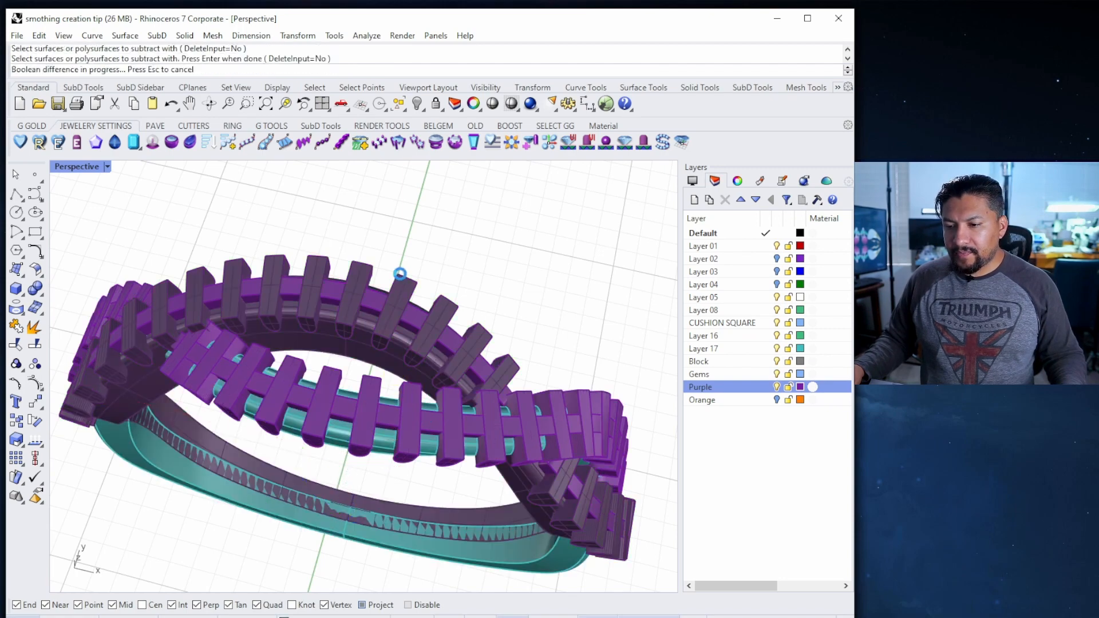
Hide and re-show the Purple layer to inspect the cut band
{"action": "left_click", "coordinate": [776, 387]}
{"action": "right_click_drag", "start_coordinate": [572, 372], "coordinate": [398, 235]}
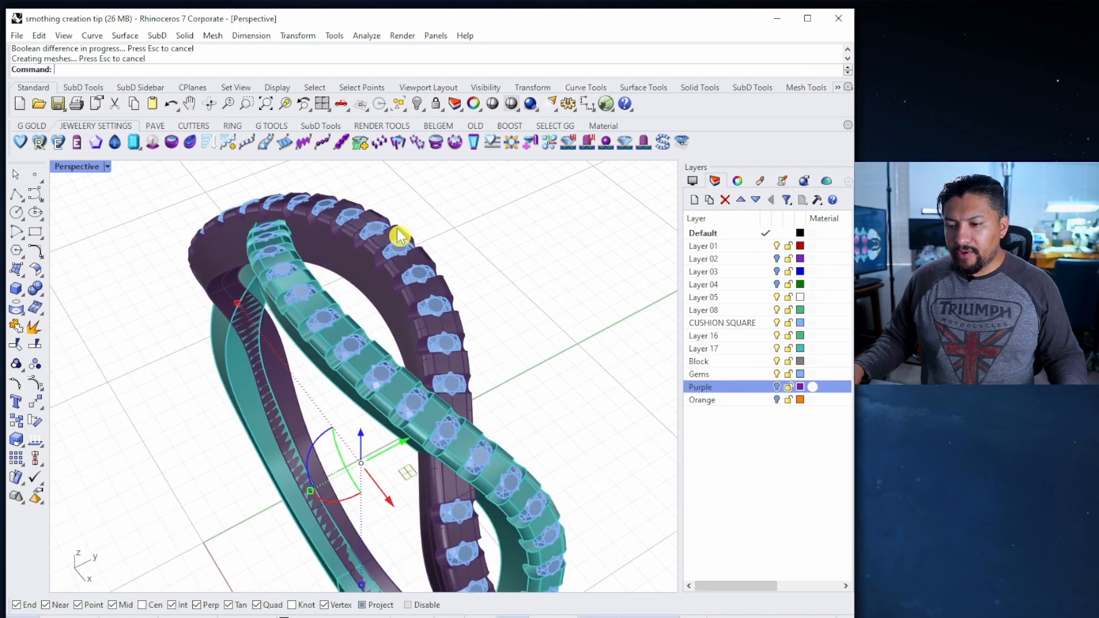
{"action": "left_click", "coordinate": [776, 387]}
{"action": "right_click_drag", "start_coordinate": [456, 318], "coordinate": [437, 354]}
{"action": "scroll", "coordinate": [400, 287], "scroll_direction": "up", "scroll_amount": 5}
Boolean-difference two more cutters from the selected band and ring shank
{"action": "left_click", "coordinate": [427, 275]}
{"action": "scroll", "coordinate": [443, 277], "scroll_direction": "down", "scroll_amount": 5}
{"action": "left_click", "coordinate": [435, 389]}
{"action": "left_click", "coordinate": [34, 291]}
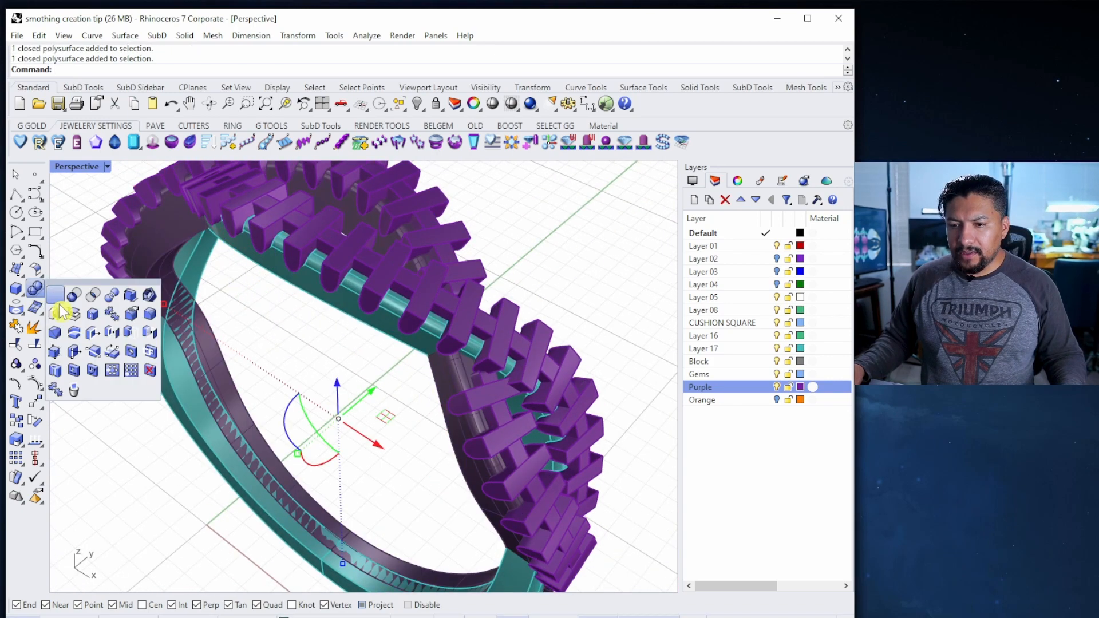
{"action": "left_click", "coordinate": [81, 299]}
{"action": "scroll", "coordinate": [485, 379], "scroll_direction": "up", "scroll_amount": 6}
{"action": "left_click", "coordinate": [480, 369]}
{"action": "scroll", "coordinate": [480, 366], "scroll_direction": "down", "scroll_amount": 6}
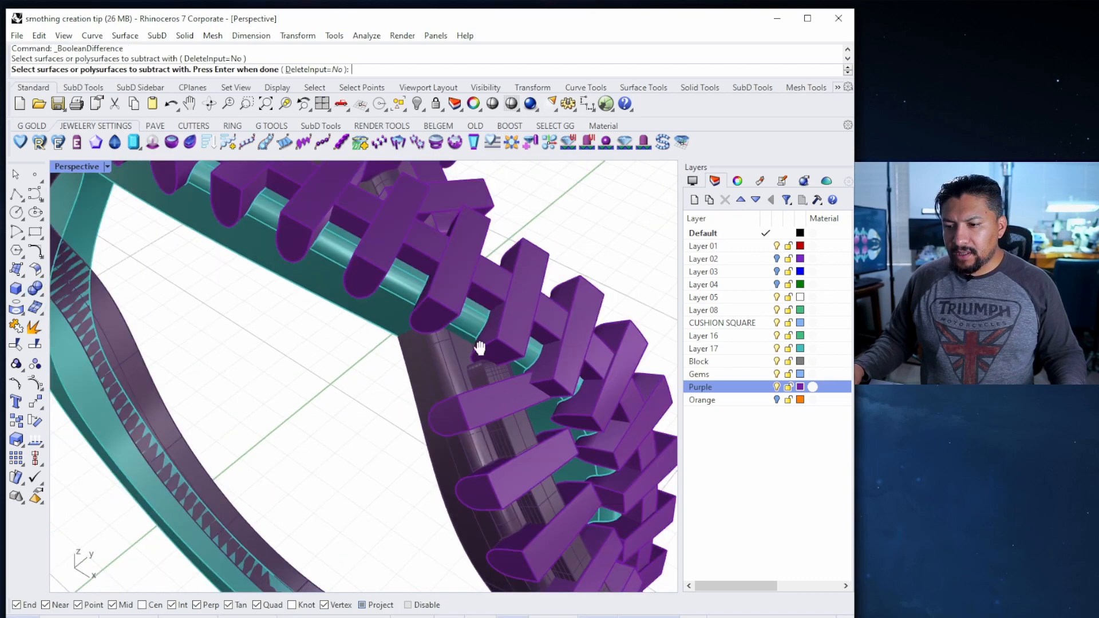
{"action": "scroll", "coordinate": [435, 286], "scroll_direction": "up", "scroll_amount": 3}
{"action": "left_click", "coordinate": [396, 259]}
{"action": "scroll", "coordinate": [457, 321], "scroll_direction": "down", "scroll_amount": 5}
{"action": "right_click_drag", "start_coordinate": [467, 328], "coordinate": [368, 295]}
{"action": "scroll", "coordinate": [468, 252], "scroll_direction": "down", "scroll_amount": 4}
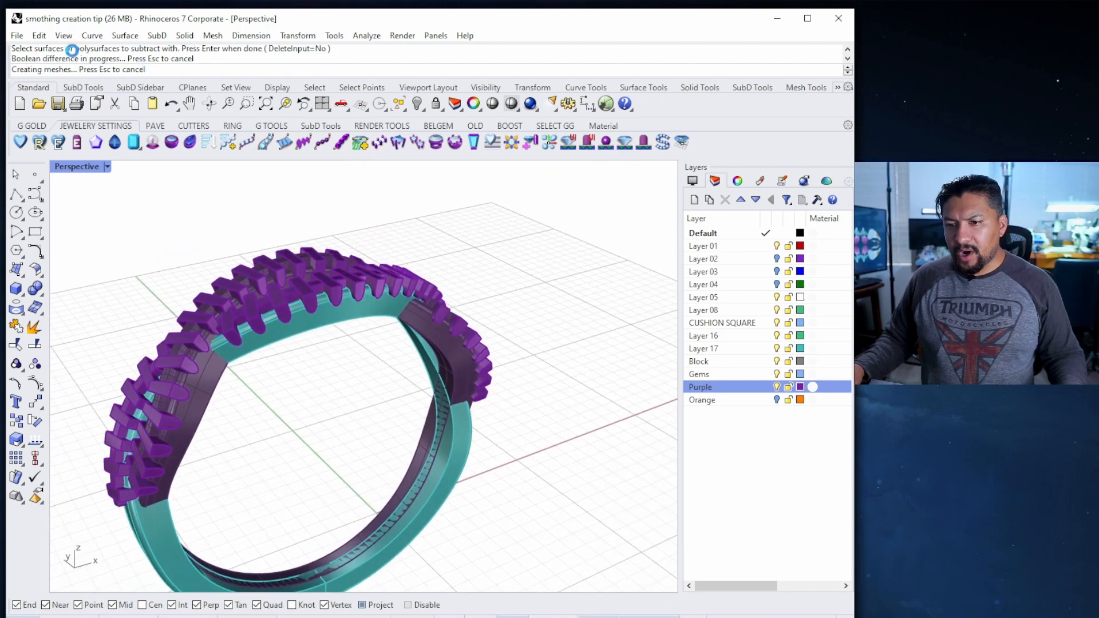
Repeat the Boolean difference on another band with its cutters
{"action": "right_click_drag", "start_coordinate": [499, 333], "coordinate": [383, 373]}
{"action": "scroll", "coordinate": [368, 346], "scroll_direction": "up", "scroll_amount": 8}
{"action": "left_click", "coordinate": [368, 322]}
{"action": "scroll", "coordinate": [383, 373], "scroll_direction": "down", "scroll_amount": 3}
{"action": "right_click", "coordinate": [382, 366]}
{"action": "right_click_drag", "start_coordinate": [383, 328], "coordinate": [365, 277]}
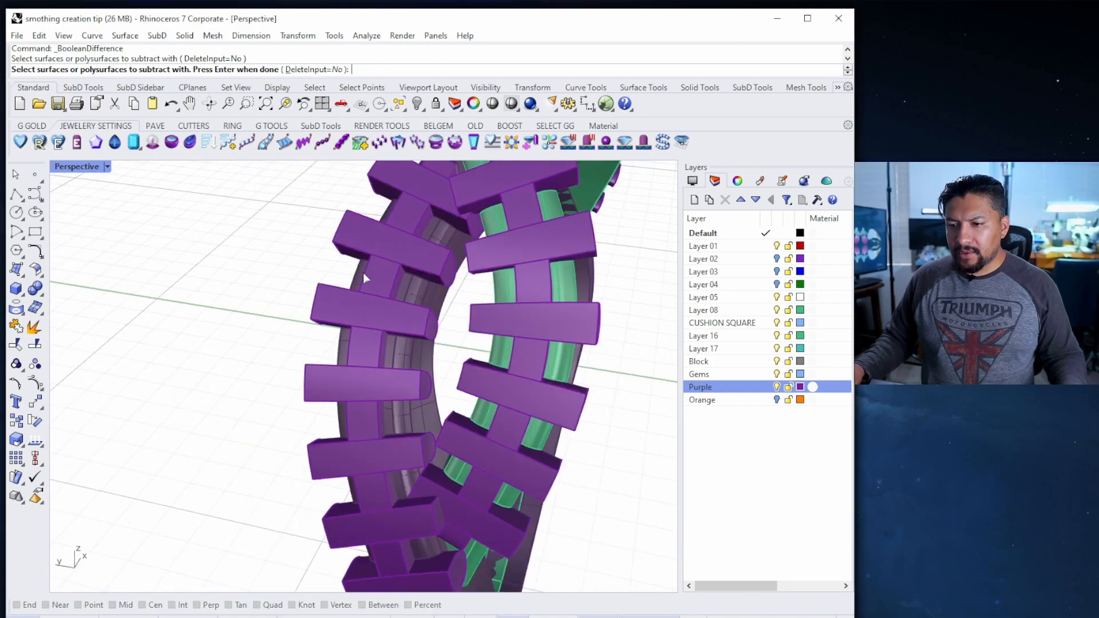
{"action": "right_click", "coordinate": [367, 308]}
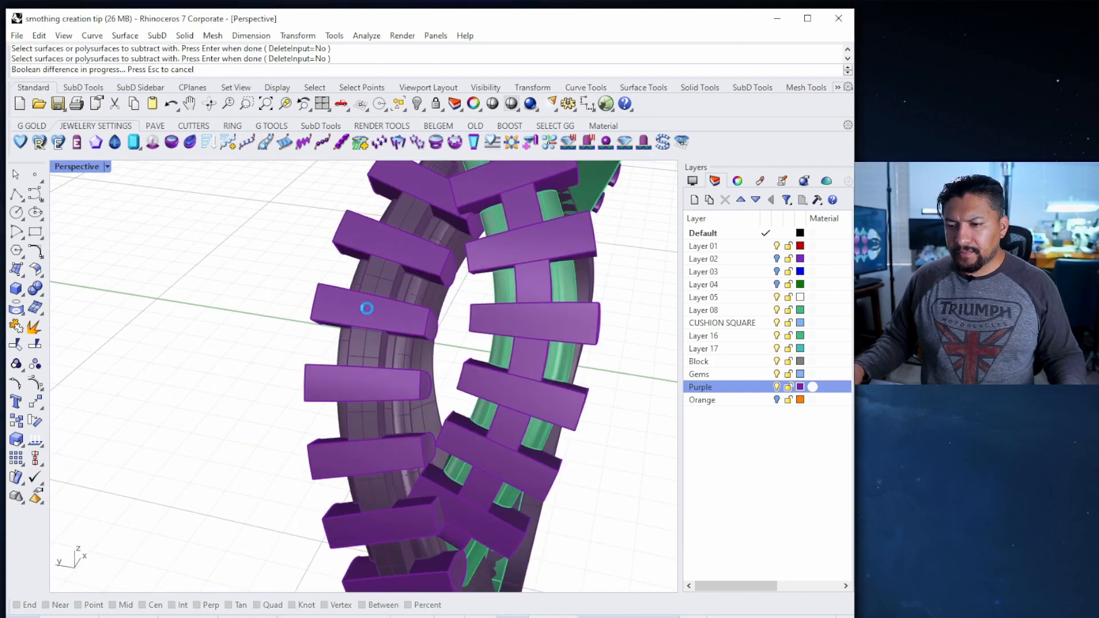
{"action": "right_click", "coordinate": [367, 308]}
{"action": "right_click_drag", "start_coordinate": [370, 310], "coordinate": [538, 213]}
Hide the purple cutters and select the green and teal bands
{"action": "left_click", "coordinate": [778, 390]}
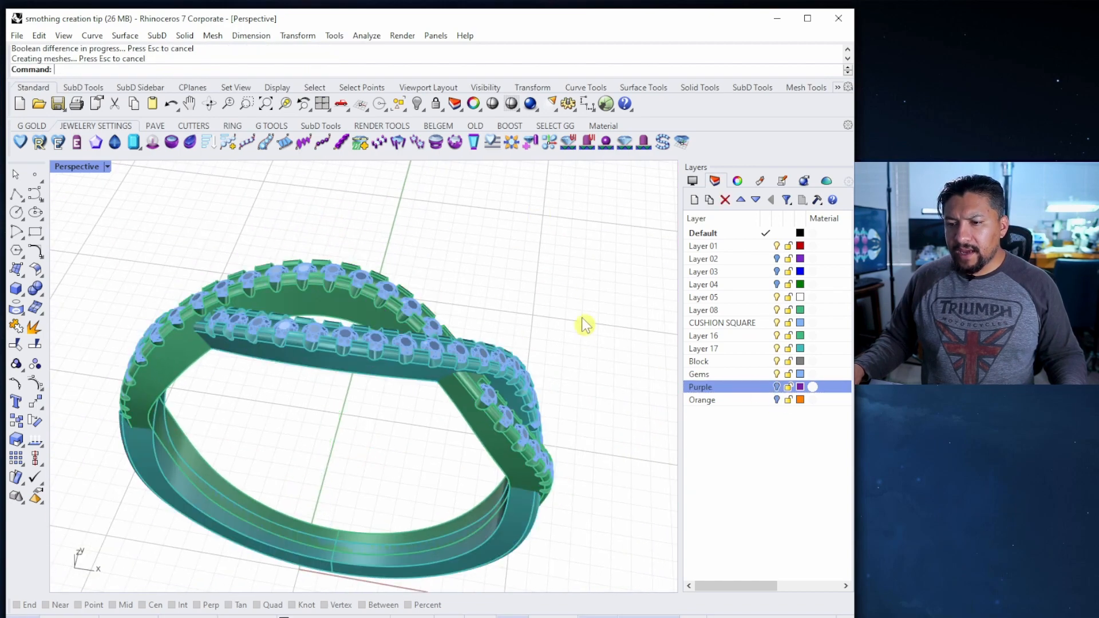
{"action": "right_click_drag", "start_coordinate": [586, 324], "coordinate": [475, 343]}
{"action": "left_click", "coordinate": [282, 361]}
{"action": "scroll", "coordinate": [260, 321], "scroll_direction": "up", "scroll_amount": 6}
{"action": "left_click", "coordinate": [249, 303]}
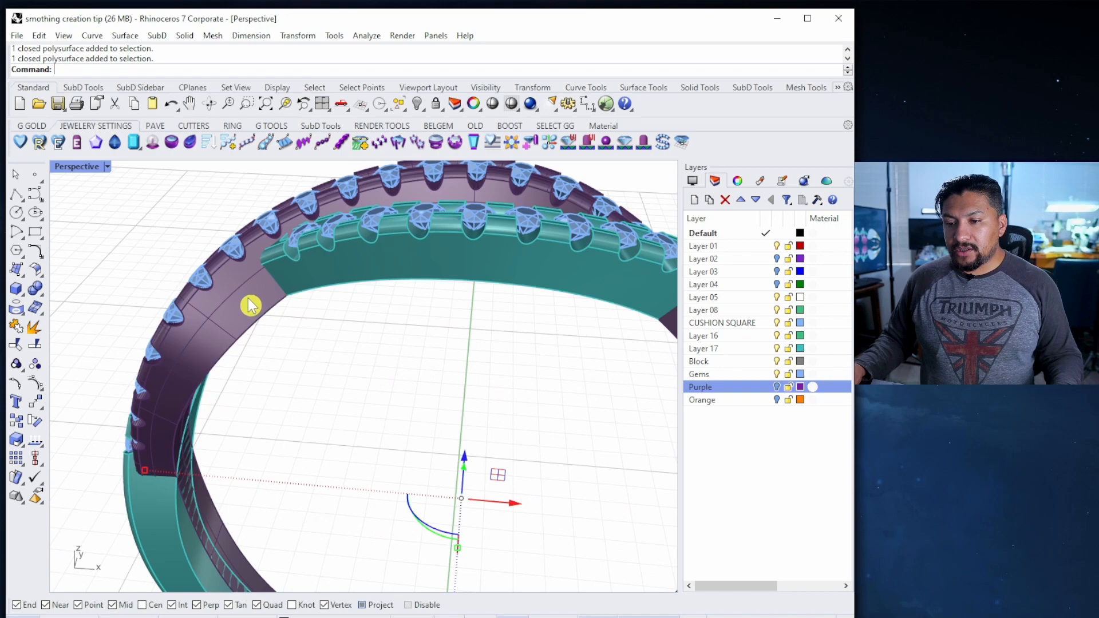
{"action": "left_click", "coordinate": [403, 272], "text": "shift"}
{"action": "scroll", "coordinate": [406, 281], "scroll_direction": "down", "scroll_amount": 5}
{"action": "right_click_drag", "start_coordinate": [407, 282], "coordinate": [344, 308], "text": "shift"}
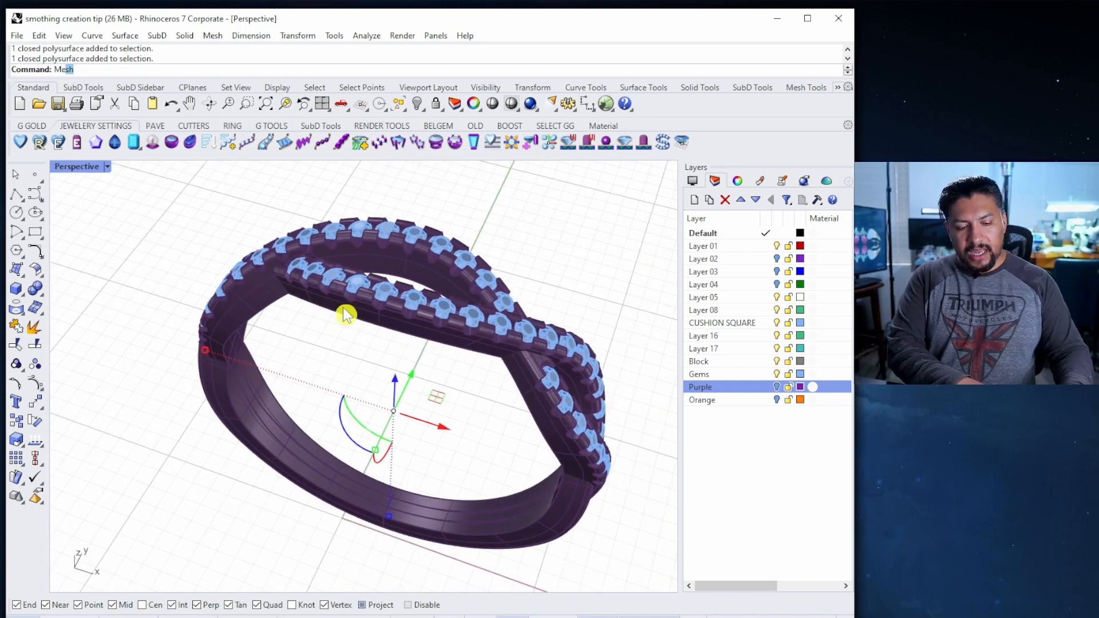
Mesh the green and teal bands at 0.02–0.2 edge lengths, then hide the source polysurfaces
{"action": "key", "text": "Return"}
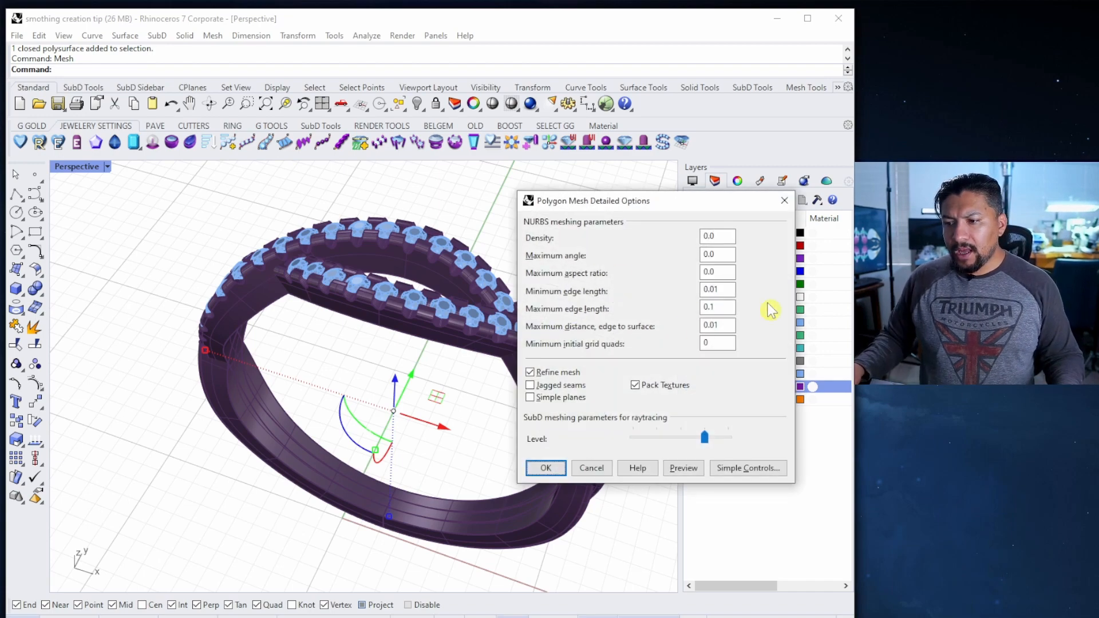
{"action": "left_click_drag", "start_coordinate": [685, 206], "coordinate": [461, 178]}
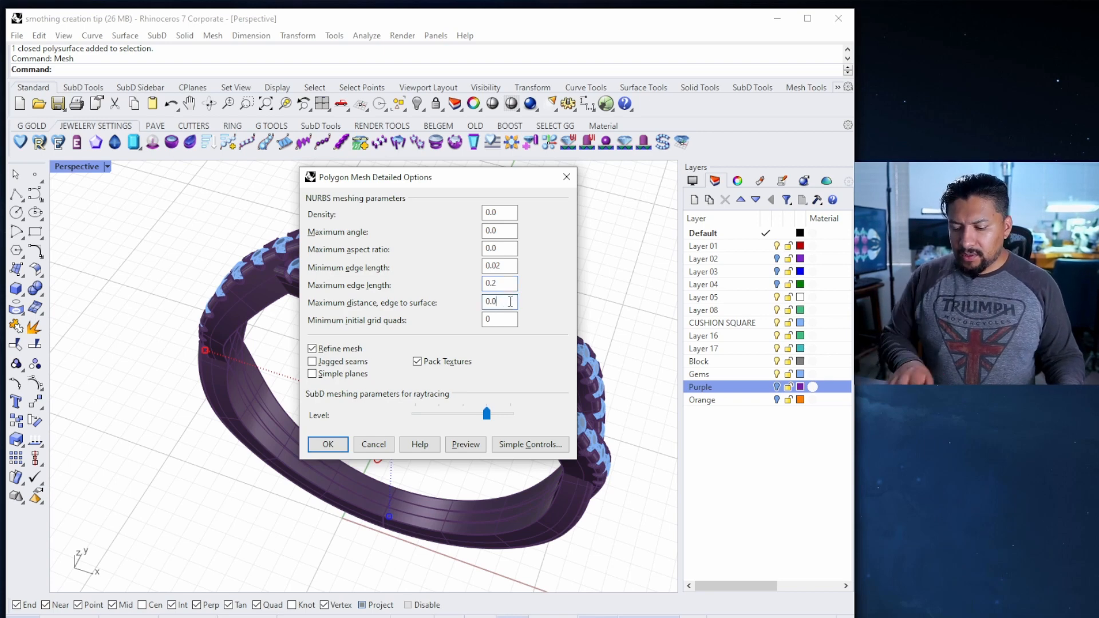
{"action": "key", "text": "Return"}
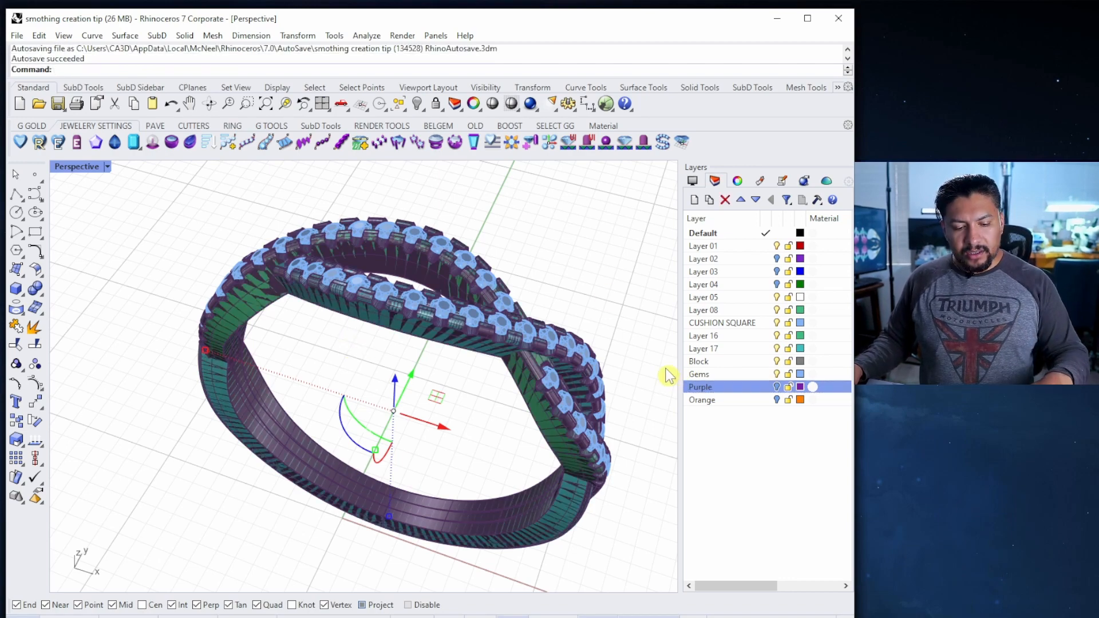
{"action": "key", "text": "ctrl+h"}
{"action": "right_click_drag", "start_coordinate": [458, 395], "coordinate": [429, 405]}
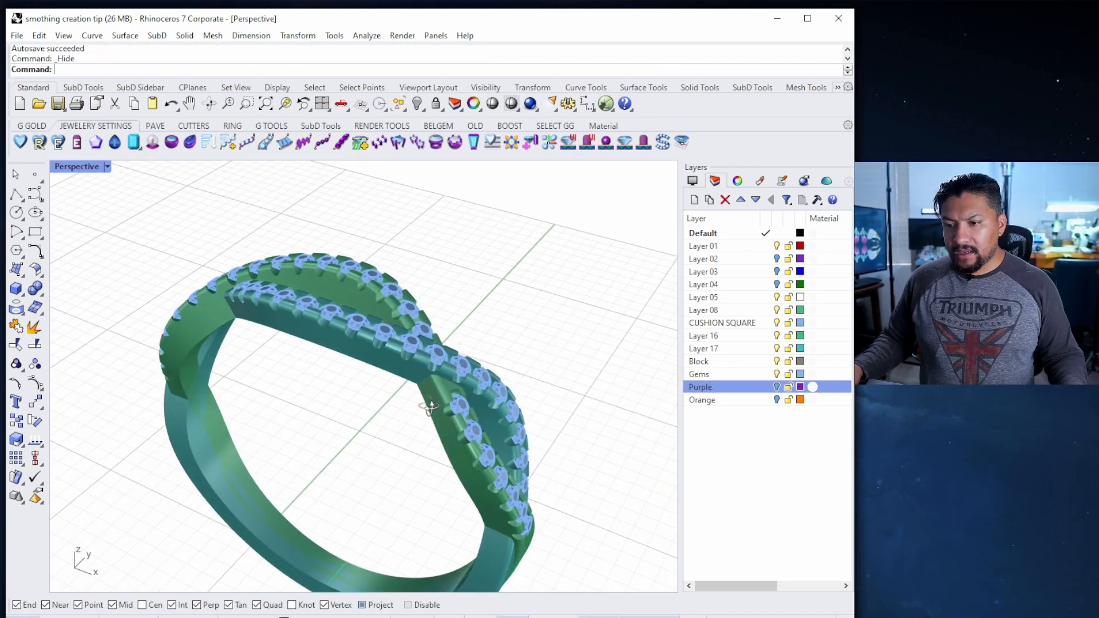
Turn on mesh wireframes in the viewport display settings to inspect the ring
{"action": "scroll", "coordinate": [415, 381], "scroll_direction": "up", "scroll_amount": 6}
{"action": "left_click", "coordinate": [692, 181]}
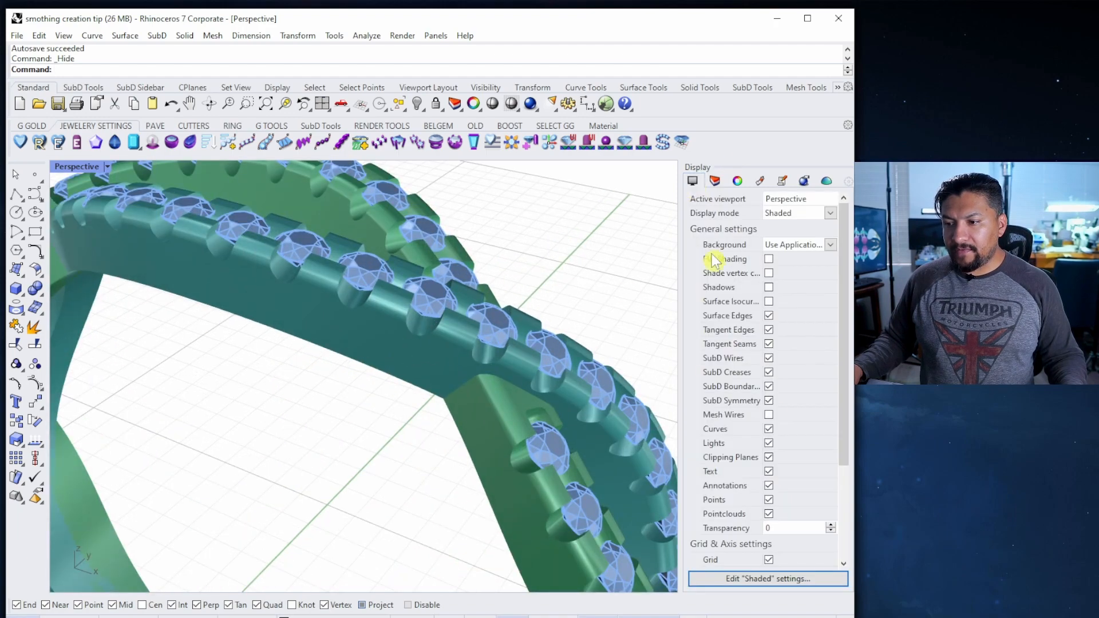
{"action": "left_click", "coordinate": [767, 414]}
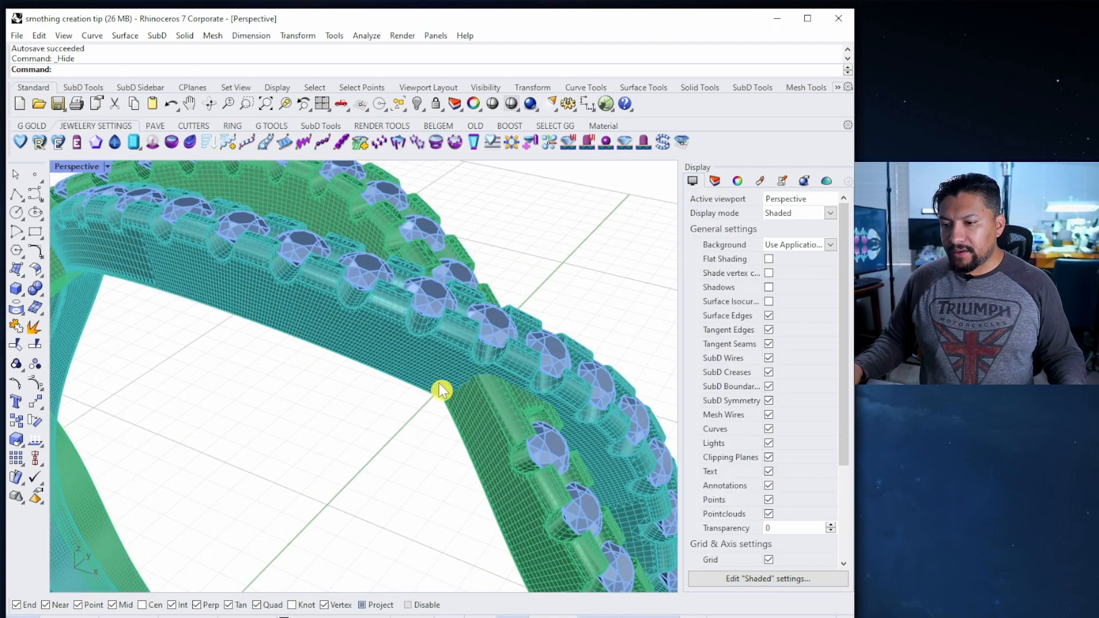
{"action": "right_click_drag", "start_coordinate": [441, 389], "coordinate": [499, 360]}
{"action": "scroll", "coordinate": [503, 343], "scroll_direction": "down", "scroll_amount": 7}
{"action": "scroll", "coordinate": [530, 348], "scroll_direction": "up", "scroll_amount": 9}
{"action": "scroll", "coordinate": [527, 346], "scroll_direction": "down", "scroll_amount": 8}
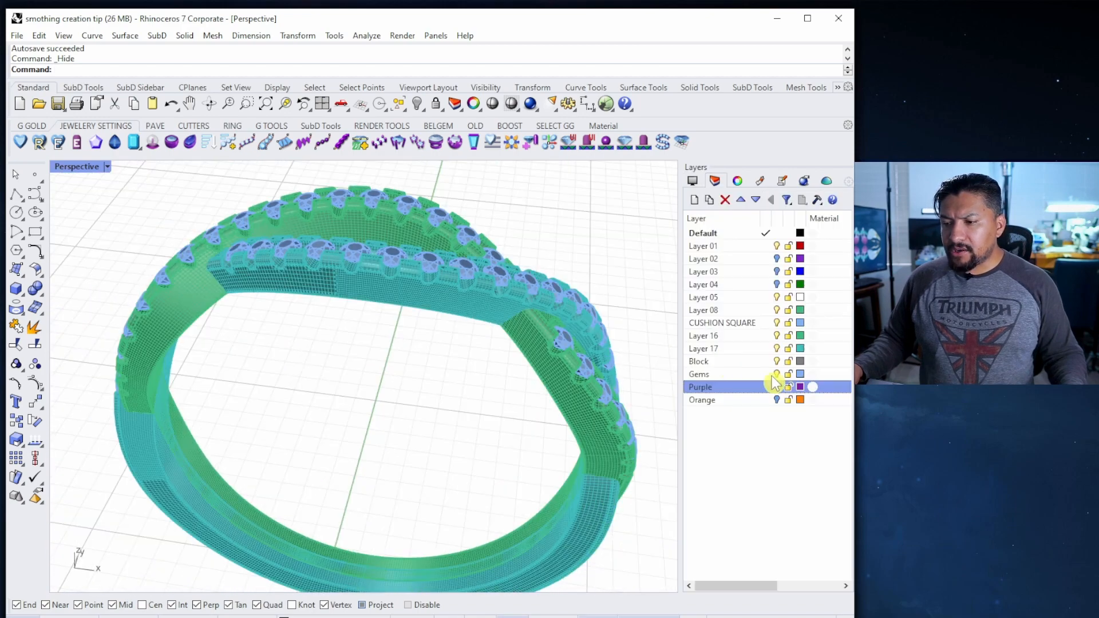
Turn off the Gems layer and hide the purple ring mesh
{"action": "left_click", "coordinate": [776, 375]}
{"action": "right_click_drag", "start_coordinate": [583, 379], "coordinate": [474, 320]}
{"action": "left_click", "coordinate": [532, 357]}
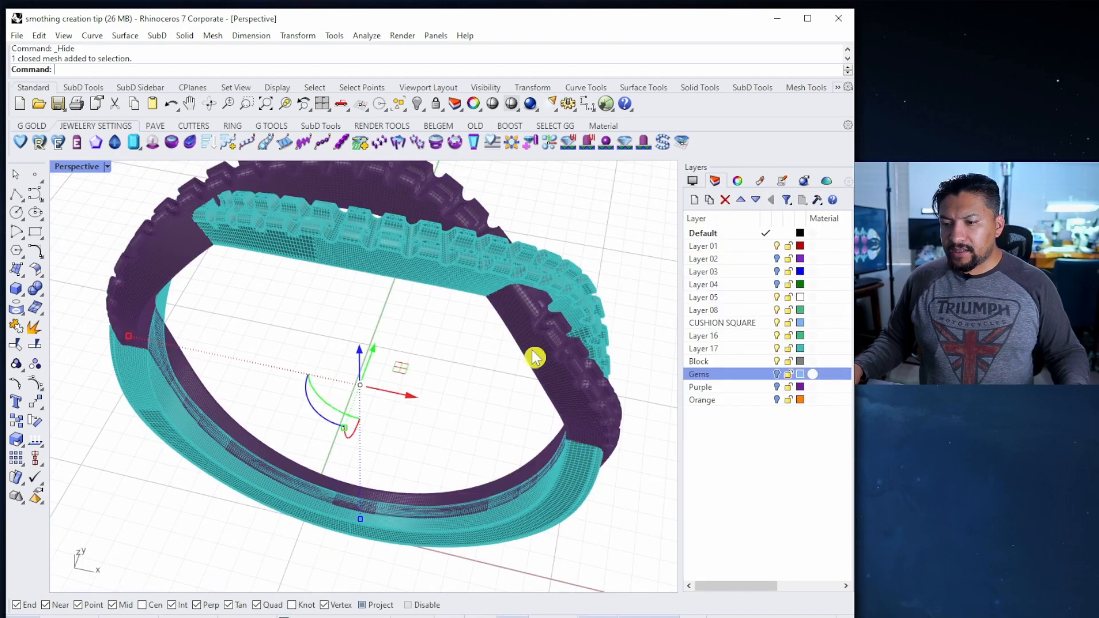
{"action": "key", "text": "ctrl+h"}
{"action": "mouse_move", "coordinate": [420, 358]}
{"action": "right_mouse_down"}
{"action": "mouse_move", "coordinate": [442, 348]}
{"action": "mouse_move", "coordinate": [451, 390]}
{"action": "mouse_move", "coordinate": [455, 376]}
{"action": "mouse_move", "coordinate": [395, 316]}
{"action": "mouse_move", "coordinate": [343, 286]}
{"action": "mouse_move", "coordinate": [429, 336]}
{"action": "mouse_move", "coordinate": [429, 317]}
{"action": "mouse_move", "coordinate": [452, 328]}
{"action": "mouse_move", "coordinate": [478, 279]}
{"action": "mouse_move", "coordinate": [483, 326]}
{"action": "mouse_move", "coordinate": [378, 481]}
{"action": "mouse_move", "coordinate": [426, 375]}
{"action": "right_mouse_up"}
Turn off mesh wires and hide the curve on the ring's front
{"action": "left_click", "coordinate": [692, 180]}
{"action": "left_click", "coordinate": [769, 415]}
{"action": "left_click", "coordinate": [389, 477]}
{"action": "key", "text": "ctrl+h"}
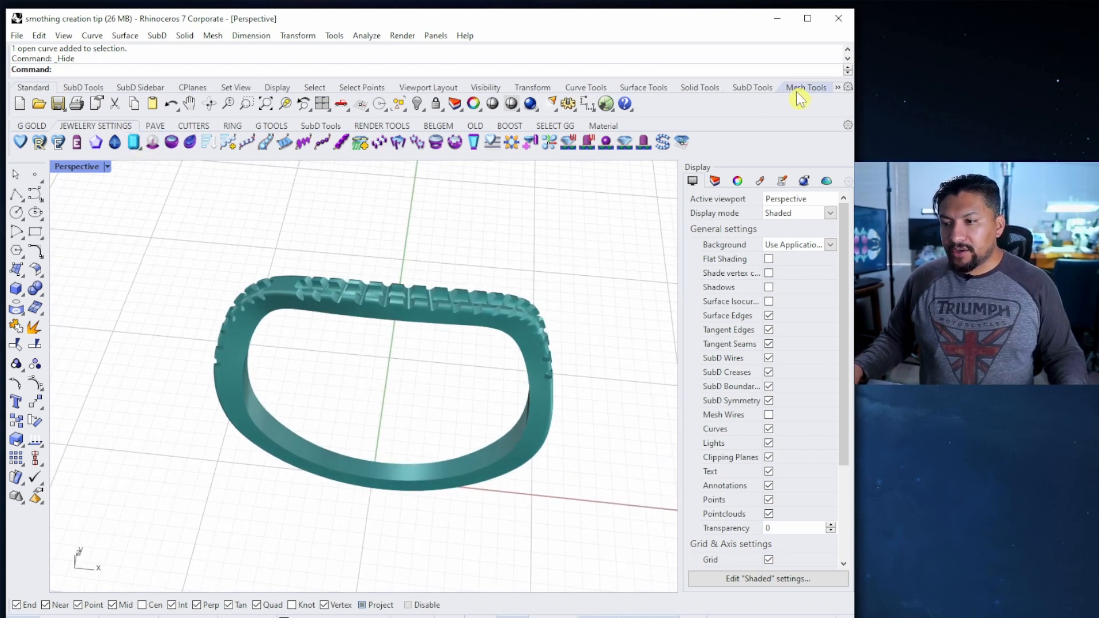
Weld all the teal ring mesh's vertices using the Mesh Tools weld command
{"action": "left_click", "coordinate": [818, 89]}
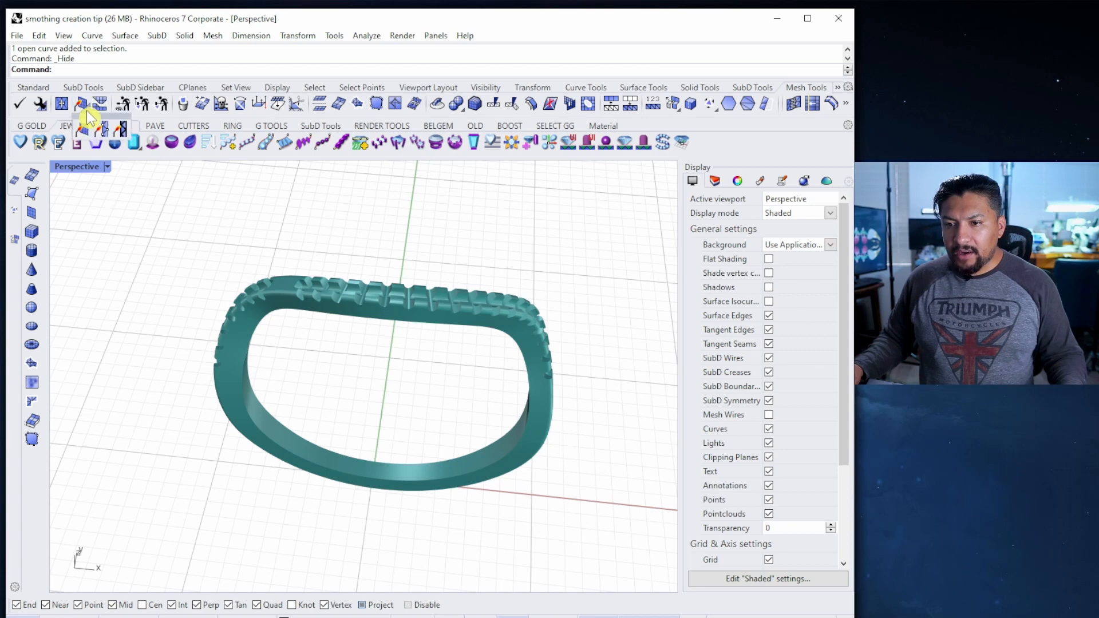
{"action": "left_click", "coordinate": [110, 131]}
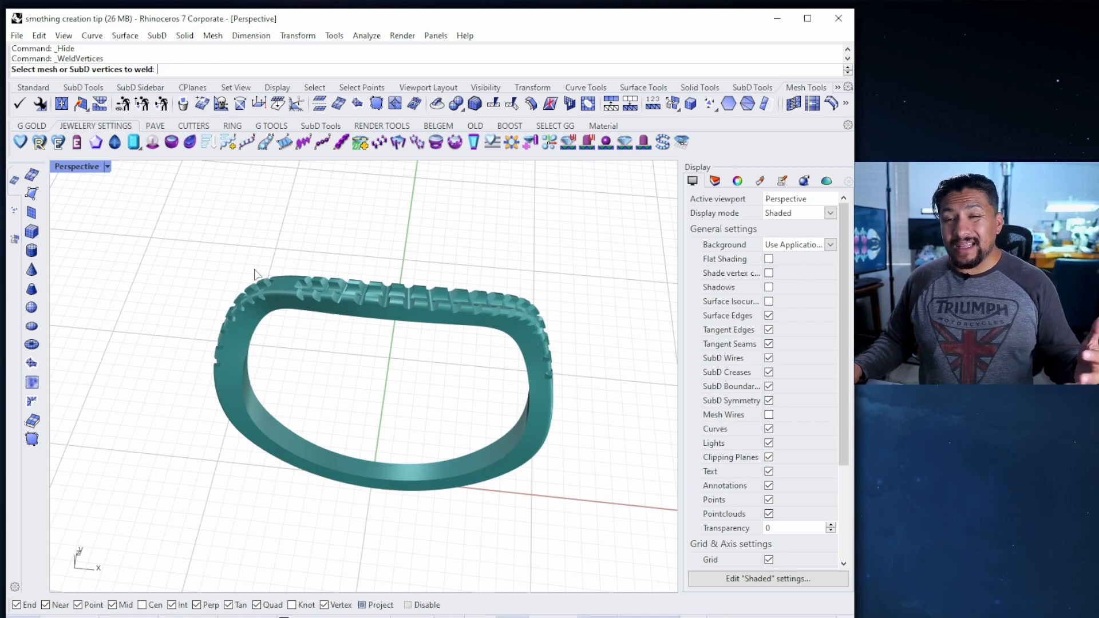
{"action": "left_click_drag", "start_coordinate": [195, 257], "coordinate": [624, 554]}
{"action": "right_click_drag", "start_coordinate": [598, 435], "coordinate": [440, 373]}
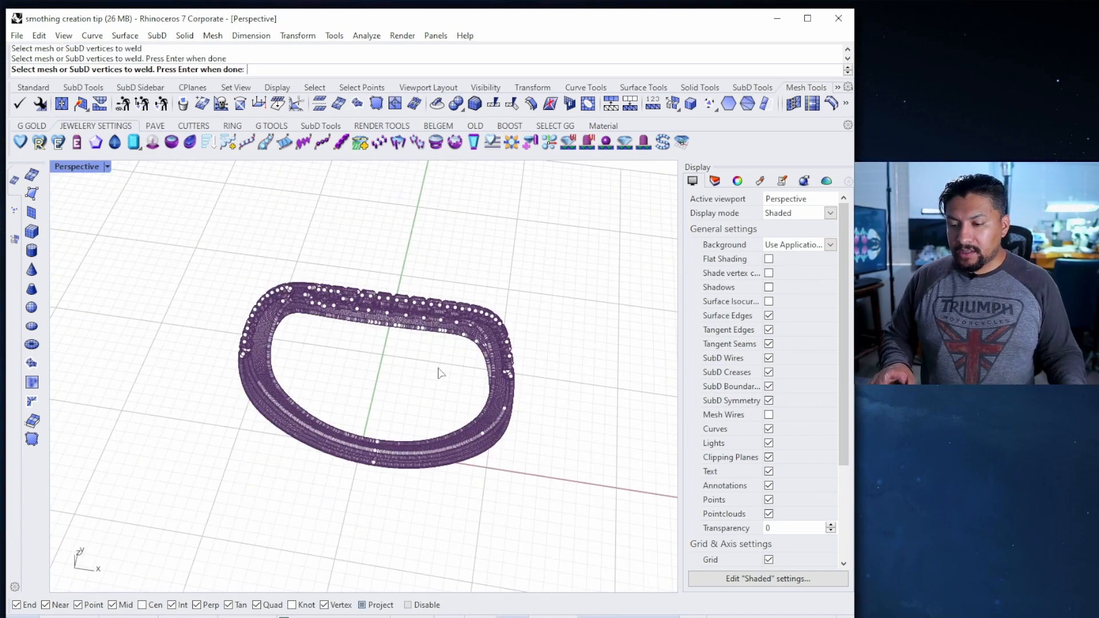
{"action": "right_click", "coordinate": [440, 374]}
{"action": "scroll", "coordinate": [389, 309], "scroll_direction": "up", "scroll_amount": 10}
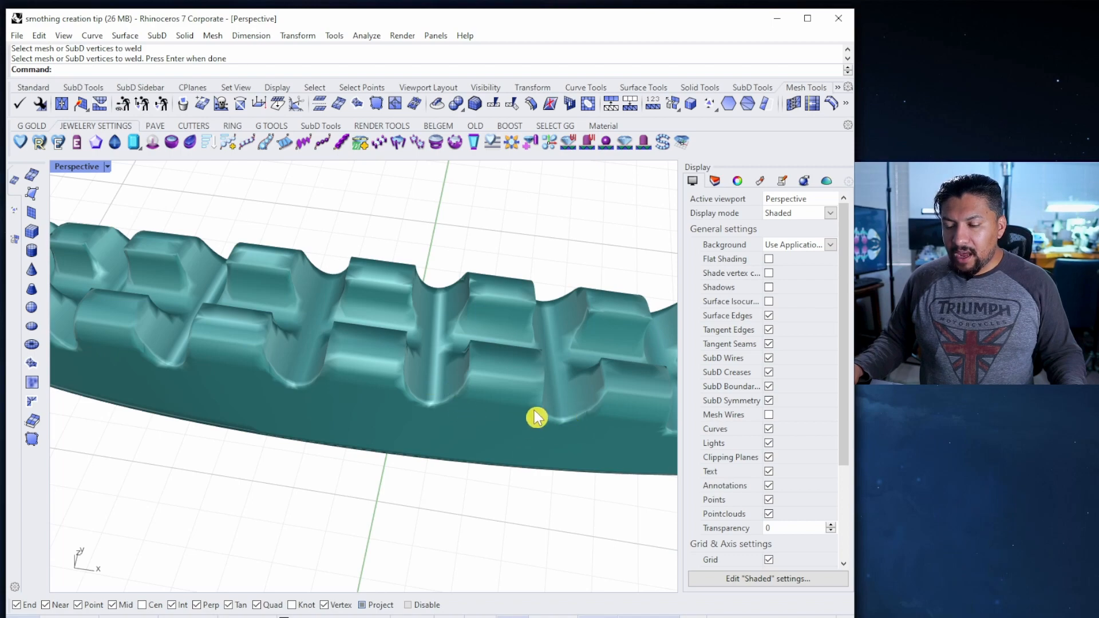
{"action": "scroll", "coordinate": [538, 412], "scroll_direction": "down", "scroll_amount": 10}
{"action": "right_click_drag", "start_coordinate": [540, 400], "coordinate": [472, 356], "text": "shift"}
{"action": "right_click_drag", "start_coordinate": [489, 463], "coordinate": [457, 346], "text": "shift"}
{"action": "scroll", "coordinate": [396, 458], "scroll_direction": "up", "scroll_amount": 8}
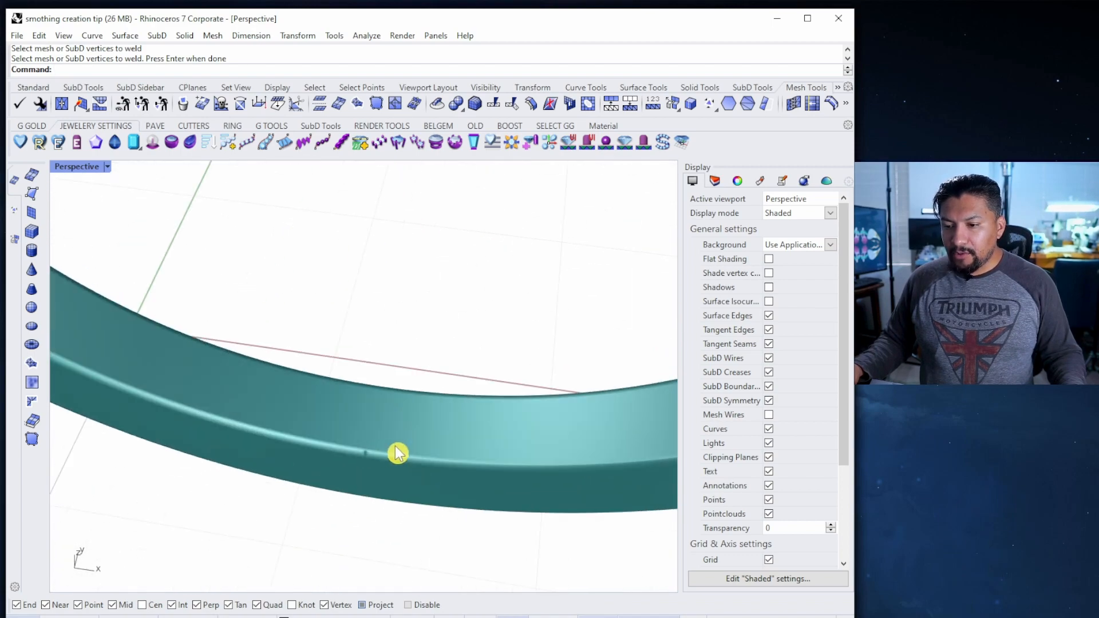
{"action": "scroll", "coordinate": [395, 452], "scroll_direction": "down", "scroll_amount": 10}
{"action": "scroll", "coordinate": [397, 432], "scroll_direction": "up", "scroll_amount": 4}
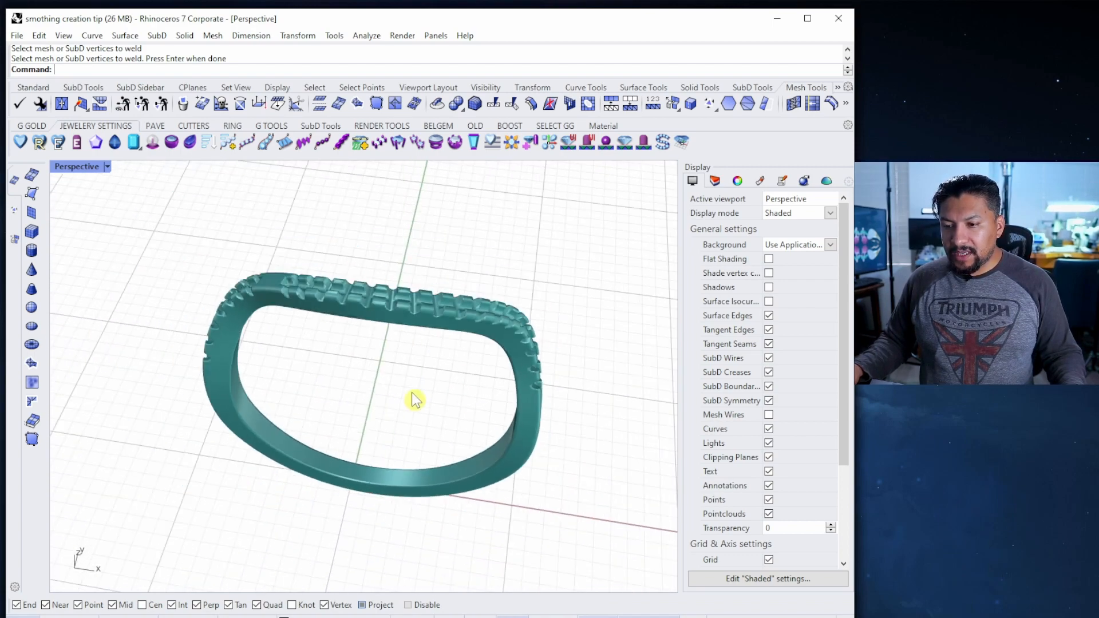
{"action": "right_click_drag", "start_coordinate": [412, 393], "coordinate": [394, 405], "text": "shift"}
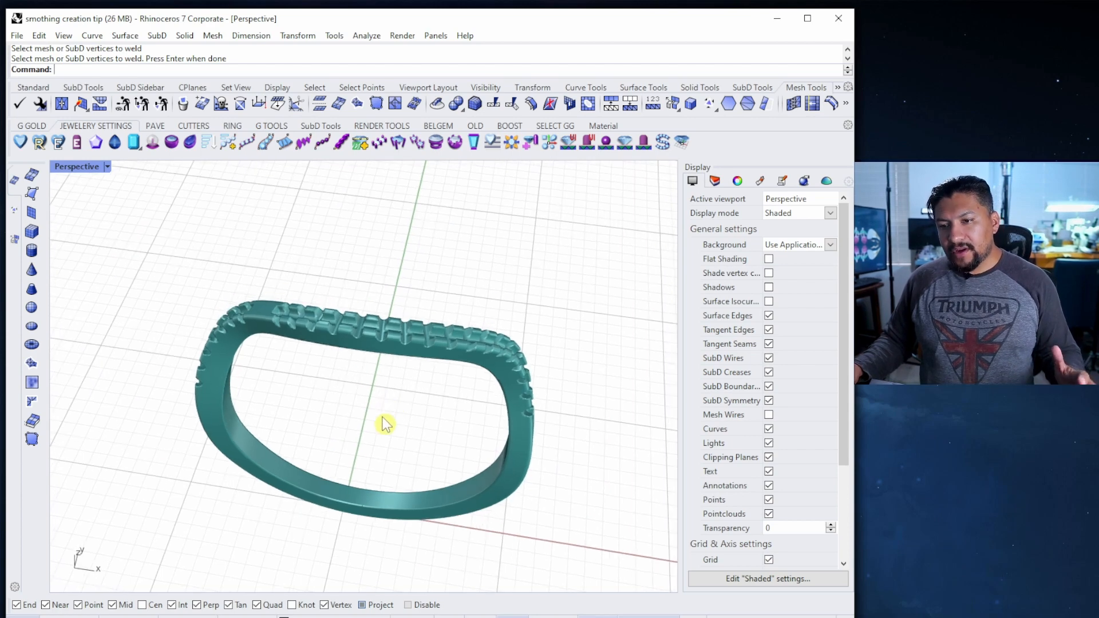
Return to the Standard tools and select the teal ring mesh
{"action": "left_click", "coordinate": [33, 88]}
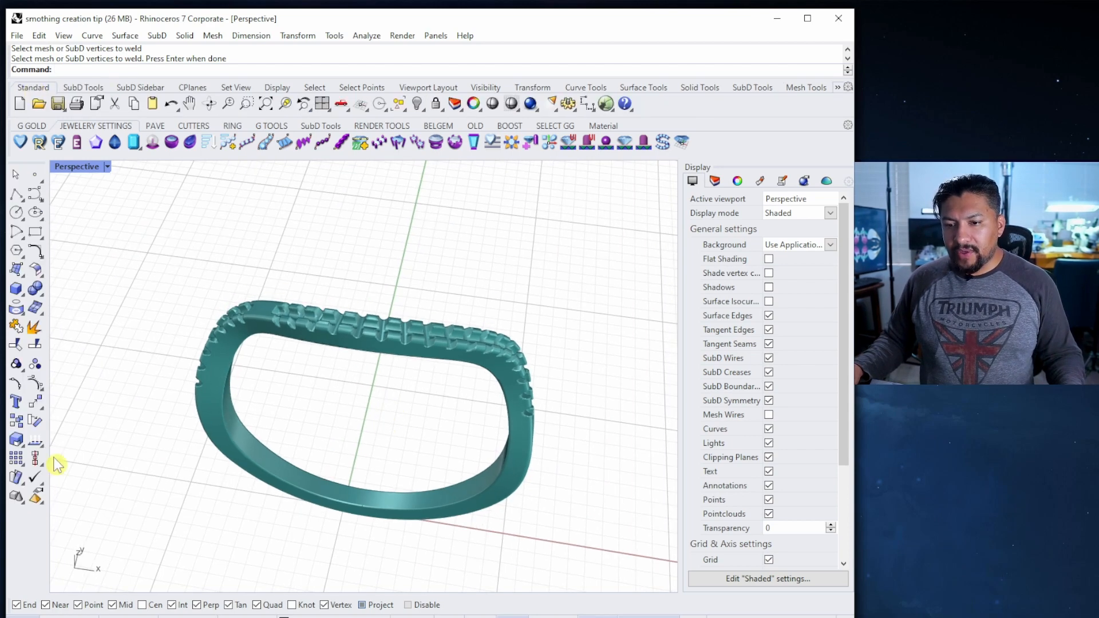
{"action": "left_click", "coordinate": [41, 410]}
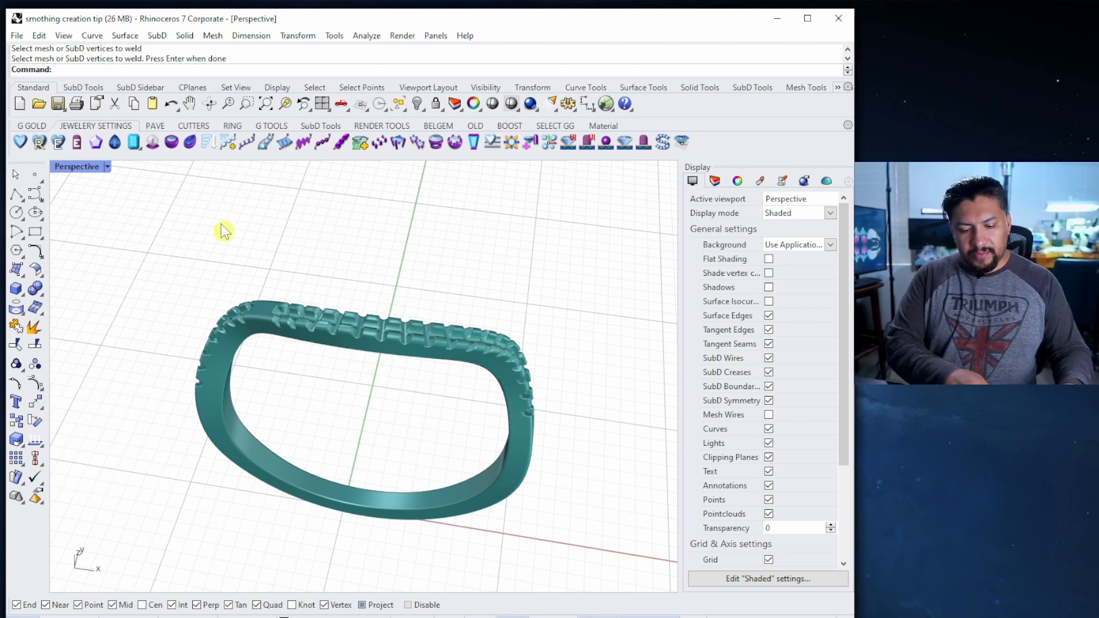
{"action": "left_click", "coordinate": [375, 346]}
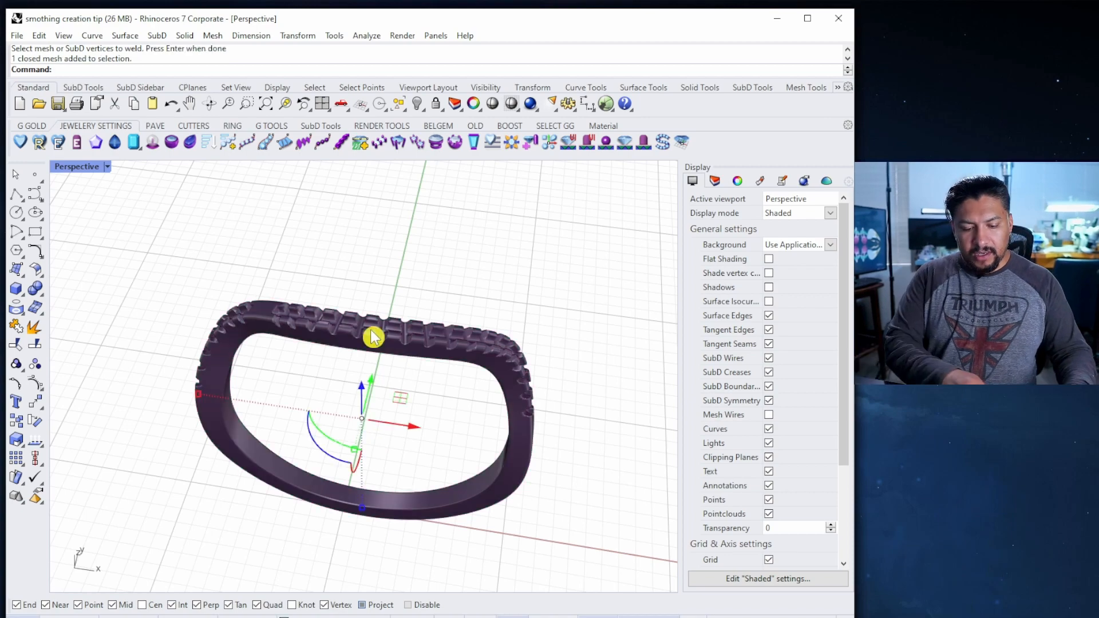
Run Smooth on the ring mesh and apply one pass at factor 0.3
{"action": "key", "text": "BackSpace"}
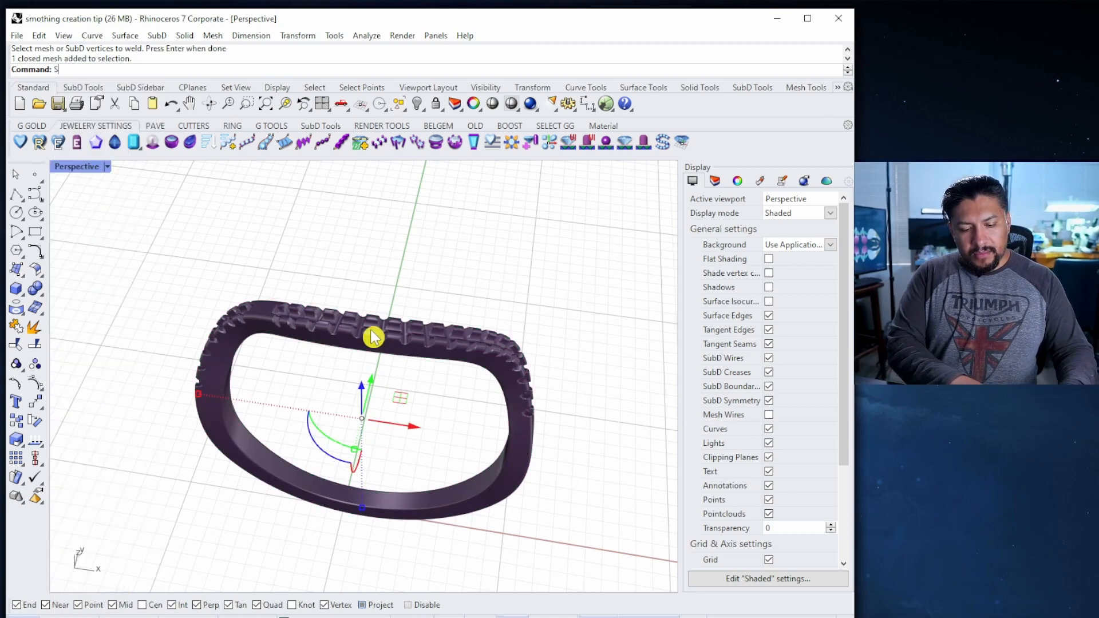
{"action": "type", "text": "Smooth"}
{"action": "key", "text": "Return"}
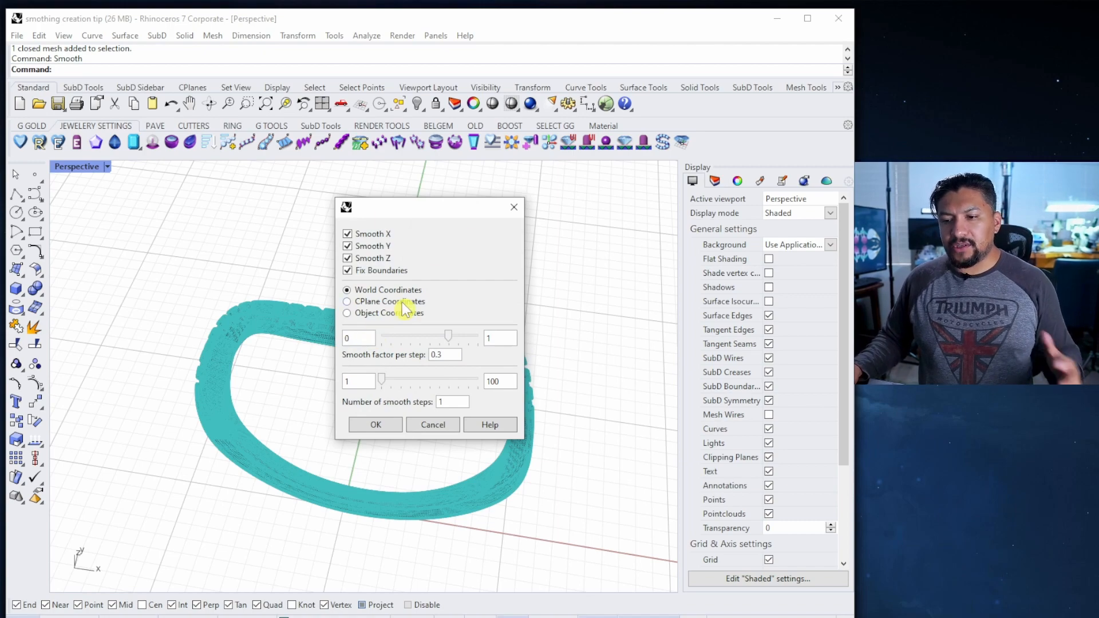
{"action": "left_click", "coordinate": [376, 424]}
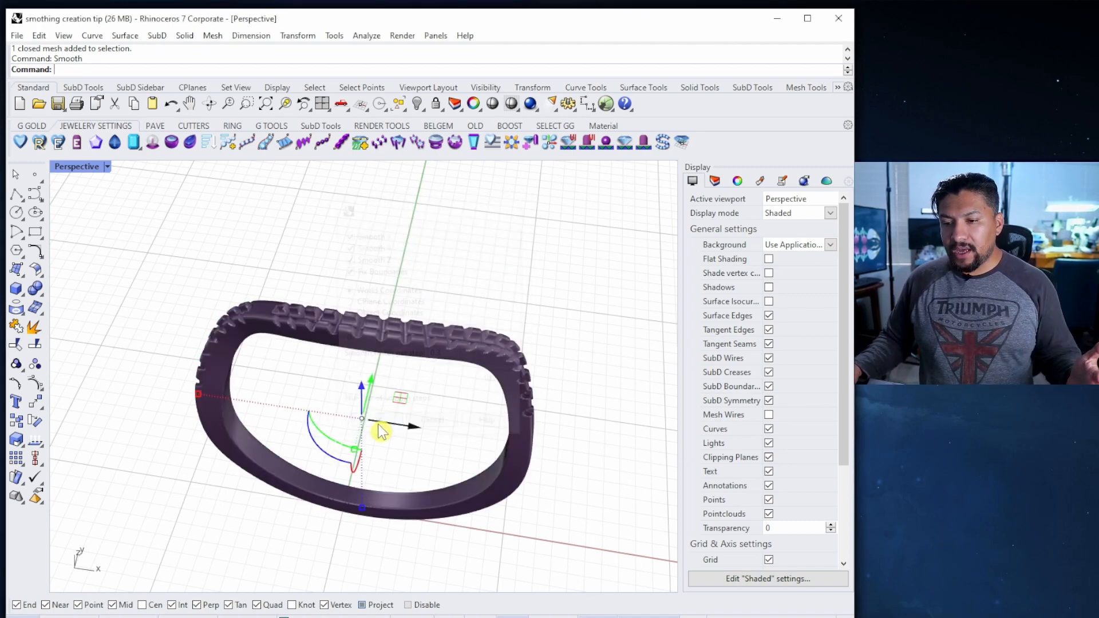
{"action": "scroll", "coordinate": [380, 319], "scroll_direction": "up", "scroll_amount": 10}
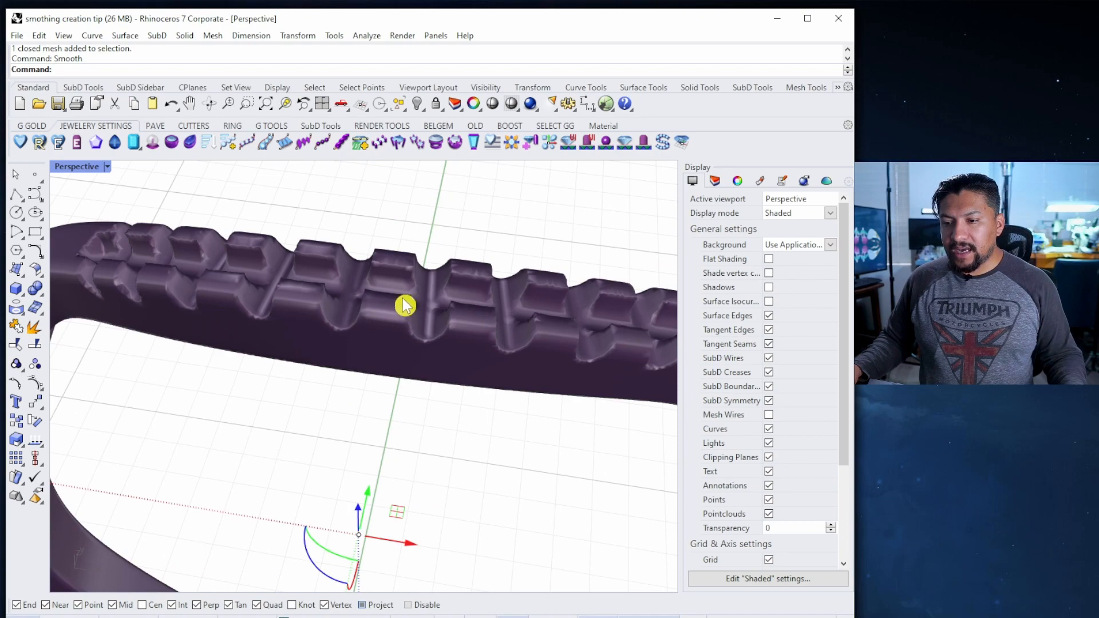
{"action": "right_click_drag", "start_coordinate": [404, 302], "coordinate": [378, 297]}
{"action": "scroll", "coordinate": [372, 309], "scroll_direction": "up", "scroll_amount": 5}
{"action": "scroll", "coordinate": [372, 309], "scroll_direction": "down", "scroll_amount": 5}
{"action": "scroll", "coordinate": [384, 303], "scroll_direction": "up", "scroll_amount": 5}
Repeat the 0.3 smoothing five more times so the ring's teeth become rounder
{"action": "right_click", "coordinate": [389, 310]}
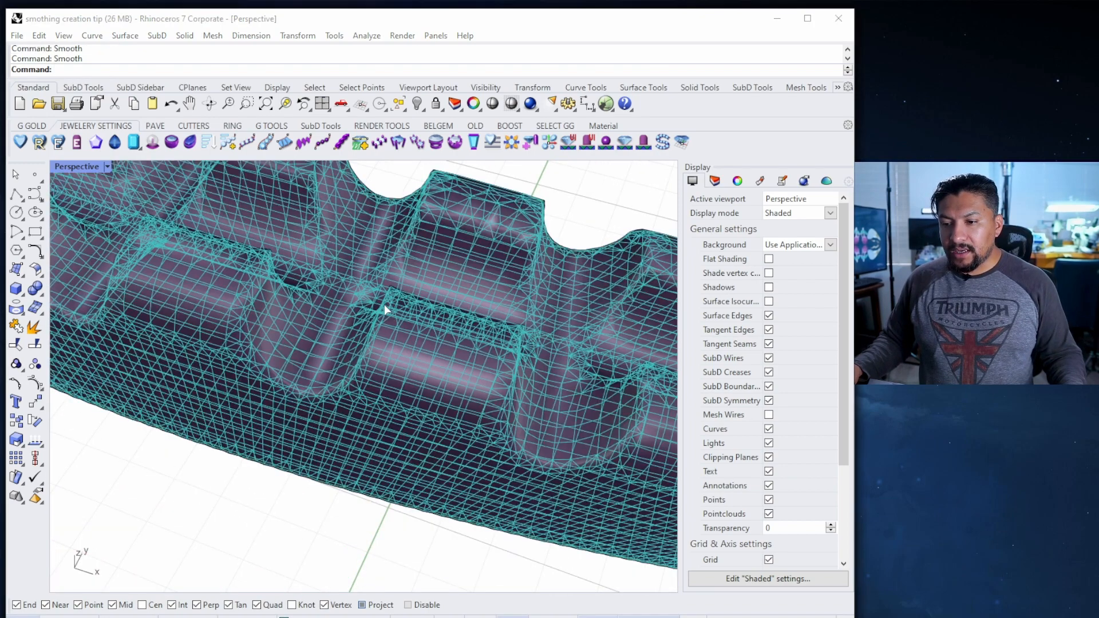
{"action": "left_click", "coordinate": [384, 424]}
{"action": "right_click", "coordinate": [318, 363]}
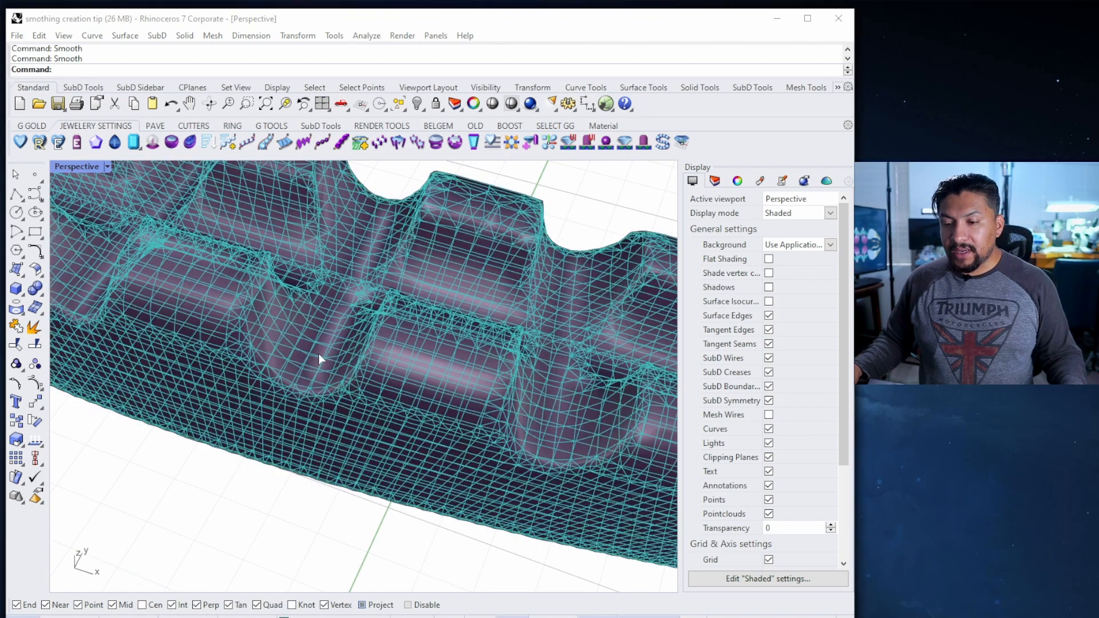
{"action": "left_click", "coordinate": [380, 424]}
{"action": "mouse_move", "coordinate": [375, 412]}
{"action": "right_mouse_down"}
{"action": "mouse_move", "coordinate": [370, 376]}
{"action": "mouse_move", "coordinate": [369, 396]}
{"action": "right_mouse_up"}
{"action": "right_click", "coordinate": [374, 408]}
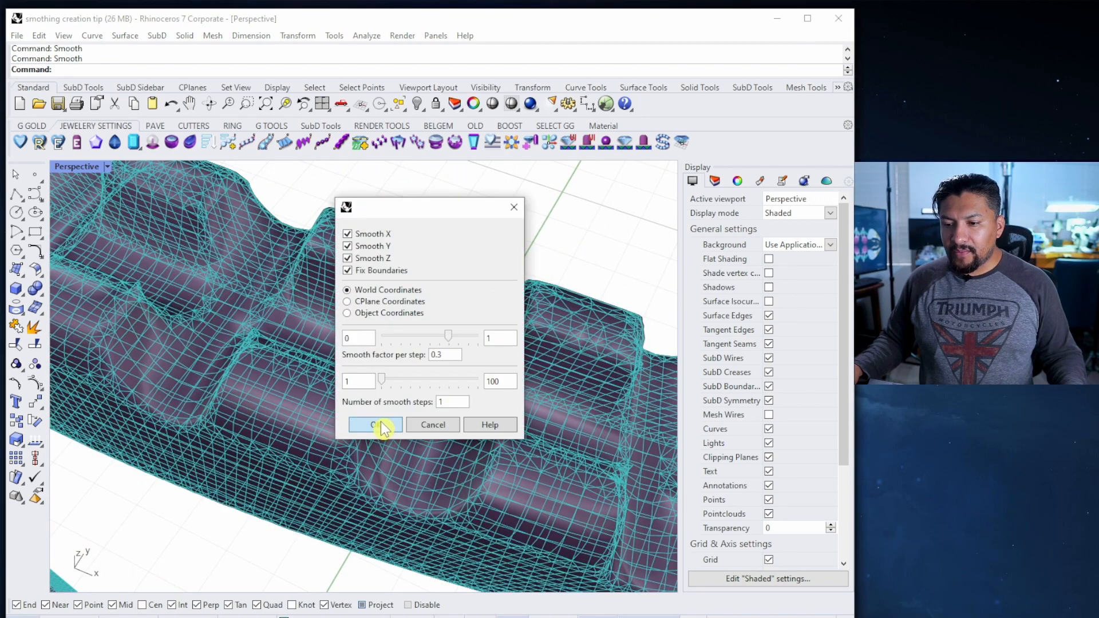
{"action": "left_click", "coordinate": [380, 421]}
{"action": "scroll", "coordinate": [383, 424], "scroll_direction": "down", "scroll_amount": 6}
{"action": "scroll", "coordinate": [402, 335], "scroll_direction": "up", "scroll_amount": 10}
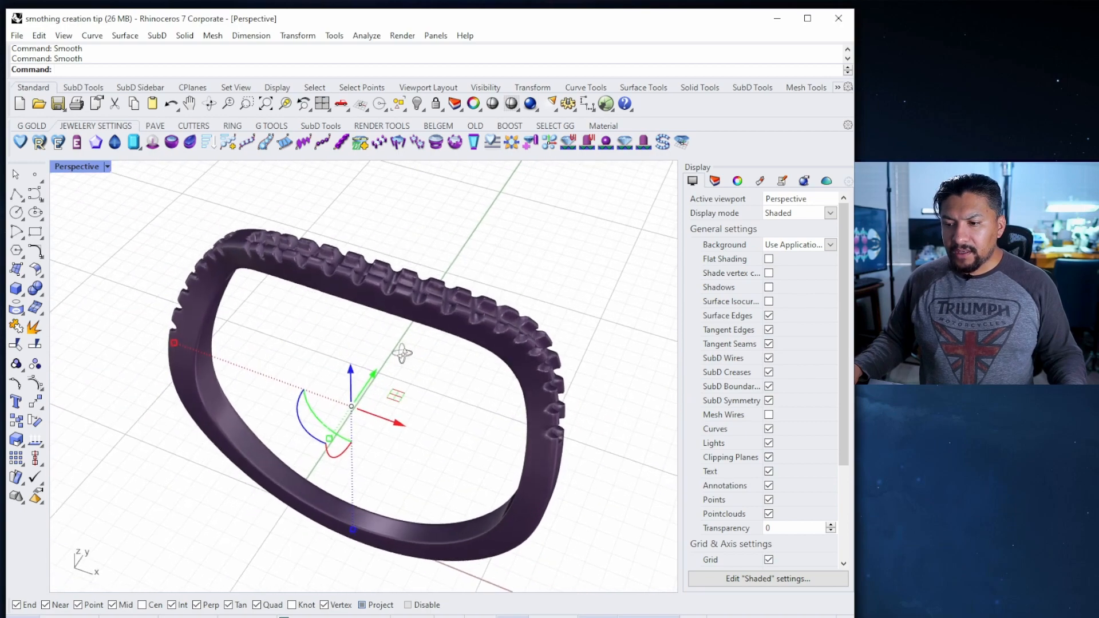
{"action": "right_click", "coordinate": [411, 332]}
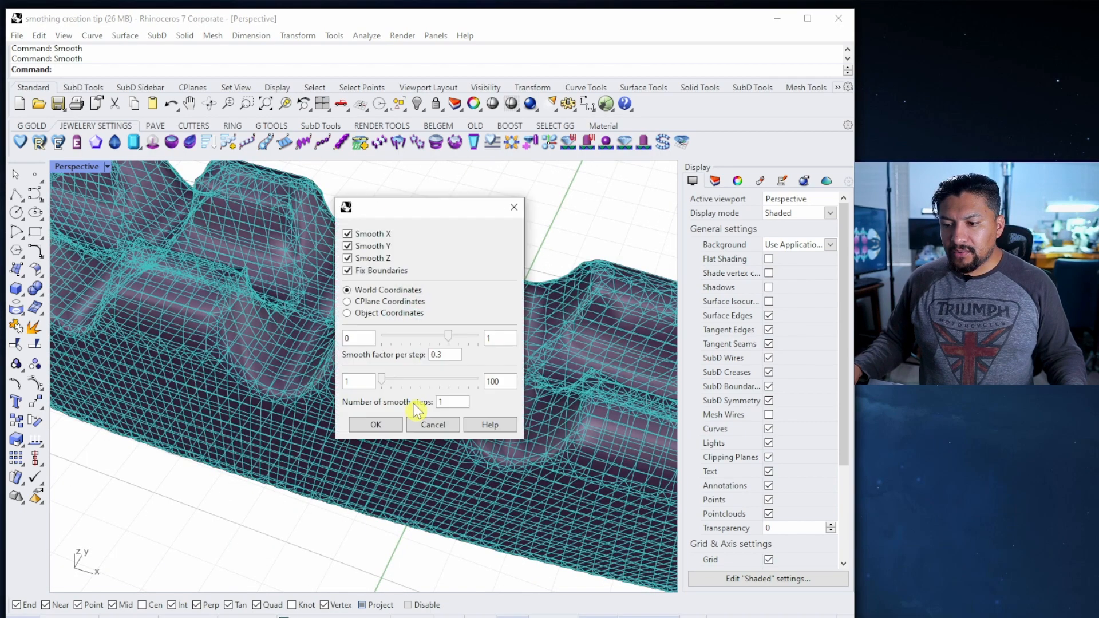
{"action": "left_click", "coordinate": [380, 423]}
{"action": "right_click", "coordinate": [394, 411]}
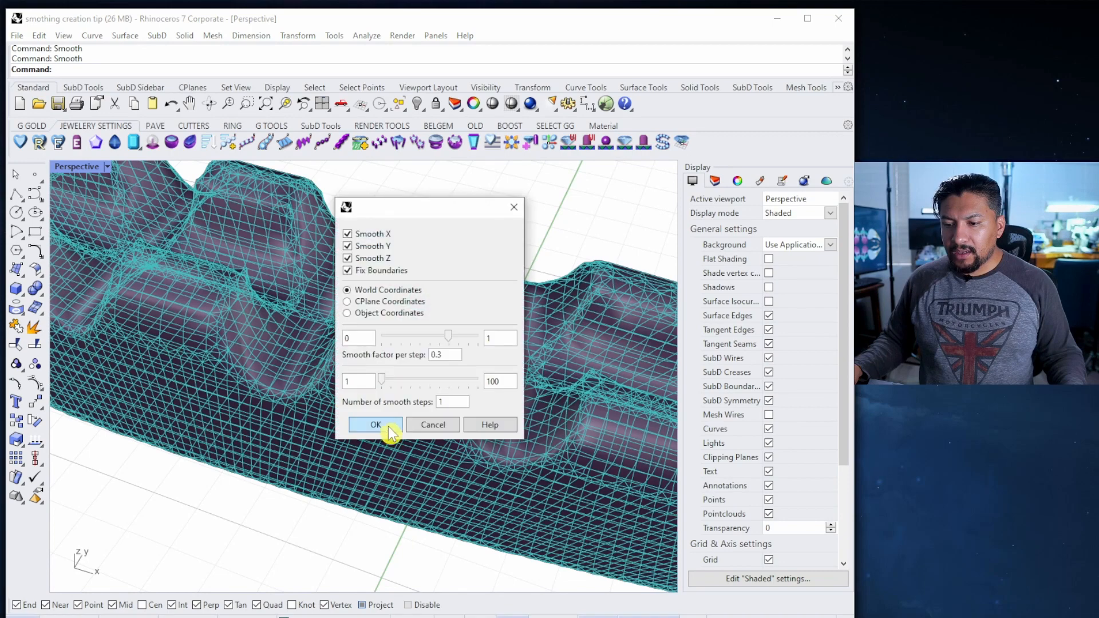
{"action": "left_click", "coordinate": [386, 426]}
{"action": "scroll", "coordinate": [387, 412], "scroll_direction": "down", "scroll_amount": 10}
{"action": "right_click_drag", "start_coordinate": [387, 398], "coordinate": [376, 323], "text": "shift"}
{"action": "left_click", "coordinate": [381, 373]}
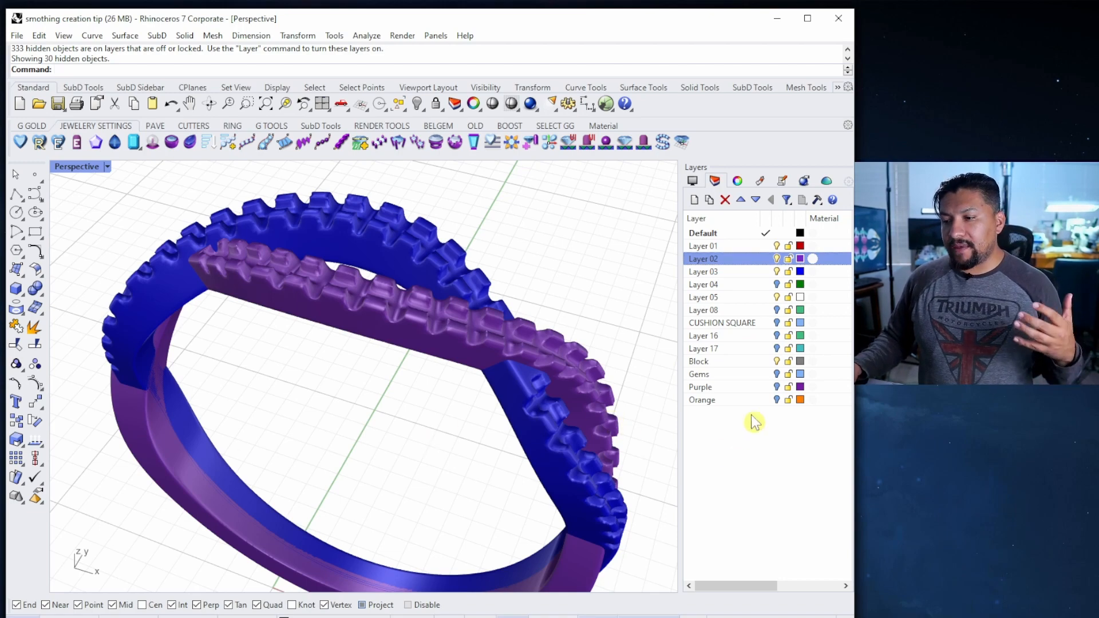
Turn on the Orange prongs and Gems layers, then restore the four-viewport layout
{"action": "left_click", "coordinate": [777, 400]}
{"action": "right_click_drag", "start_coordinate": [609, 454], "coordinate": [469, 385]}
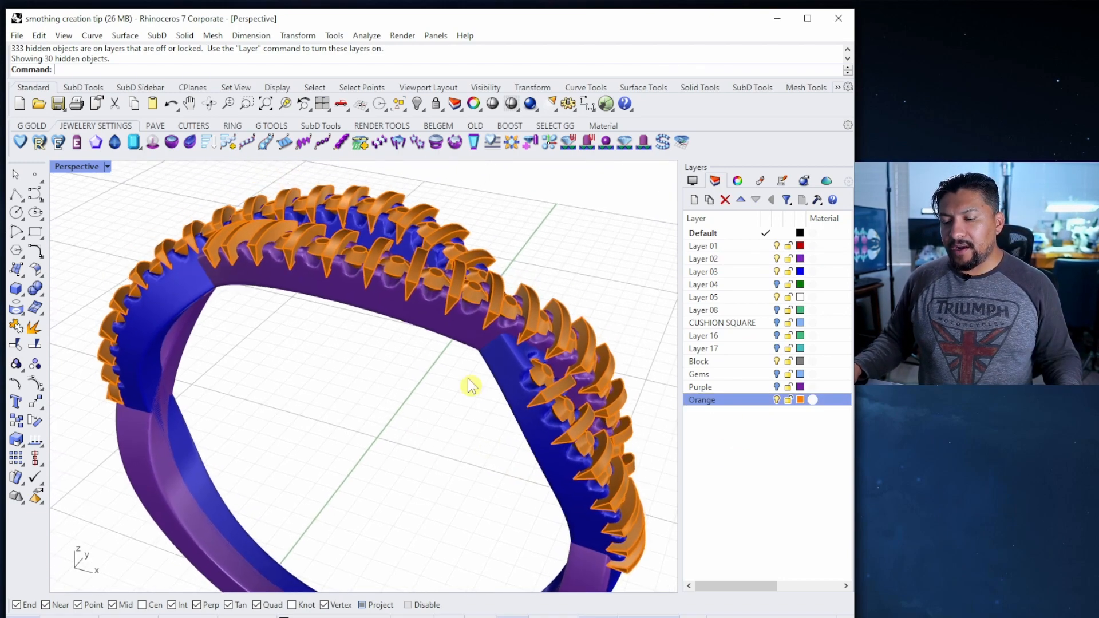
{"action": "left_click", "coordinate": [777, 374]}
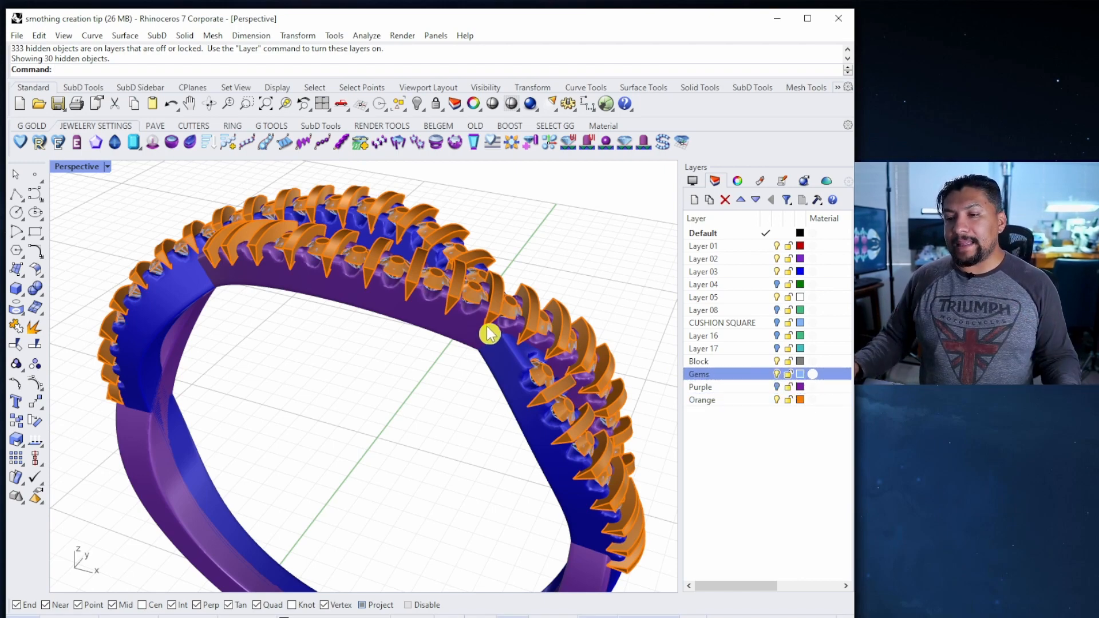
{"action": "scroll", "coordinate": [436, 262], "scroll_direction": "up", "scroll_amount": 10}
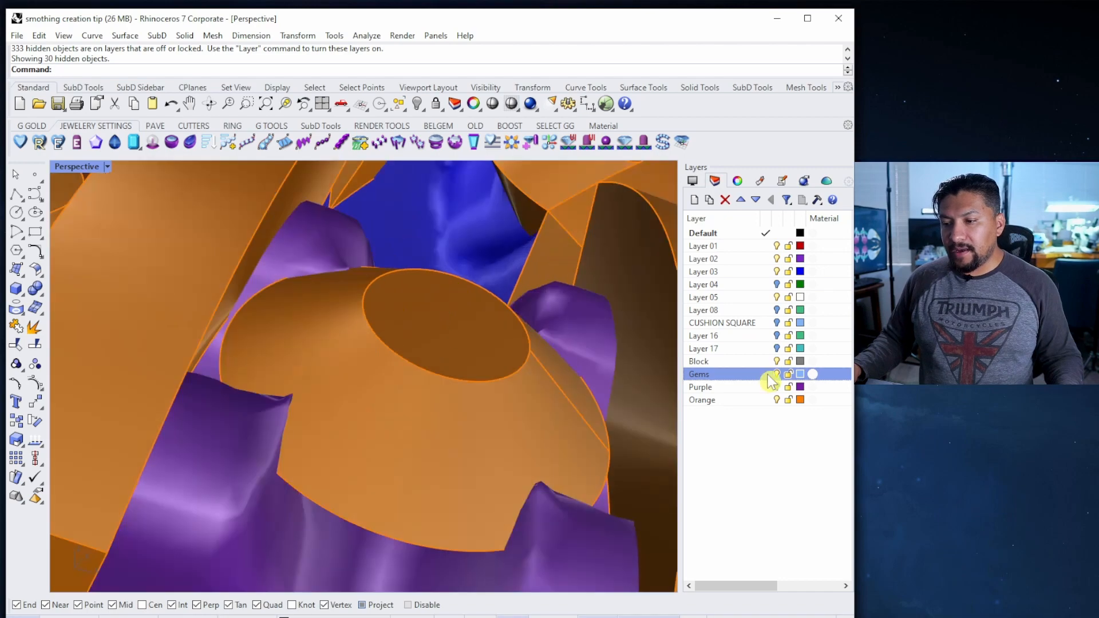
{"action": "left_click", "coordinate": [776, 400]}
{"action": "left_click", "coordinate": [777, 399]}
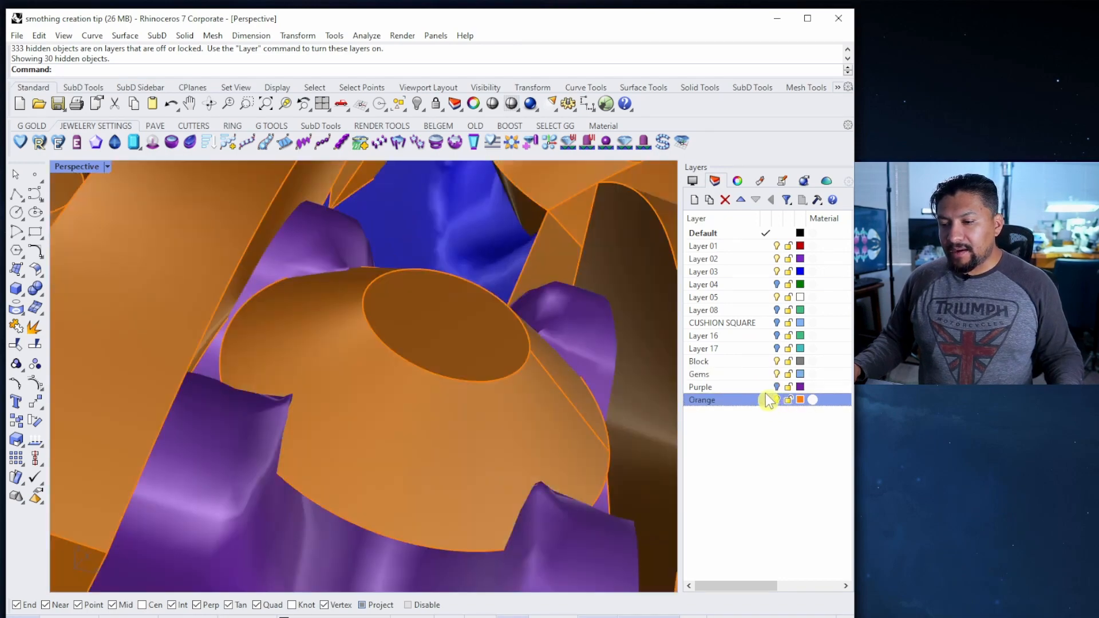
{"action": "double_click", "coordinate": [81, 171]}
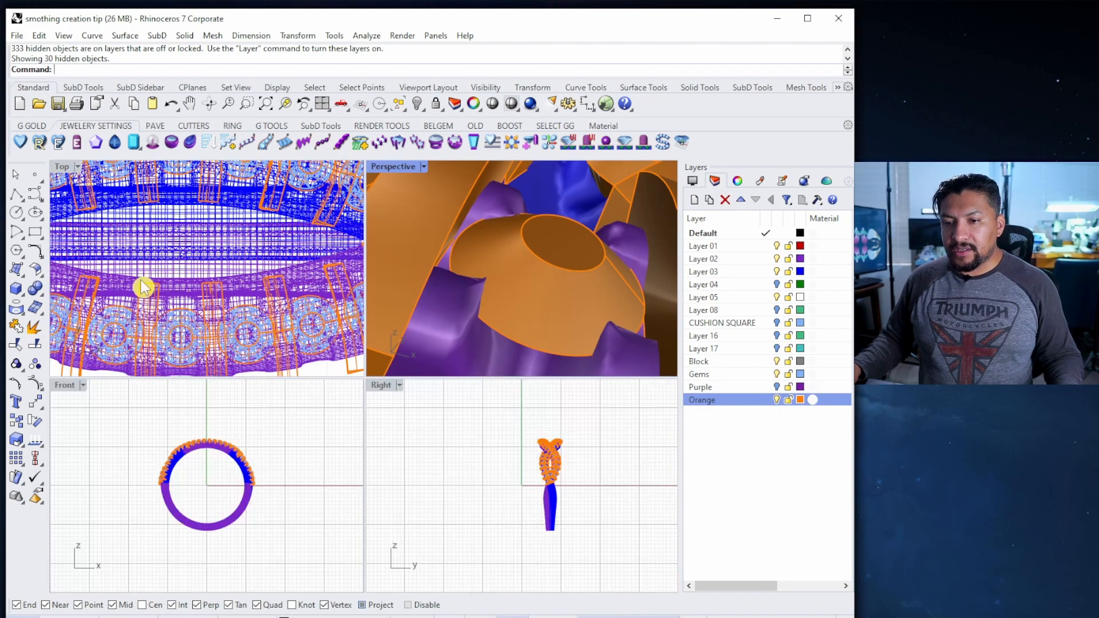
Zoom and pan the Front view over the prong wireframes, then maximize Perspective
{"action": "scroll", "coordinate": [195, 446], "scroll_direction": "up", "scroll_amount": 8}
{"action": "scroll", "coordinate": [206, 440], "scroll_direction": "up", "scroll_amount": 6}
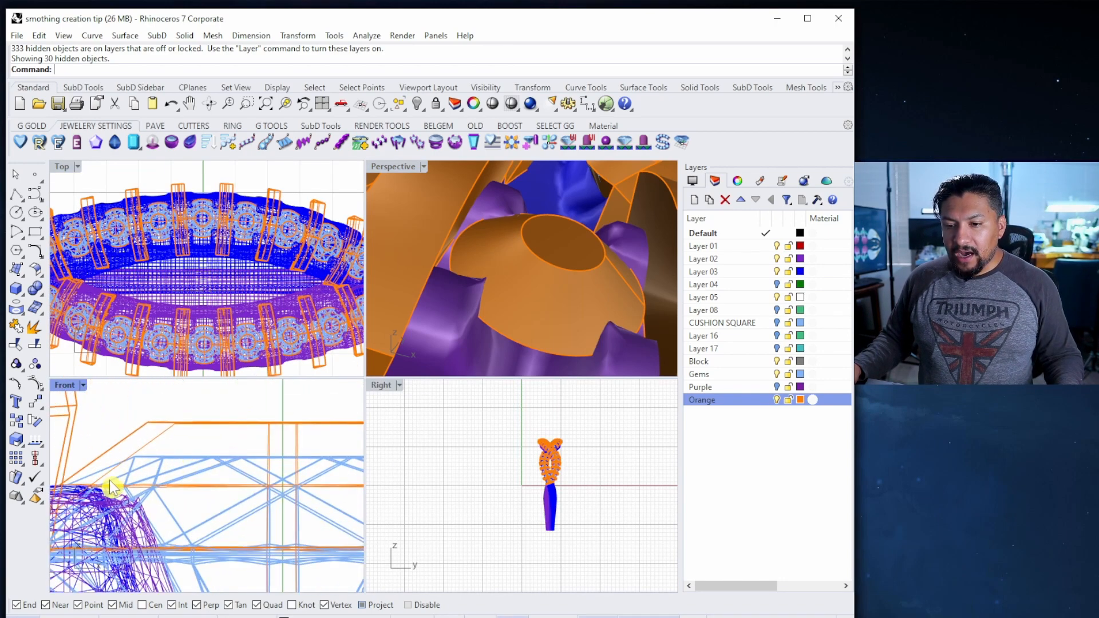
{"action": "scroll", "coordinate": [113, 486], "scroll_direction": "down", "scroll_amount": 1}
{"action": "right_click_drag", "start_coordinate": [113, 486], "coordinate": [117, 383]}
{"action": "right_click_drag", "start_coordinate": [251, 579], "coordinate": [228, 508]}
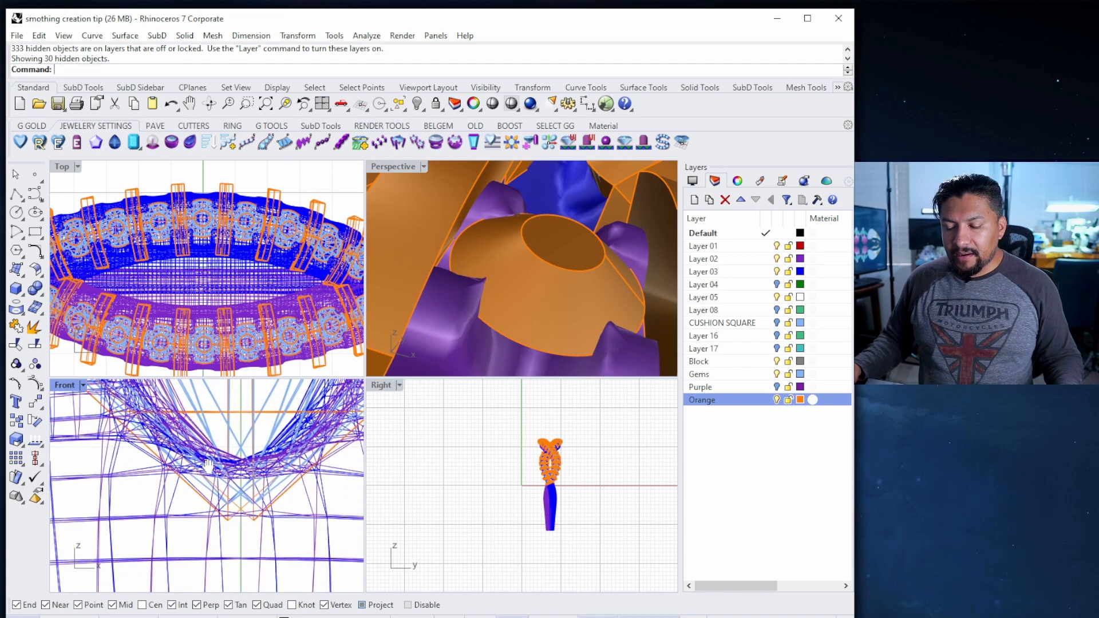
{"action": "scroll", "coordinate": [229, 507], "scroll_direction": "up", "scroll_amount": 6}
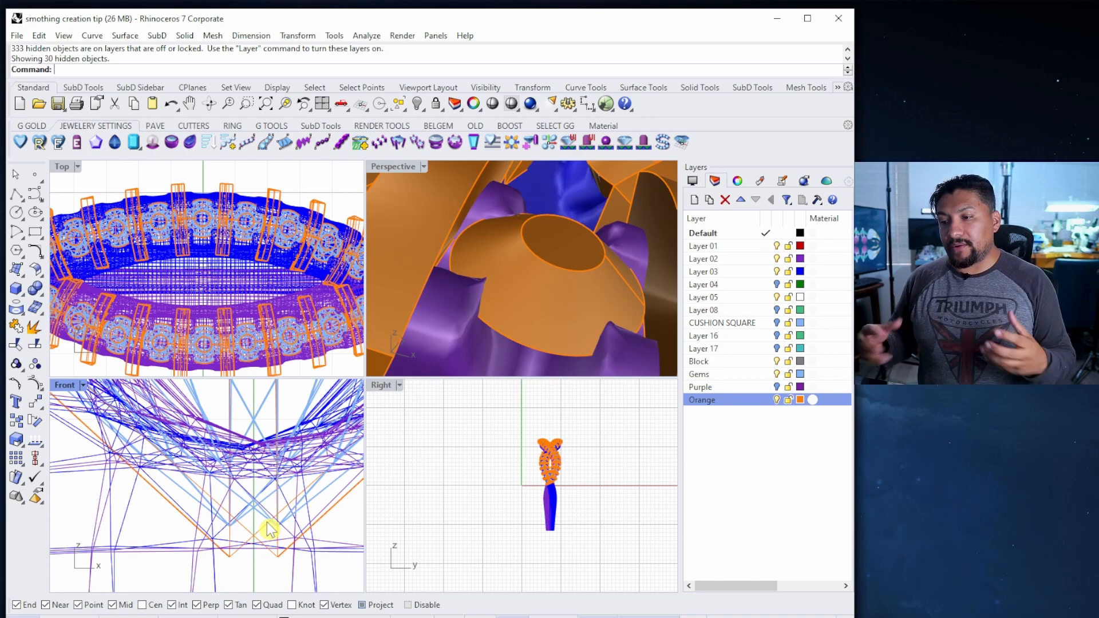
{"action": "double_click", "coordinate": [393, 166]}
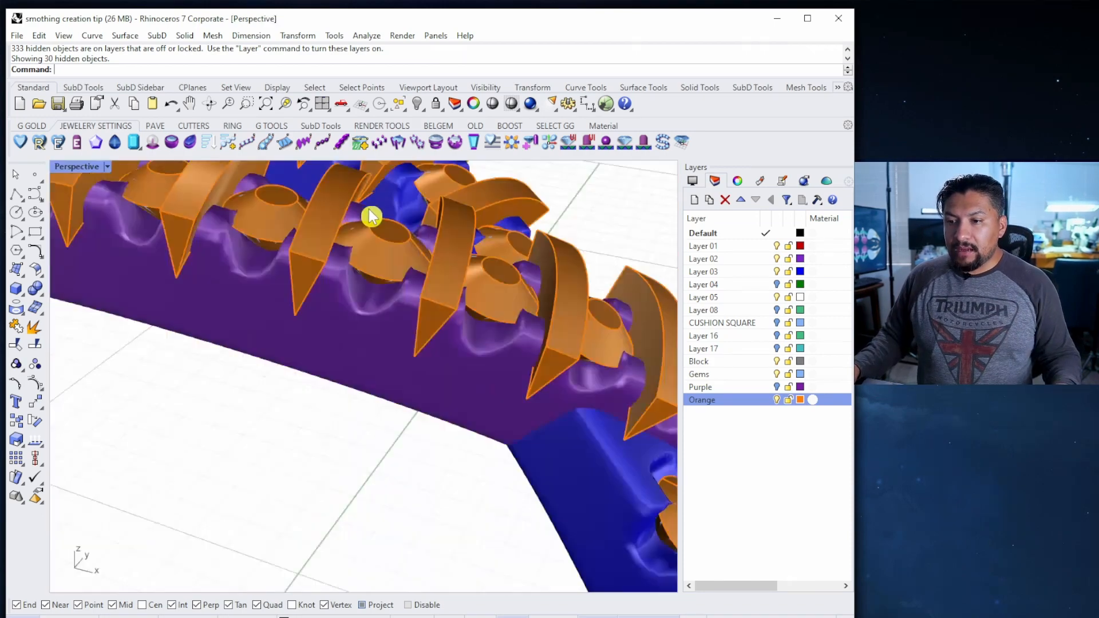
Mesh Boolean Difference the orange cutters from the purple ring mesh with DeleteInput=No
{"action": "scroll", "coordinate": [383, 309], "scroll_direction": "down", "scroll_amount": 5}
{"action": "scroll", "coordinate": [338, 361], "scroll_direction": "up", "scroll_amount": 6}
{"action": "left_click", "coordinate": [344, 355]}
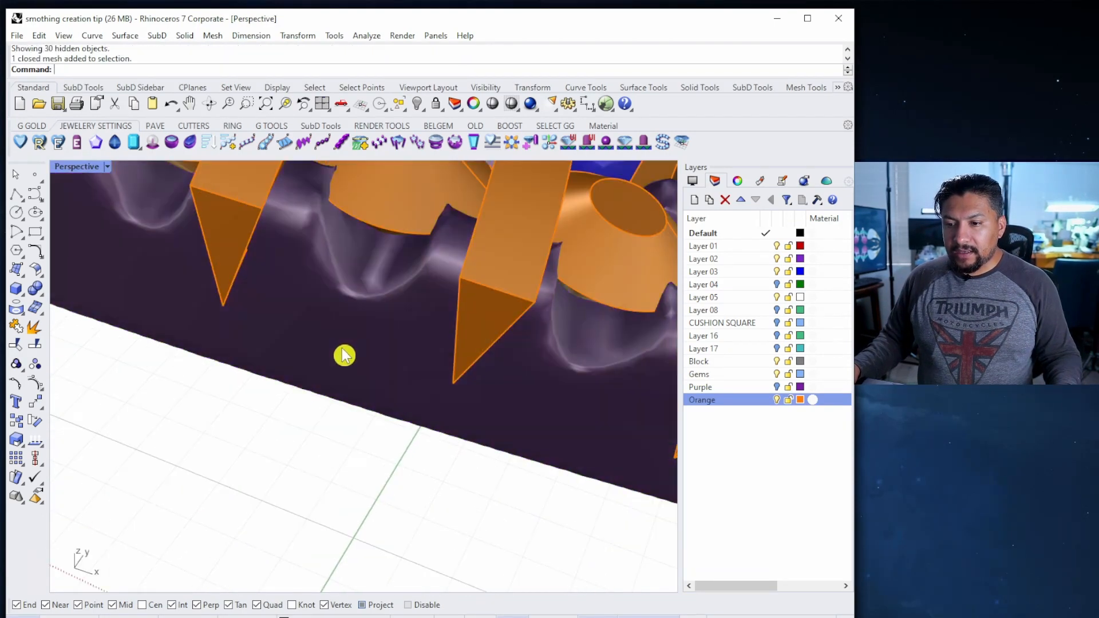
{"action": "scroll", "coordinate": [344, 355], "scroll_direction": "down", "scroll_amount": 5}
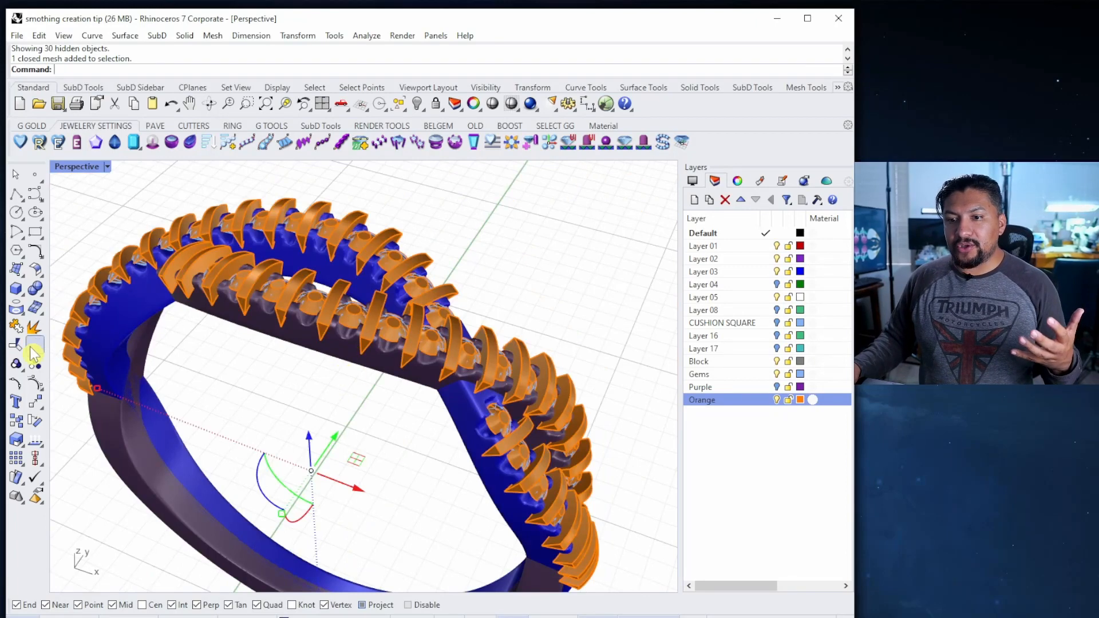
{"action": "left_click", "coordinate": [763, 87]}
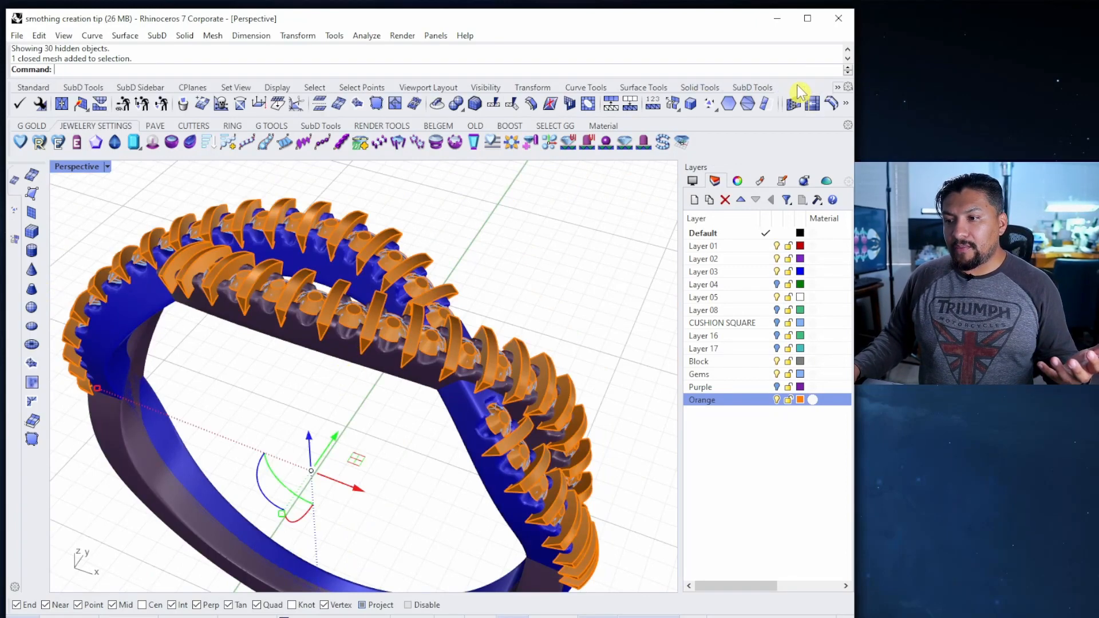
{"action": "left_click", "coordinate": [462, 113]}
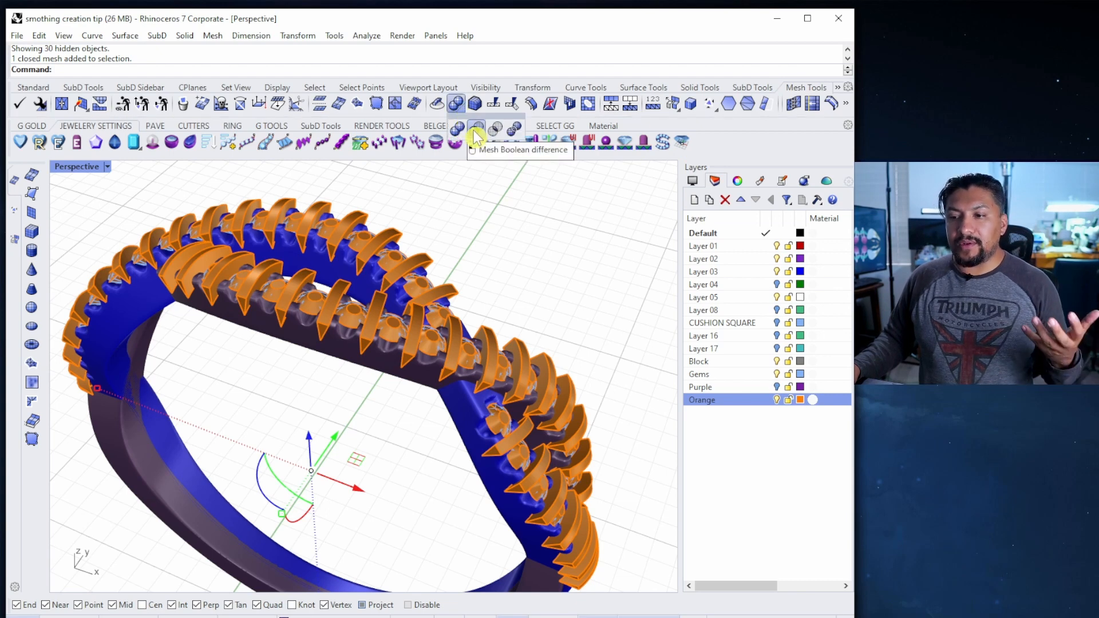
{"action": "left_click", "coordinate": [475, 132]}
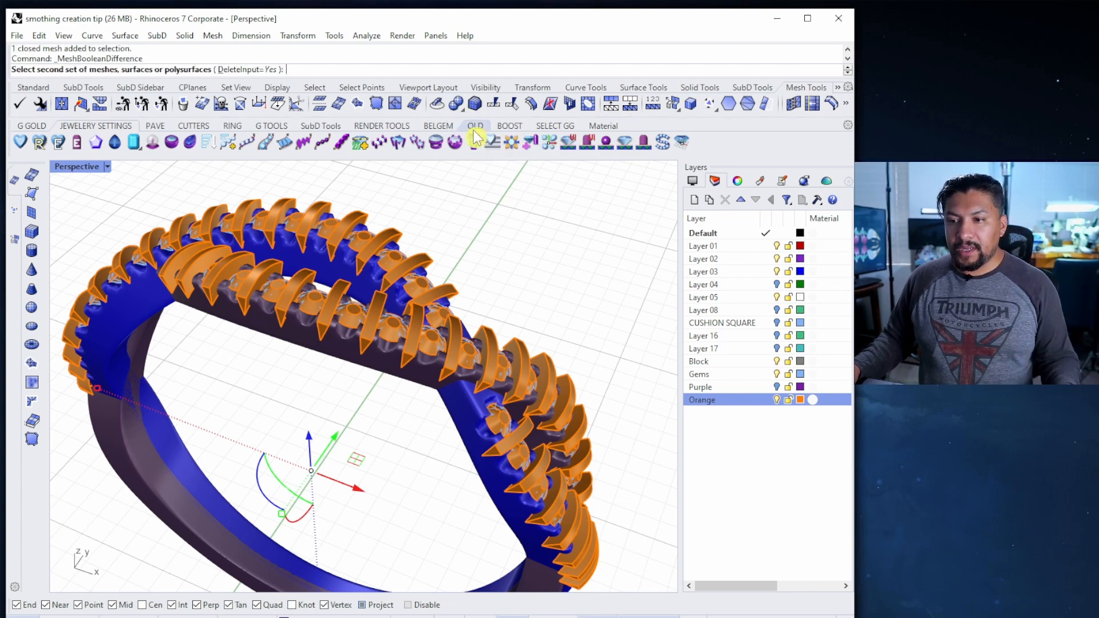
{"action": "left_click", "coordinate": [258, 70]}
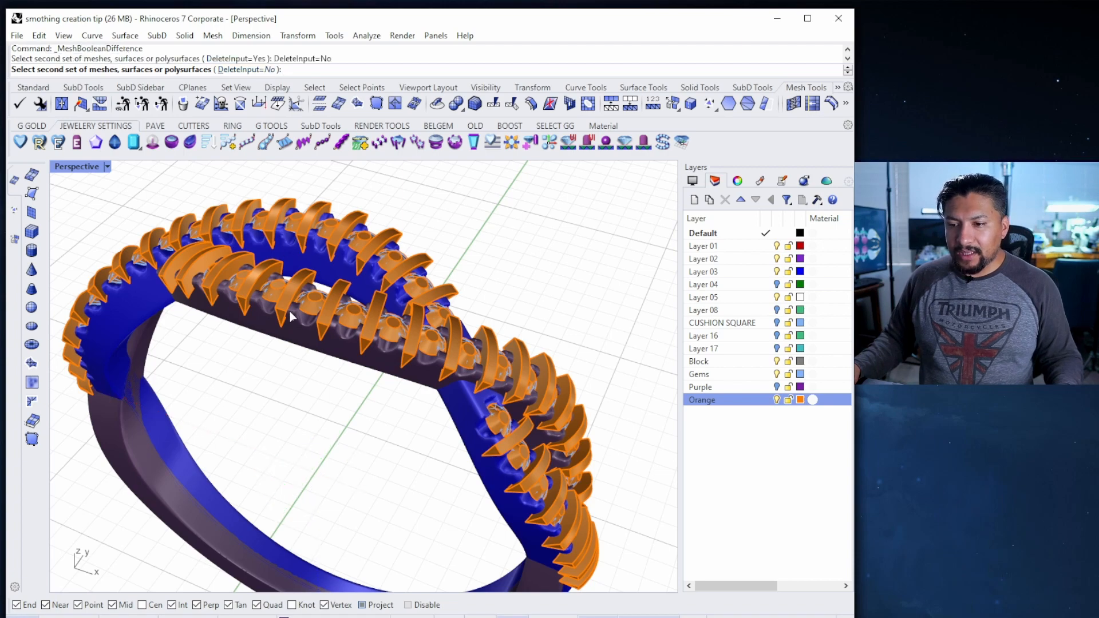
{"action": "scroll", "coordinate": [291, 316], "scroll_direction": "up", "scroll_amount": 5}
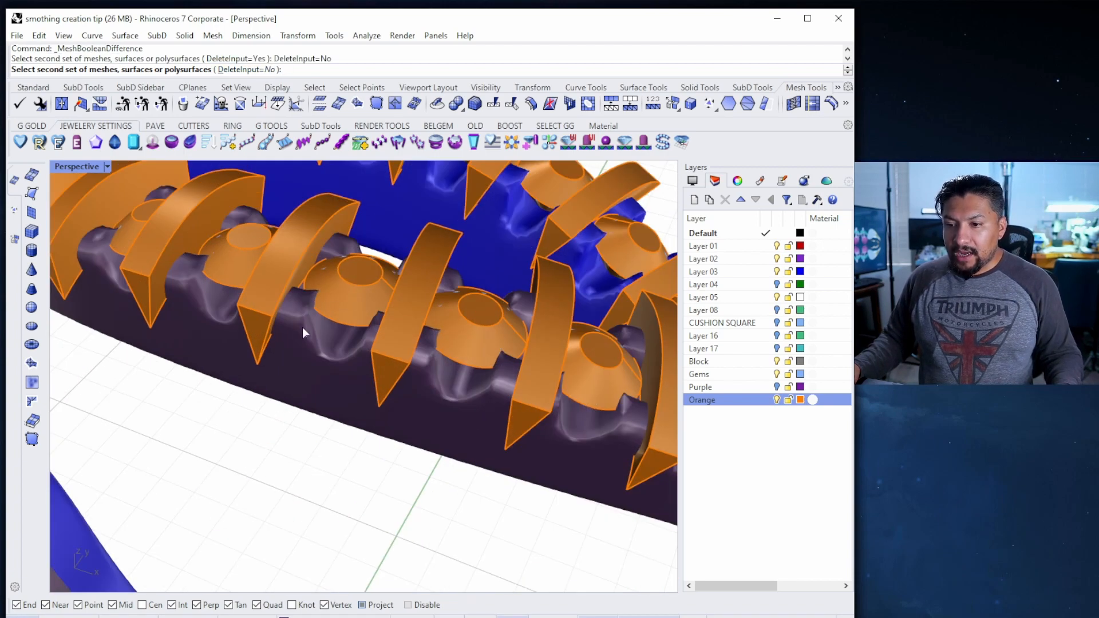
{"action": "left_click", "coordinate": [293, 254]}
{"action": "scroll", "coordinate": [315, 275], "scroll_direction": "down", "scroll_amount": 5}
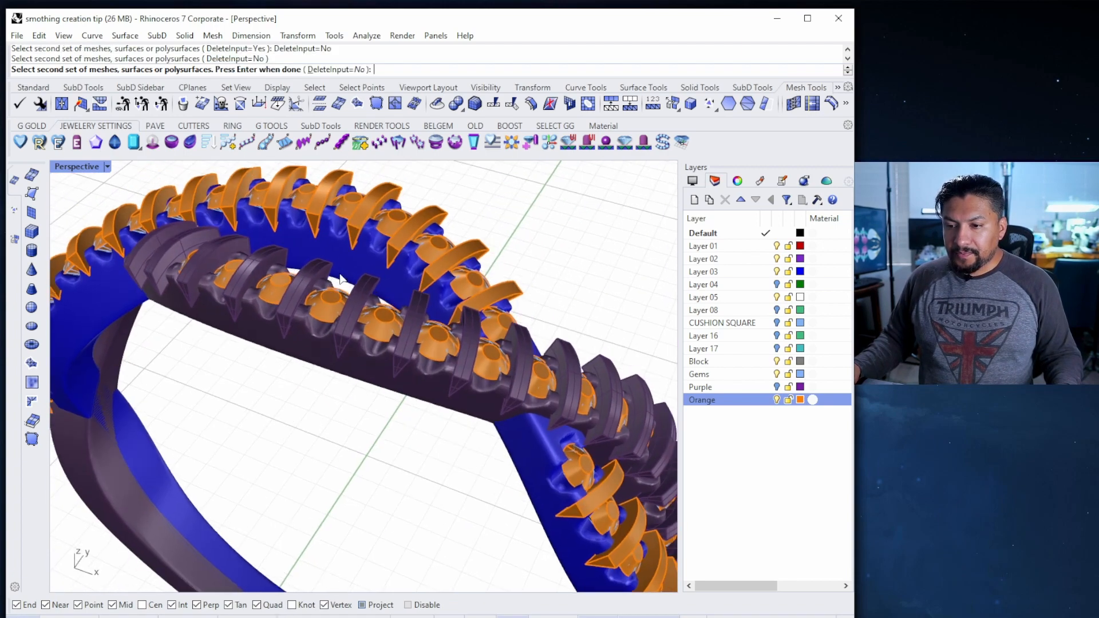
{"action": "key", "text": "Return"}
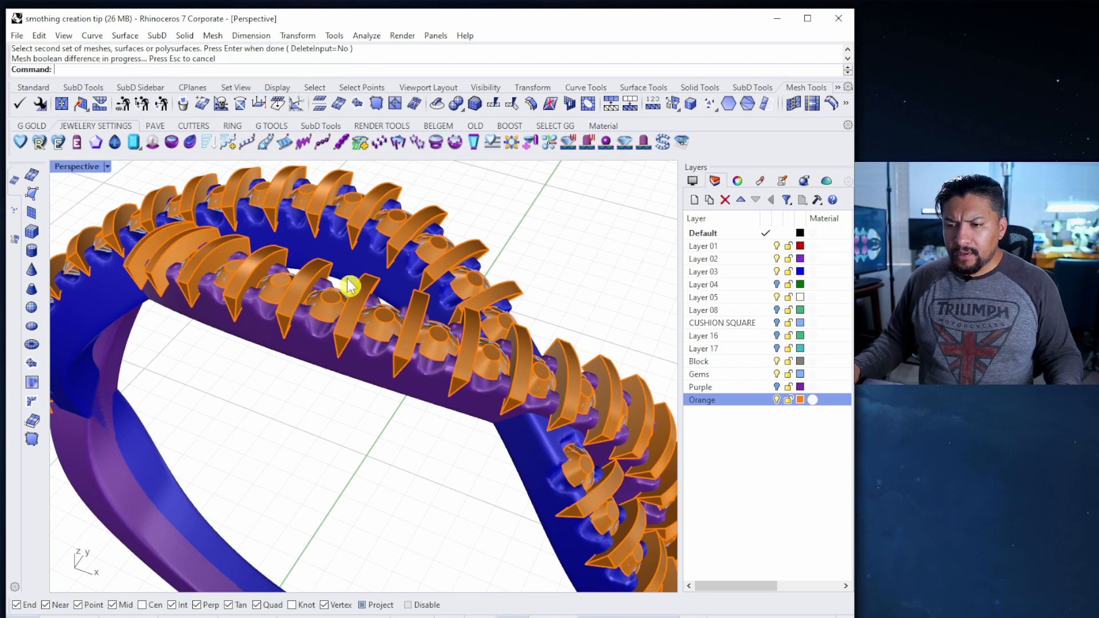
{"action": "scroll", "coordinate": [323, 337], "scroll_direction": "up", "scroll_amount": 8}
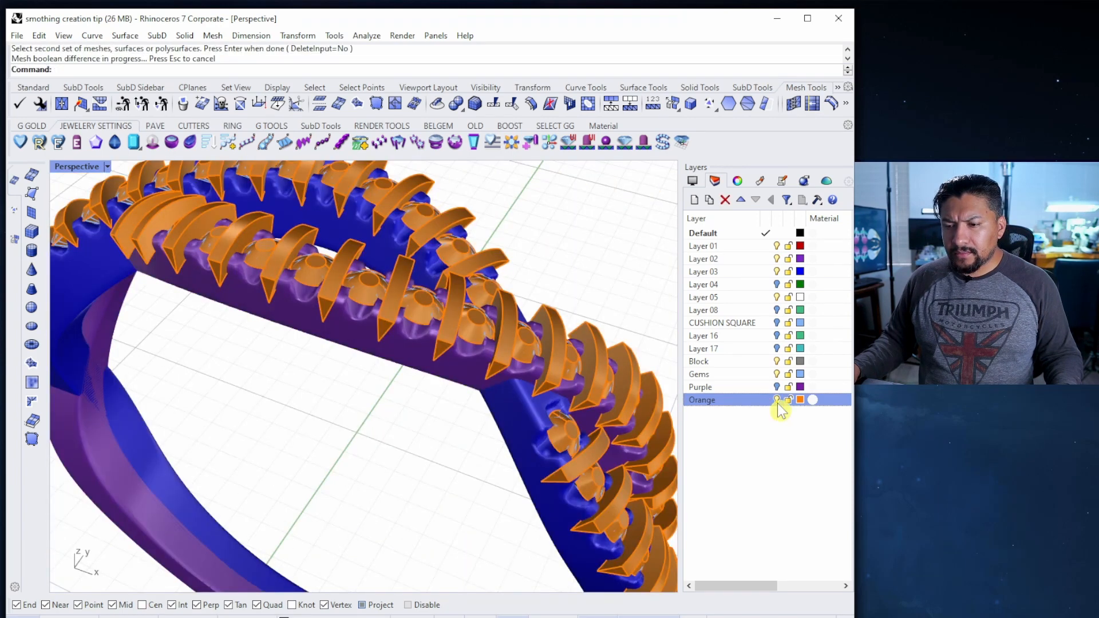
Turn off the Orange and Gems layers and hide the blue ring band
{"action": "left_click", "coordinate": [778, 401]}
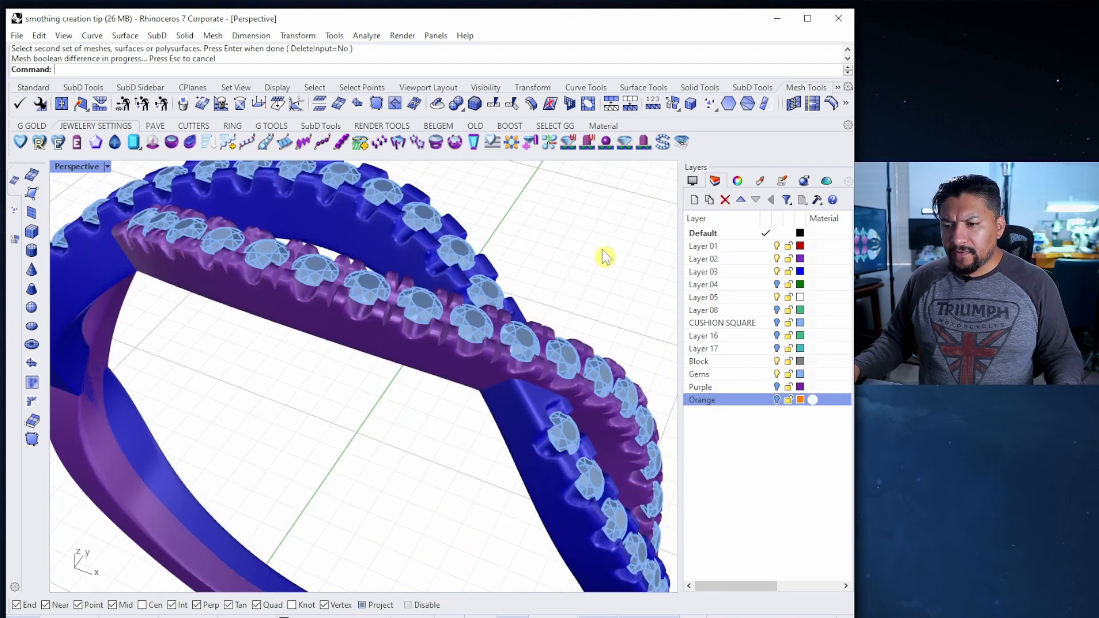
{"action": "right_click_drag", "start_coordinate": [575, 247], "coordinate": [526, 219], "text": "shift"}
{"action": "left_click", "coordinate": [777, 374]}
{"action": "right_click_drag", "start_coordinate": [518, 384], "coordinate": [531, 405], "text": "shift"}
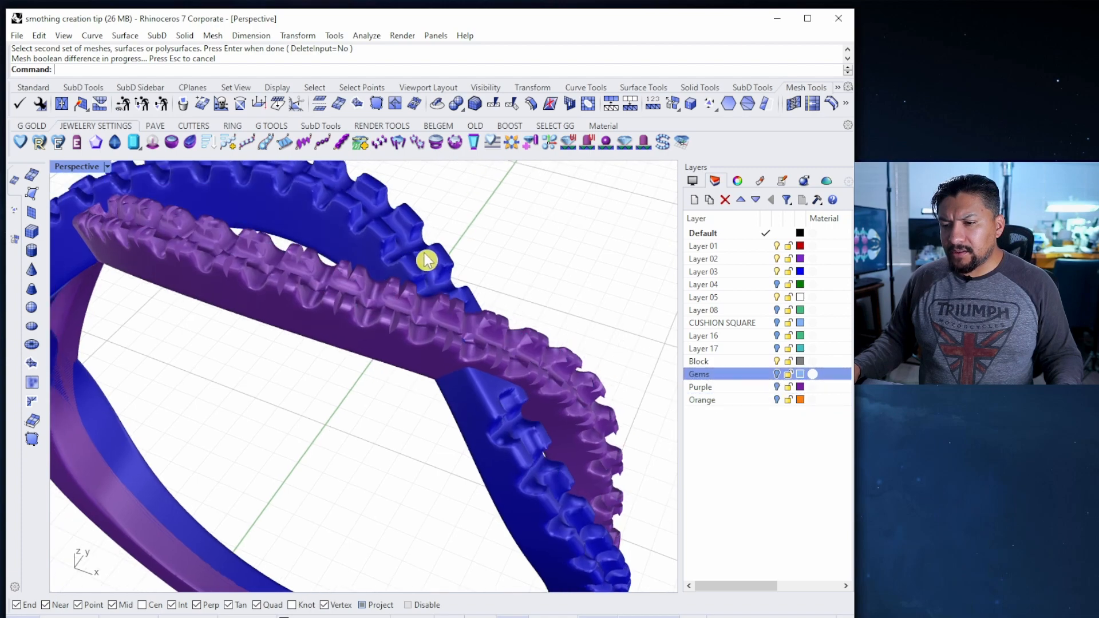
{"action": "left_click", "coordinate": [425, 260]}
{"action": "key", "text": "ctrl+h"}
Orbit around the purple band to inspect its cut seats and wavy top
{"action": "right_click_drag", "start_coordinate": [378, 272], "coordinate": [401, 305]}
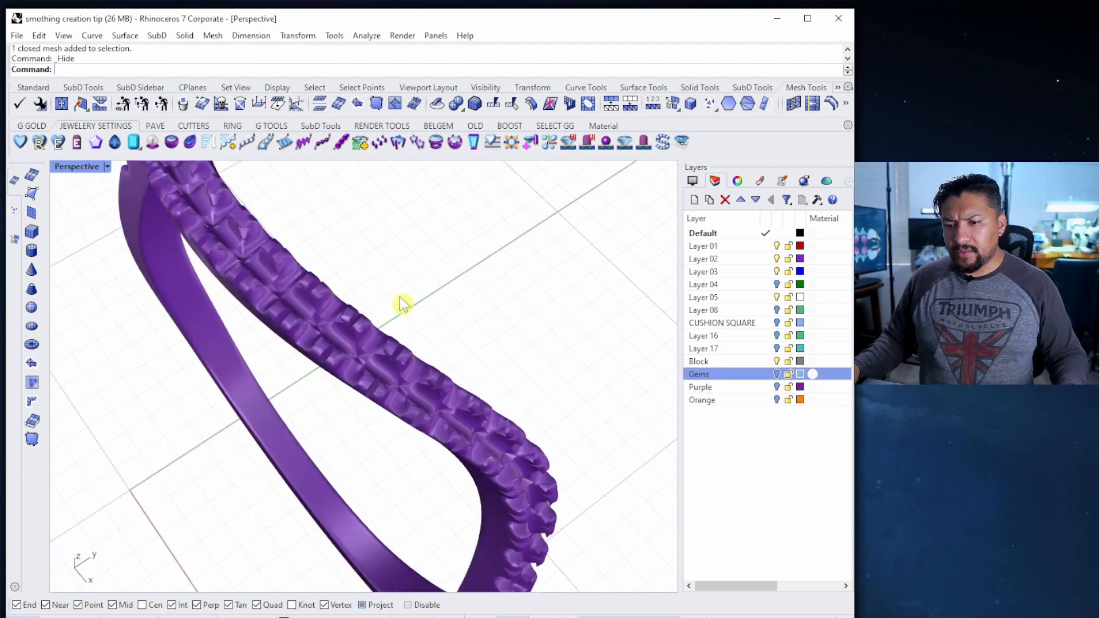
{"action": "scroll", "coordinate": [404, 309], "scroll_direction": "up", "scroll_amount": 10}
{"action": "scroll", "coordinate": [429, 364], "scroll_direction": "down", "scroll_amount": 7}
{"action": "right_click_drag", "start_coordinate": [437, 378], "coordinate": [452, 361]}
{"action": "scroll", "coordinate": [451, 357], "scroll_direction": "up", "scroll_amount": 10}
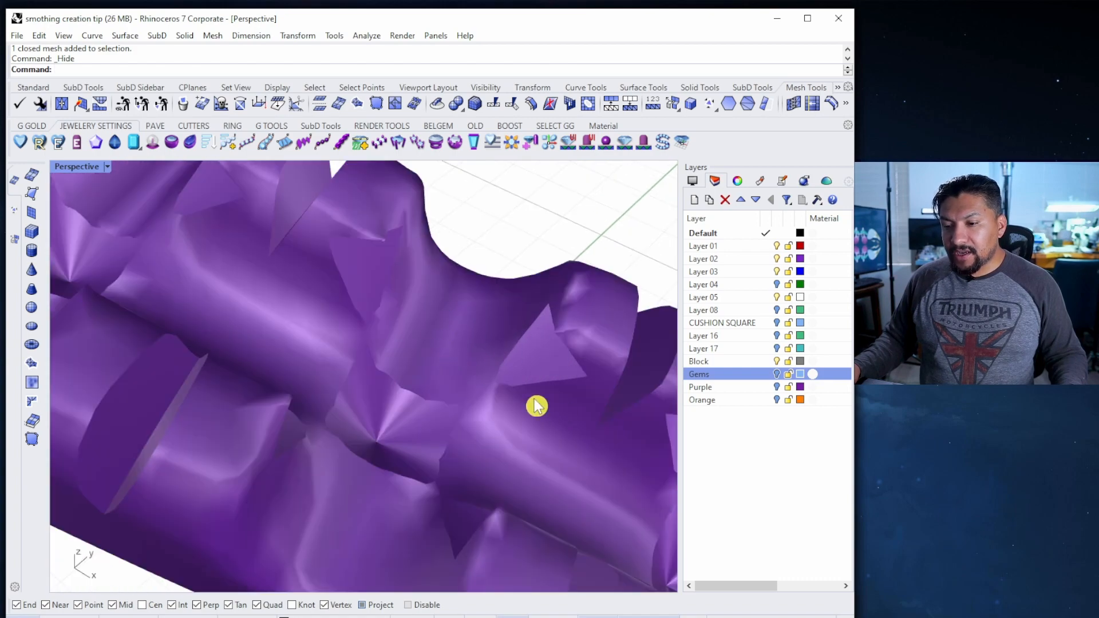
{"action": "scroll", "coordinate": [520, 366], "scroll_direction": "down", "scroll_amount": 8}
{"action": "mouse_move", "coordinate": [520, 365]}
{"action": "right_mouse_down"}
{"action": "mouse_move", "coordinate": [527, 308]}
{"action": "mouse_move", "coordinate": [478, 306]}
{"action": "right_mouse_up"}
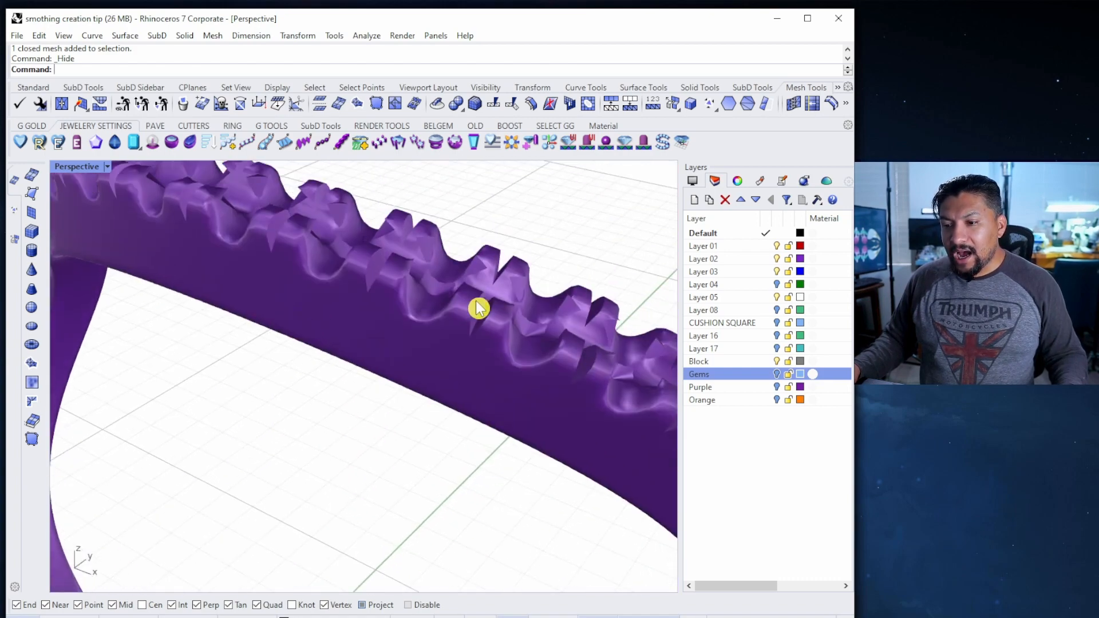
{"action": "scroll", "coordinate": [492, 318], "scroll_direction": "up", "scroll_amount": 5}
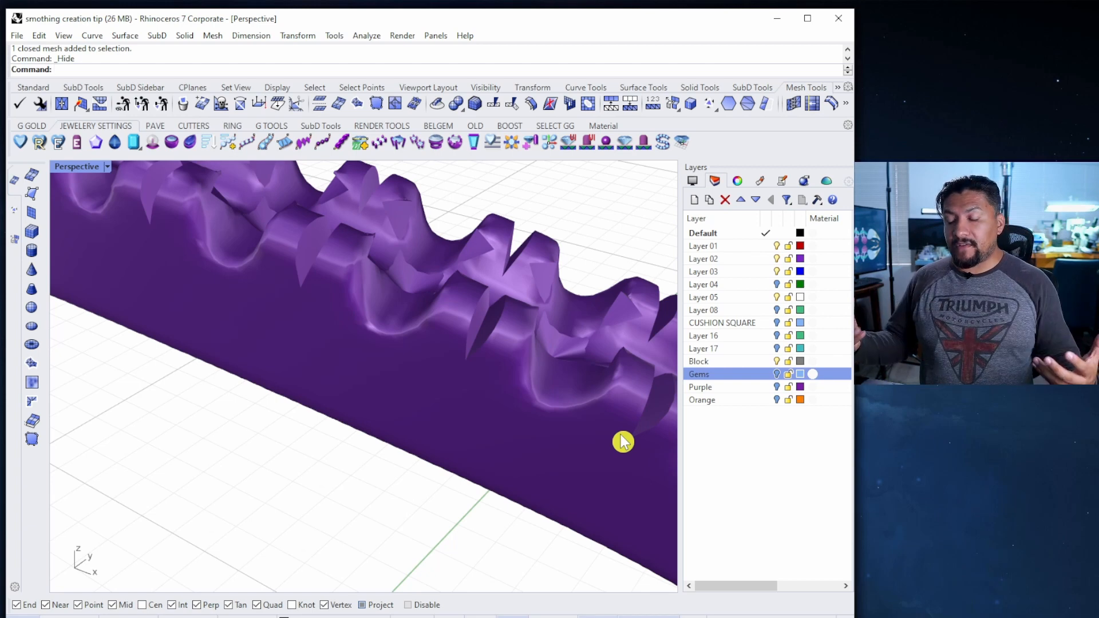
Turn the Gems layer back on and orbit to check the gems sit in their seats
{"action": "left_click", "coordinate": [776, 374]}
{"action": "right_click_drag", "start_coordinate": [441, 441], "coordinate": [527, 426]}
{"action": "scroll", "coordinate": [486, 311], "scroll_direction": "up", "scroll_amount": 10}
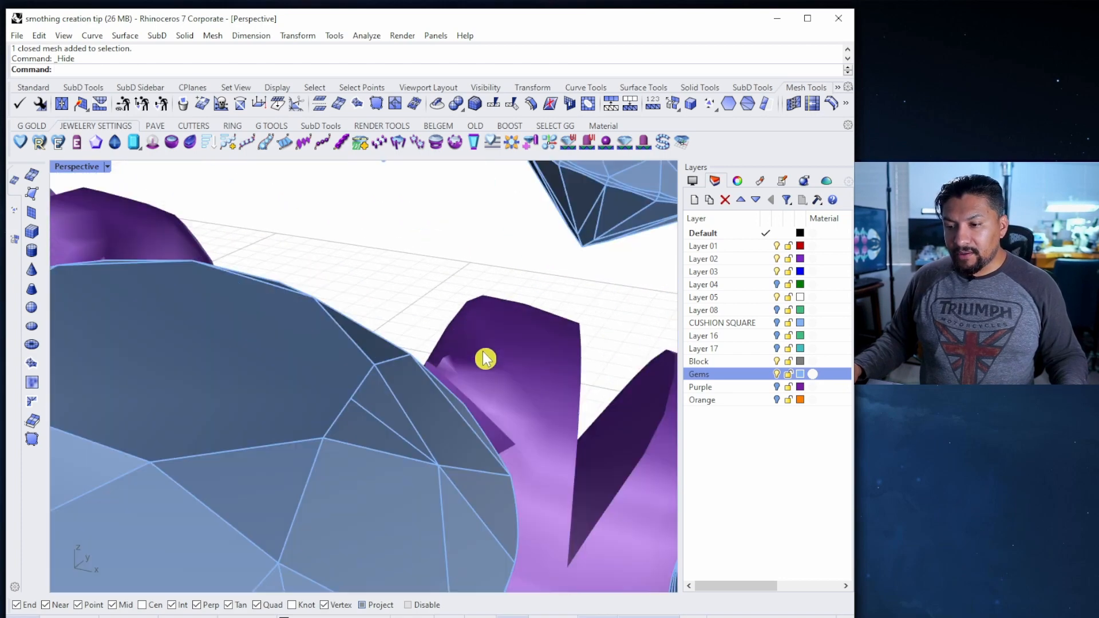
{"action": "scroll", "coordinate": [440, 405], "scroll_direction": "down", "scroll_amount": 8}
{"action": "right_click_drag", "start_coordinate": [439, 406], "coordinate": [448, 380]}
{"action": "right_click_drag", "start_coordinate": [423, 337], "coordinate": [376, 361]}
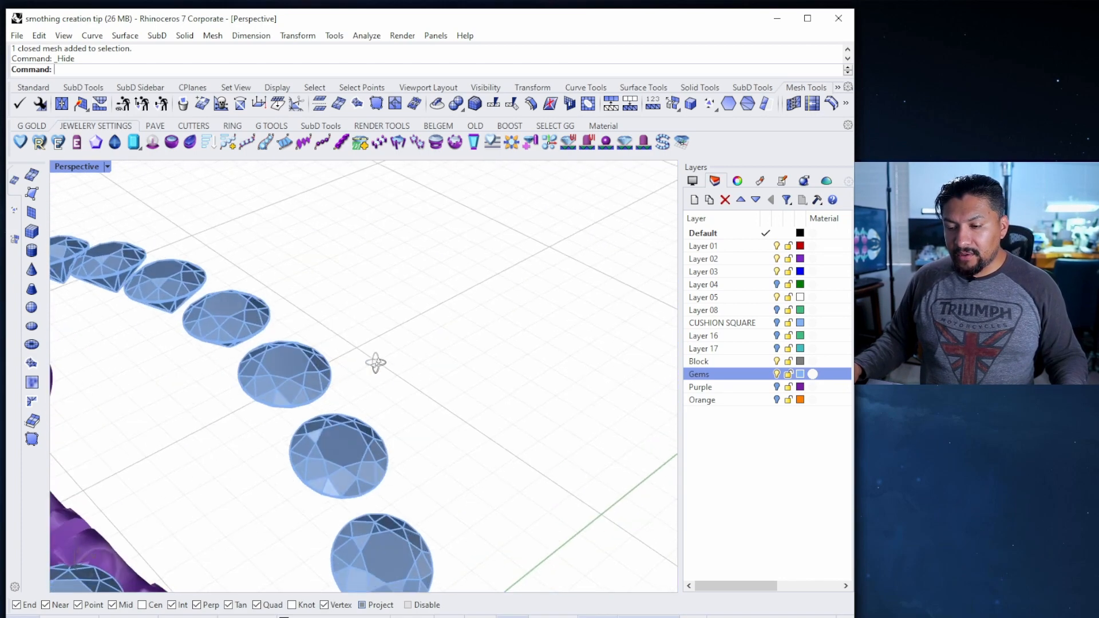
{"action": "scroll", "coordinate": [321, 417], "scroll_direction": "down", "scroll_amount": 5}
{"action": "right_click_drag", "start_coordinate": [321, 417], "coordinate": [382, 374]}
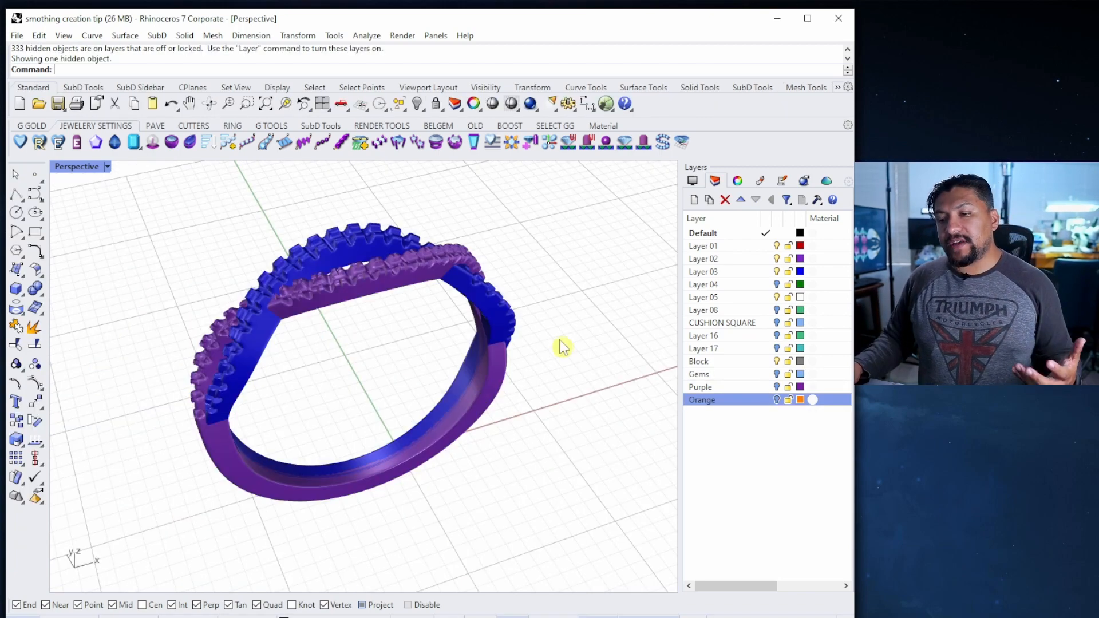
{"action": "right_click_drag", "start_coordinate": [562, 346], "coordinate": [507, 371]}
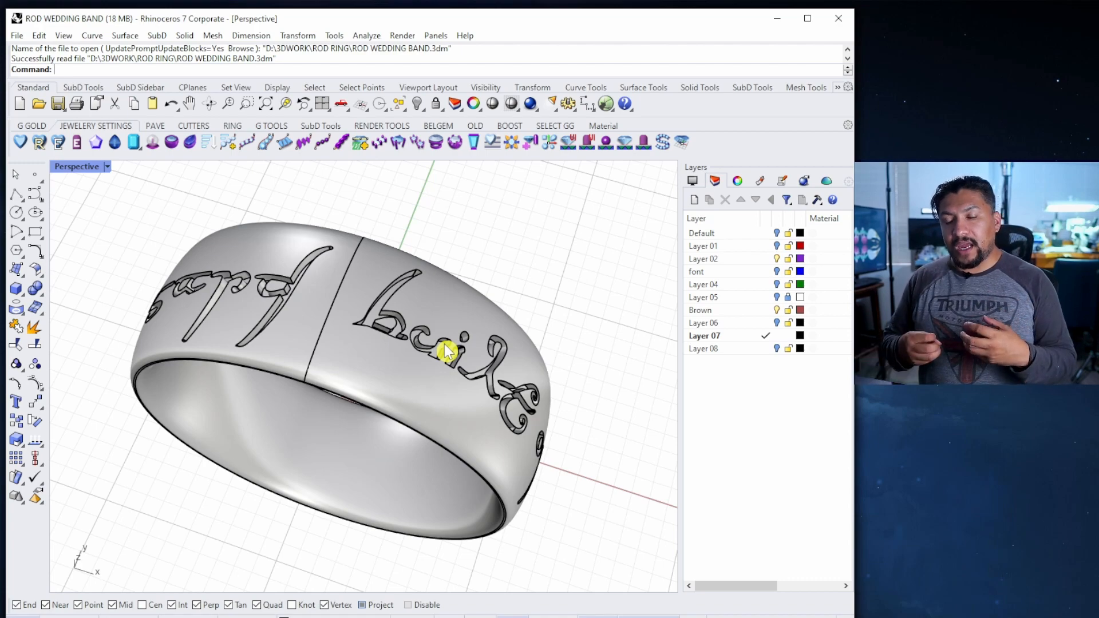
Zoom in on the band's script engraving and select letter surfaces to inspect them
{"action": "right_click_drag", "start_coordinate": [444, 344], "coordinate": [412, 306]}
{"action": "scroll", "coordinate": [375, 345], "scroll_direction": "up", "scroll_amount": 5}
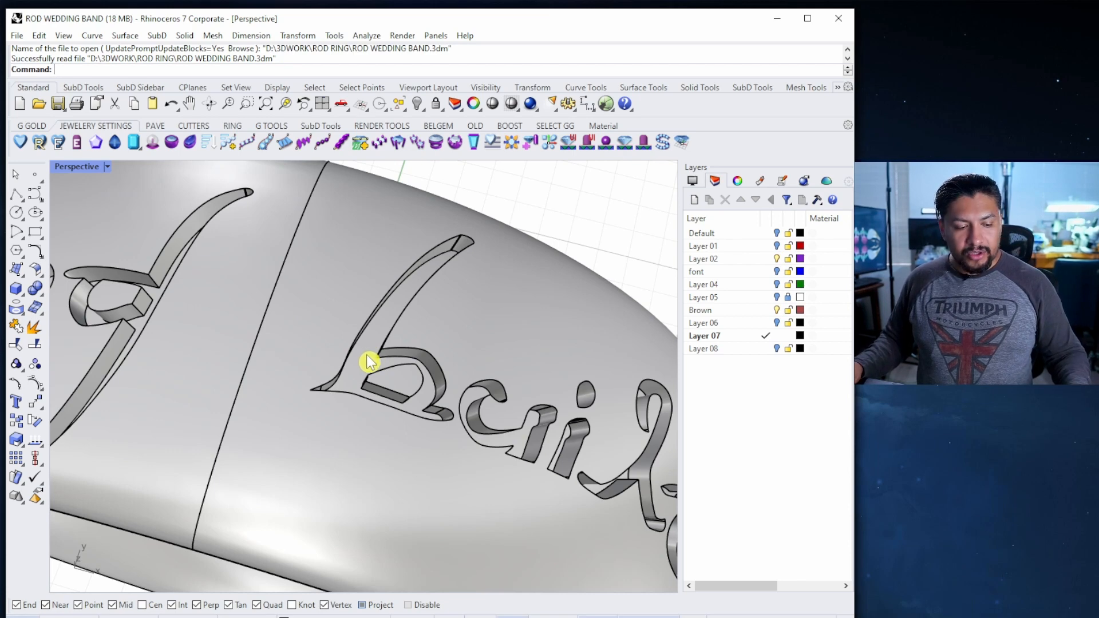
{"action": "left_click", "coordinate": [365, 357]}
{"action": "right_click_drag", "start_coordinate": [378, 360], "coordinate": [359, 304]}
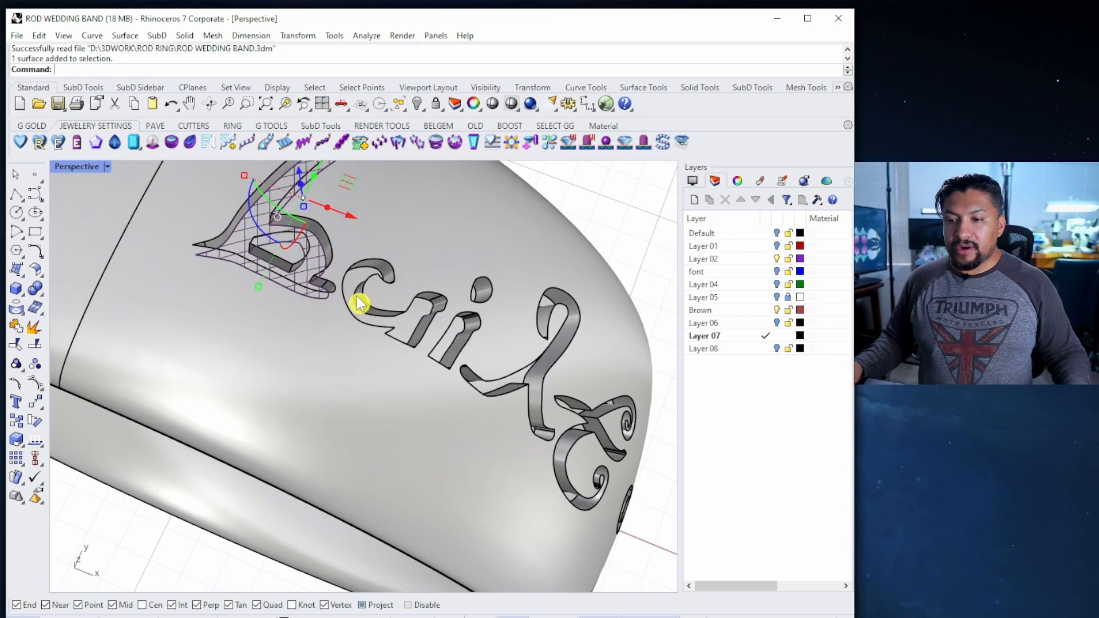
{"action": "scroll", "coordinate": [359, 304], "scroll_direction": "up", "scroll_amount": 5}
{"action": "left_click", "coordinate": [348, 277], "text": "shift"}
{"action": "right_click_drag", "start_coordinate": [482, 342], "coordinate": [379, 327]}
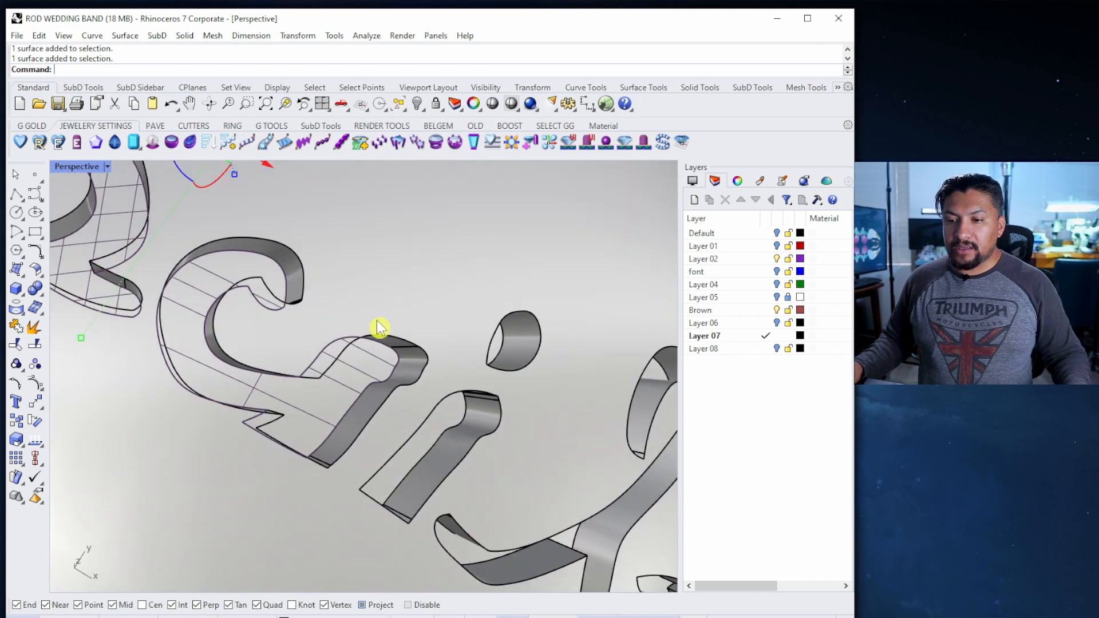
{"action": "left_click", "coordinate": [270, 276], "text": "ctrl"}
{"action": "scroll", "coordinate": [306, 302], "scroll_direction": "down", "scroll_amount": 5}
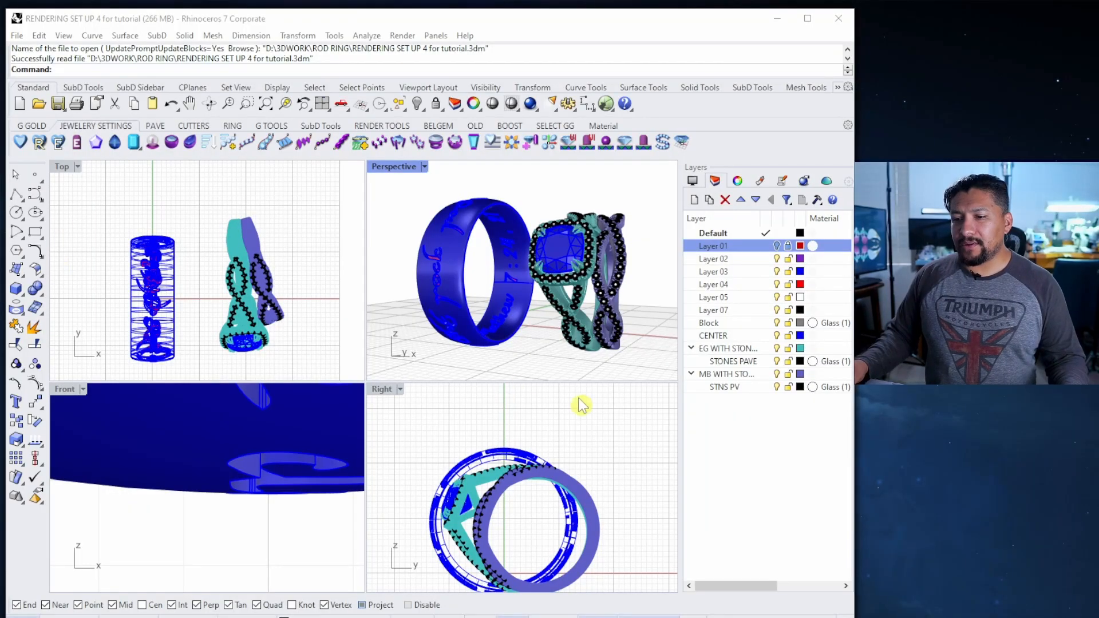
Zoom the view of the opened RENDERING SET UP 4 for tutorial file
{"action": "scroll", "coordinate": [250, 444], "scroll_direction": "down", "scroll_amount": 5}
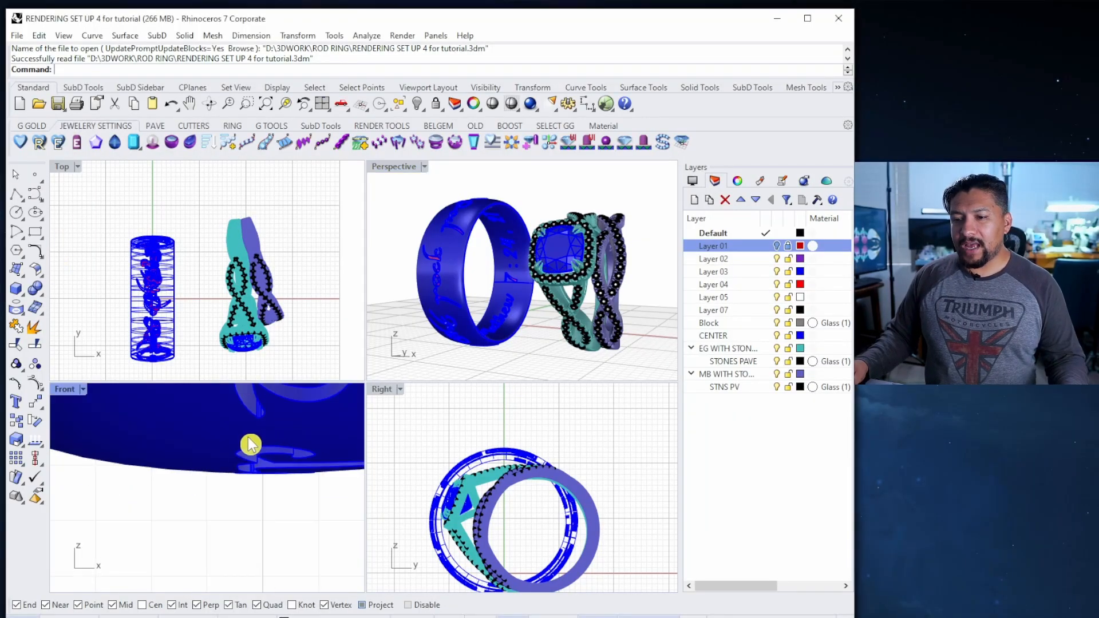
Draw a flat plane from four corner points and scale it up beneath the rings
{"action": "scroll", "coordinate": [202, 493], "scroll_direction": "down", "scroll_amount": 4}
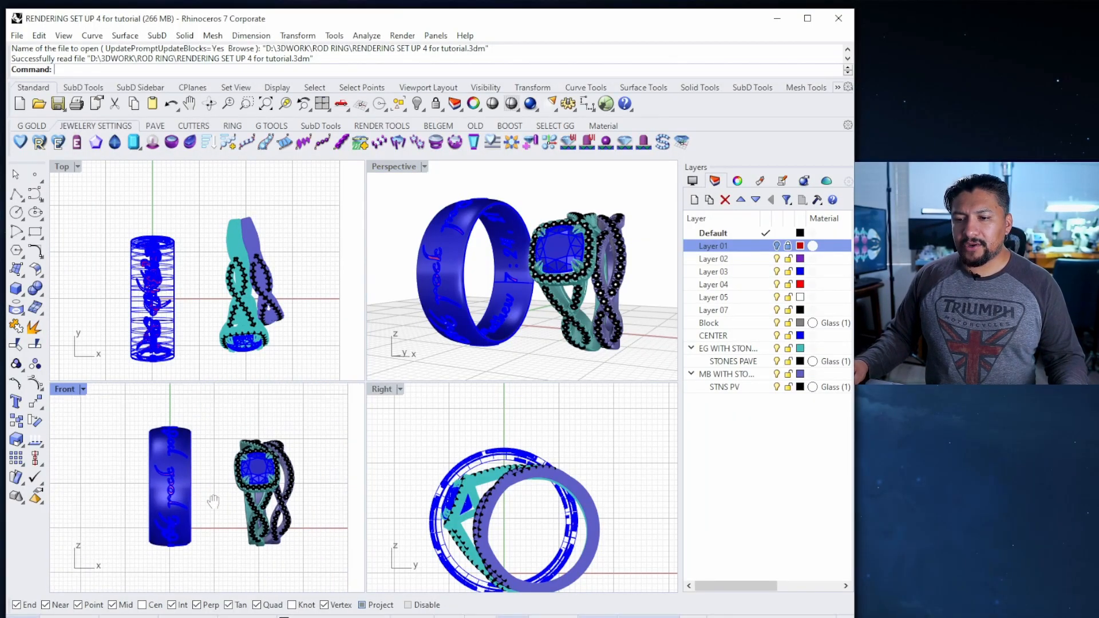
{"action": "scroll", "coordinate": [434, 495], "scroll_direction": "down", "scroll_amount": 4}
{"action": "scroll", "coordinate": [279, 229], "scroll_direction": "down", "scroll_amount": 6}
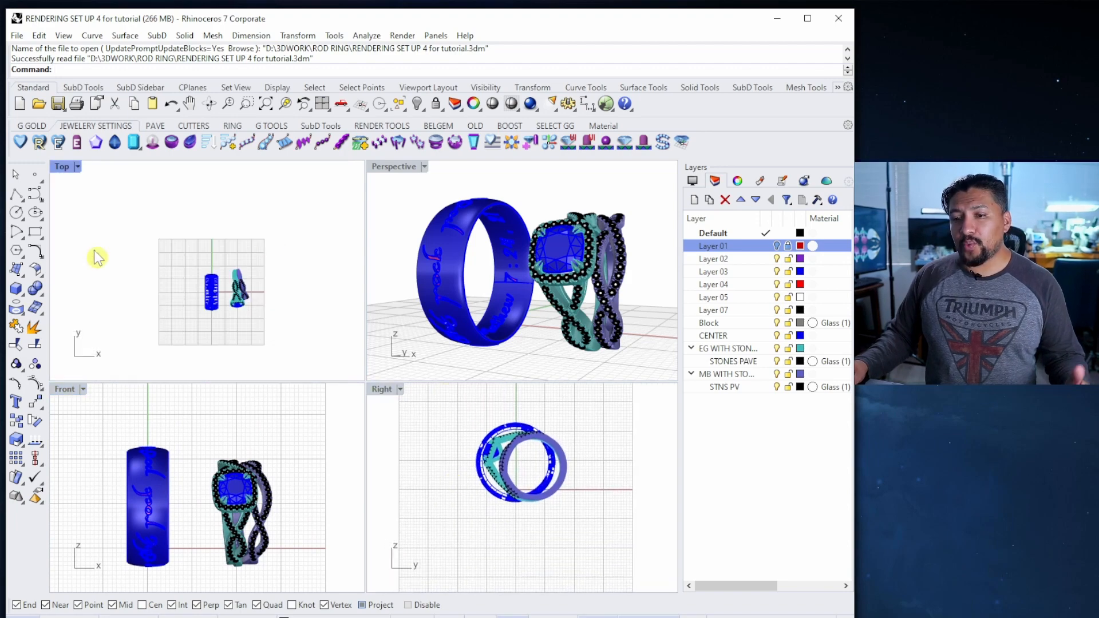
{"action": "left_click", "coordinate": [17, 269]}
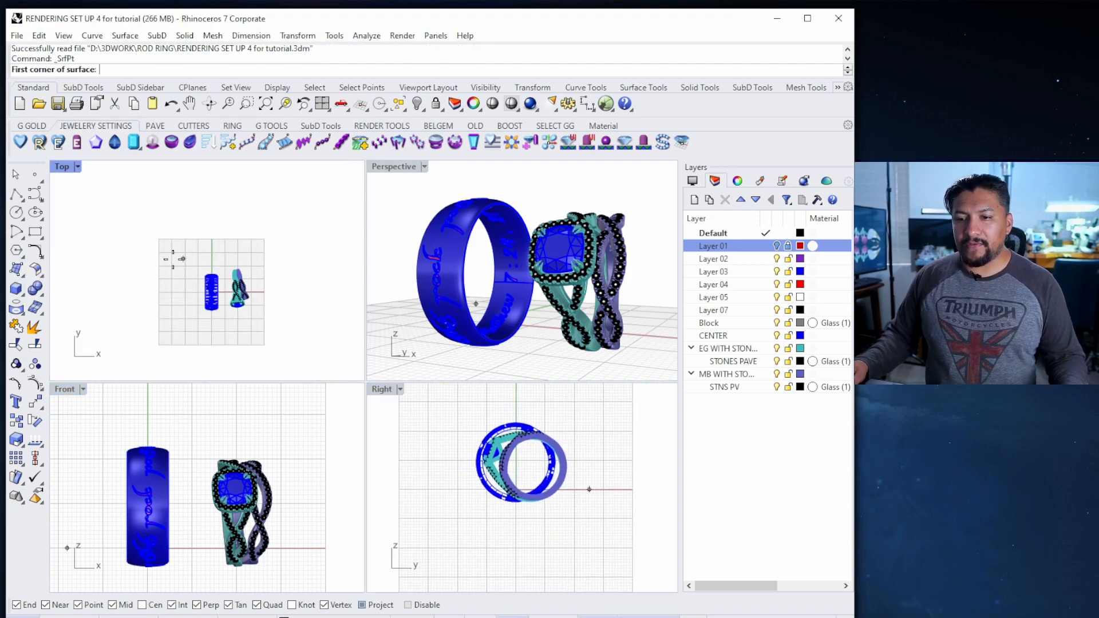
{"action": "left_click", "coordinate": [160, 239]}
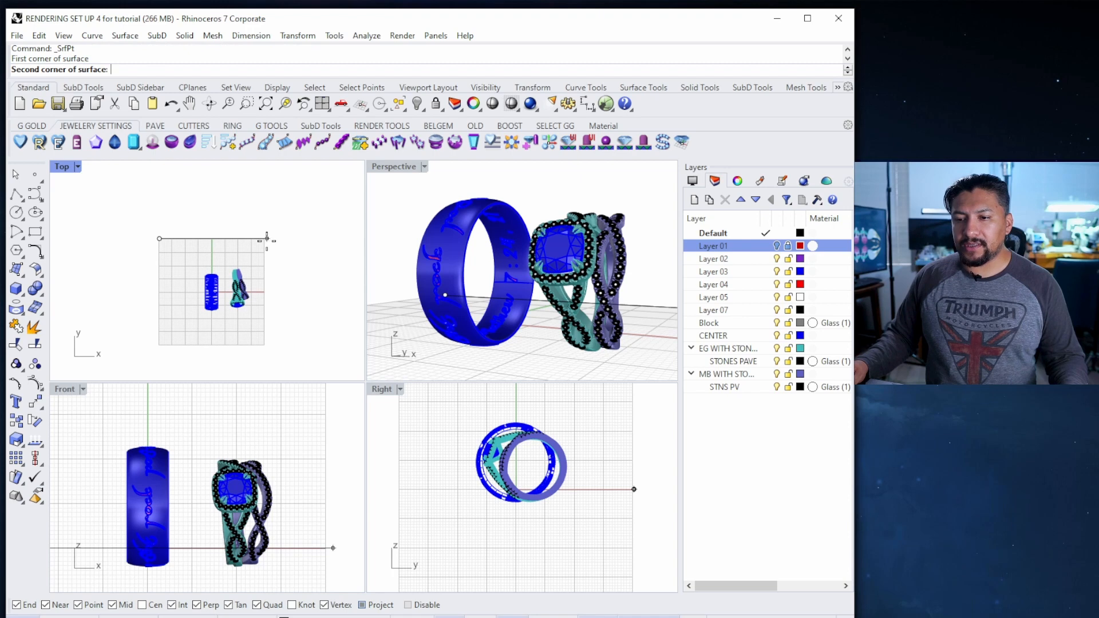
{"action": "left_click", "coordinate": [264, 238]}
{"action": "left_click", "coordinate": [264, 349]}
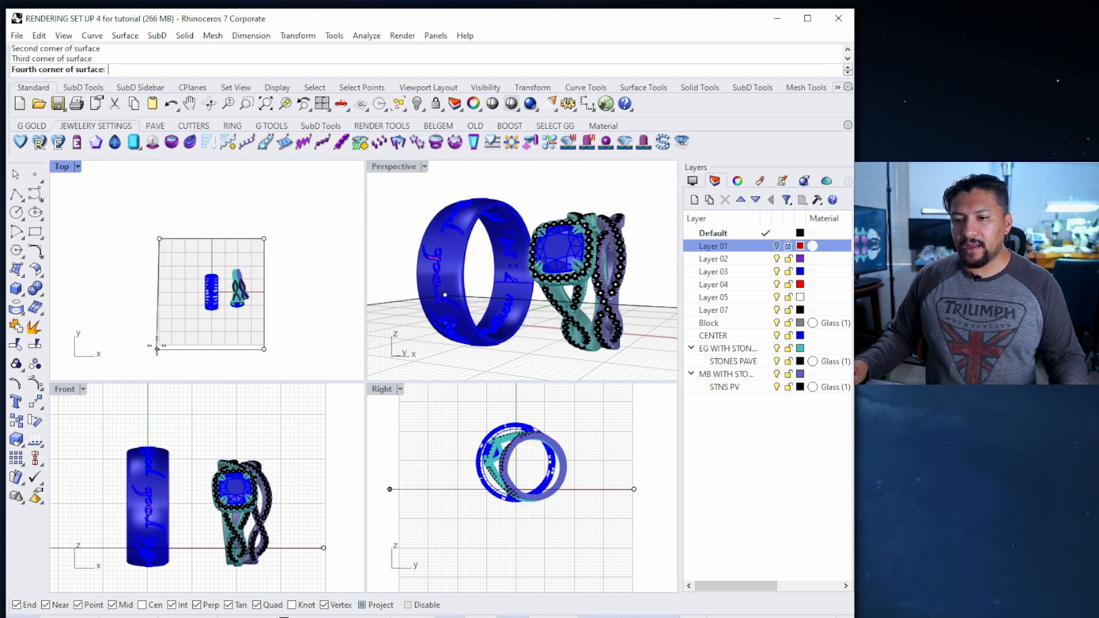
{"action": "left_click", "coordinate": [175, 352]}
{"action": "left_click", "coordinate": [183, 295]}
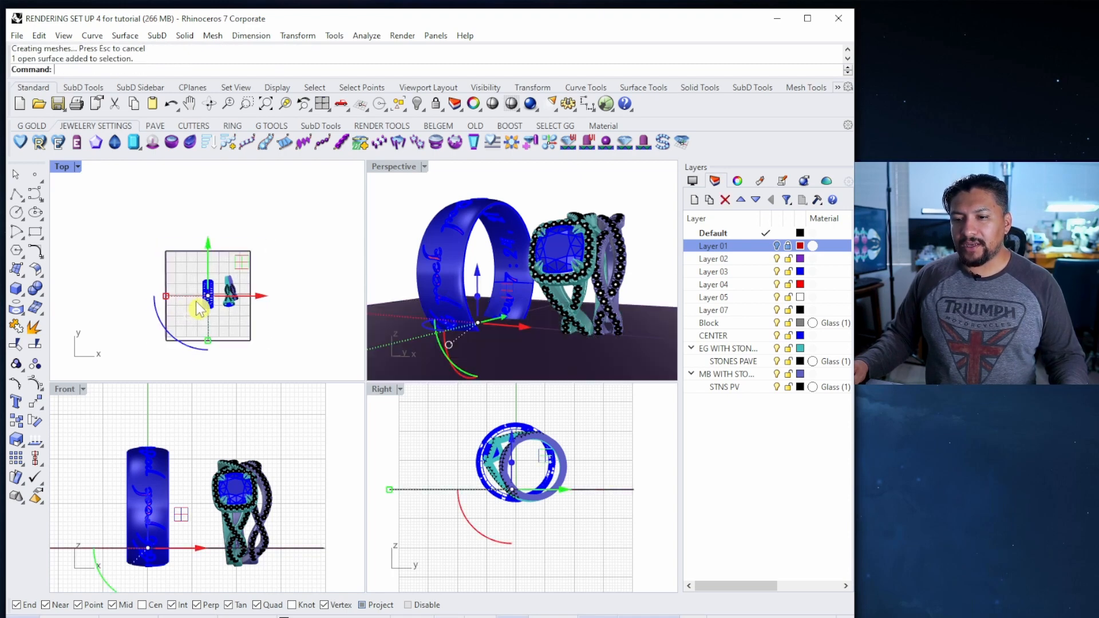
{"action": "scroll", "coordinate": [198, 305], "scroll_direction": "down", "scroll_amount": 4}
{"action": "left_click_drag", "start_coordinate": [184, 263], "coordinate": [138, 263], "text": "shift"}
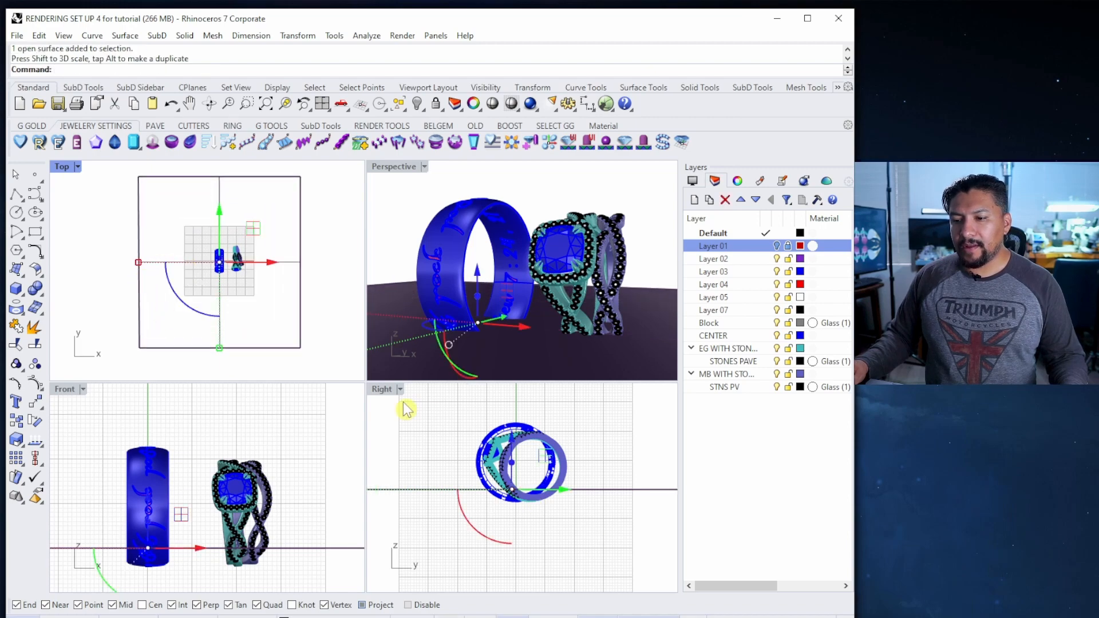
Maximize the Right view and move the backdrop with the gumball to the ring bottoms
{"action": "double_click", "coordinate": [380, 391]}
{"action": "scroll", "coordinate": [389, 438], "scroll_direction": "up", "scroll_amount": 5}
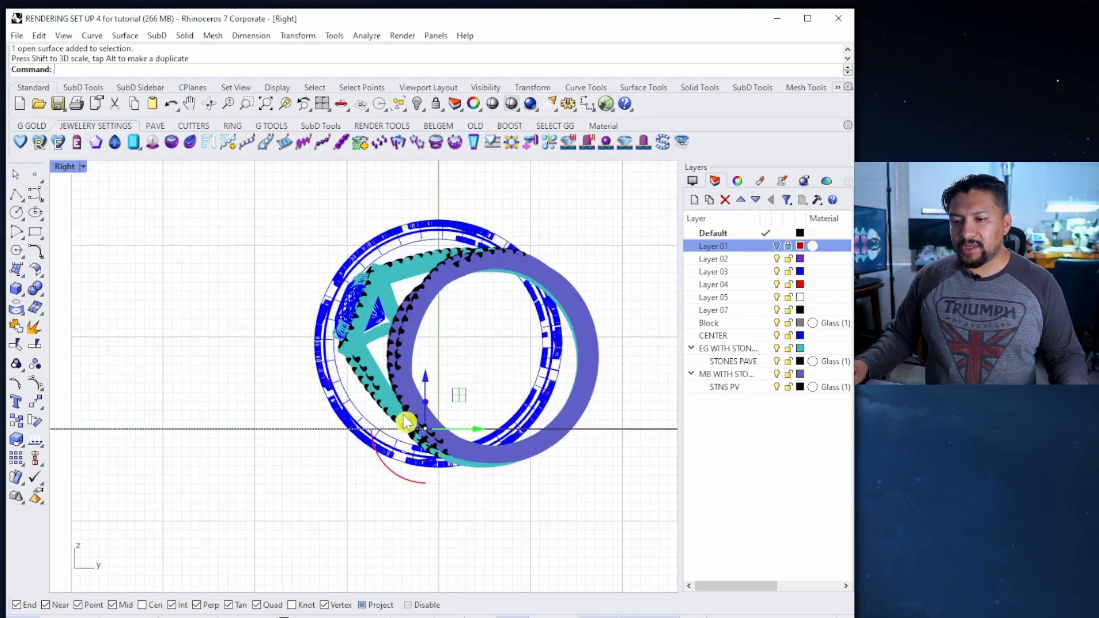
{"action": "left_click_drag", "start_coordinate": [431, 386], "coordinate": [431, 428]}
{"action": "scroll", "coordinate": [421, 435], "scroll_direction": "up", "scroll_amount": 5}
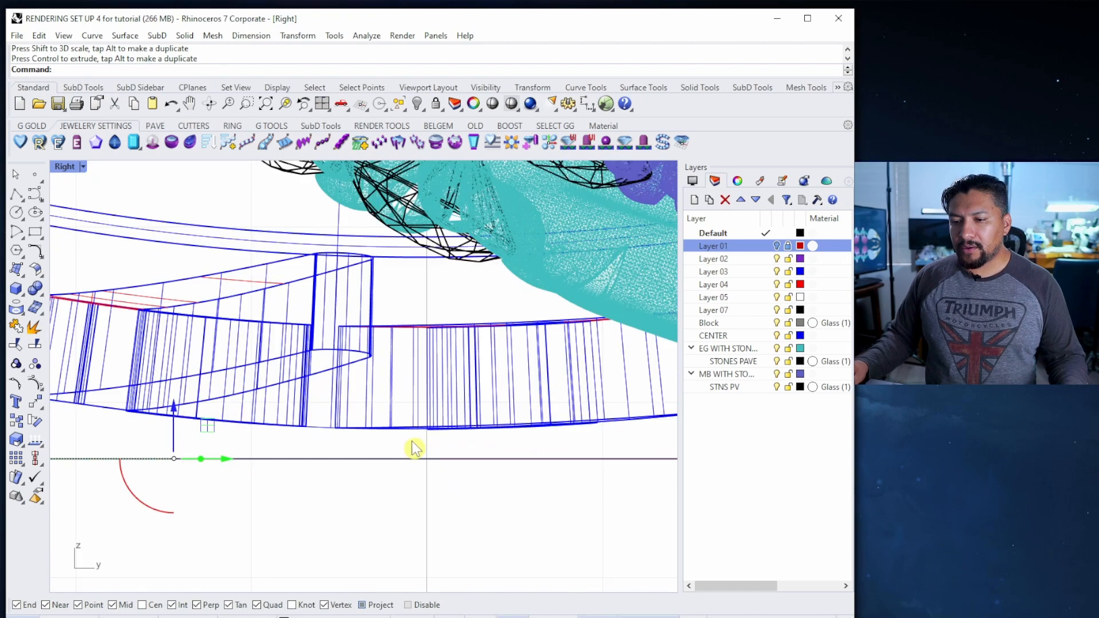
{"action": "scroll", "coordinate": [383, 450], "scroll_direction": "down", "scroll_amount": 5}
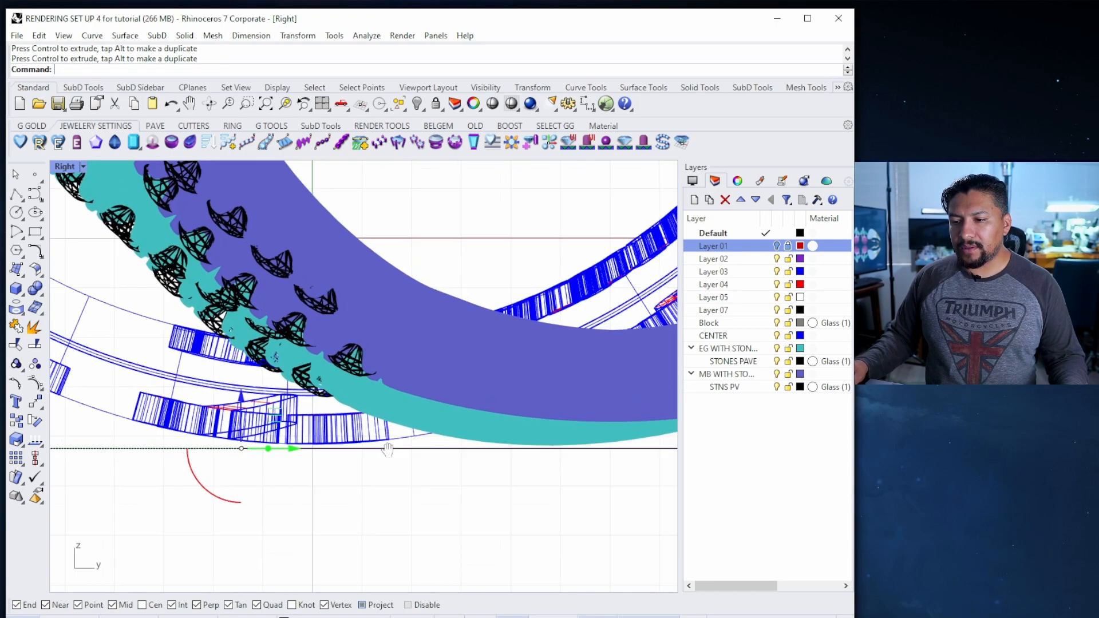
{"action": "scroll", "coordinate": [428, 461], "scroll_direction": "down", "scroll_amount": 8}
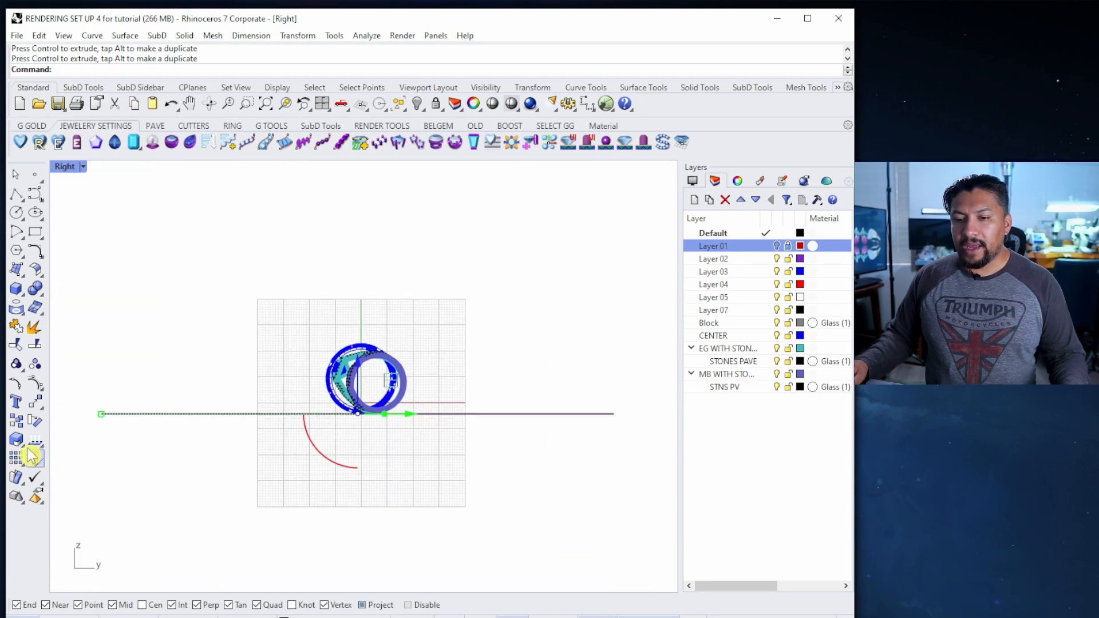
{"action": "left_click", "coordinate": [33, 406]}
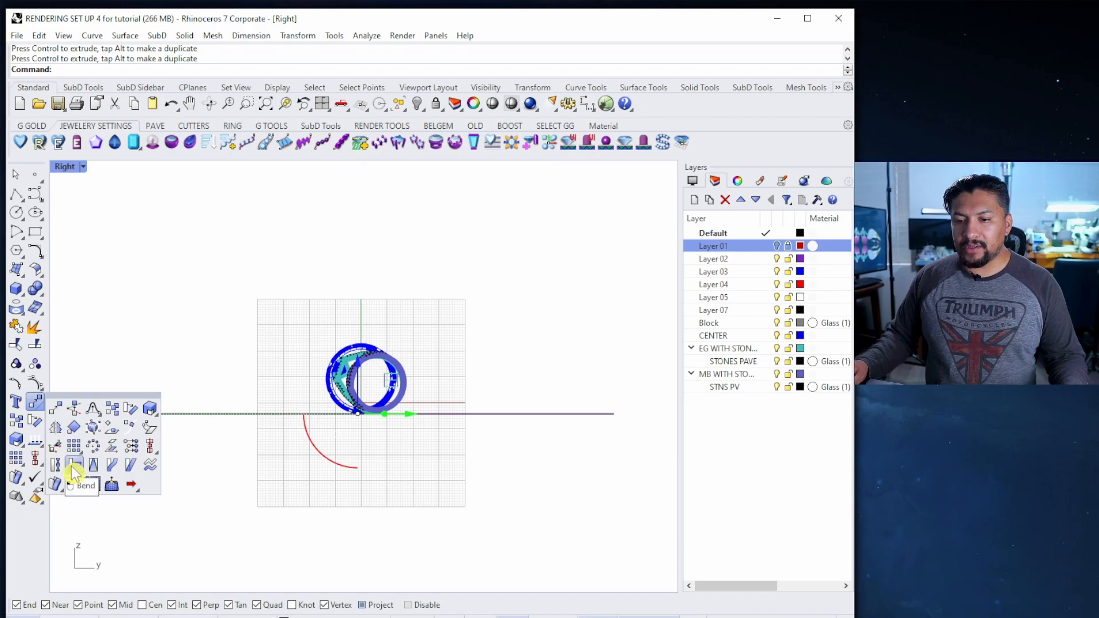
Bend the backdrop up behind the rings using spine start, end and through points
{"action": "left_click", "coordinate": [73, 469]}
{"action": "scroll", "coordinate": [307, 466], "scroll_direction": "up", "scroll_amount": 8}
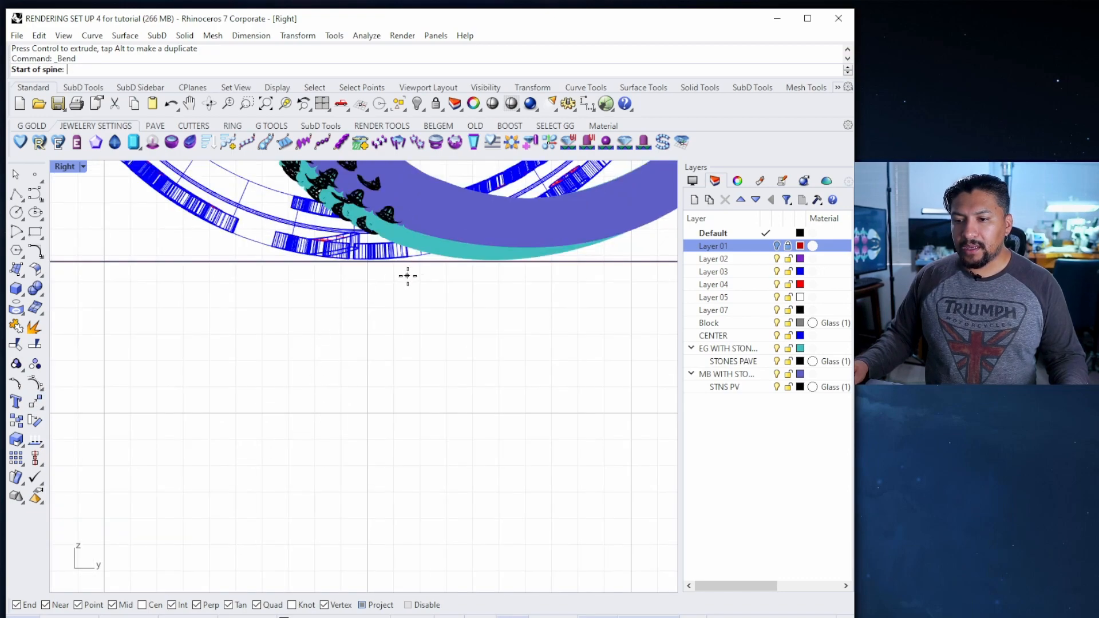
{"action": "scroll", "coordinate": [475, 312], "scroll_direction": "down", "scroll_amount": 6}
{"action": "left_click", "coordinate": [306, 411]}
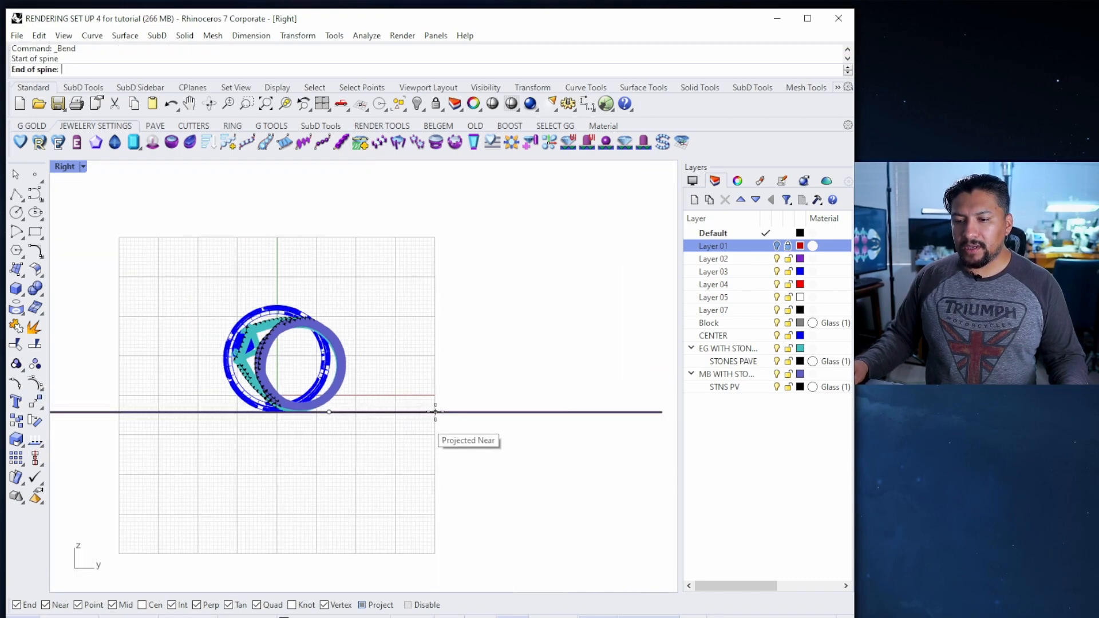
{"action": "scroll", "coordinate": [504, 423], "scroll_direction": "down", "scroll_amount": 2}
{"action": "left_click", "coordinate": [547, 433]}
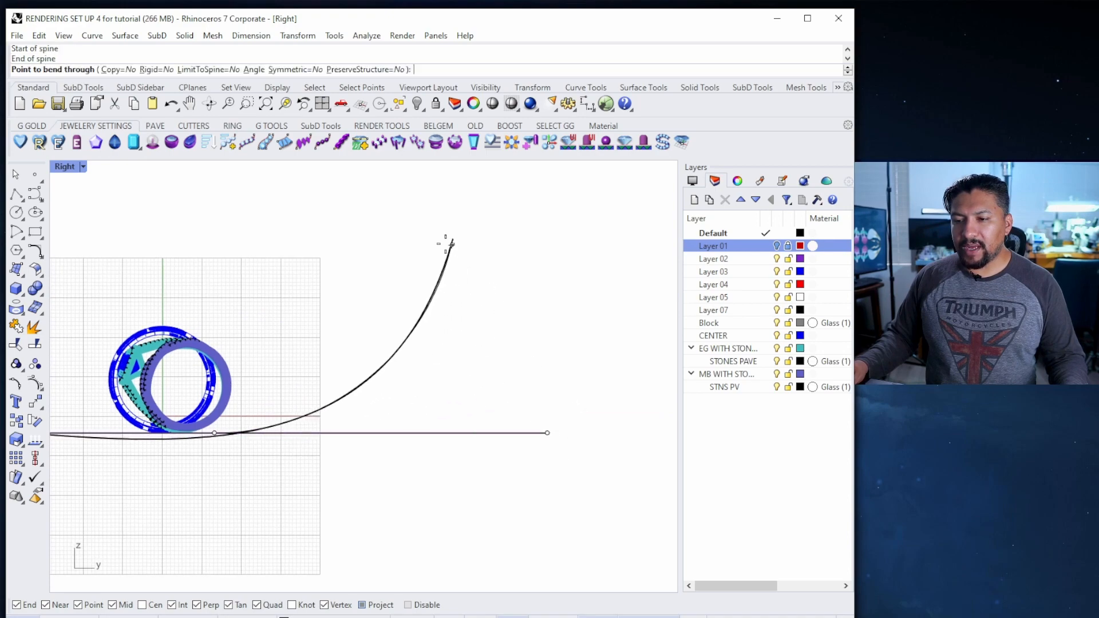
{"action": "left_click", "coordinate": [412, 210]}
{"action": "scroll", "coordinate": [413, 297], "scroll_direction": "down", "scroll_amount": 4}
Check the bend in Top, Front, Right and Perspective, then stretch the backdrop larger
{"action": "key", "text": "ctrl+F1"}
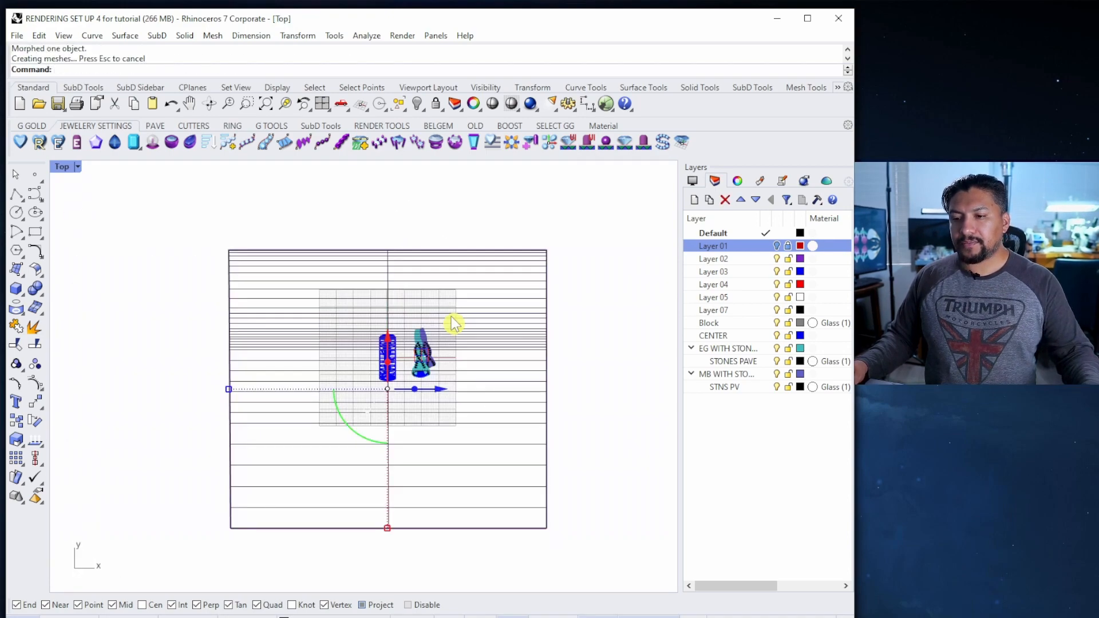
{"action": "key", "text": "ctrl+F2"}
{"action": "scroll", "coordinate": [455, 314], "scroll_direction": "down", "scroll_amount": 5}
{"action": "key", "text": "Tab"}
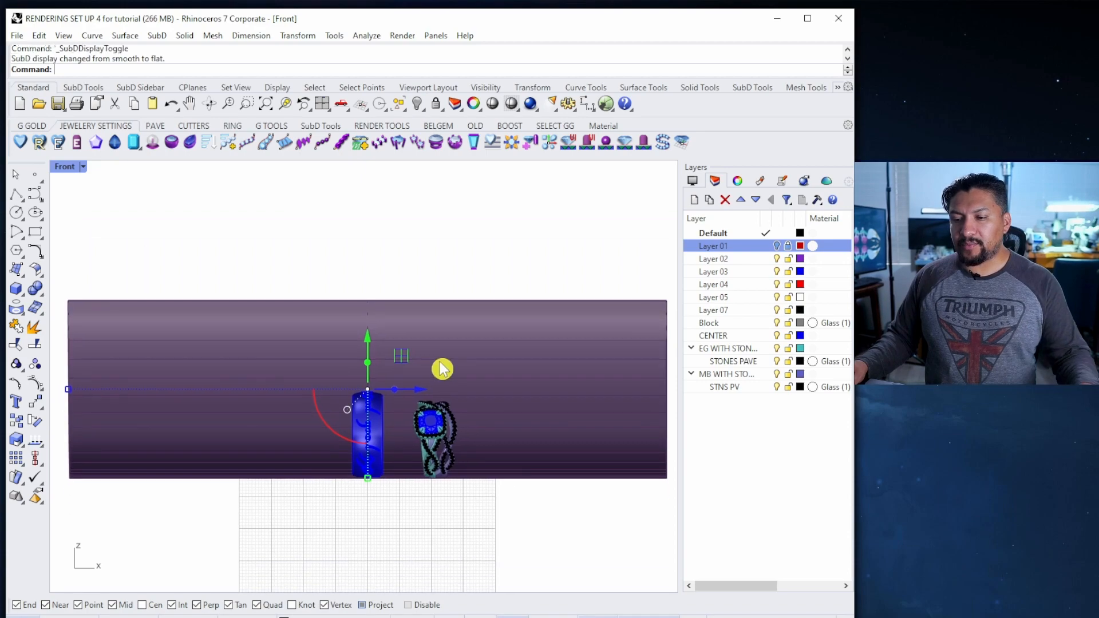
{"action": "key", "text": "ctrl+F3"}
{"action": "key", "text": "ctrl+F4"}
{"action": "scroll", "coordinate": [436, 373], "scroll_direction": "down", "scroll_amount": 3}
{"action": "scroll", "coordinate": [399, 322], "scroll_direction": "up", "scroll_amount": 4}
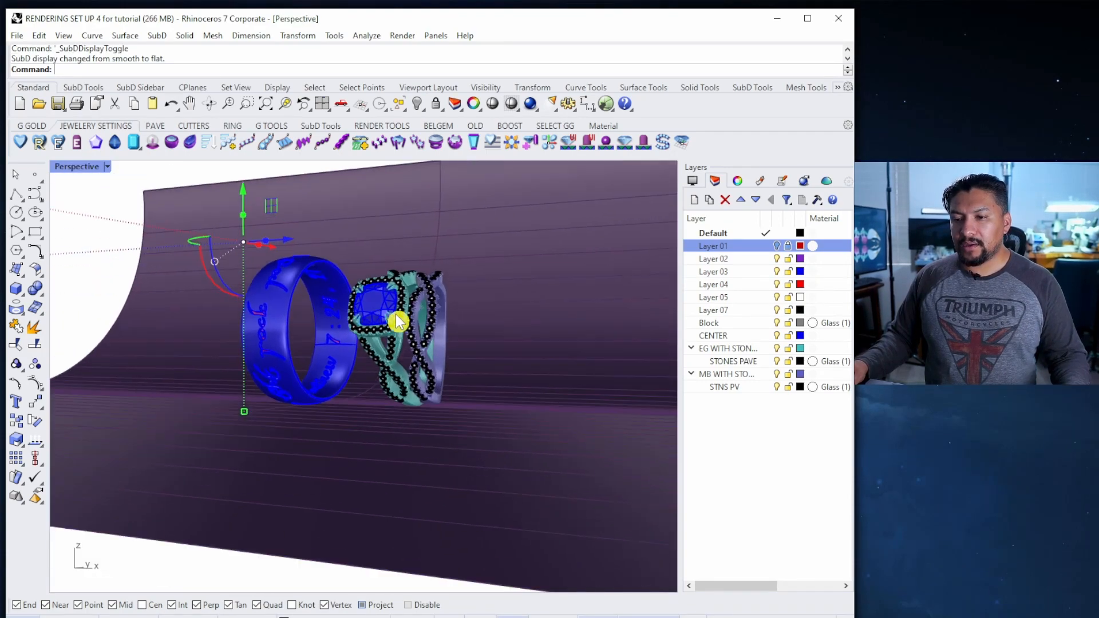
{"action": "right_click_drag", "start_coordinate": [399, 322], "coordinate": [506, 379]}
{"action": "scroll", "coordinate": [444, 427], "scroll_direction": "down", "scroll_amount": 8}
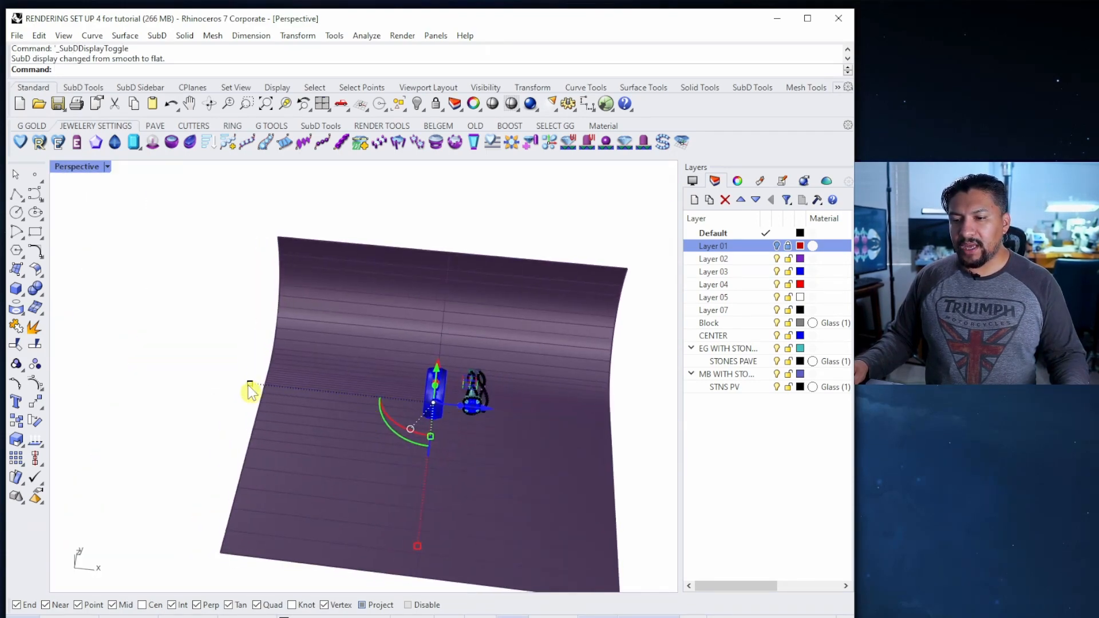
{"action": "left_click_drag", "start_coordinate": [250, 388], "coordinate": [161, 373]}
{"action": "scroll", "coordinate": [274, 384], "scroll_direction": "down", "scroll_amount": 7}
Align the backdrop's floor with the ring bottoms and restore the four-viewport layout
{"action": "key", "text": "ctrl+F1"}
{"action": "key", "text": "ctrl+F2"}
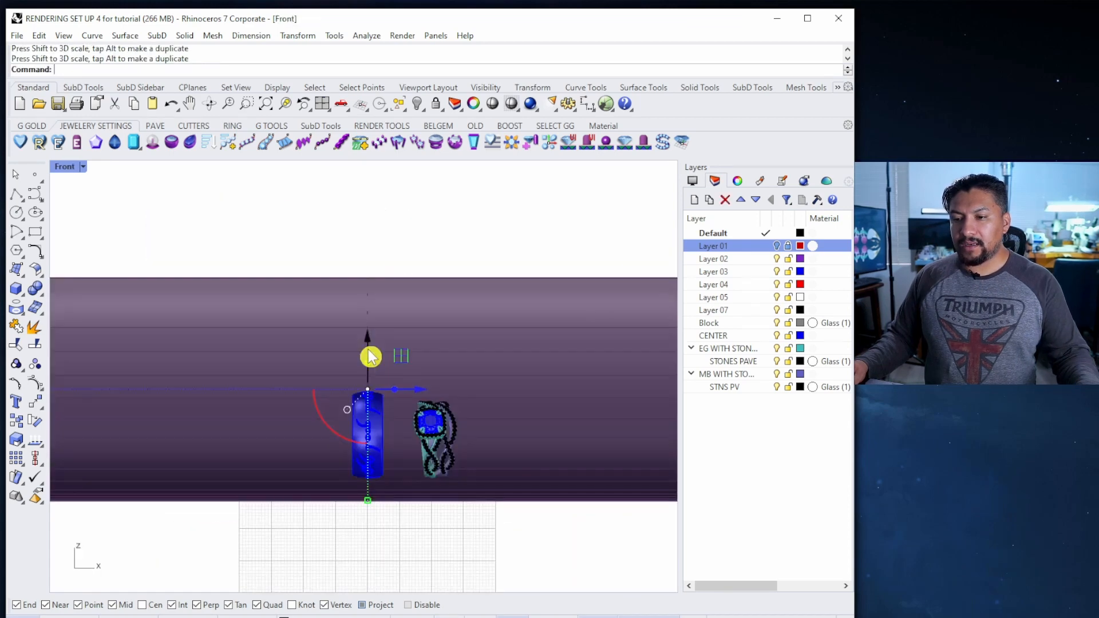
{"action": "key", "text": "ctrl+F3"}
{"action": "key", "text": "ctrl+F4"}
{"action": "key", "text": "ctrl+F1"}
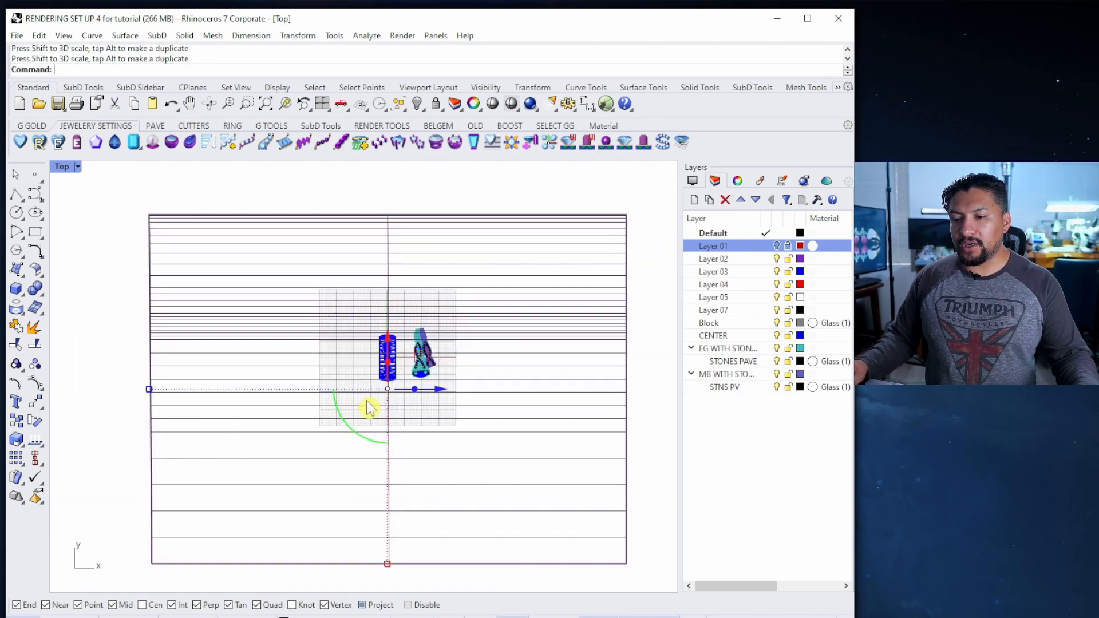
{"action": "key", "text": "ctrl+F2"}
{"action": "key", "text": "ctrl+F3"}
{"action": "scroll", "coordinate": [275, 384], "scroll_direction": "up", "scroll_amount": 5}
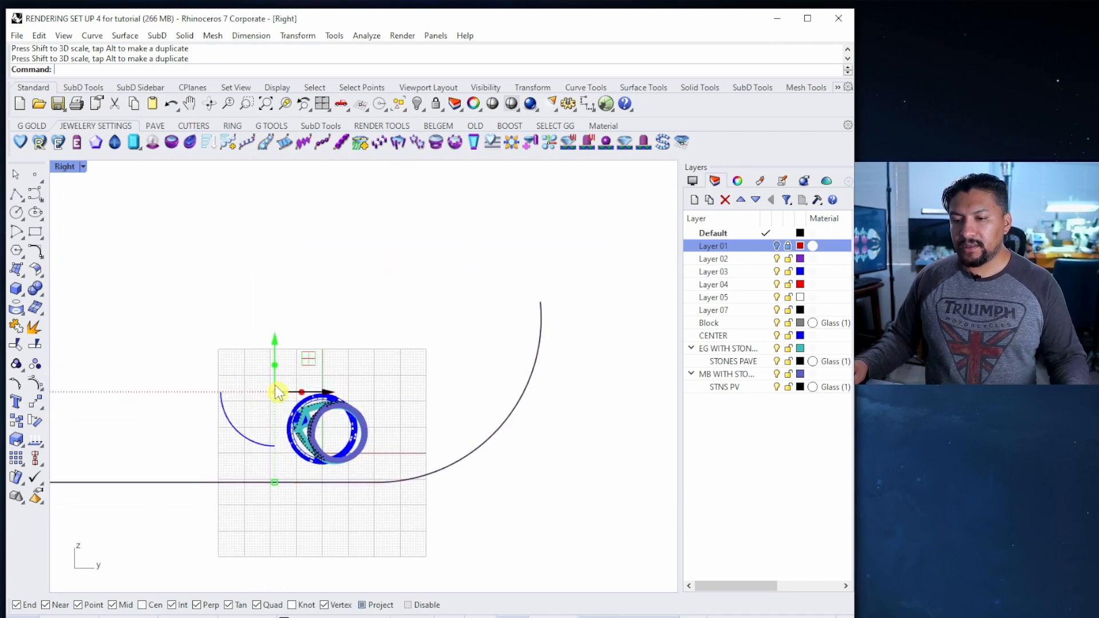
{"action": "left_click_drag", "start_coordinate": [273, 368], "coordinate": [275, 307]}
{"action": "right_click_drag", "start_coordinate": [364, 394], "coordinate": [376, 266]}
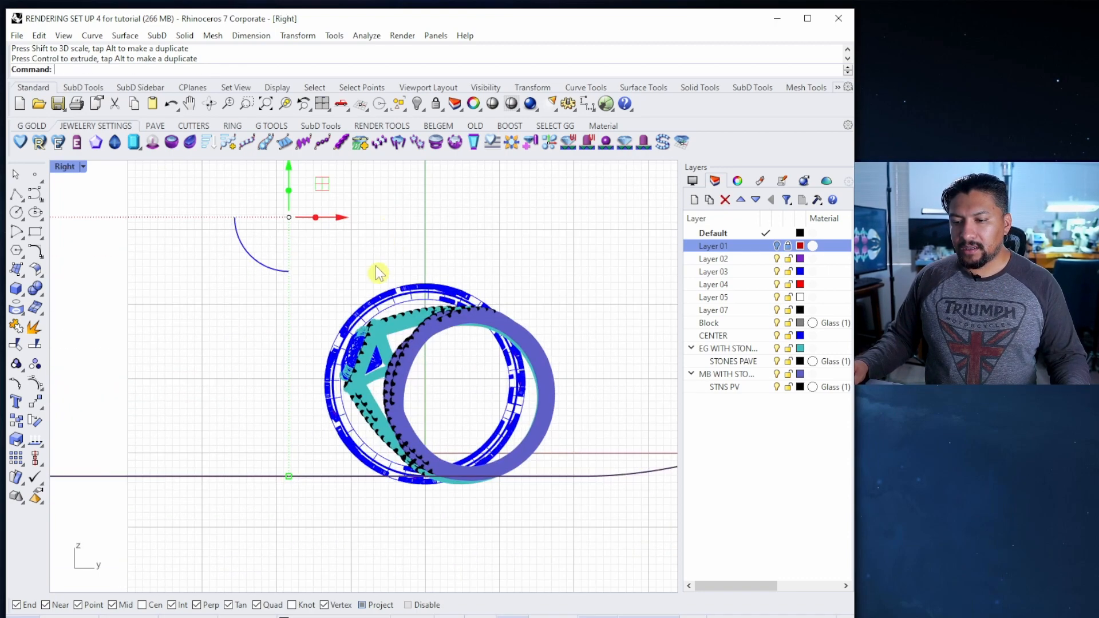
{"action": "left_click_drag", "start_coordinate": [285, 167], "coordinate": [285, 178]}
{"action": "scroll", "coordinate": [385, 257], "scroll_direction": "down", "scroll_amount": 2}
{"action": "key", "text": "ctrl+m"}
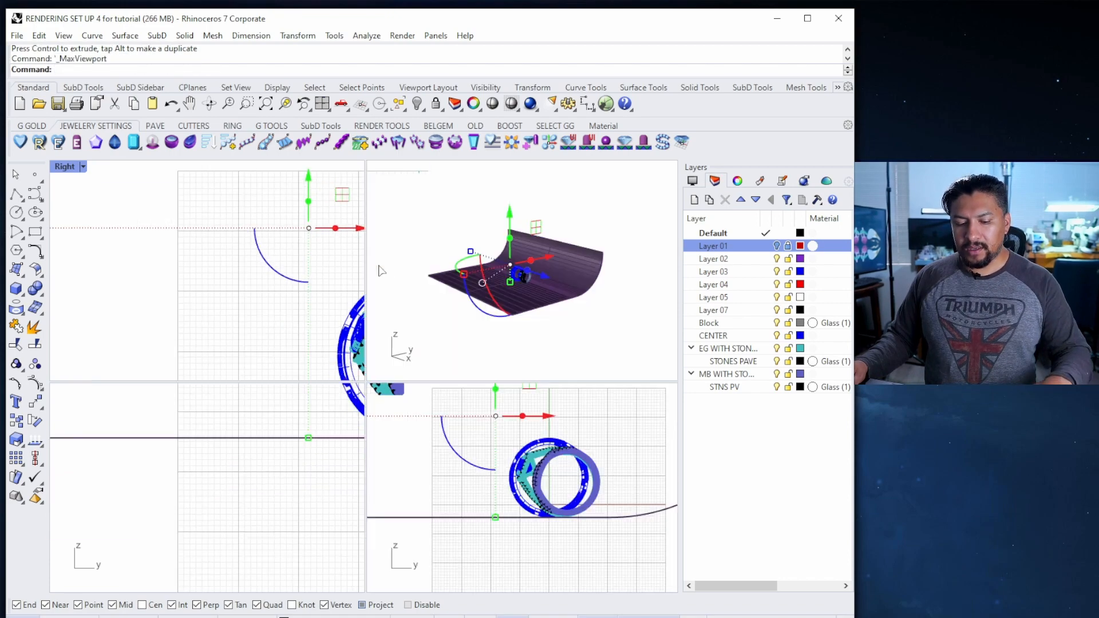
{"action": "scroll", "coordinate": [540, 295], "scroll_direction": "up", "scroll_amount": 10}
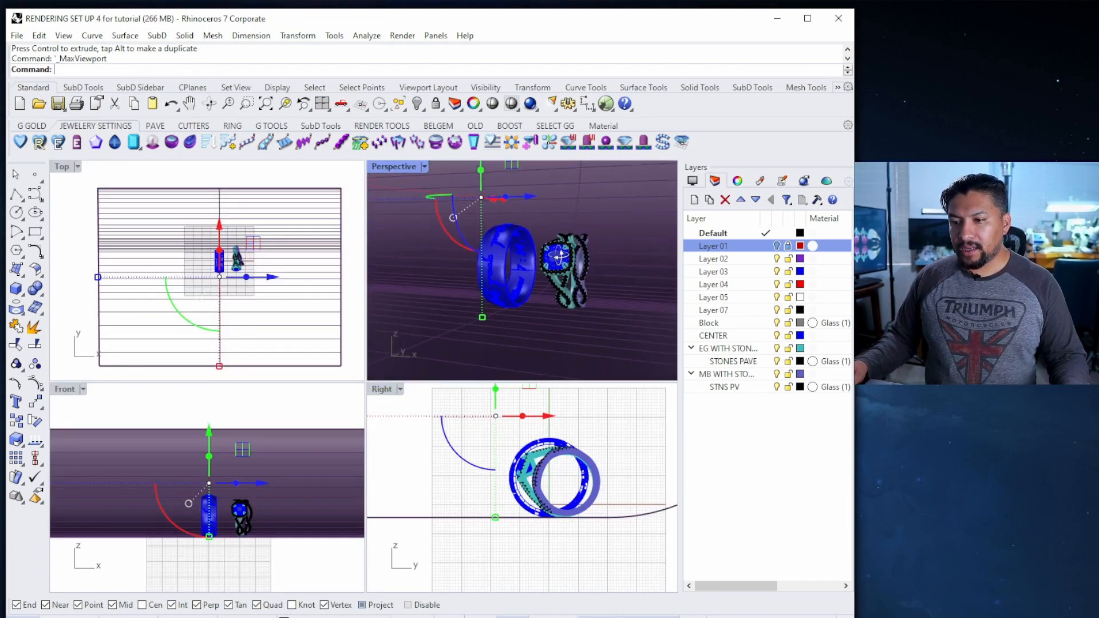
{"action": "scroll", "coordinate": [558, 266], "scroll_direction": "down", "scroll_amount": 5}
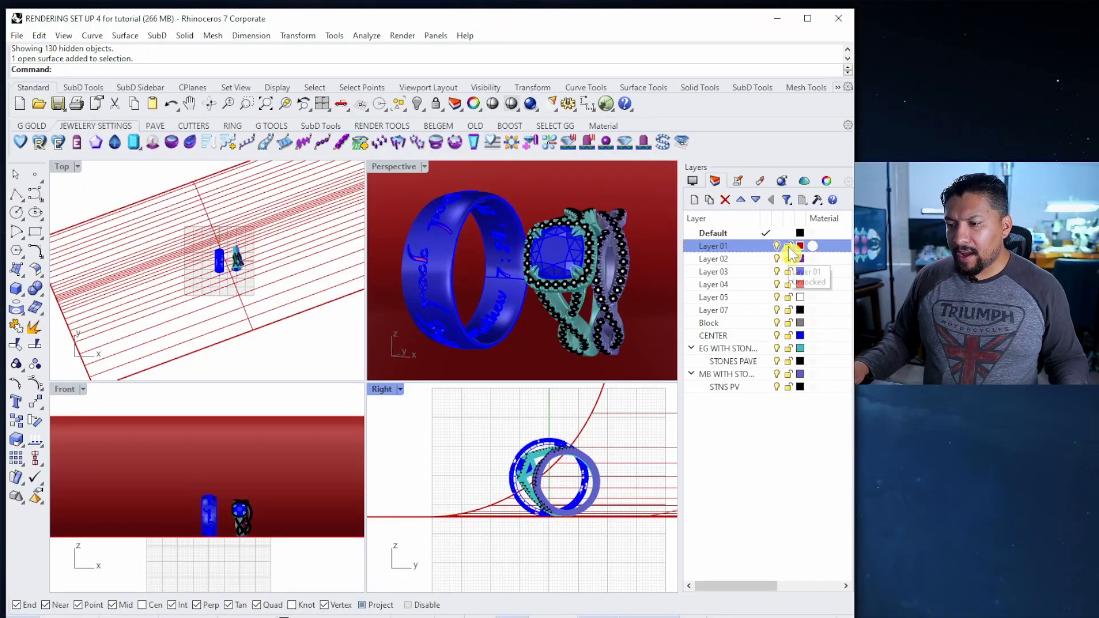
Lock the backdrop layer Layer 01, briefly hiding and reshowing it to check
{"action": "left_click", "coordinate": [789, 247]}
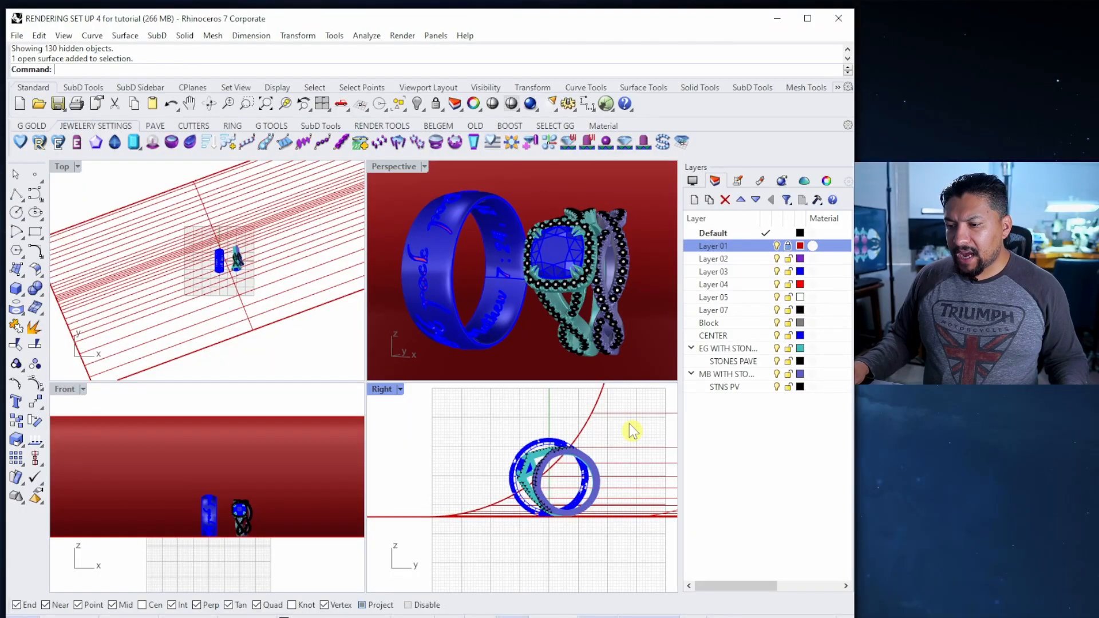
{"action": "right_click_drag", "start_coordinate": [630, 429], "coordinate": [610, 452]}
{"action": "left_click", "coordinate": [776, 245]}
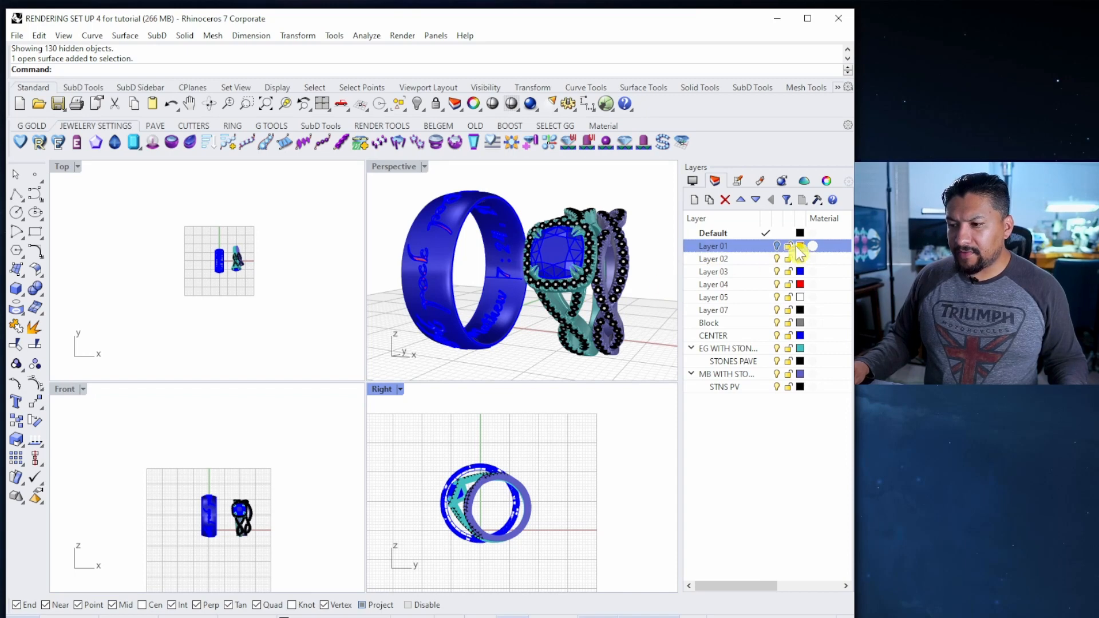
{"action": "left_click", "coordinate": [776, 246]}
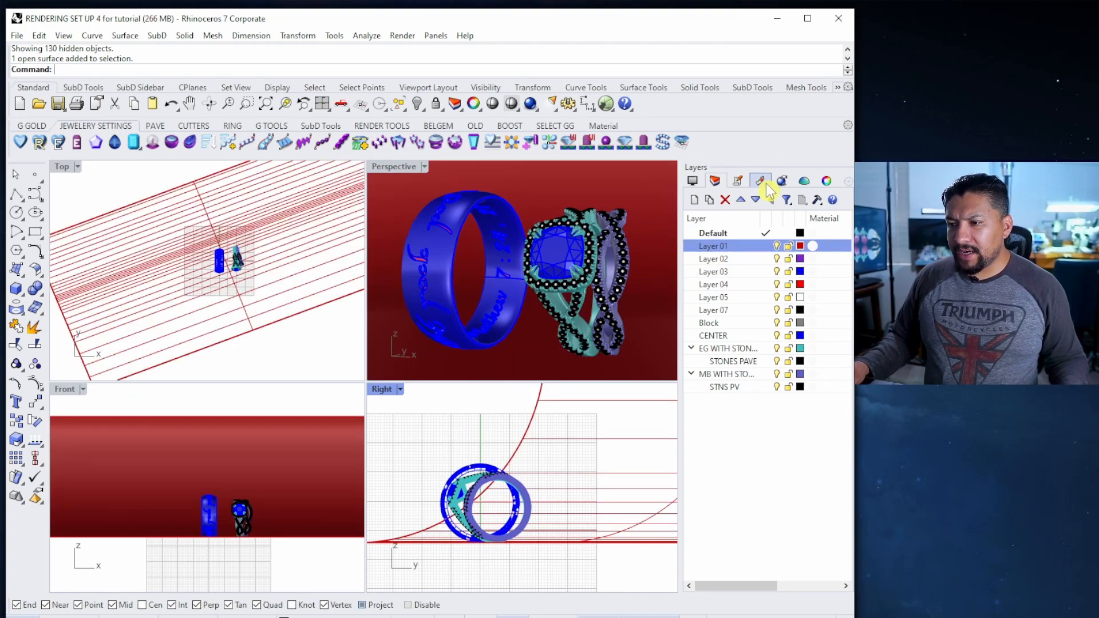
Add a new Metal material coloured Platinum
{"action": "left_click", "coordinate": [760, 182]}
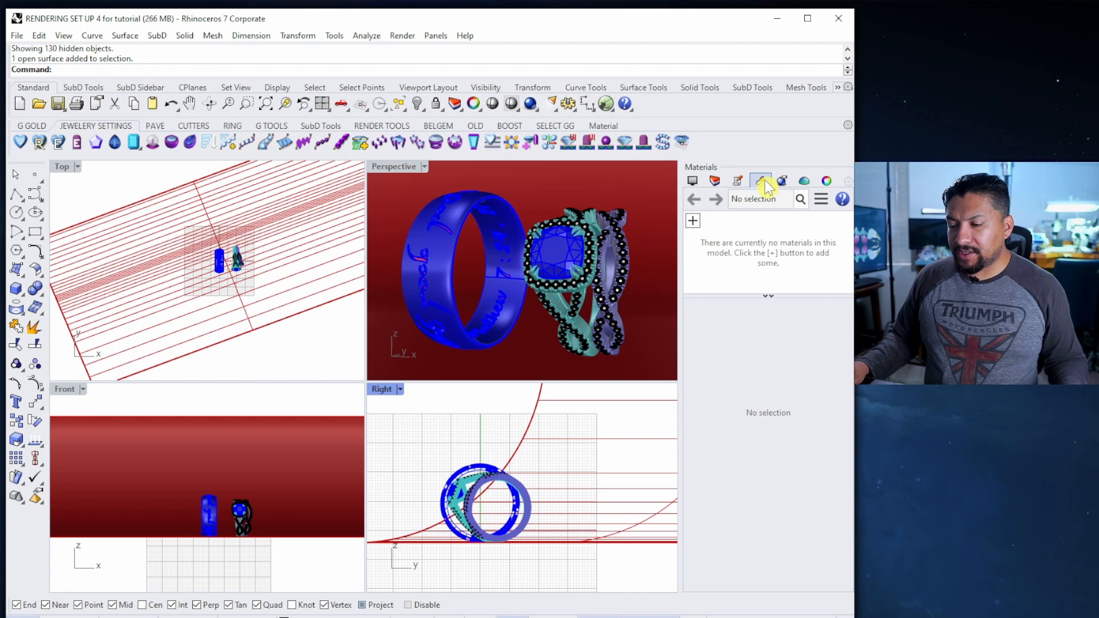
{"action": "left_click", "coordinate": [693, 221]}
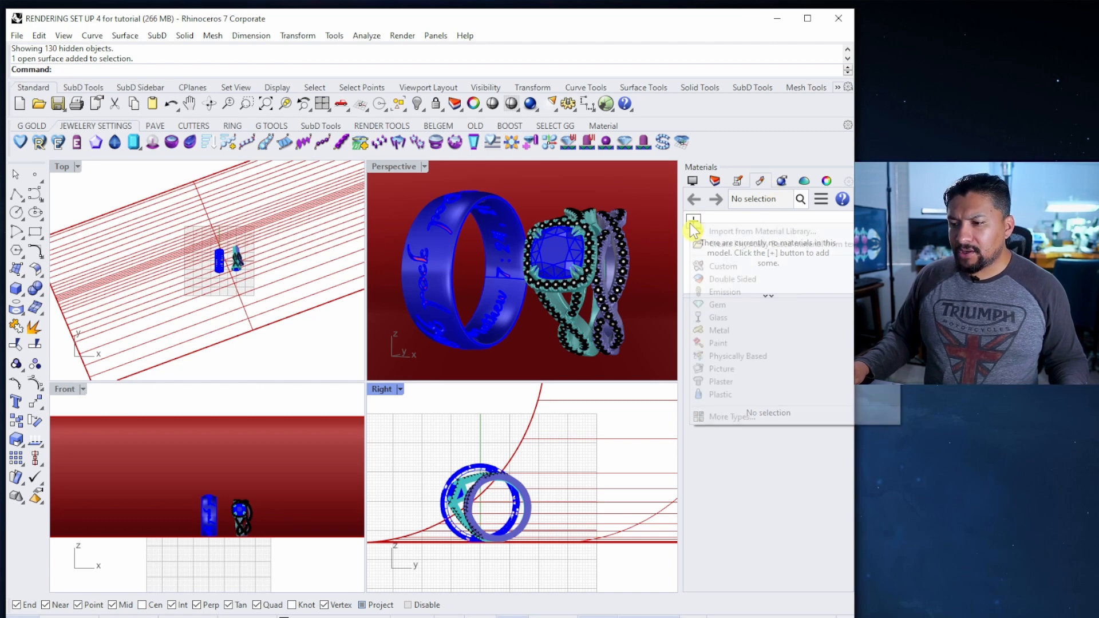
{"action": "left_click", "coordinate": [720, 345]}
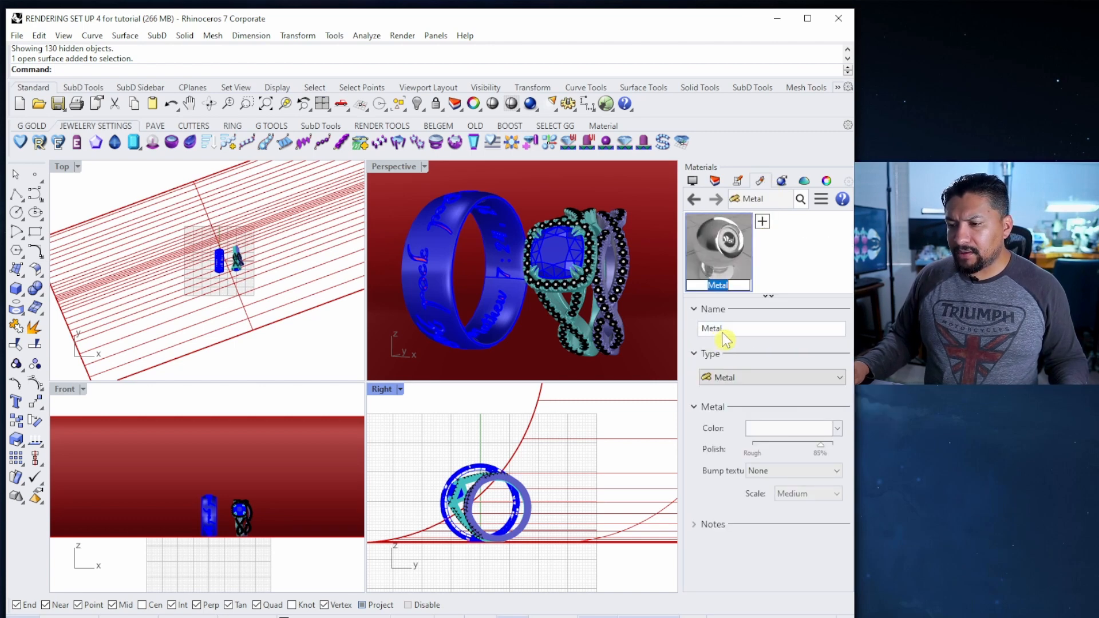
{"action": "left_click", "coordinate": [780, 439]}
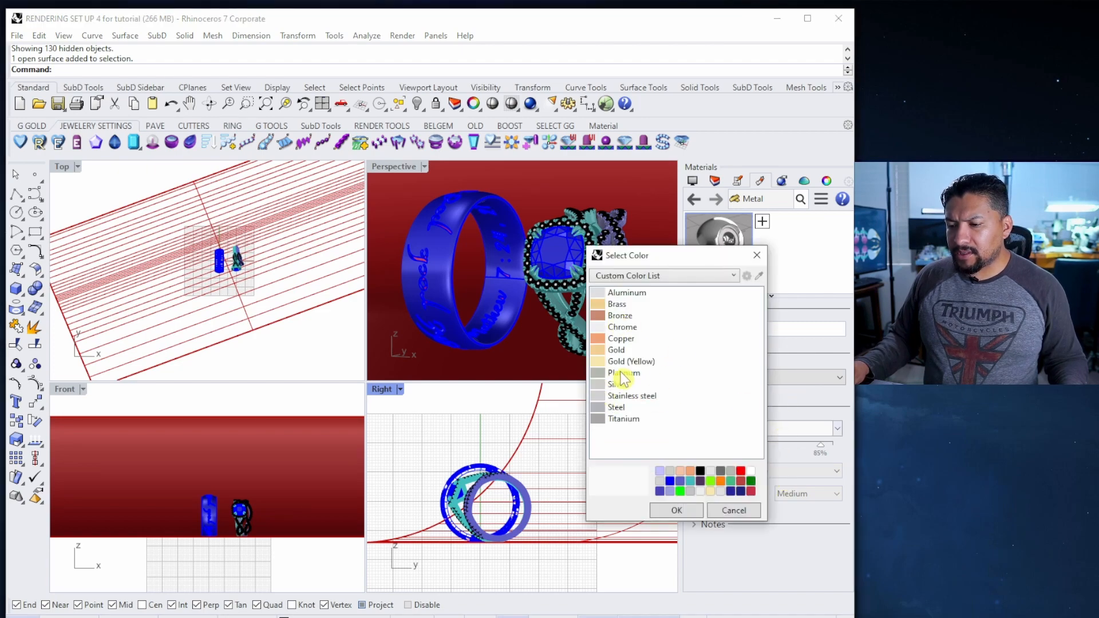
{"action": "left_click", "coordinate": [610, 374]}
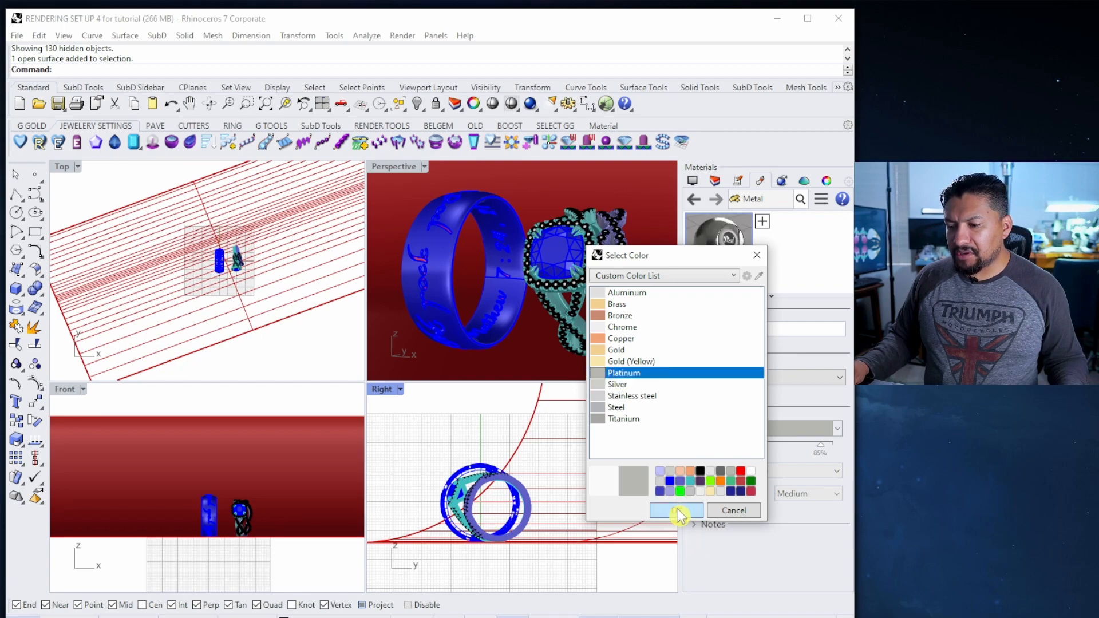
{"action": "left_click", "coordinate": [677, 512]}
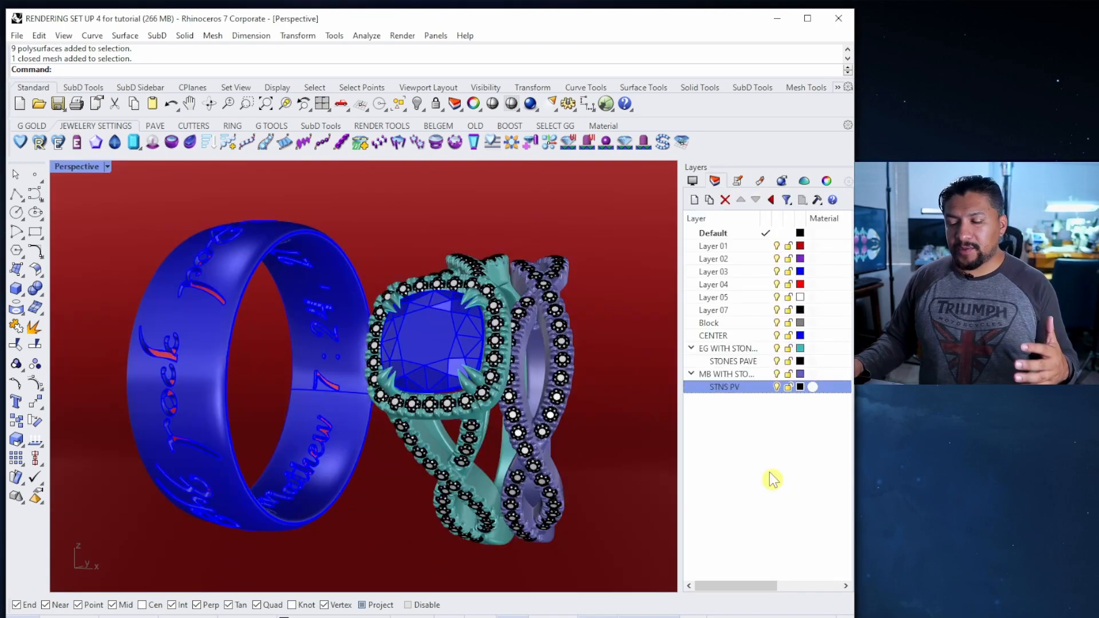
Hide the stone, centre-stone, engraving (Layer 04) and red backdrop (Layer 01) layers, then window-select all the rings
{"action": "left_click", "coordinate": [777, 387]}
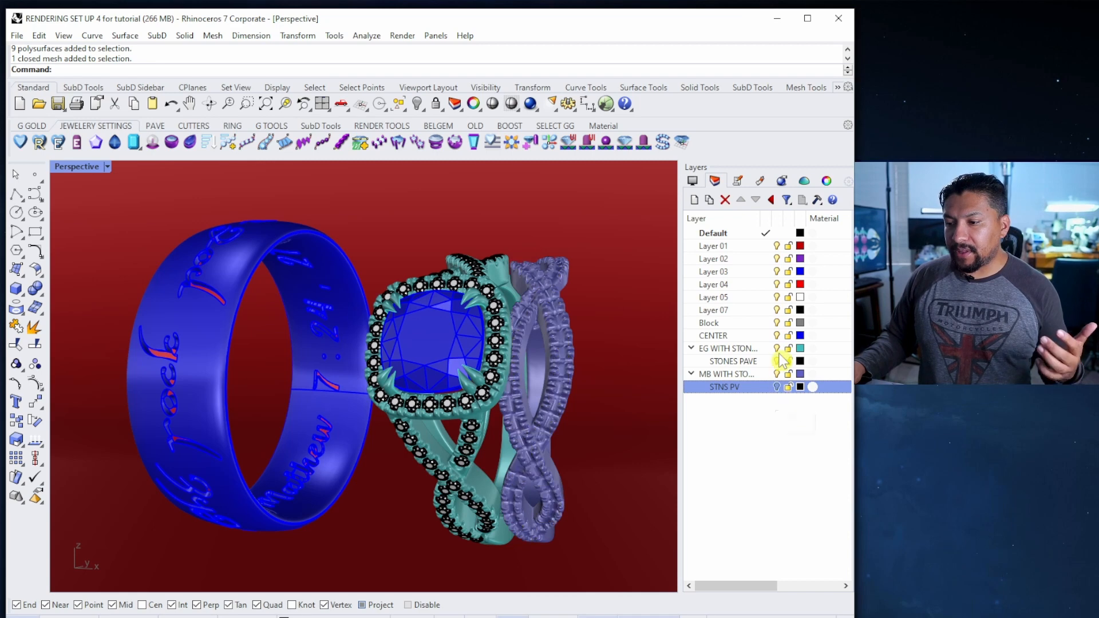
{"action": "left_click", "coordinate": [776, 362]}
{"action": "left_click", "coordinate": [777, 374]}
{"action": "left_click", "coordinate": [777, 373]}
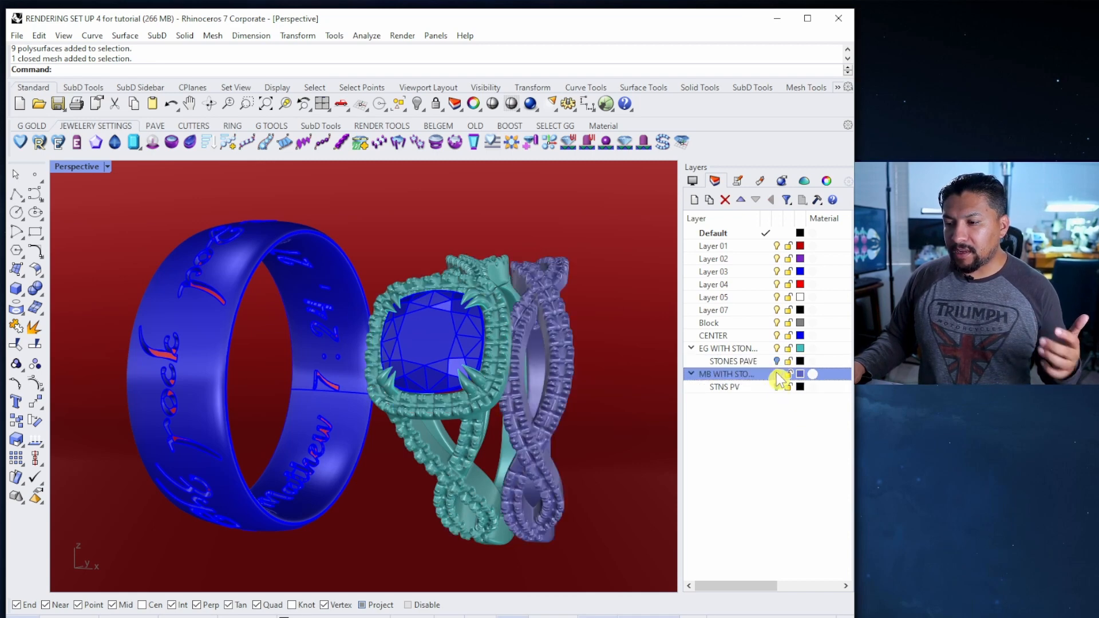
{"action": "left_click", "coordinate": [777, 335]}
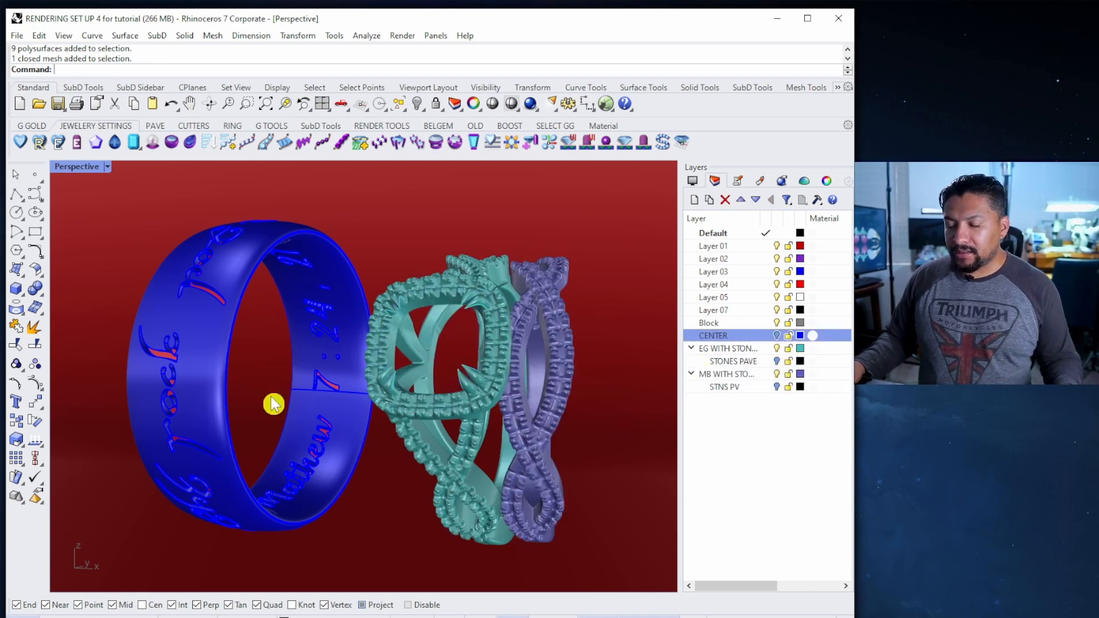
{"action": "left_click", "coordinate": [777, 285]}
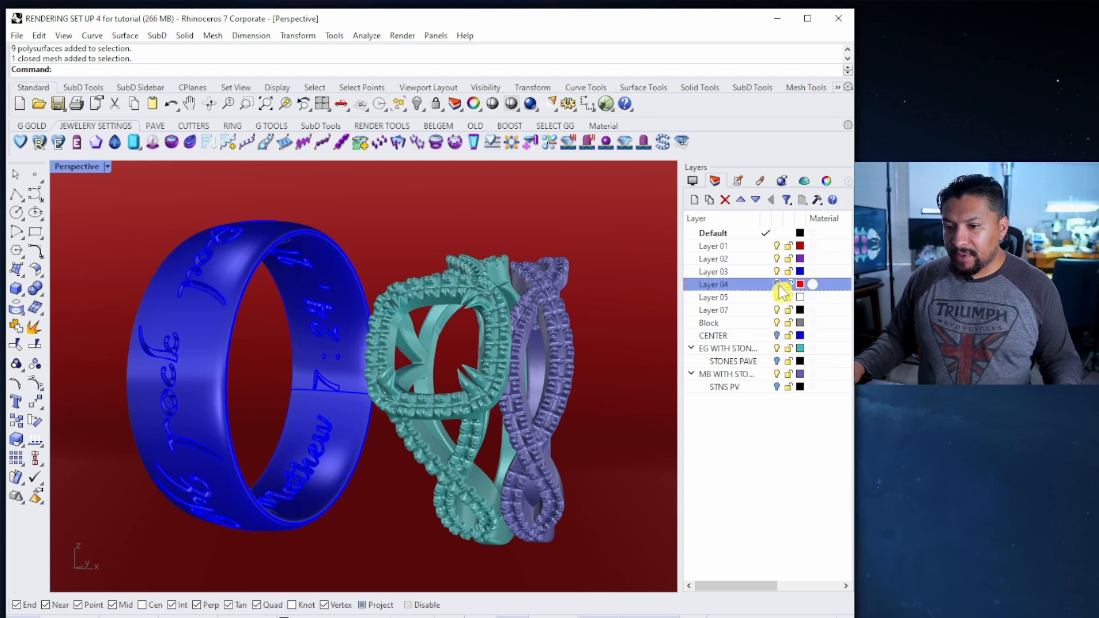
{"action": "left_click", "coordinate": [777, 246]}
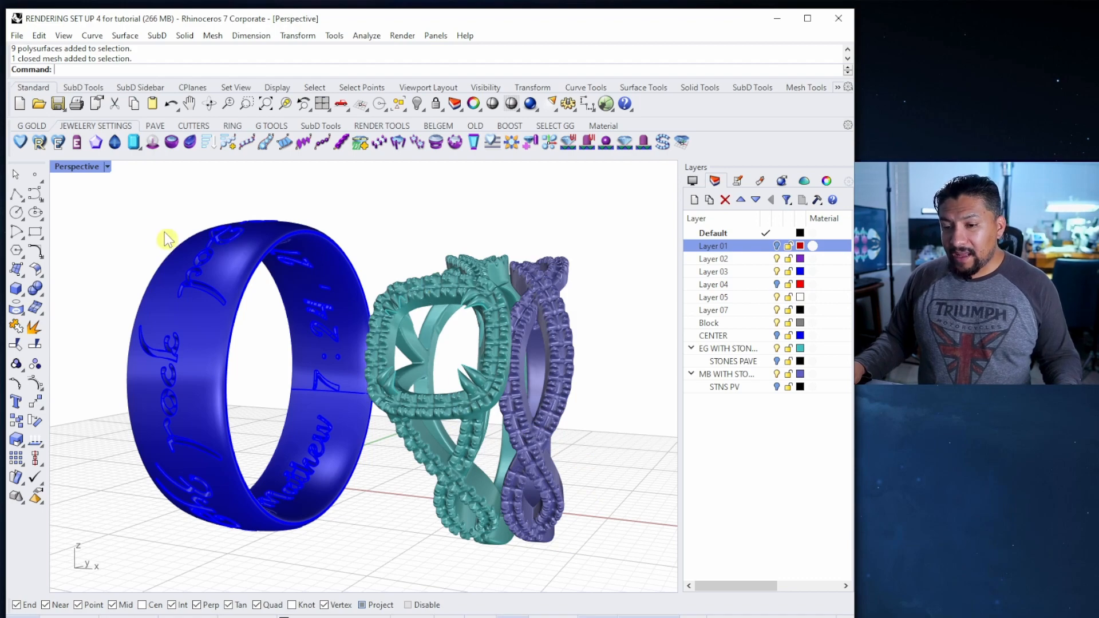
{"action": "left_click_drag", "start_coordinate": [85, 199], "coordinate": [618, 576]}
{"action": "left_click", "coordinate": [762, 182]}
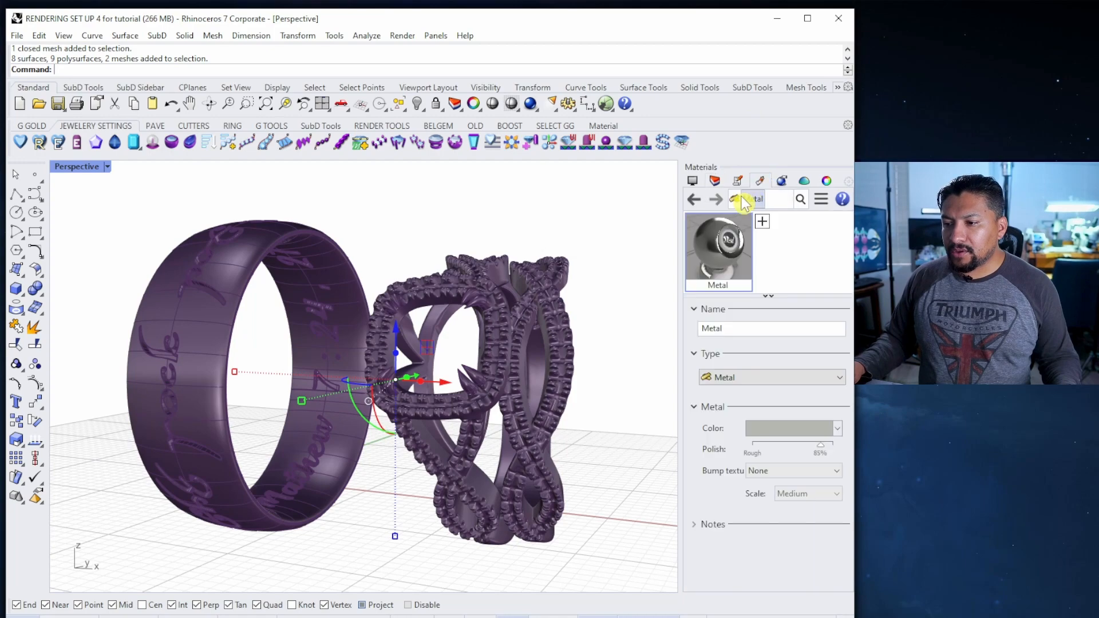
Assign the Metal material to the selected rings and switch the viewport to Rendered
{"action": "right_click", "coordinate": [729, 257]}
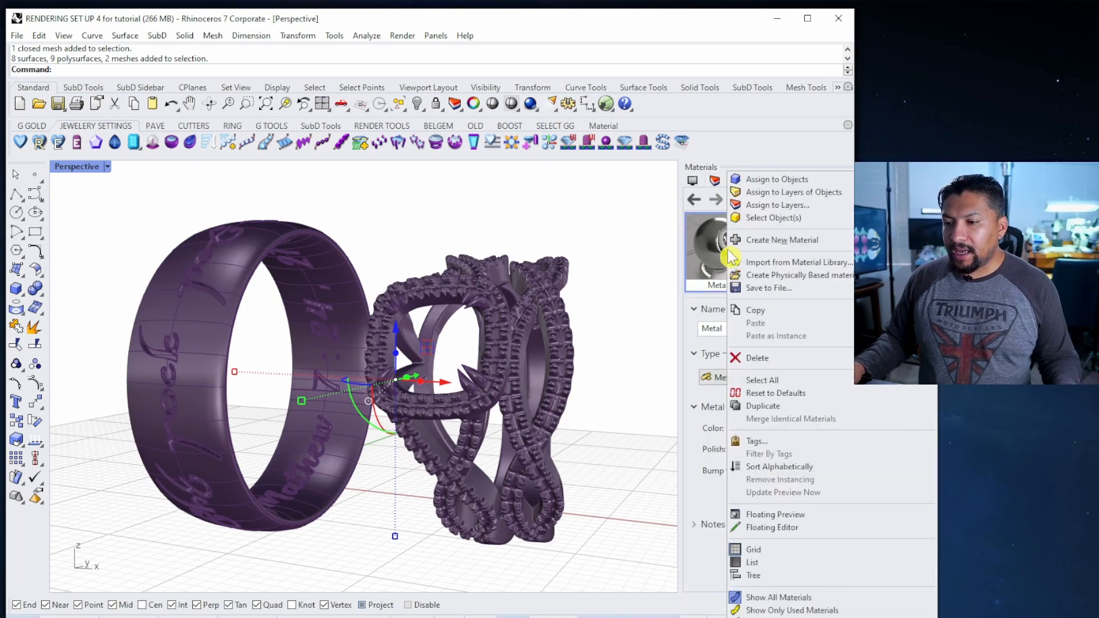
{"action": "left_click", "coordinate": [776, 181]}
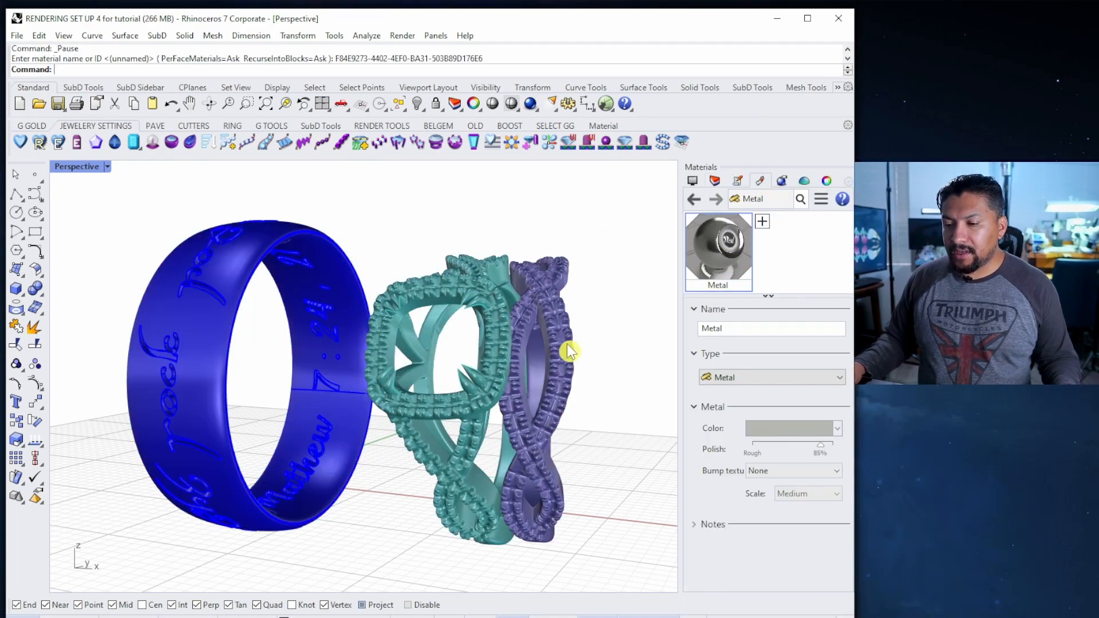
{"action": "left_click", "coordinate": [107, 166]}
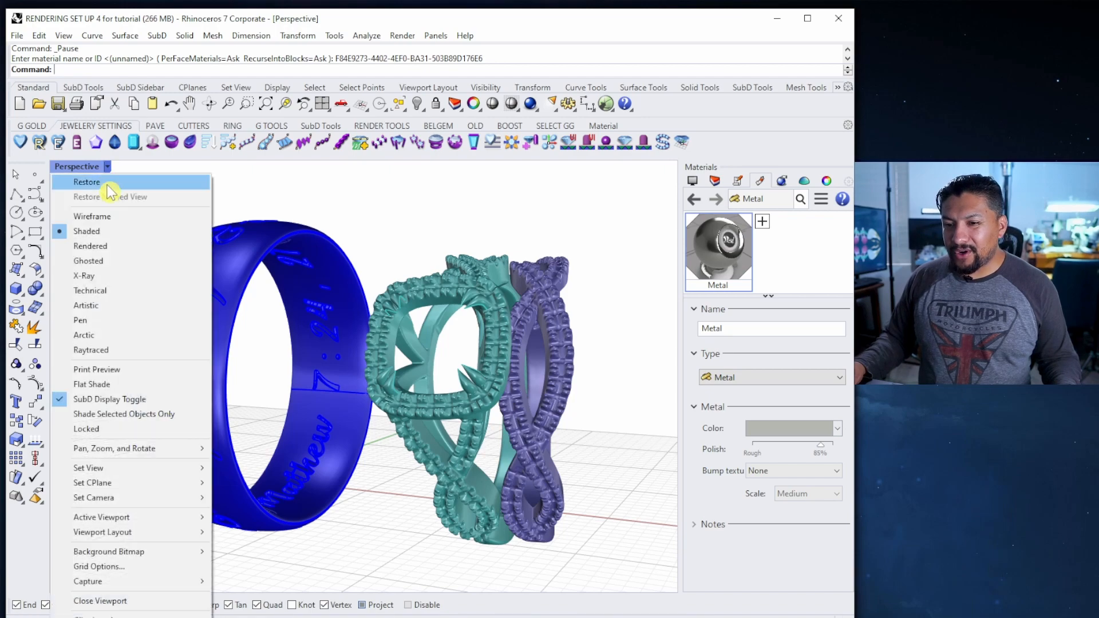
{"action": "left_click", "coordinate": [90, 246]}
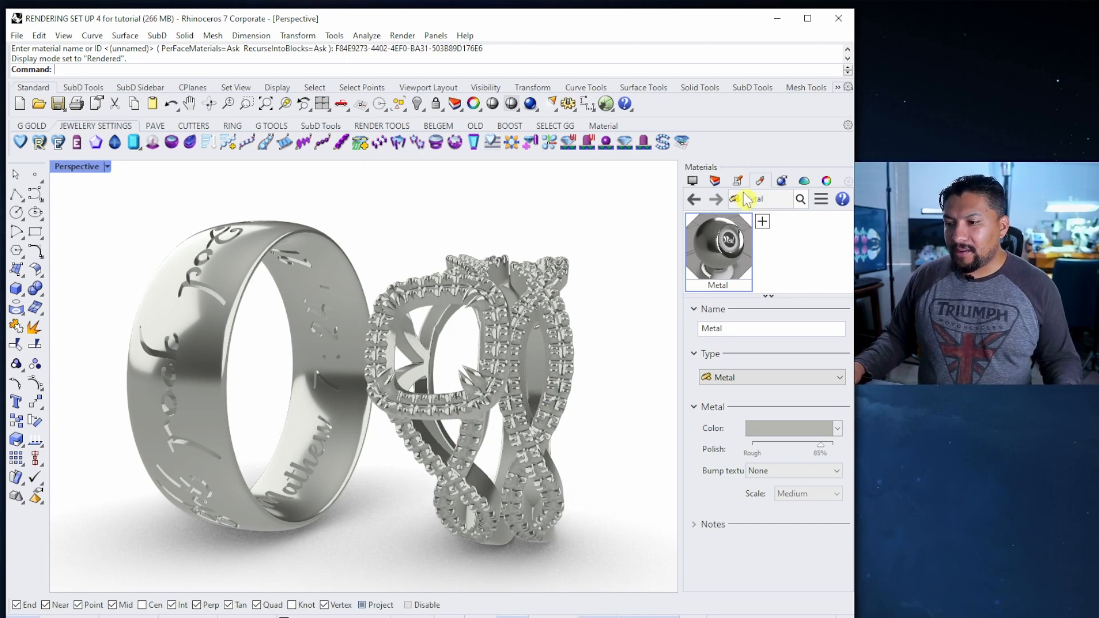
Turn the backdrop layer Layer 01 back on
{"action": "left_click", "coordinate": [717, 181]}
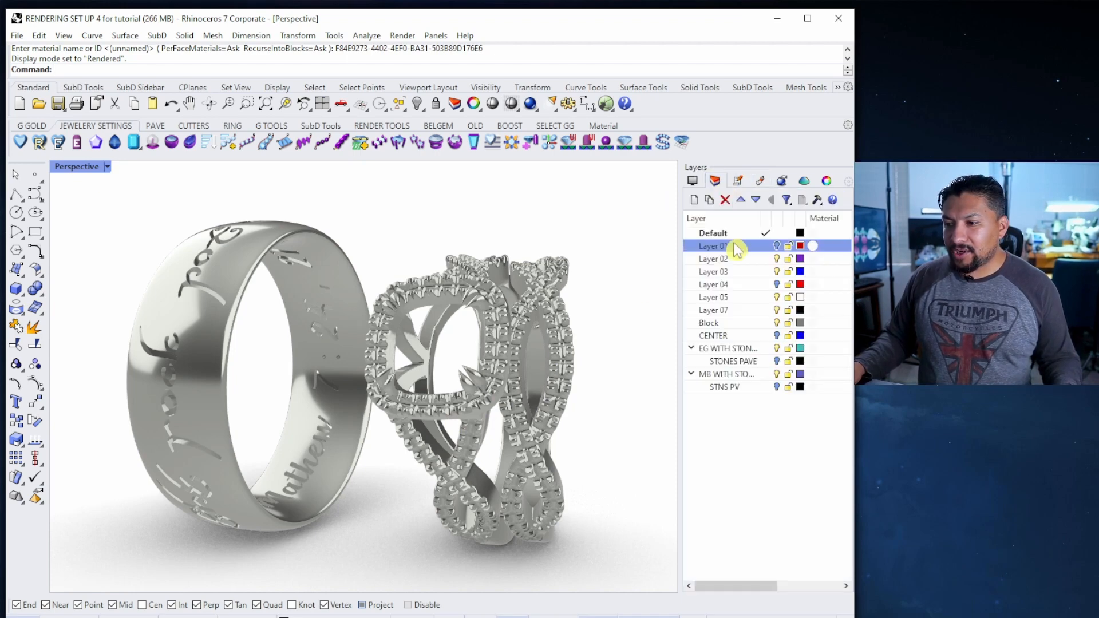
{"action": "left_click", "coordinate": [777, 246]}
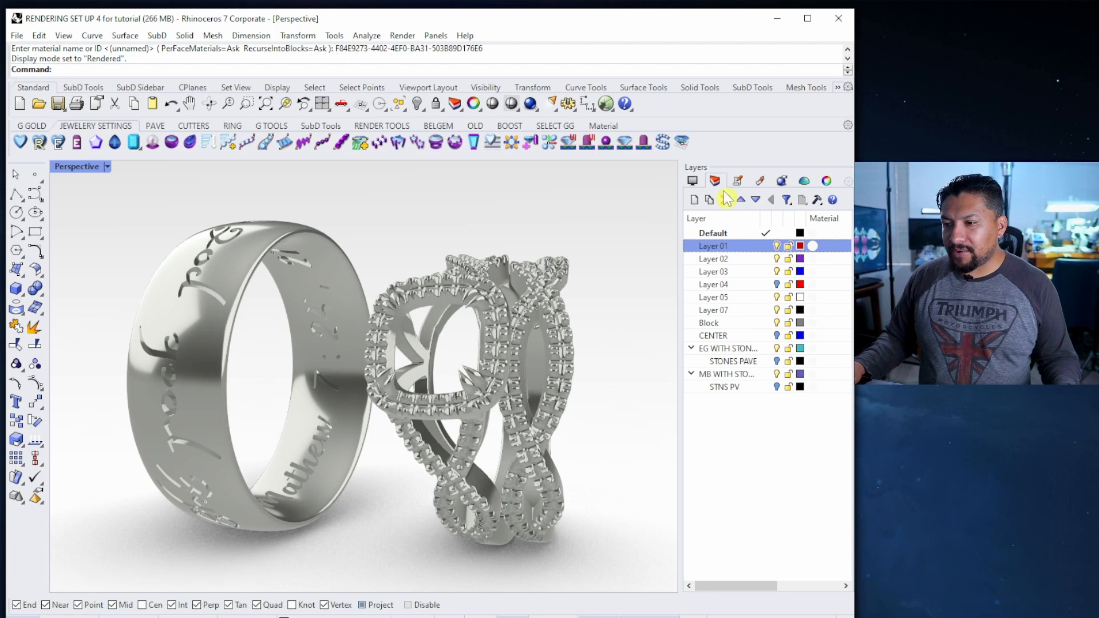
{"action": "left_click", "coordinate": [737, 182]}
{"action": "left_click", "coordinate": [759, 182]}
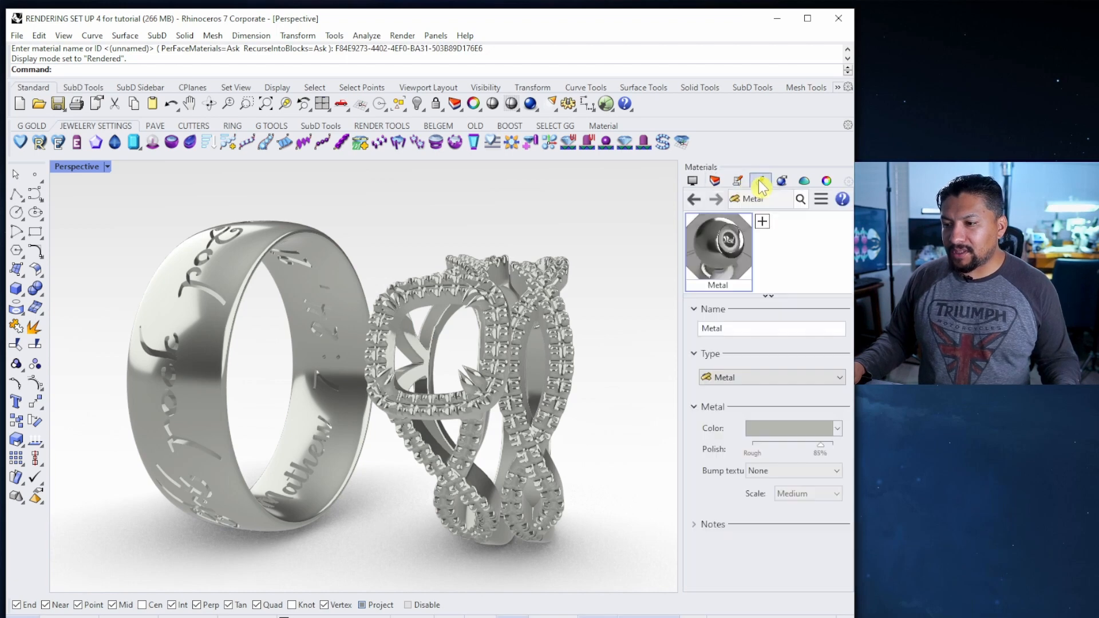
Create a new Plaster material and assign it to the backdrop surface
{"action": "right_click", "coordinate": [779, 257]}
{"action": "mouse_move", "coordinate": [851, 266]}
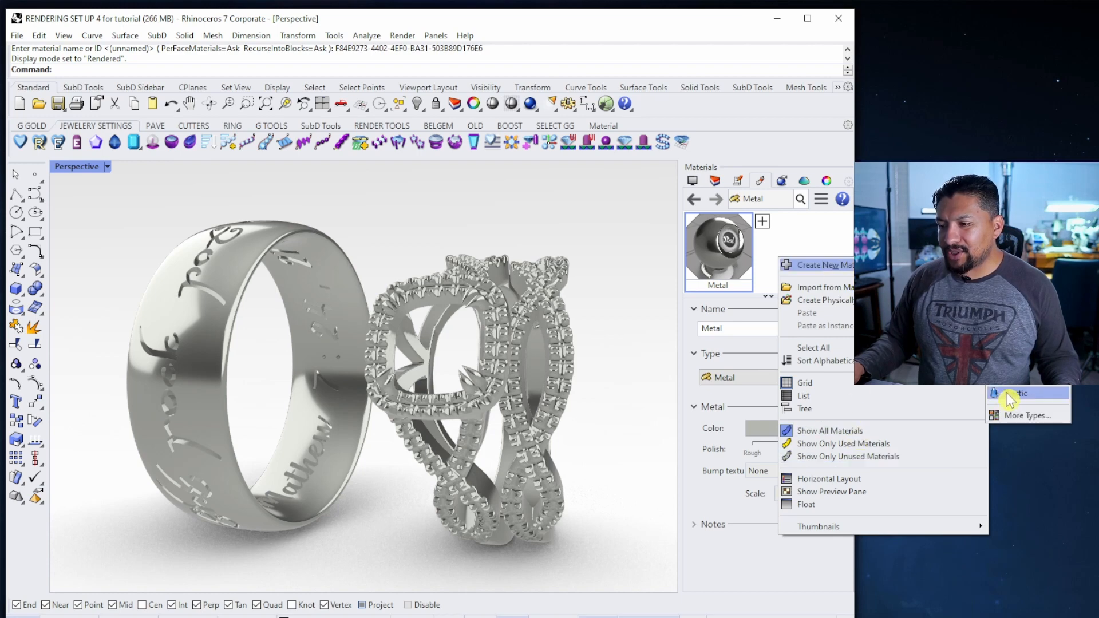
{"action": "left_click", "coordinate": [1016, 394]}
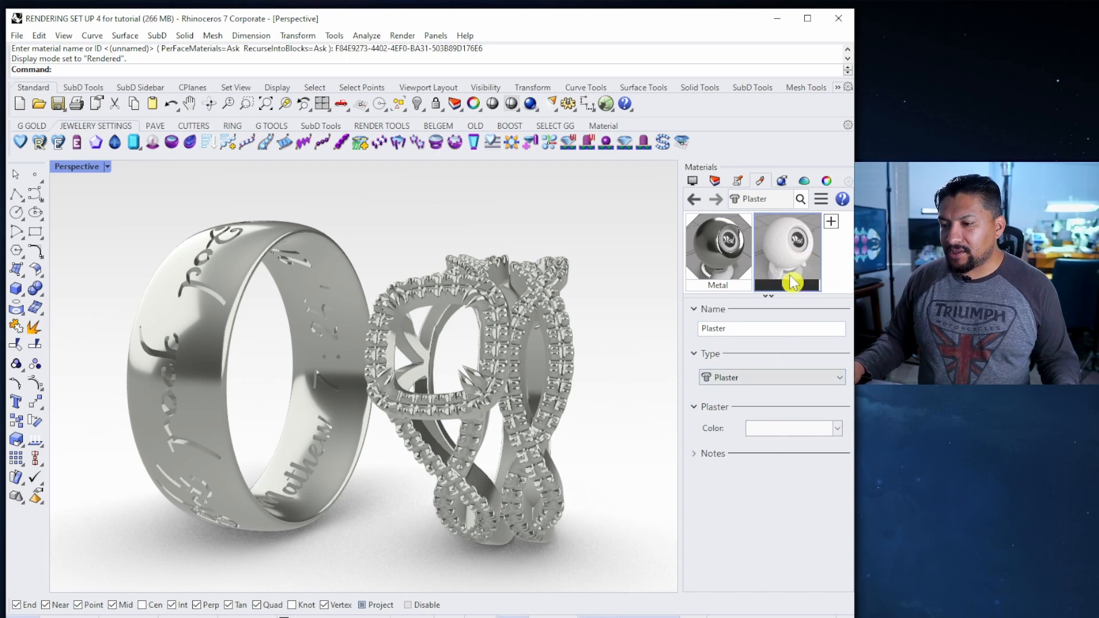
{"action": "left_click", "coordinate": [664, 297]}
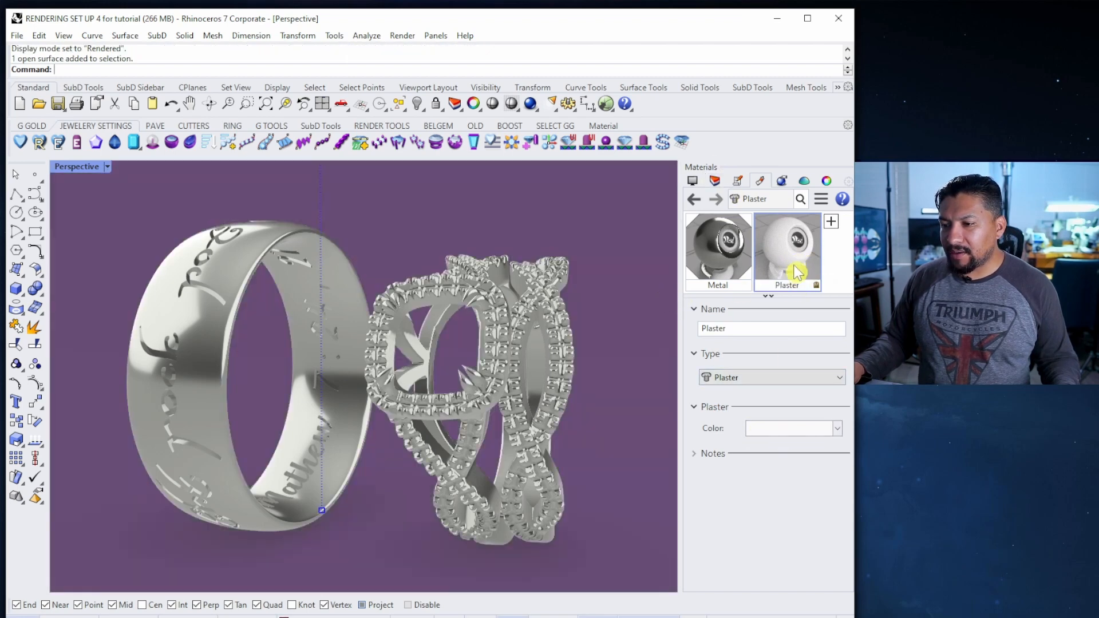
{"action": "right_click", "coordinate": [795, 260]}
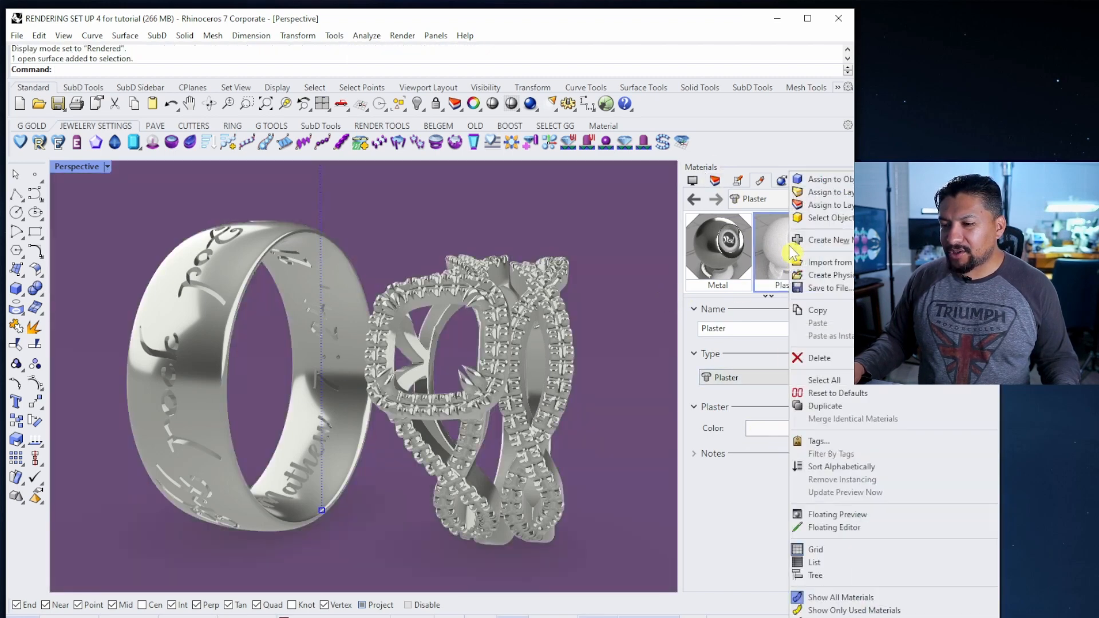
{"action": "left_click", "coordinate": [847, 180]}
Orbit the view around the rings to check the white backdrop
{"action": "left_click", "coordinate": [714, 182]}
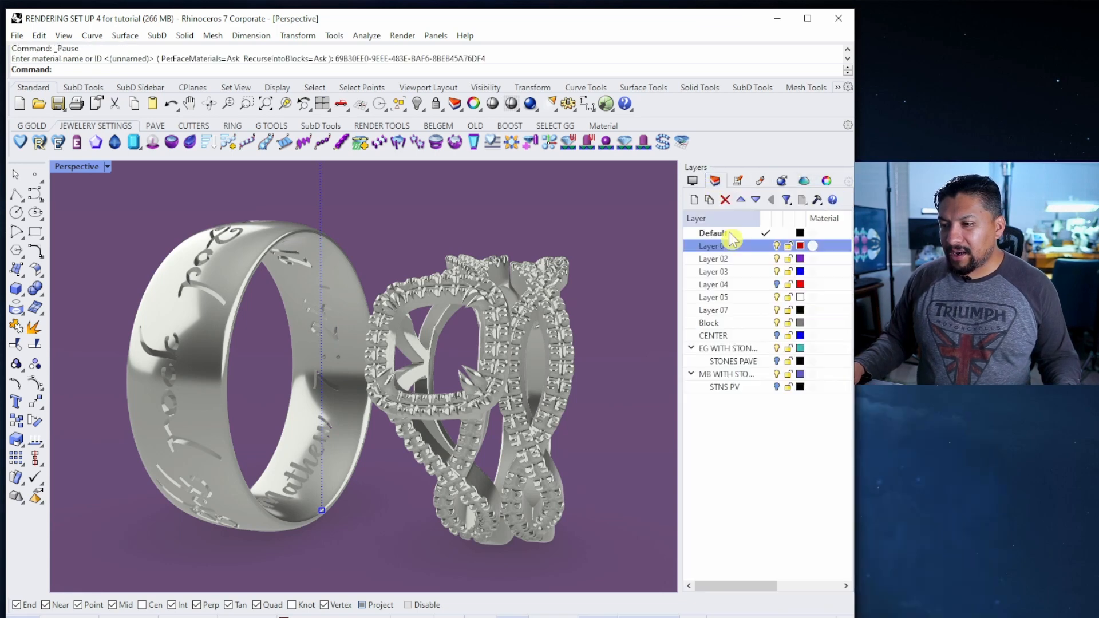
{"action": "left_click", "coordinate": [416, 316]}
{"action": "left_click", "coordinate": [427, 231]}
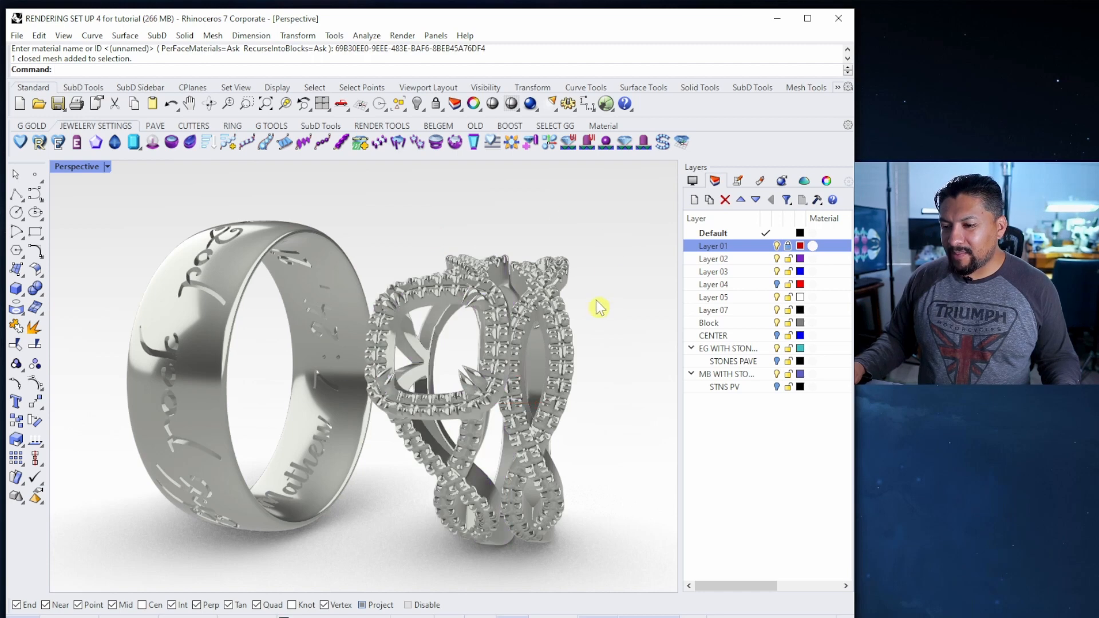
{"action": "mouse_move", "coordinate": [598, 362]}
{"action": "right_mouse_down"}
{"action": "mouse_move", "coordinate": [595, 352]}
{"action": "mouse_move", "coordinate": [587, 361]}
{"action": "right_mouse_up"}
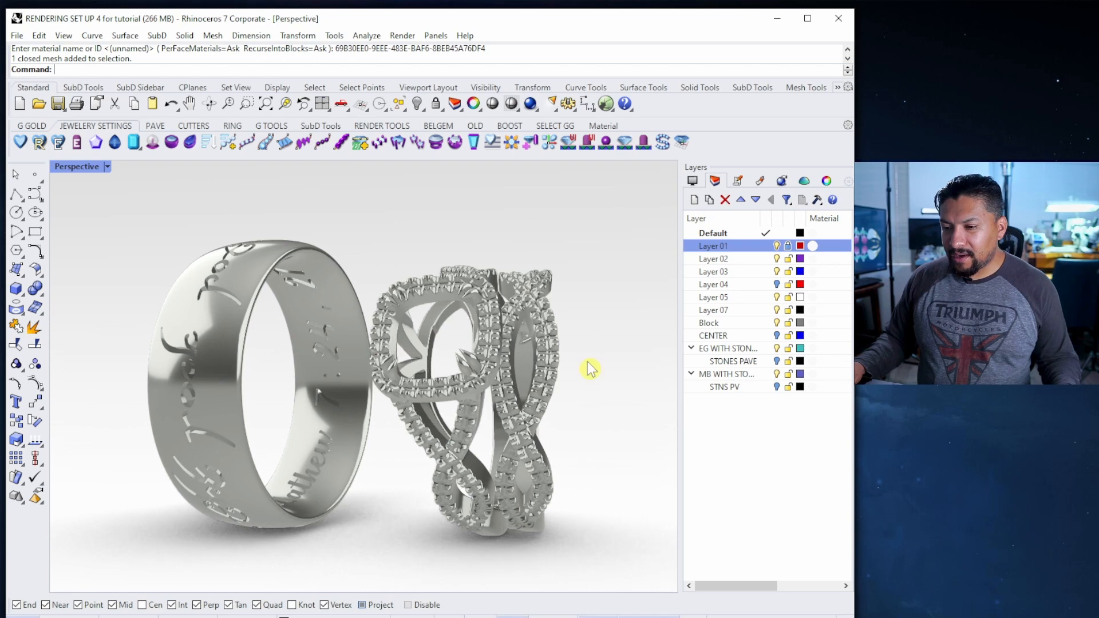
Hide MB WITH STONES and assign Gem to the Block, CENTER, STONES PAVE and STNS PV layers
{"action": "left_click", "coordinate": [776, 376]}
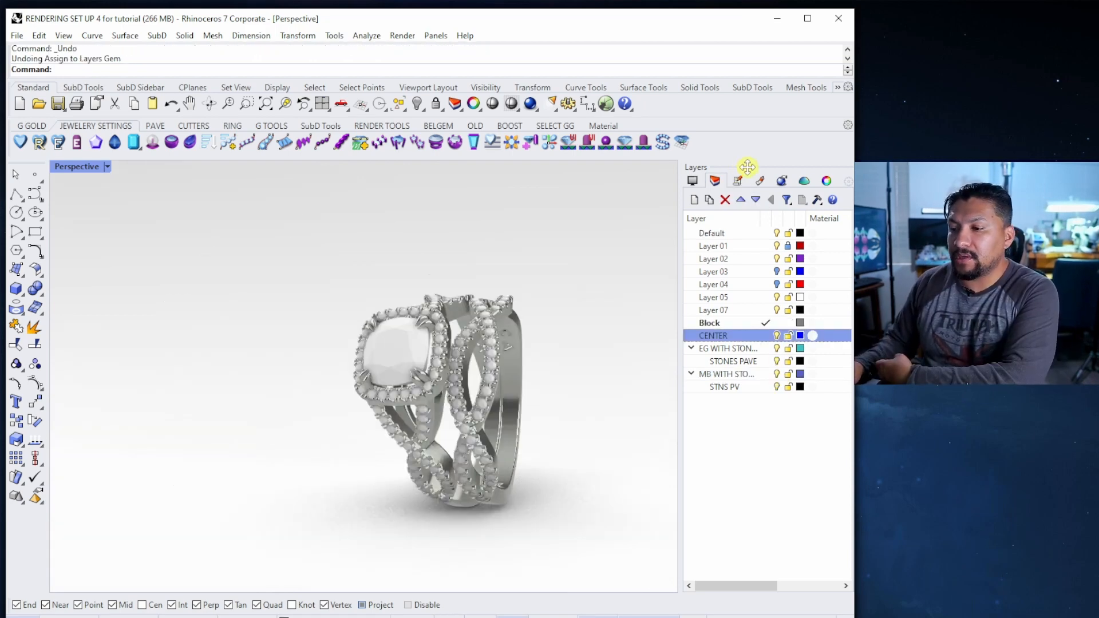
{"action": "left_click", "coordinate": [760, 180]}
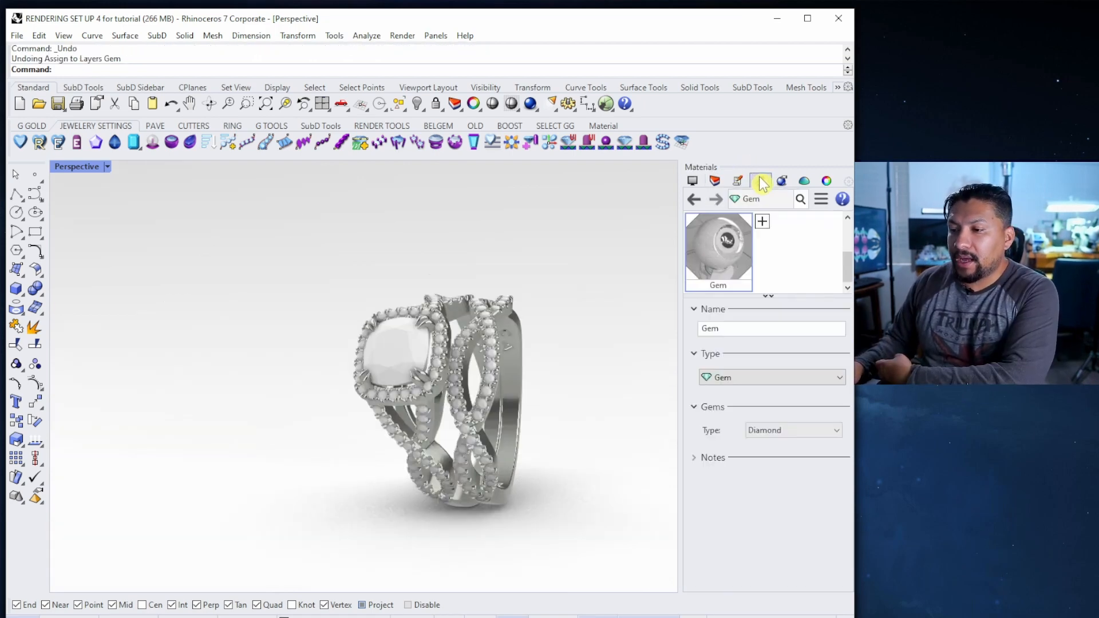
{"action": "right_click", "coordinate": [725, 254]}
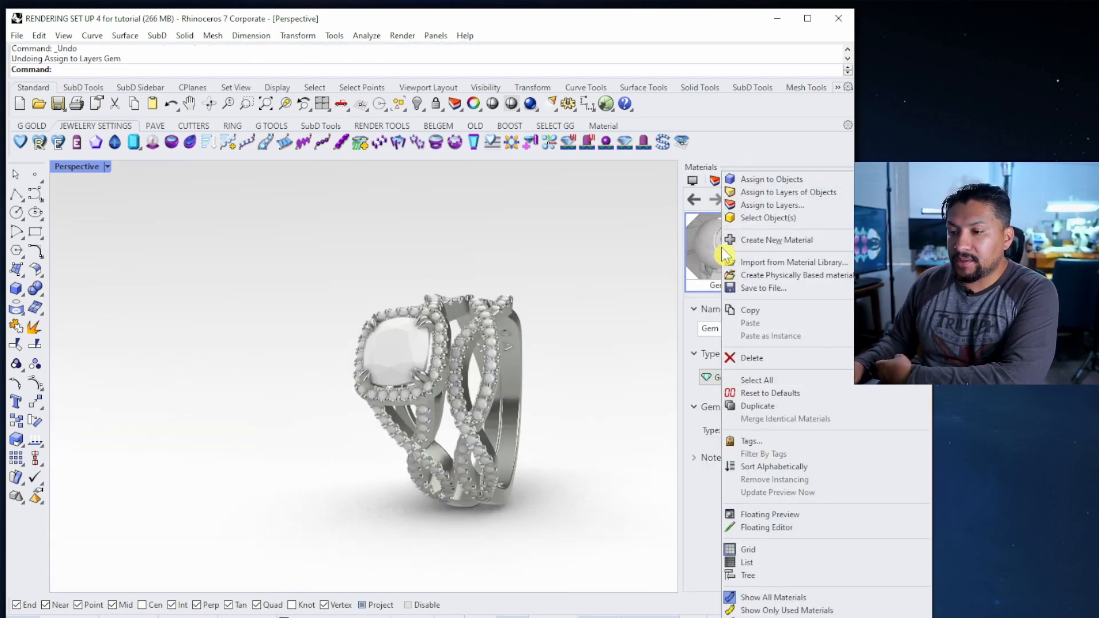
{"action": "left_click", "coordinate": [754, 205]}
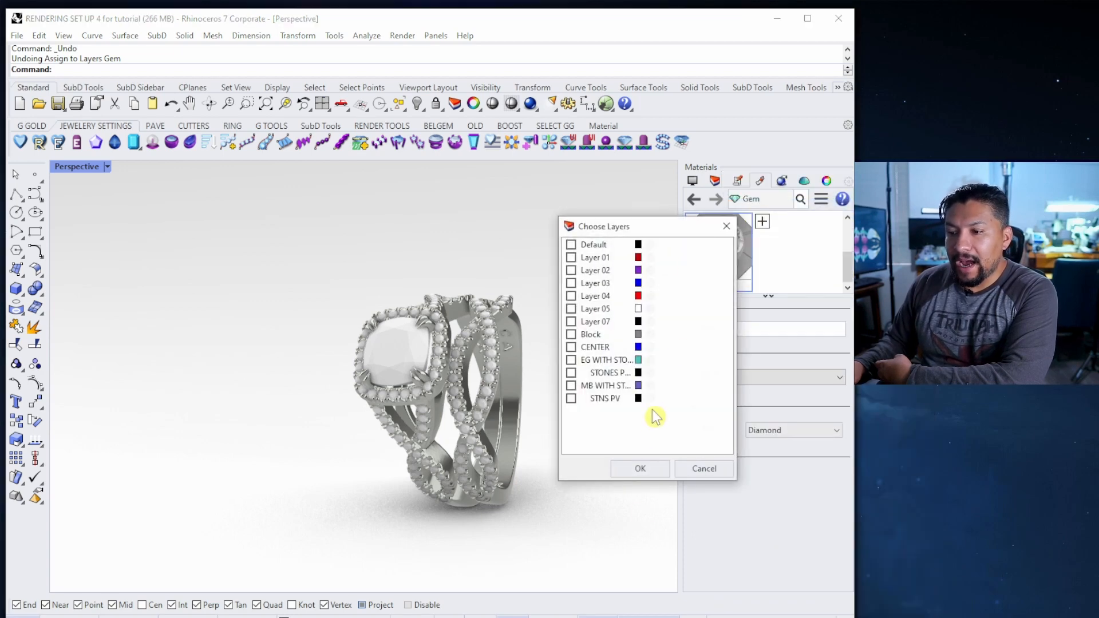
{"action": "left_click", "coordinate": [572, 335]}
{"action": "left_click", "coordinate": [571, 348]}
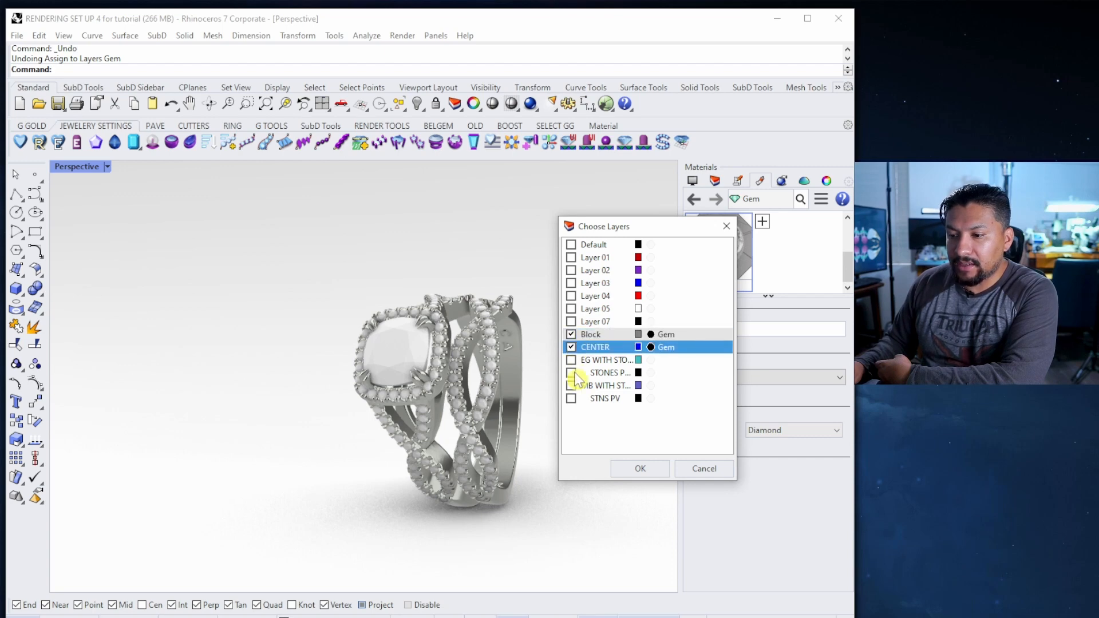
{"action": "left_click", "coordinate": [571, 373]}
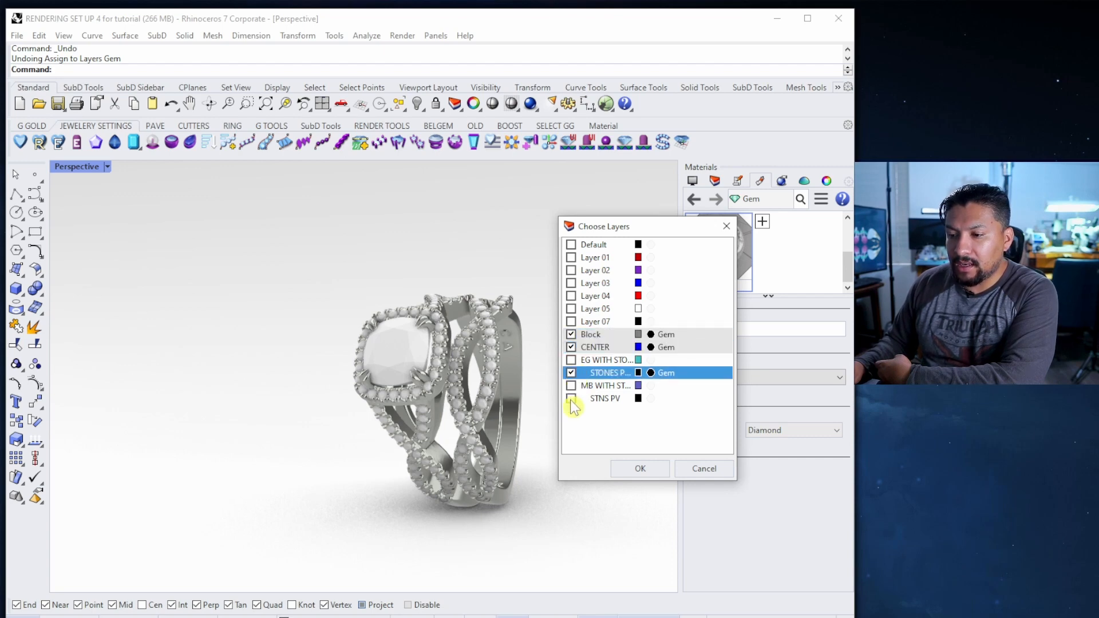
{"action": "left_click", "coordinate": [571, 398]}
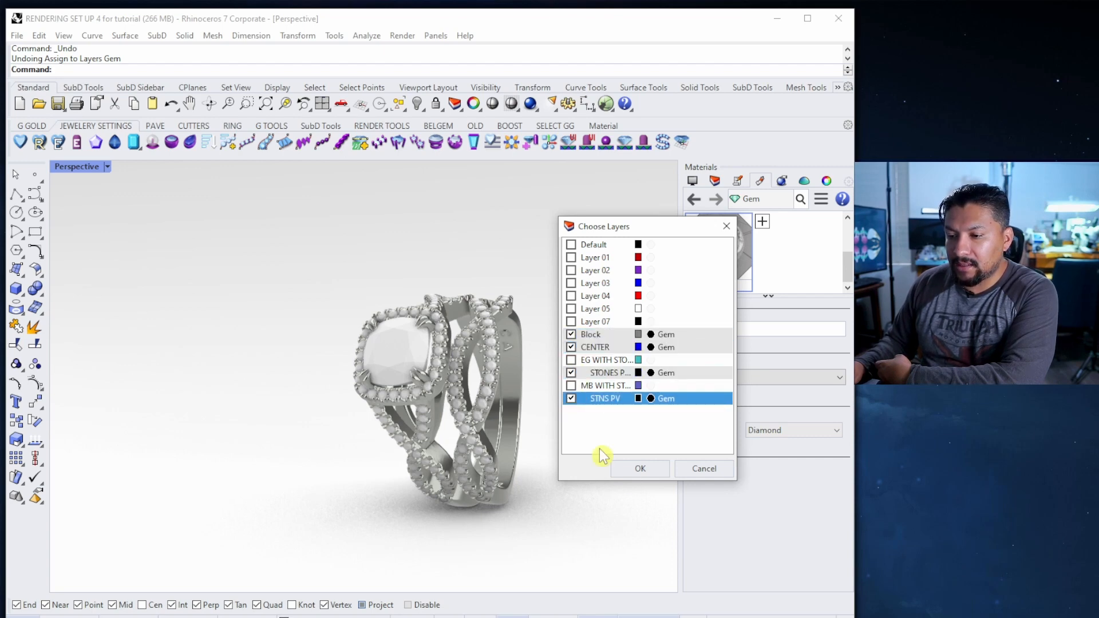
{"action": "left_click", "coordinate": [641, 470]}
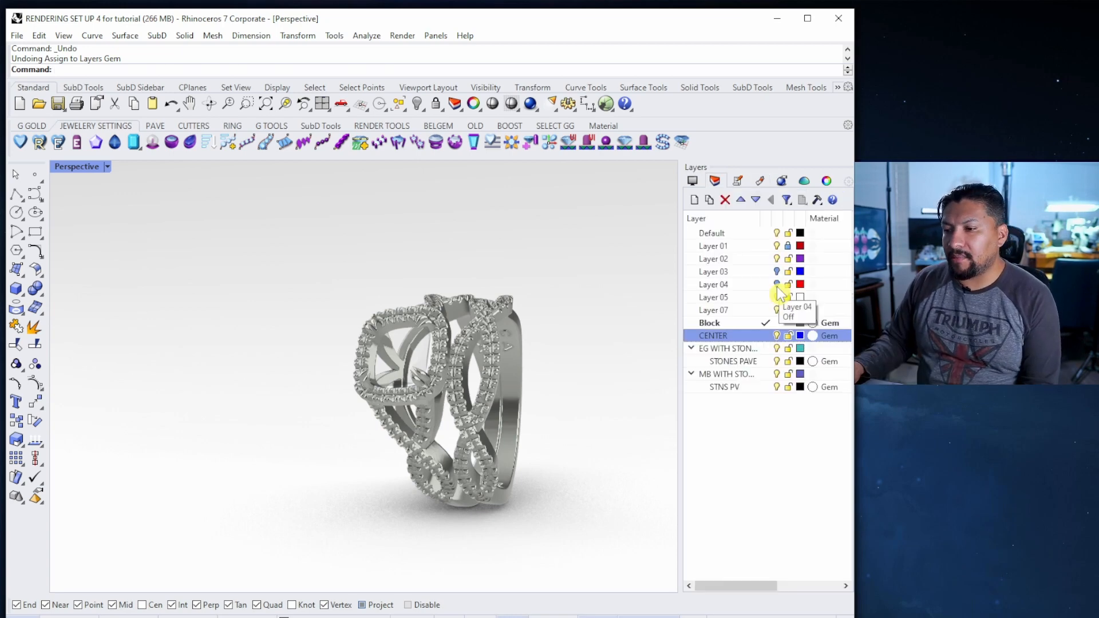
Show Layer 04 again and create a new dark gray Plastic material
{"action": "left_click", "coordinate": [778, 285]}
{"action": "right_click", "coordinate": [740, 287]}
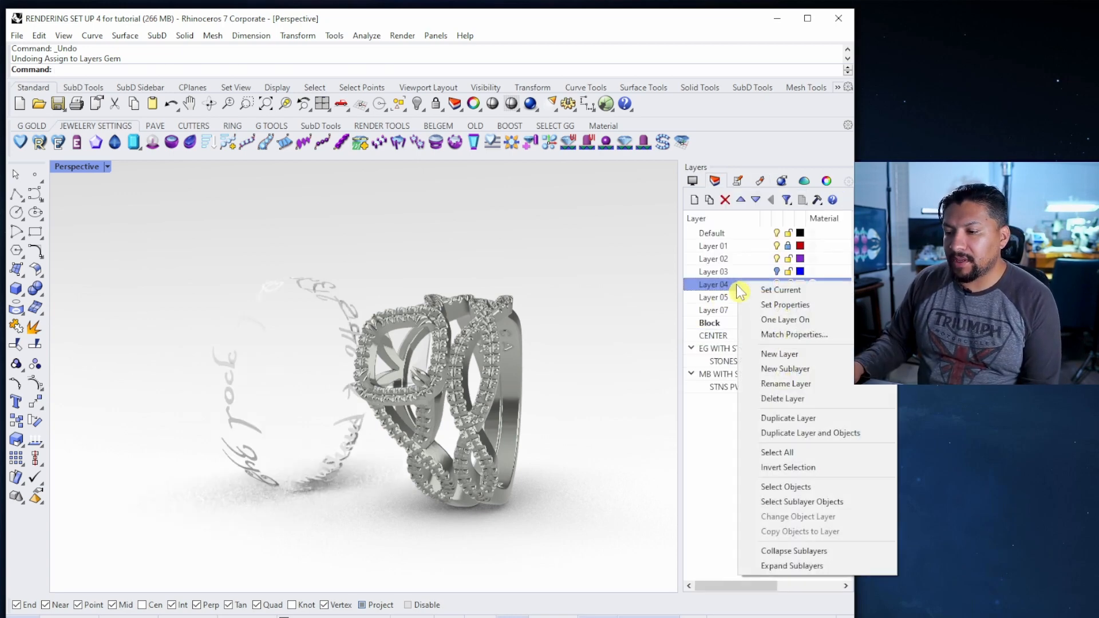
{"action": "left_click", "coordinate": [761, 181]}
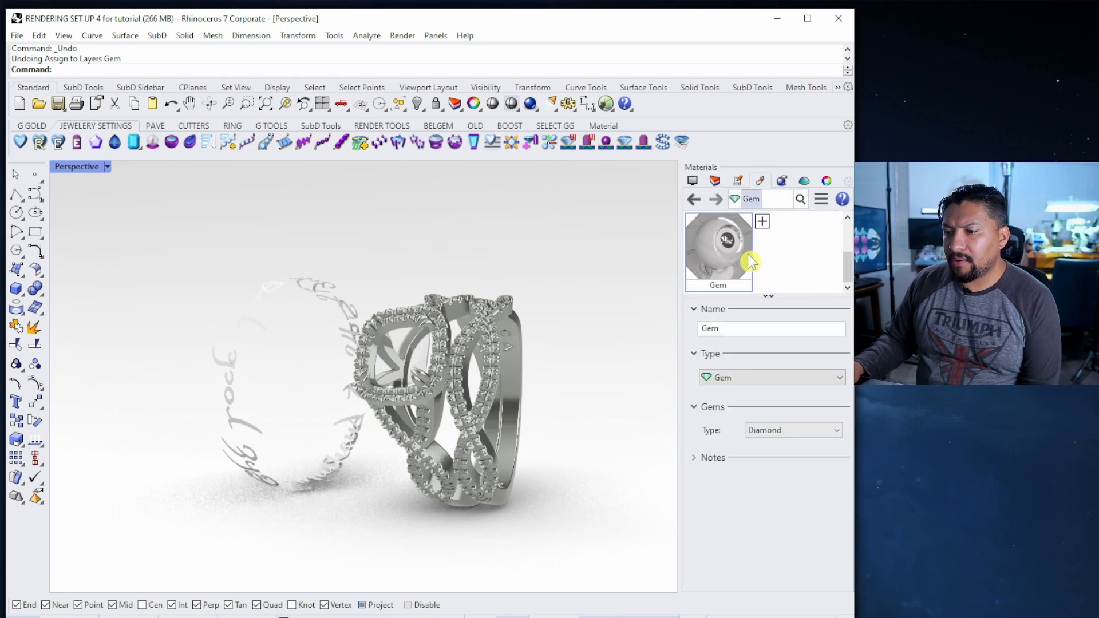
{"action": "right_click", "coordinate": [765, 262]}
{"action": "mouse_move", "coordinate": [837, 274]}
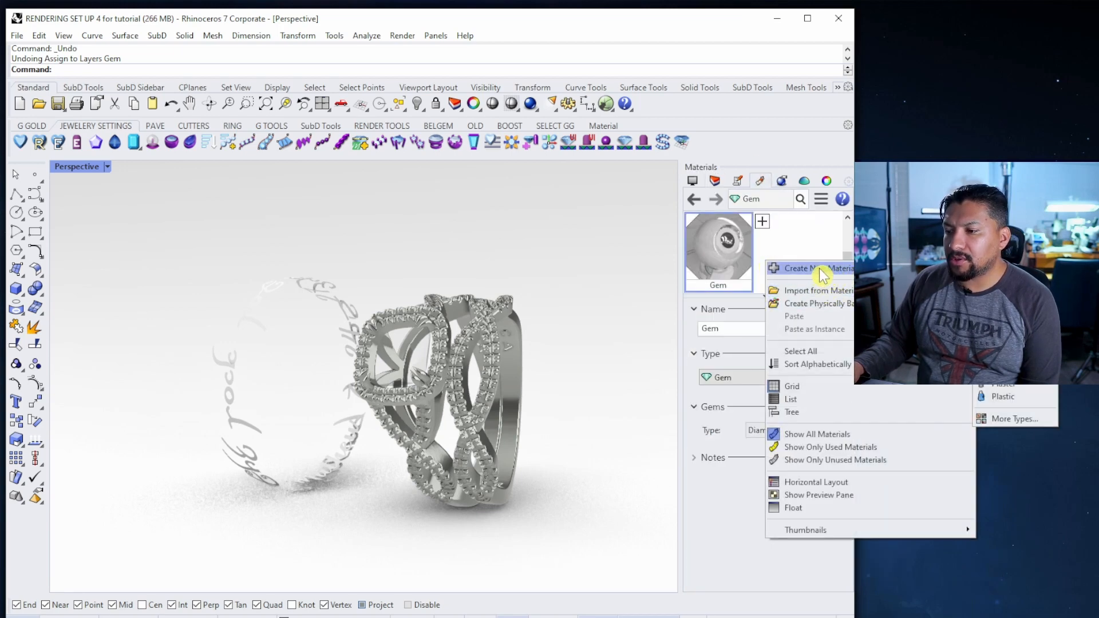
{"action": "left_click", "coordinate": [1010, 396]}
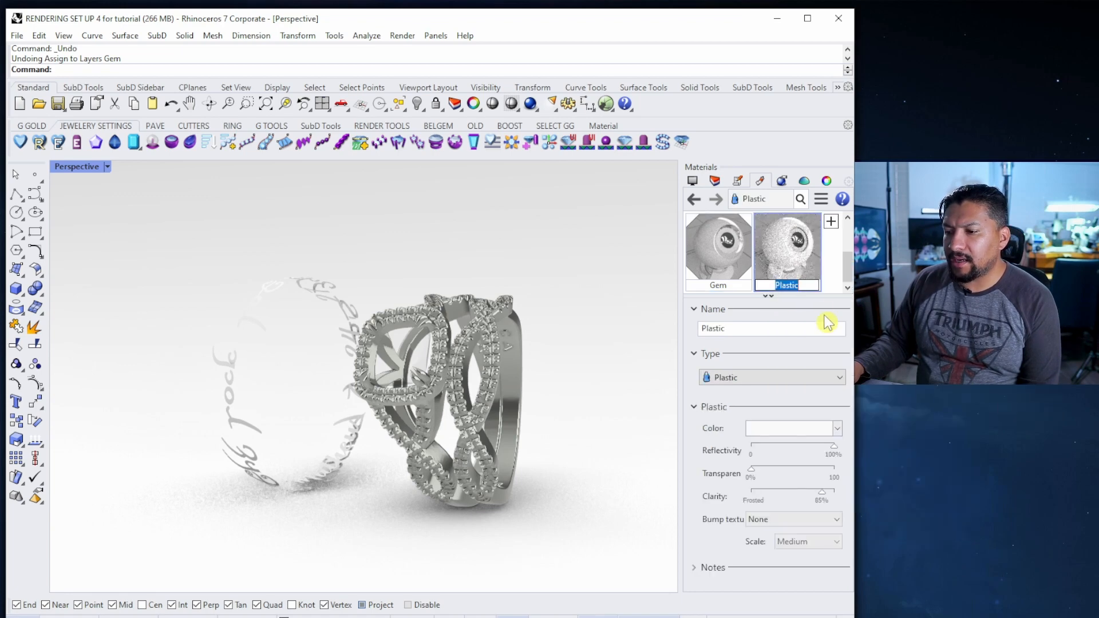
{"action": "left_click", "coordinate": [774, 430]}
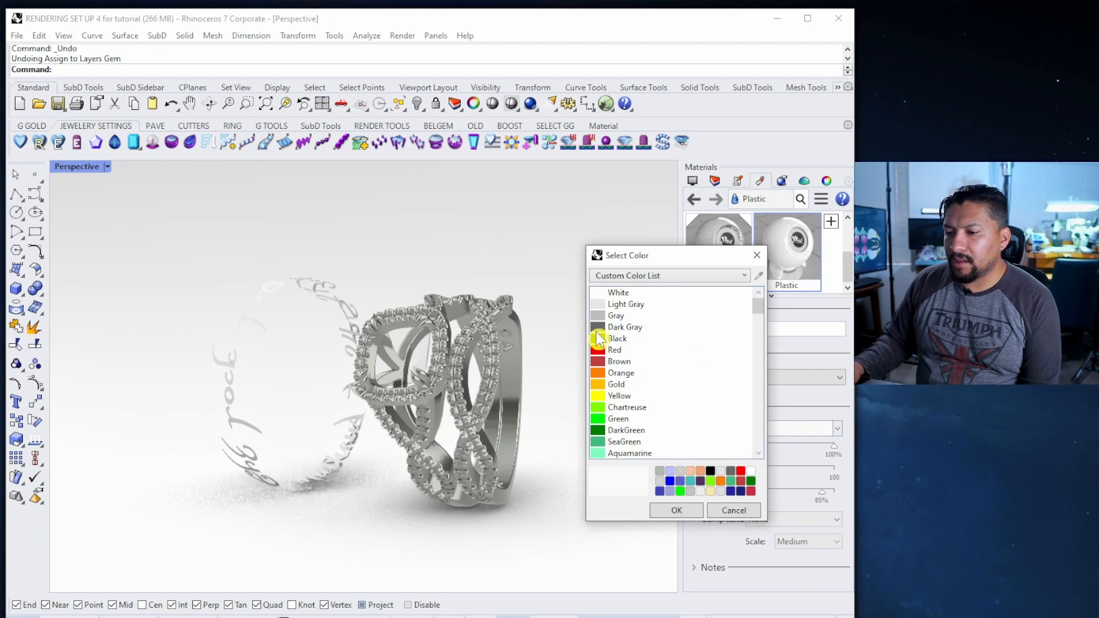
{"action": "left_click", "coordinate": [600, 329]}
{"action": "left_click", "coordinate": [676, 510]}
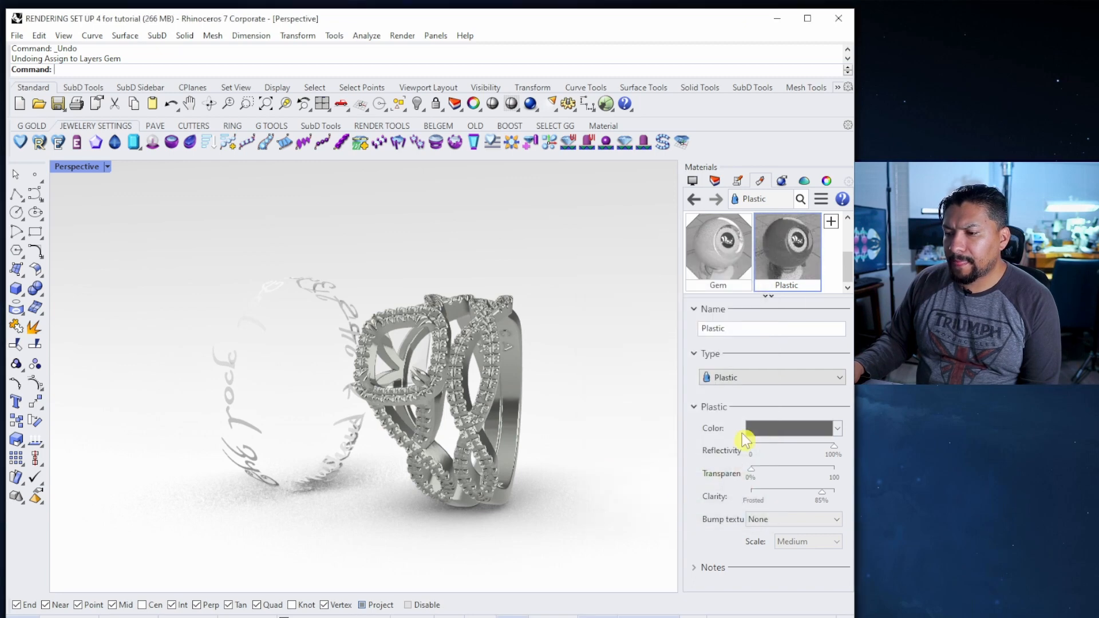
Assign the Plastic material to Layer 04
{"action": "right_click", "coordinate": [787, 253]}
{"action": "left_click", "coordinate": [838, 216]}
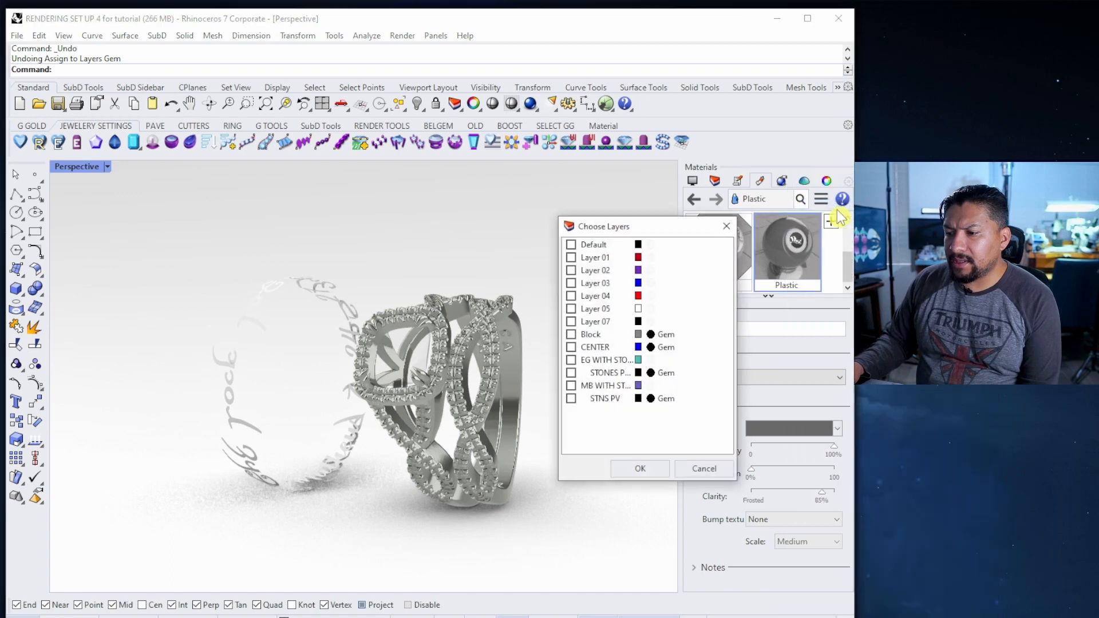
{"action": "left_click", "coordinate": [571, 297]}
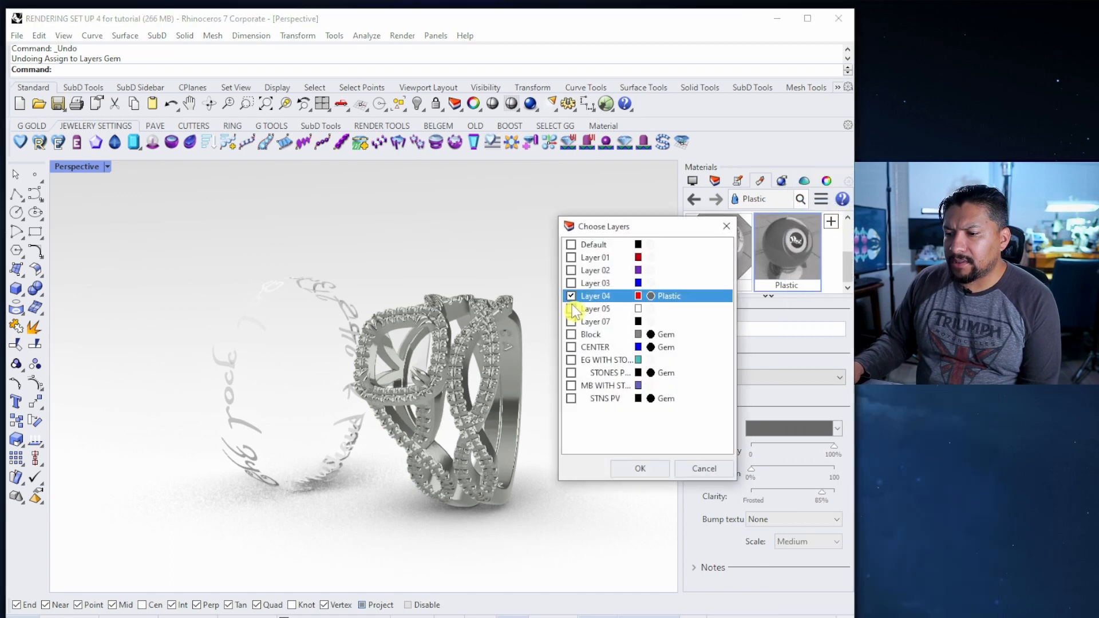
{"action": "left_click", "coordinate": [643, 472]}
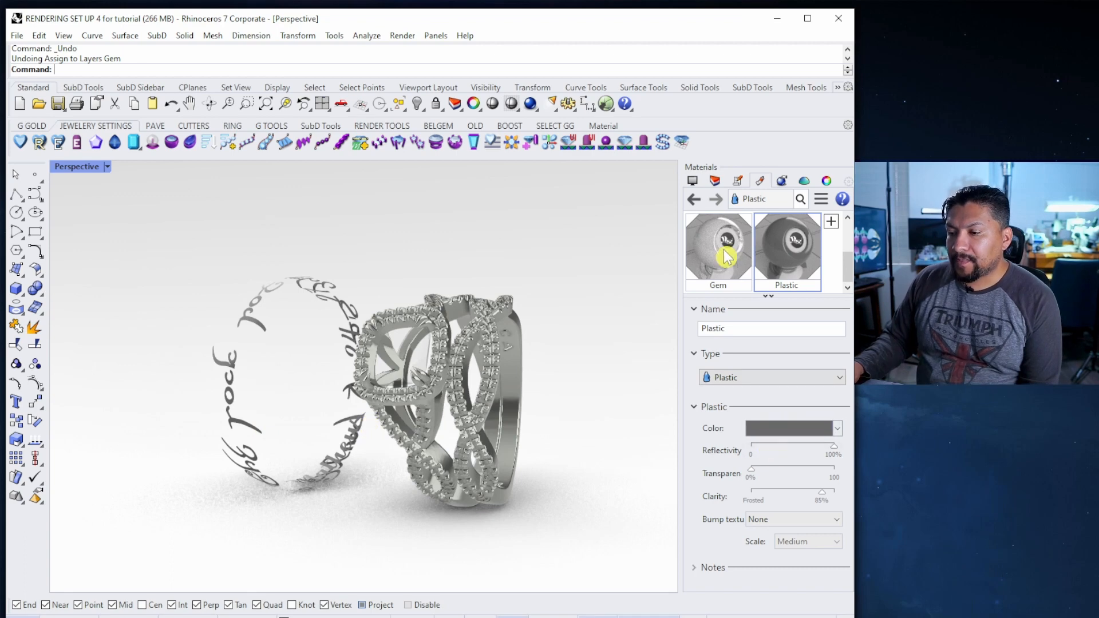
{"action": "left_click", "coordinate": [715, 180]}
Rename Layer 03 to 'mnes band'
{"action": "left_click", "coordinate": [780, 273]}
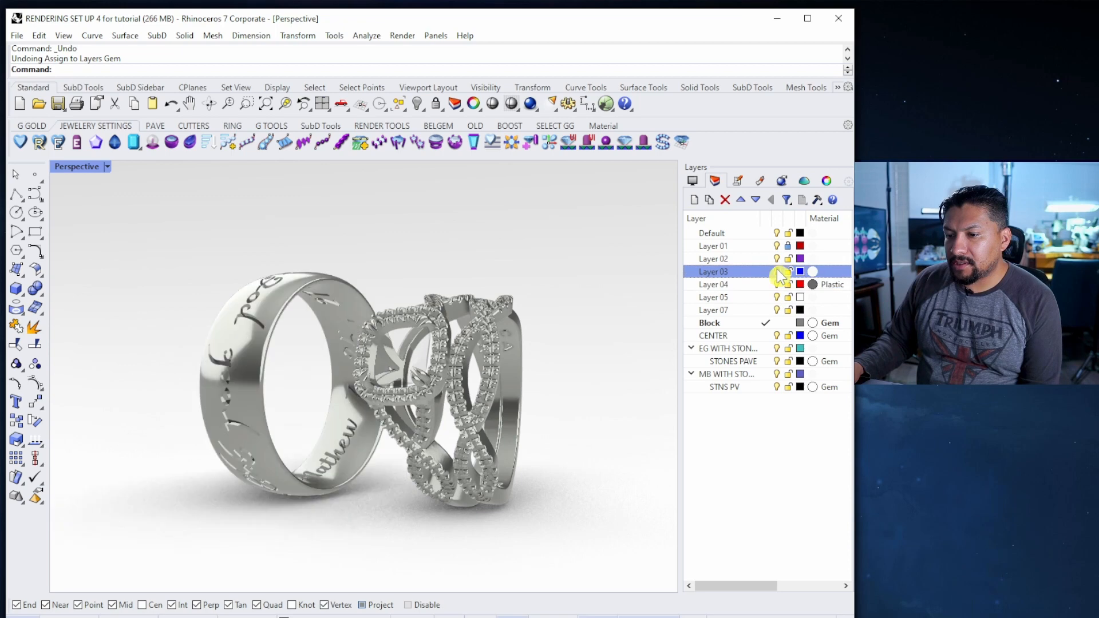
{"action": "left_click", "coordinate": [723, 276]}
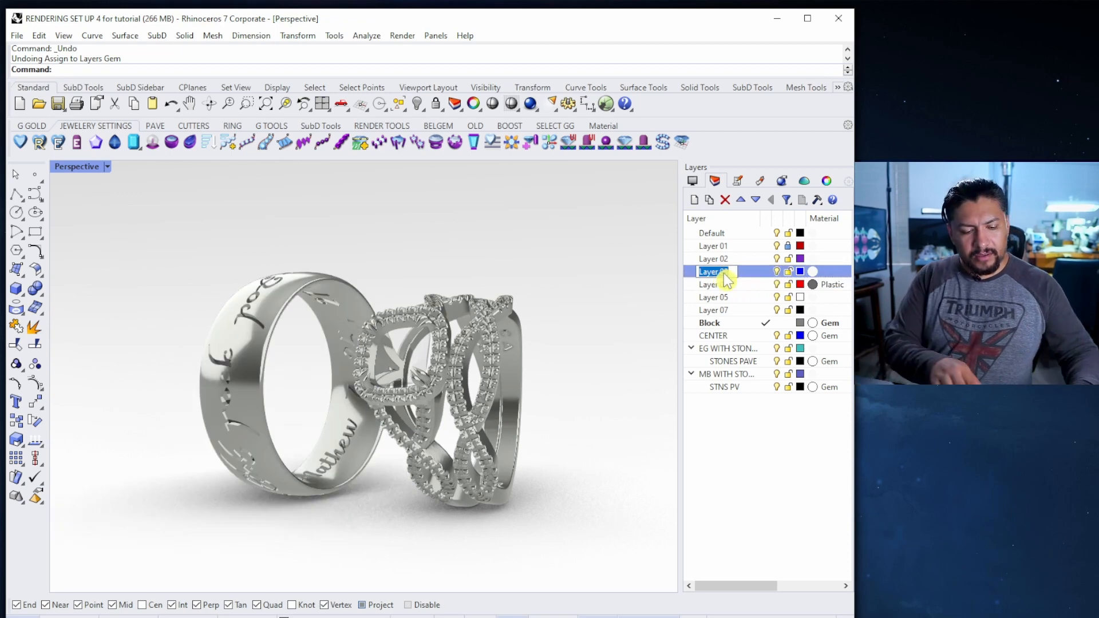
{"action": "type", "text": "m"}
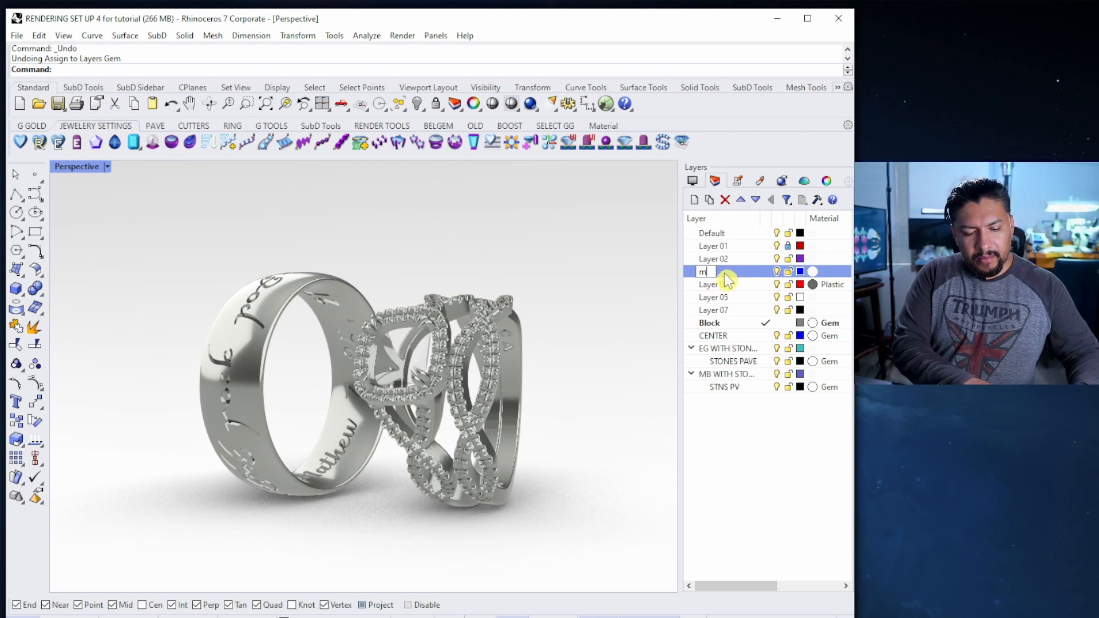
{"action": "type", "text": "nes band"}
{"action": "key", "text": "Return"}
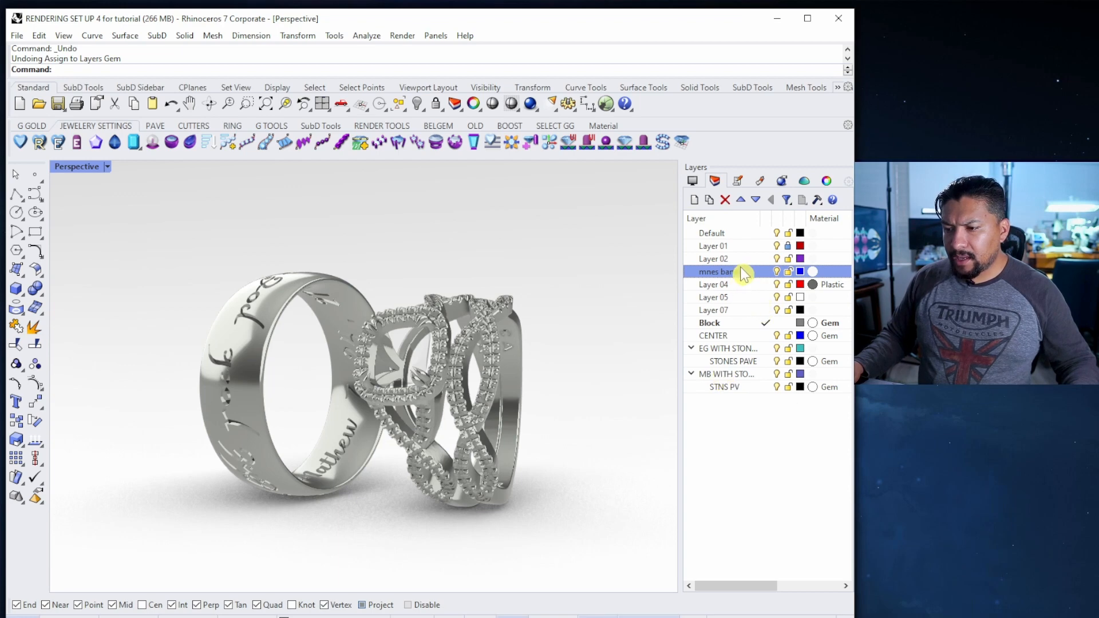
Rename Layer 04 to 'engraving'
{"action": "left_click", "coordinate": [774, 283]}
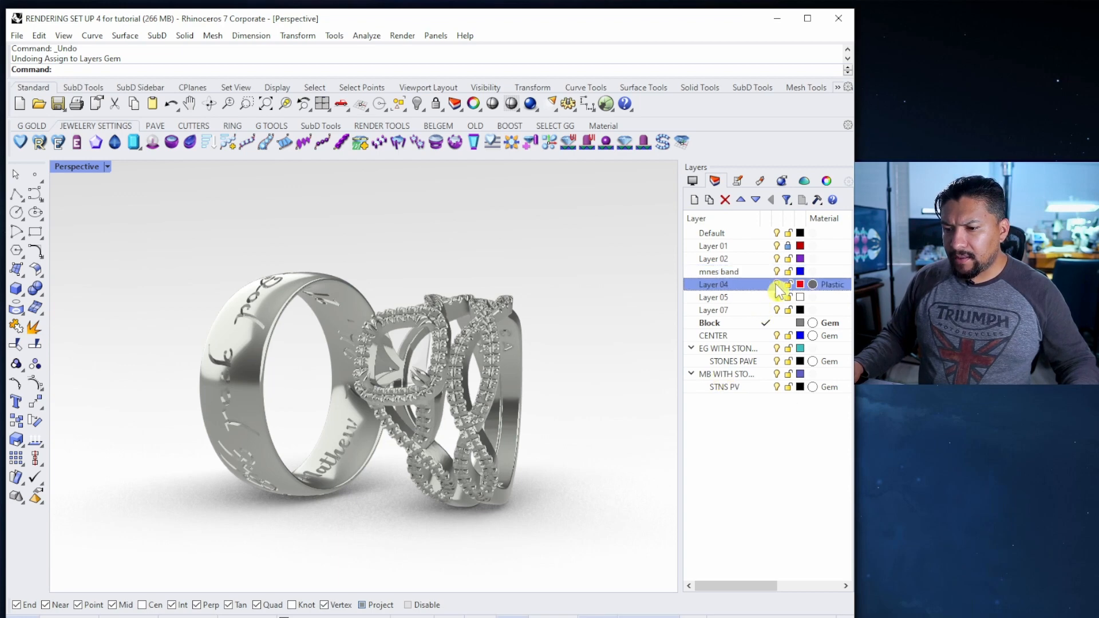
{"action": "left_click", "coordinate": [713, 284]}
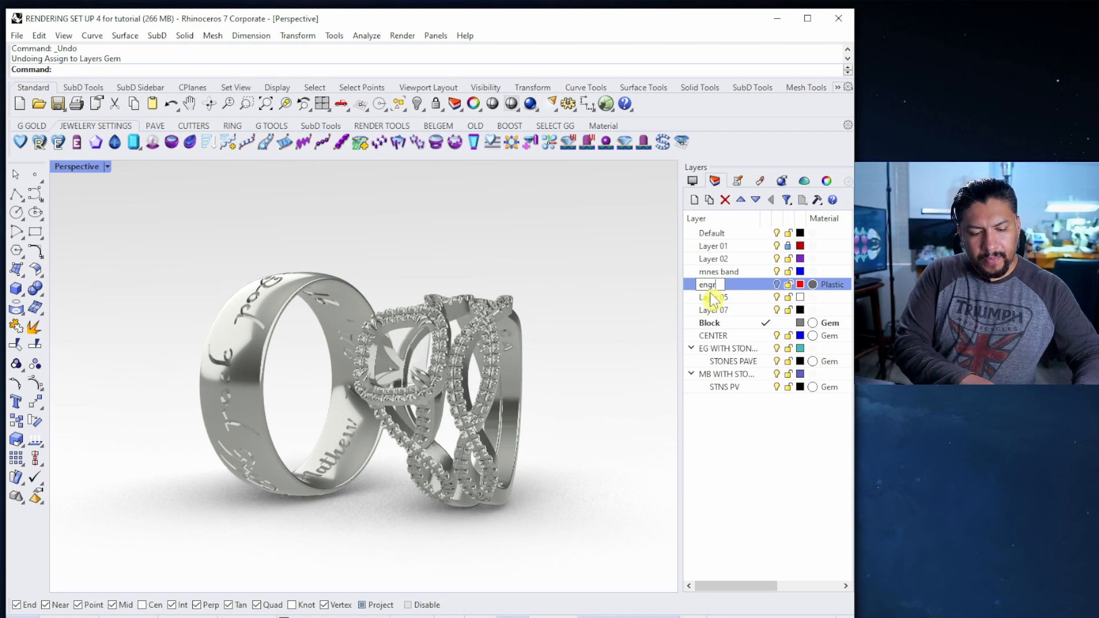
{"action": "type", "text": "engraving"}
{"action": "key", "text": "Return"}
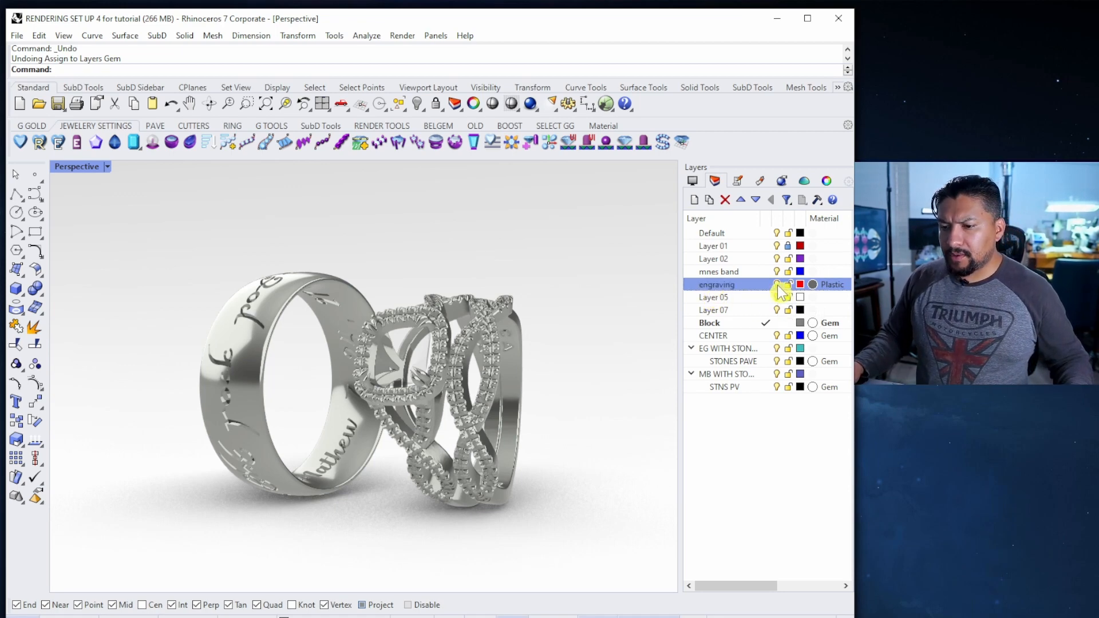
{"action": "left_click", "coordinate": [781, 182]}
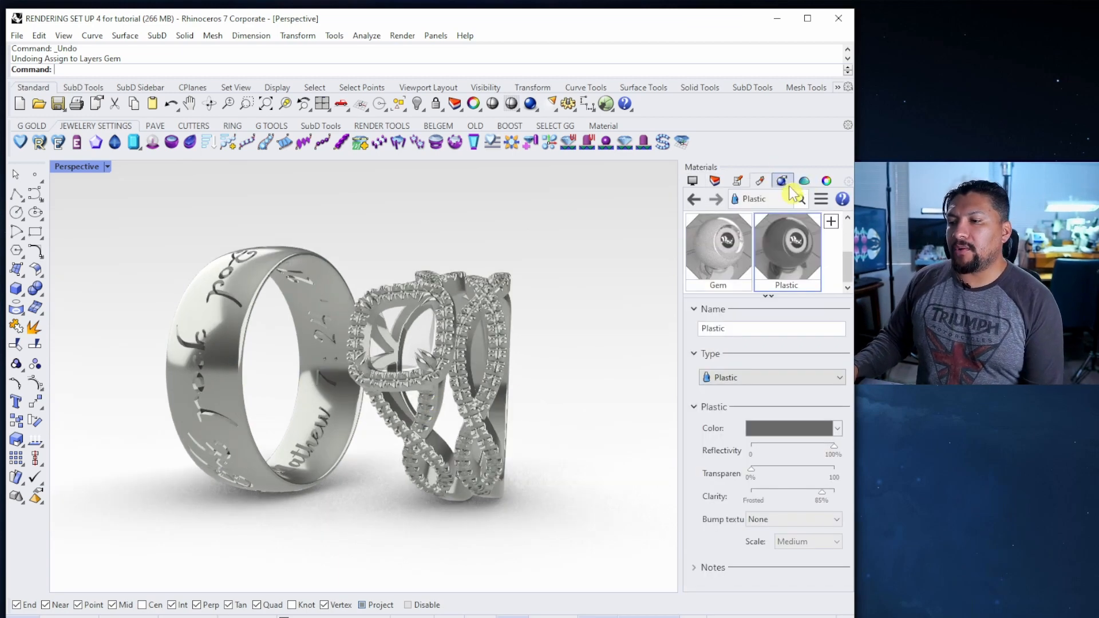
Set the render backdrop to a 360° Environment using GemStudio imported from the library
{"action": "left_click", "coordinate": [780, 184]}
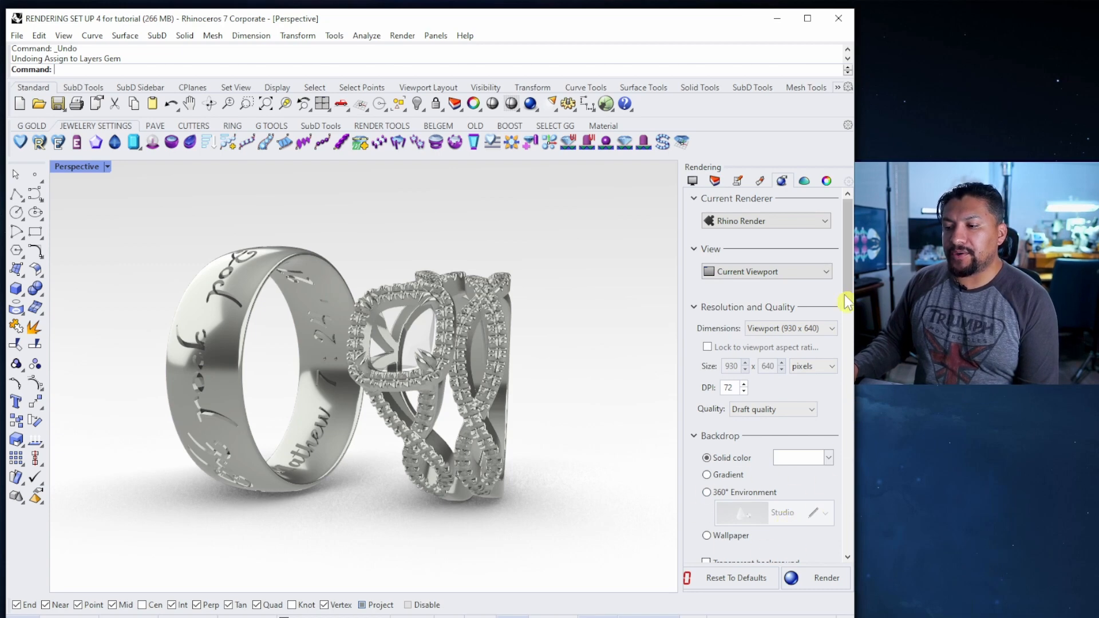
{"action": "left_click_drag", "start_coordinate": [848, 291], "coordinate": [849, 344]}
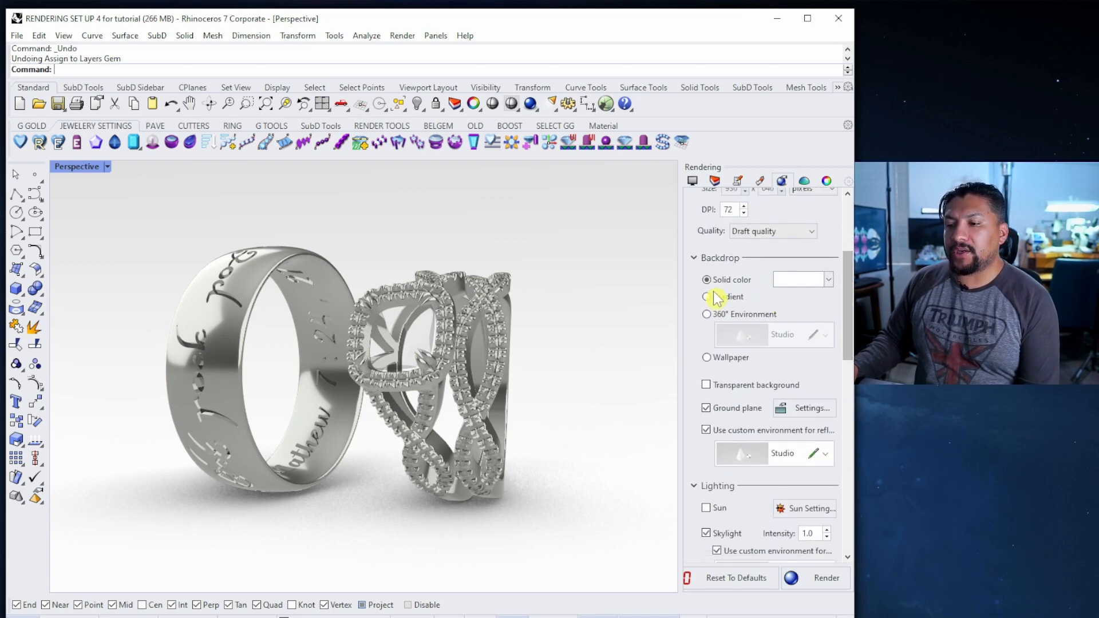
{"action": "left_click", "coordinate": [708, 315]}
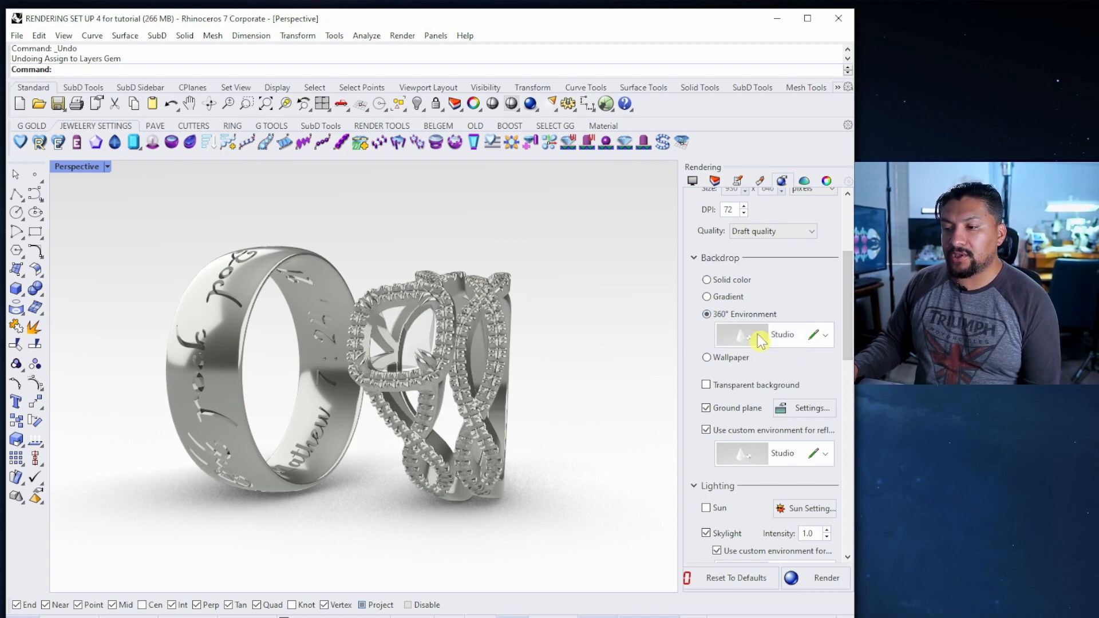
{"action": "left_click", "coordinate": [827, 336]}
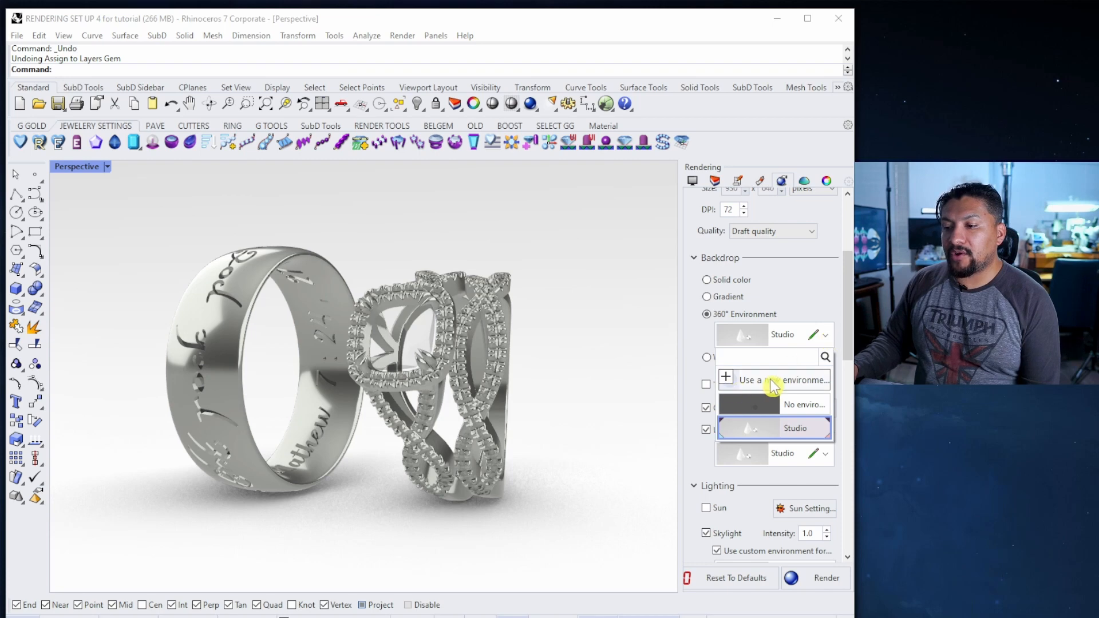
{"action": "left_click", "coordinate": [731, 381]}
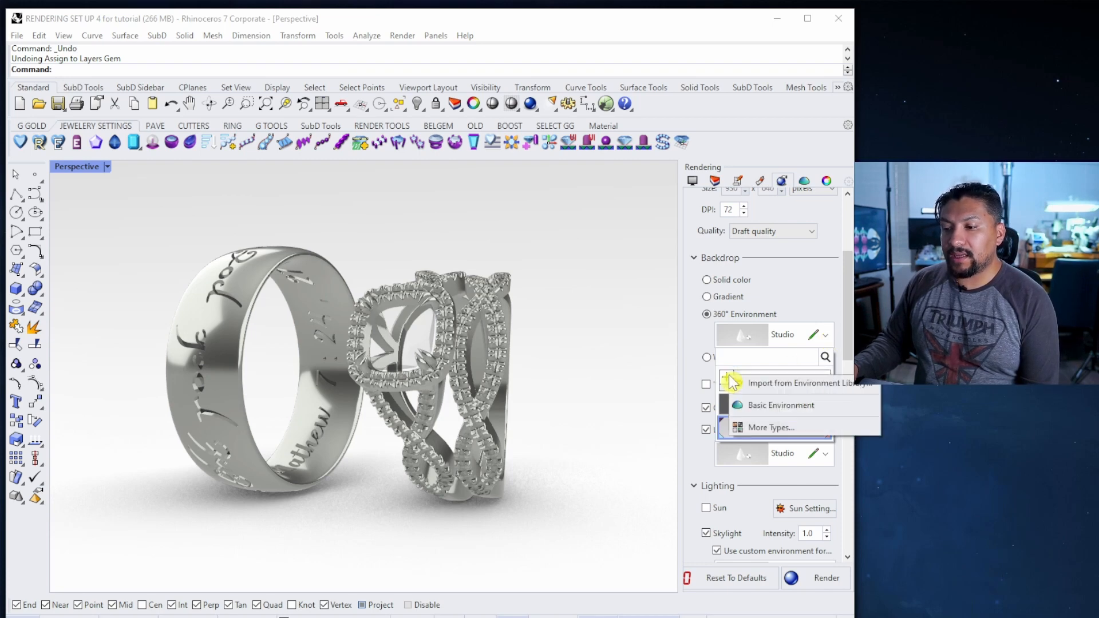
{"action": "left_click", "coordinate": [793, 389]}
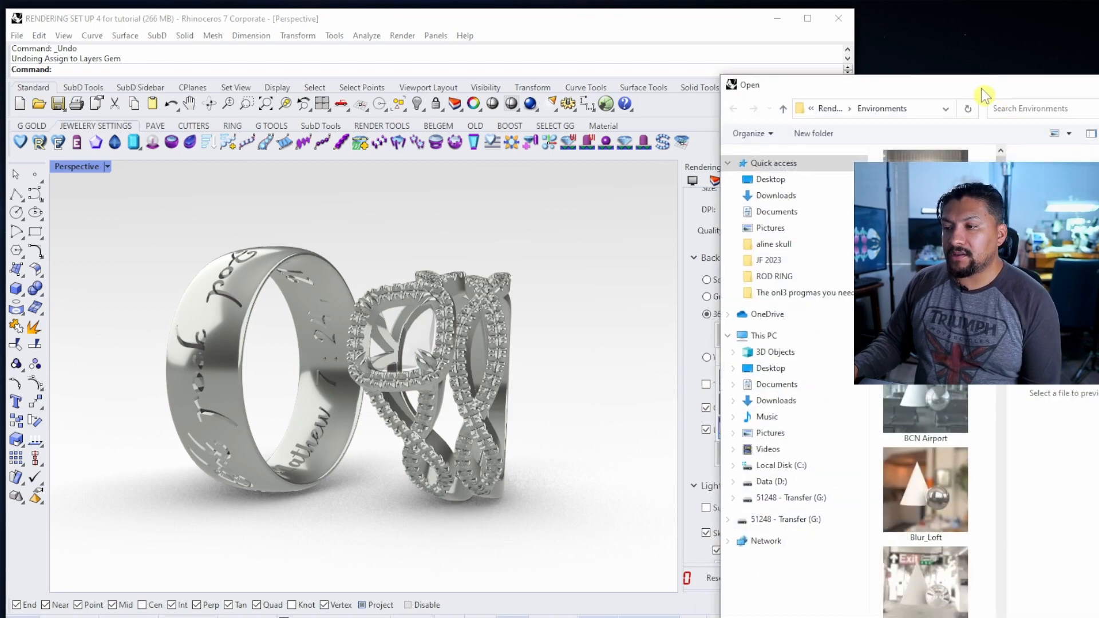
{"action": "left_click_drag", "start_coordinate": [984, 94], "coordinate": [528, 49]}
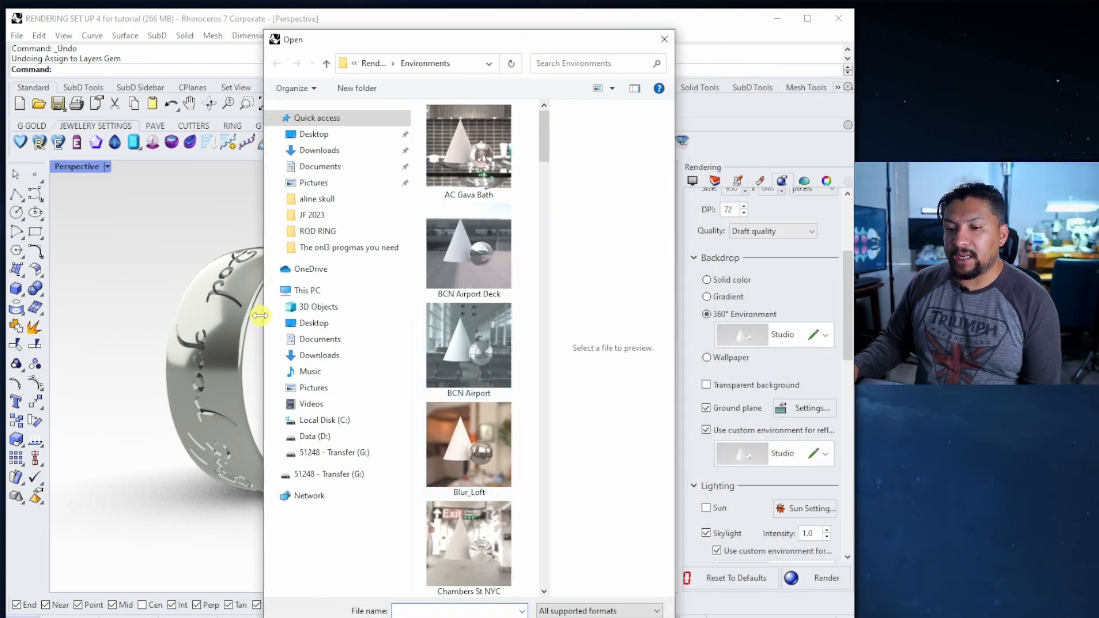
{"action": "left_click_drag", "start_coordinate": [260, 315], "coordinate": [38, 327]}
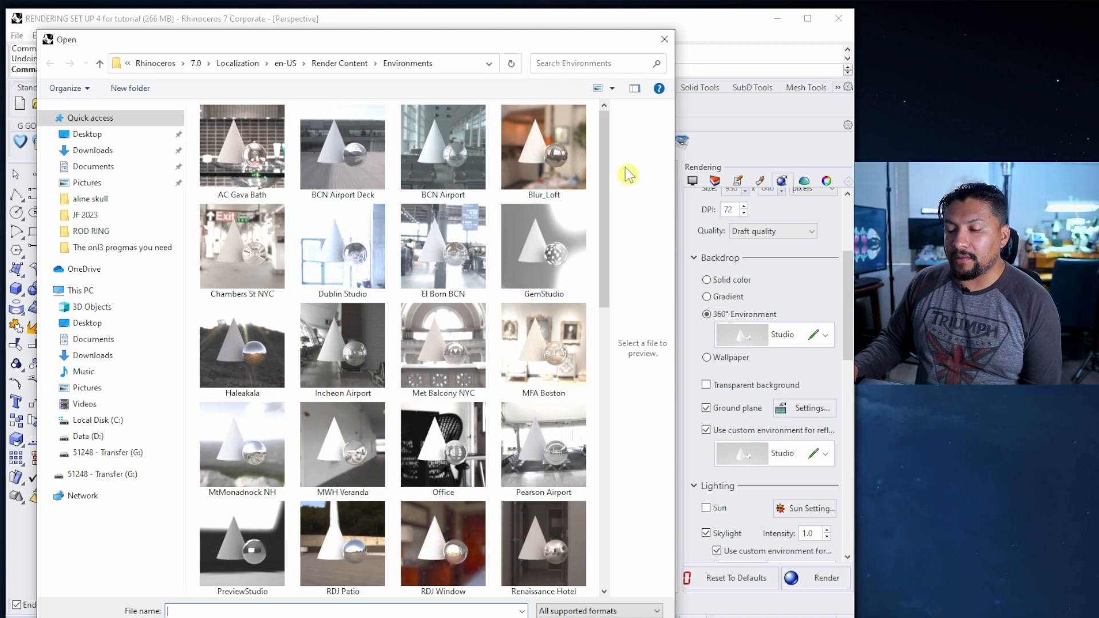
{"action": "left_click", "coordinate": [538, 272]}
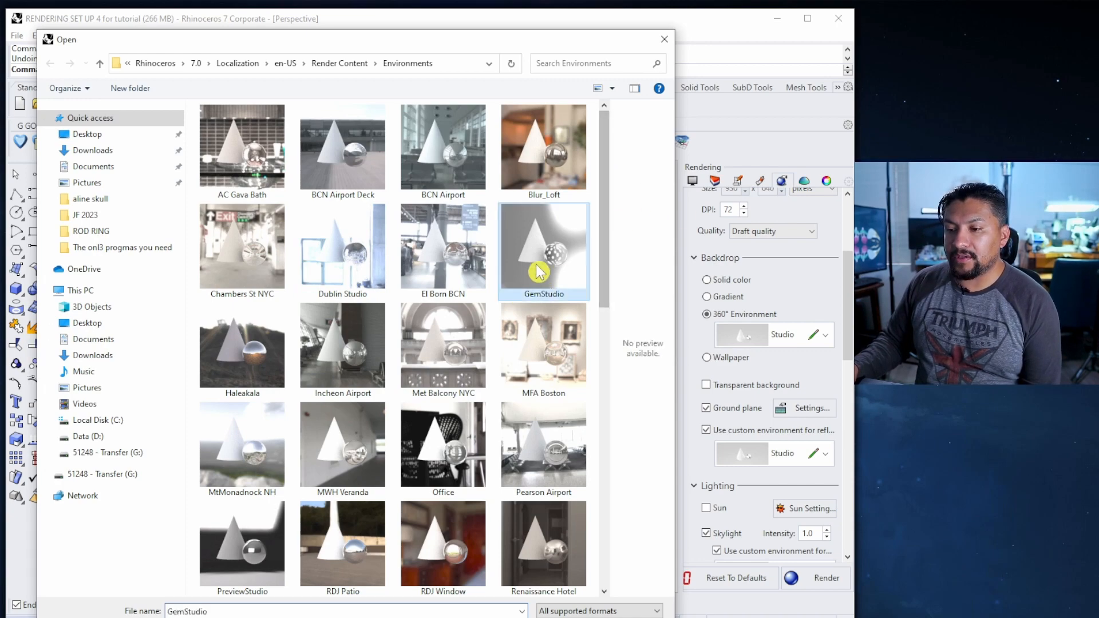
{"action": "double_click", "coordinate": [538, 272]}
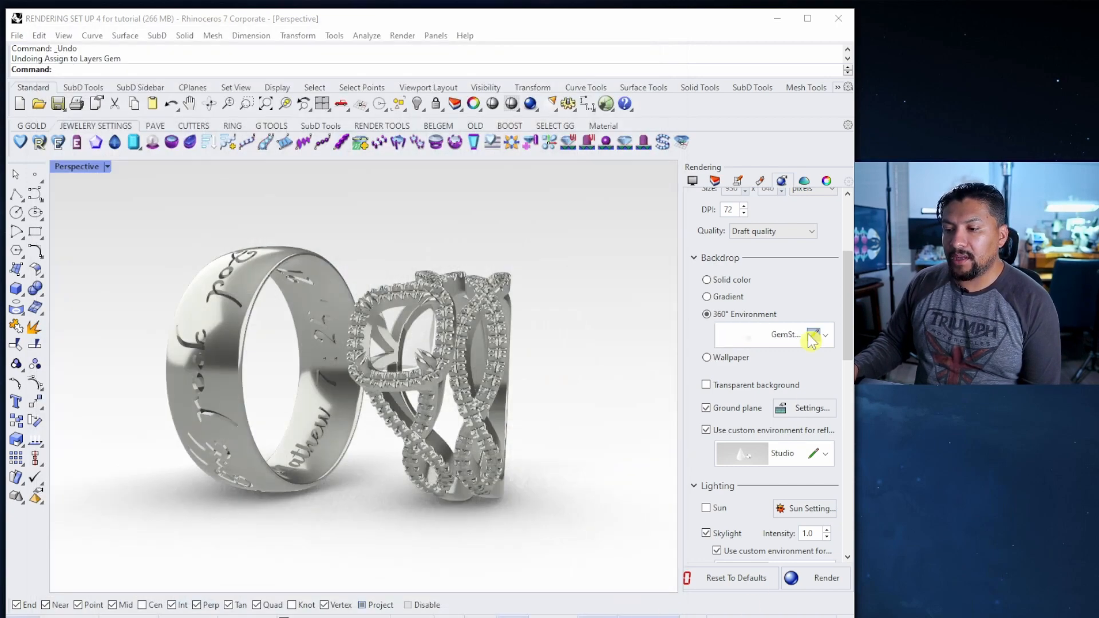
{"action": "scroll", "coordinate": [824, 338], "scroll_direction": "down", "scroll_amount": 3}
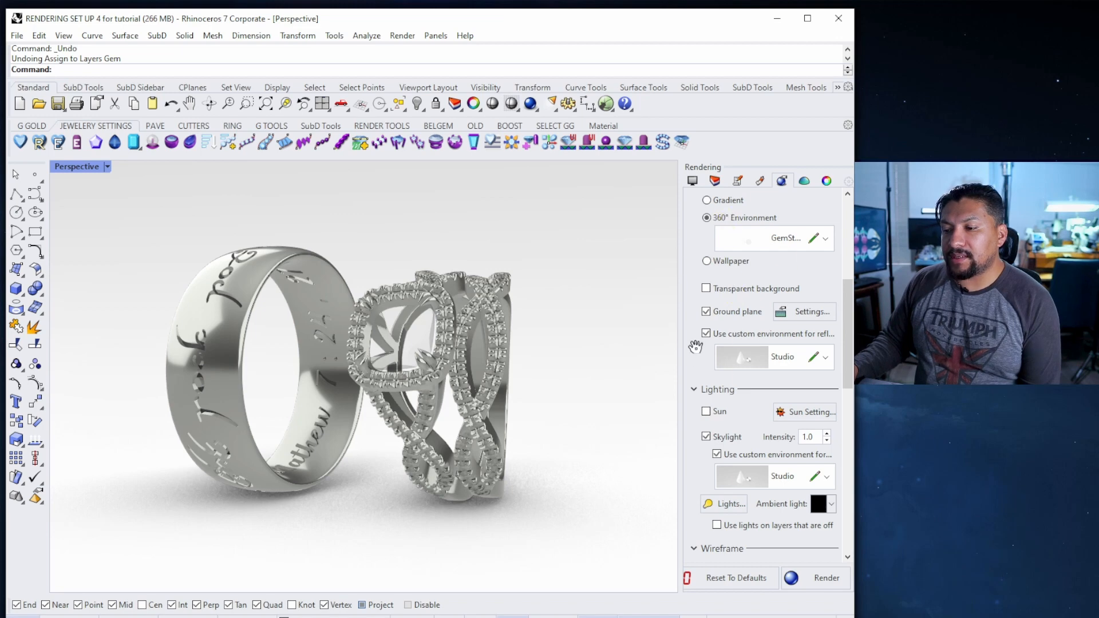
Use GemStudio as the custom reflection environment
{"action": "left_click", "coordinate": [829, 361]}
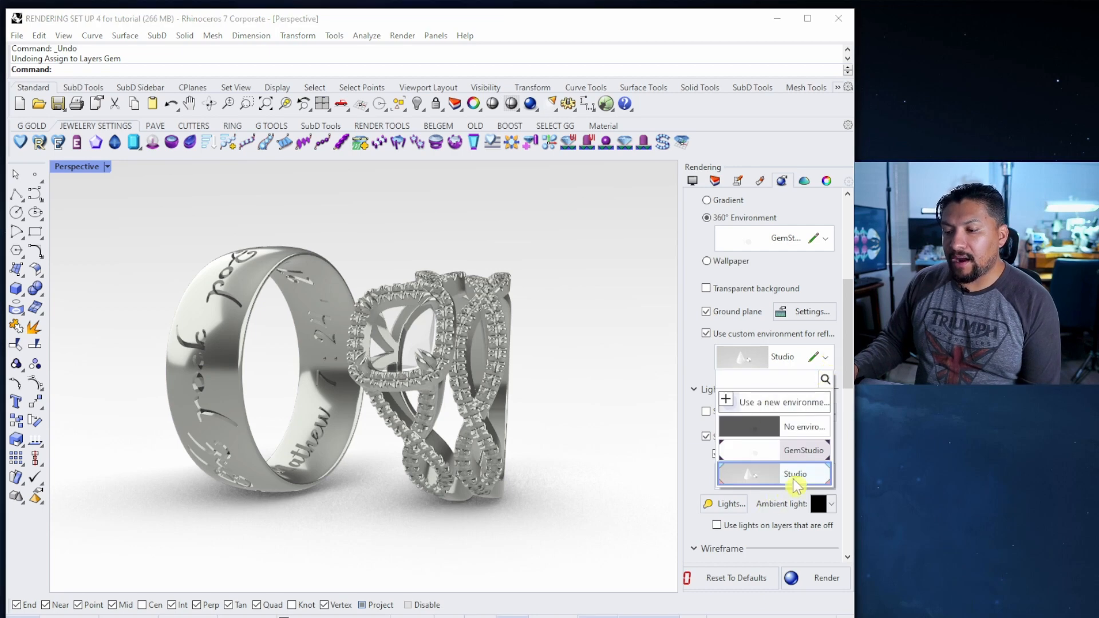
{"action": "left_click", "coordinate": [754, 452]}
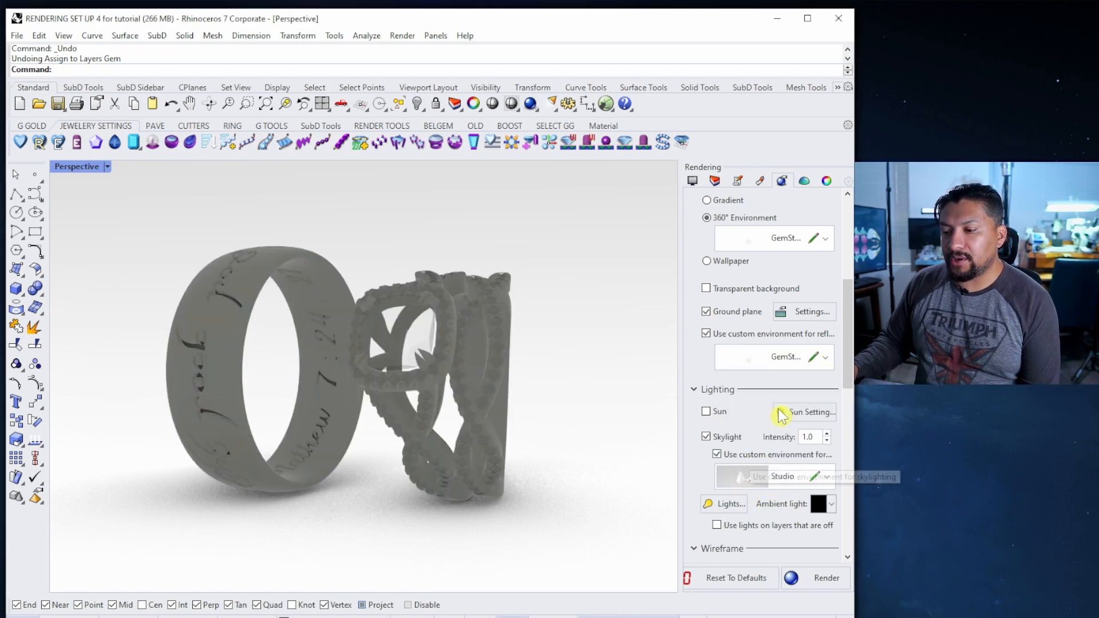
{"action": "left_click", "coordinate": [829, 360]}
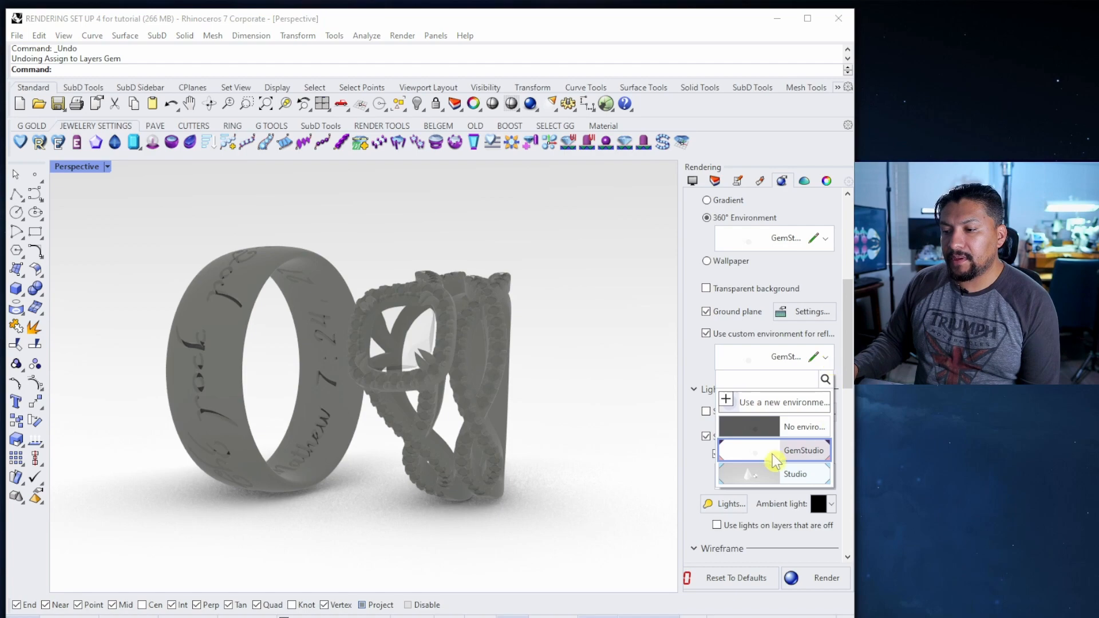
{"action": "left_click", "coordinate": [778, 403]}
{"action": "left_click", "coordinate": [823, 406]}
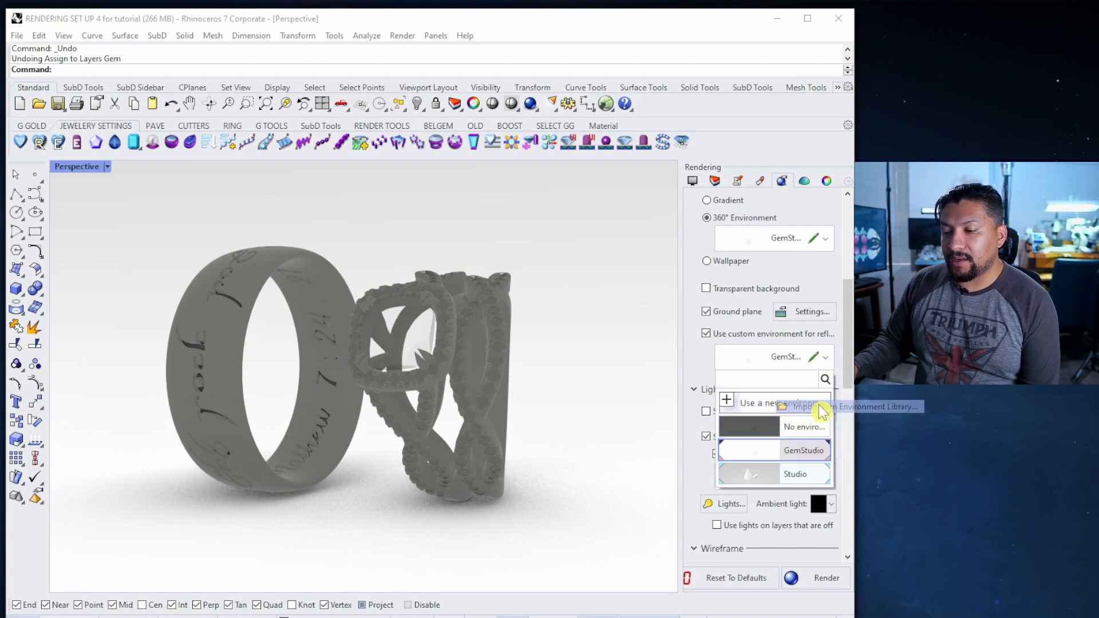
{"action": "key", "text": "Escape"}
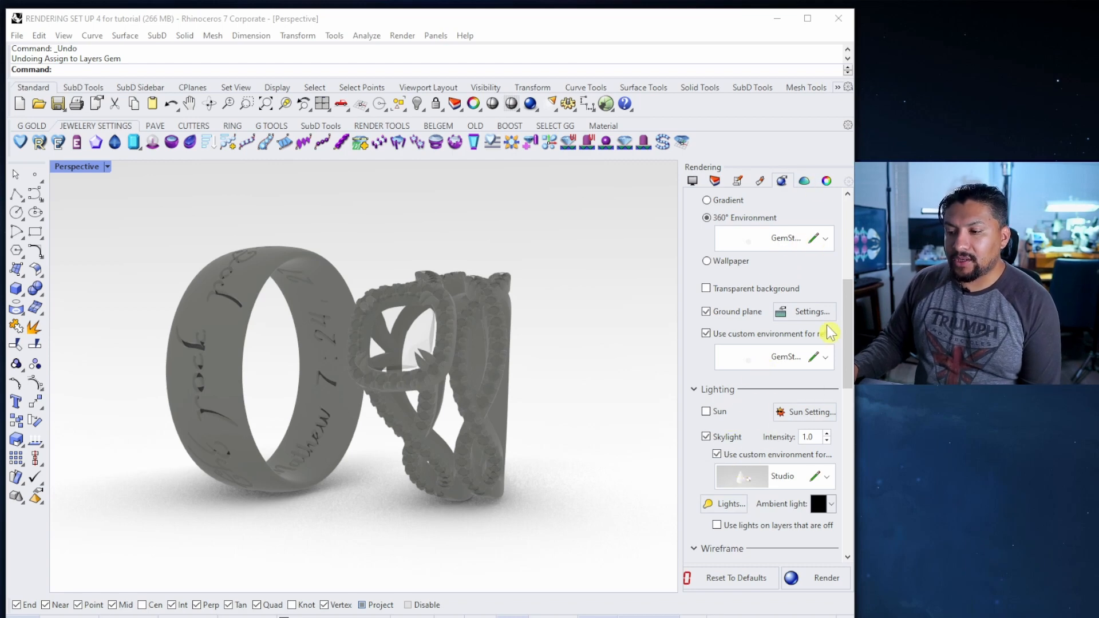
Set the custom skylight environment to Met Balcony NYC from the environment library
{"action": "scroll", "coordinate": [830, 332], "scroll_direction": "down", "scroll_amount": 3}
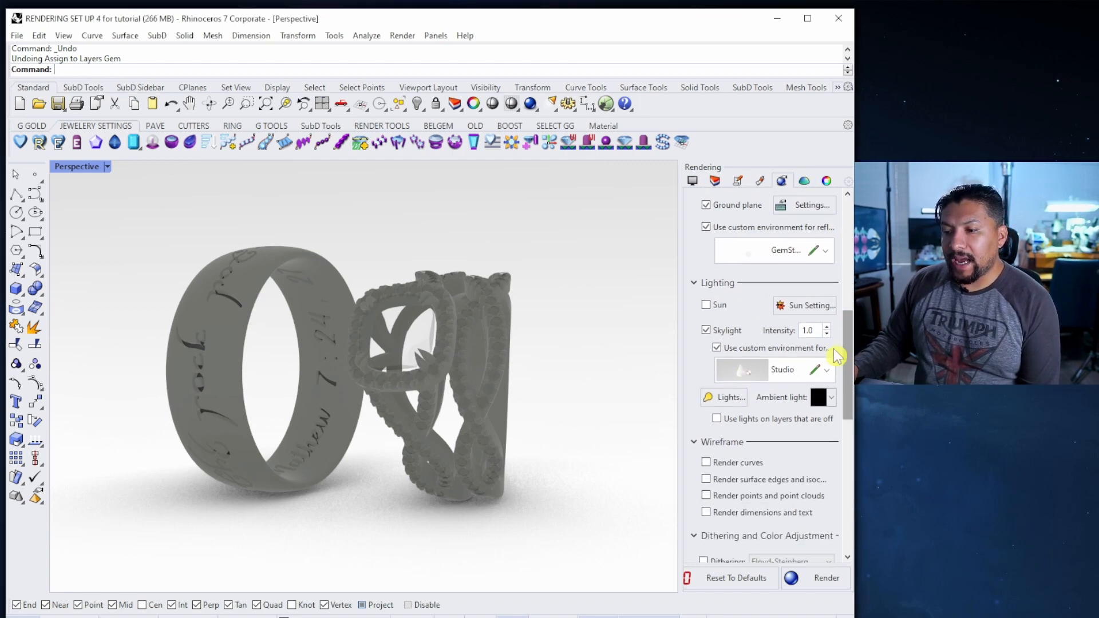
{"action": "left_click", "coordinate": [716, 348]}
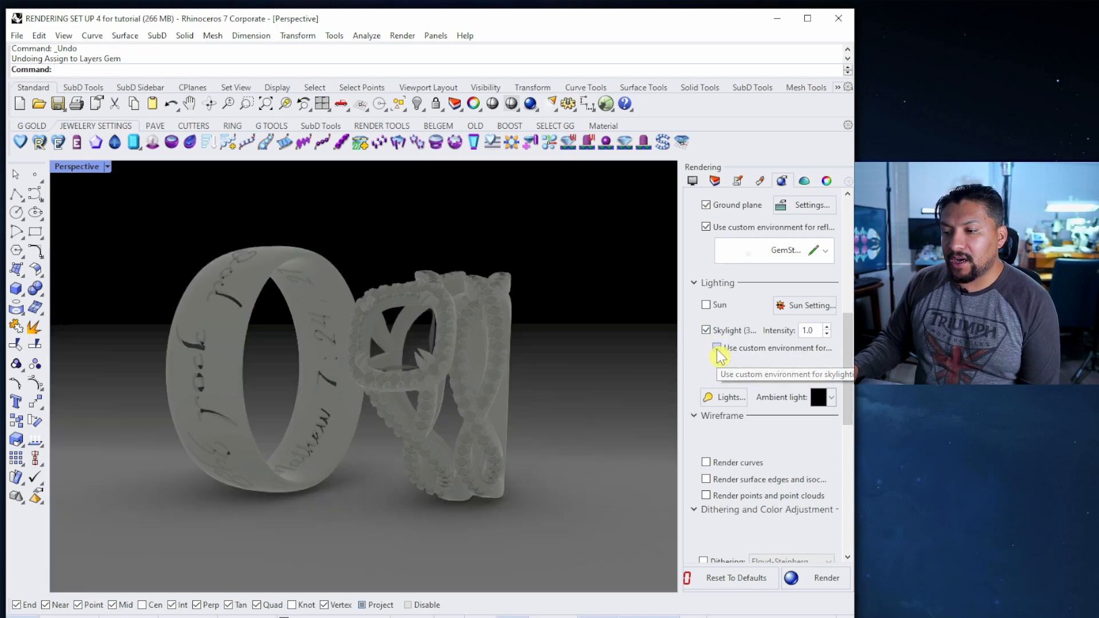
{"action": "left_click", "coordinate": [717, 348]}
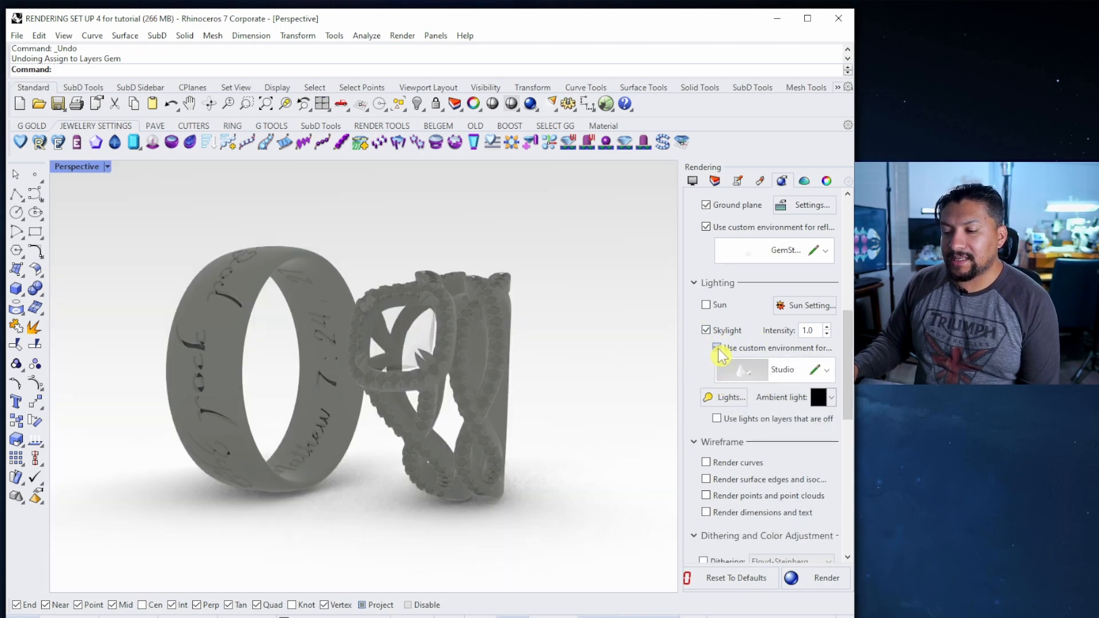
{"action": "left_click", "coordinate": [829, 370]}
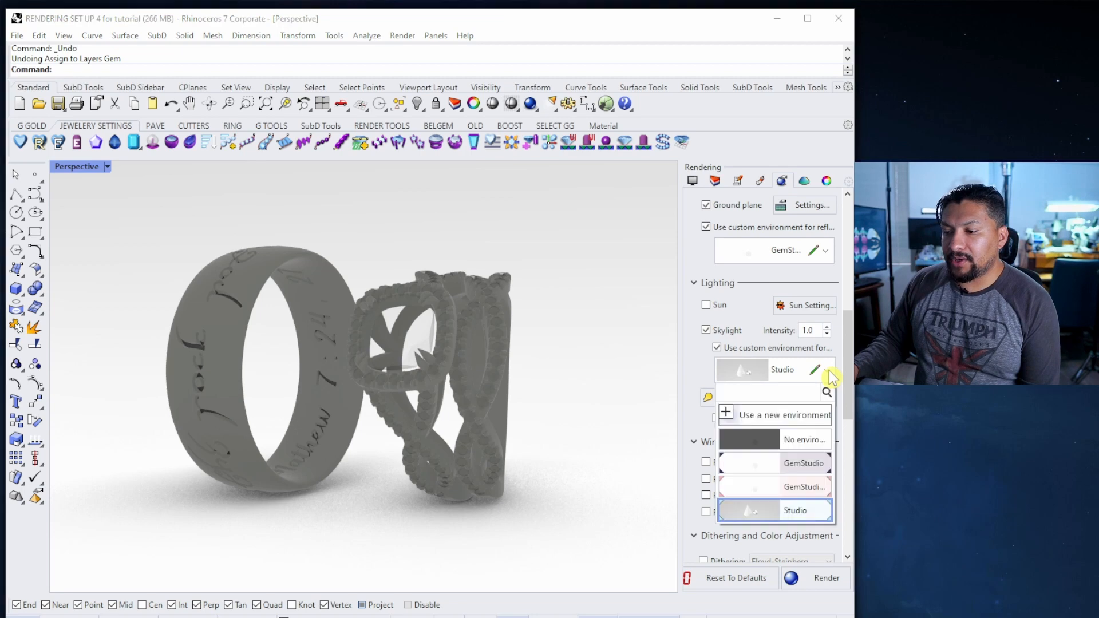
{"action": "left_click", "coordinate": [760, 417]}
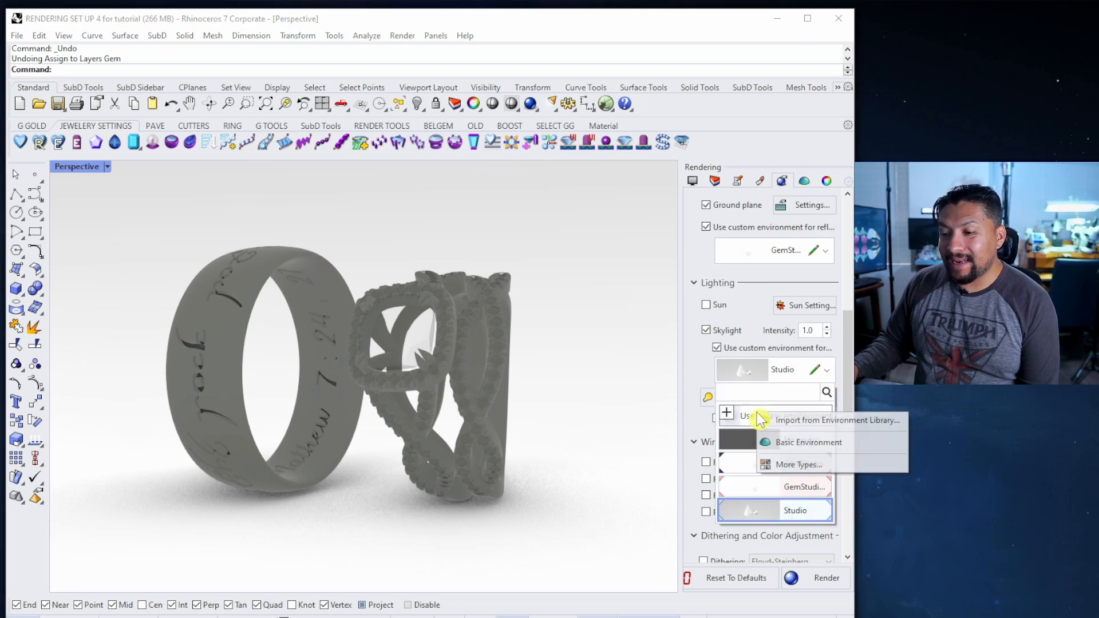
{"action": "left_click", "coordinate": [806, 426]}
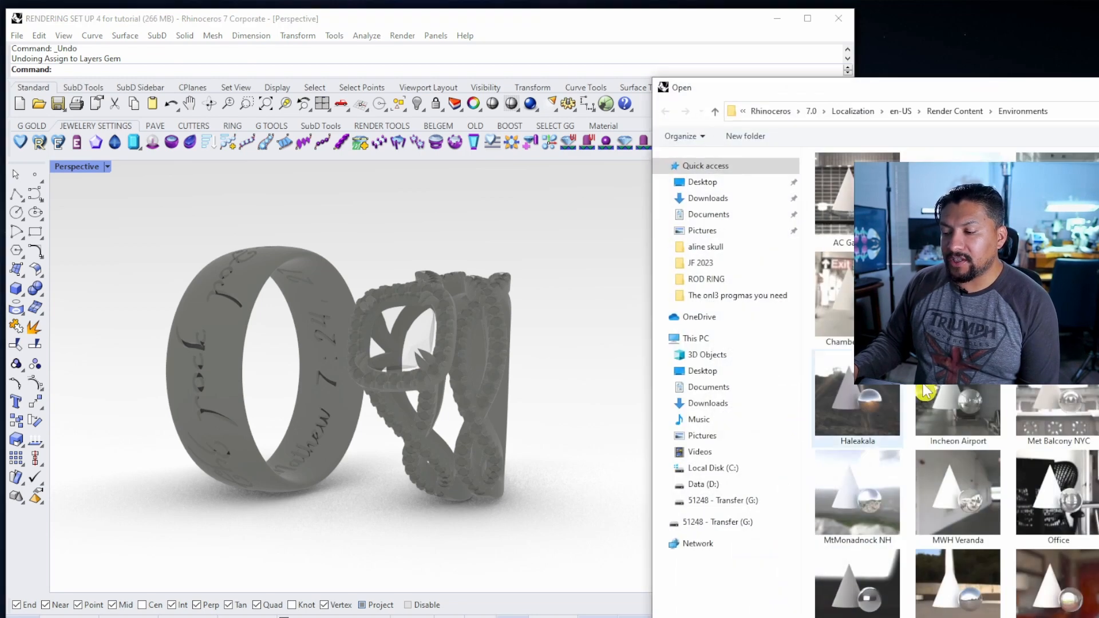
{"action": "left_click_drag", "start_coordinate": [1091, 88], "coordinate": [647, 65]}
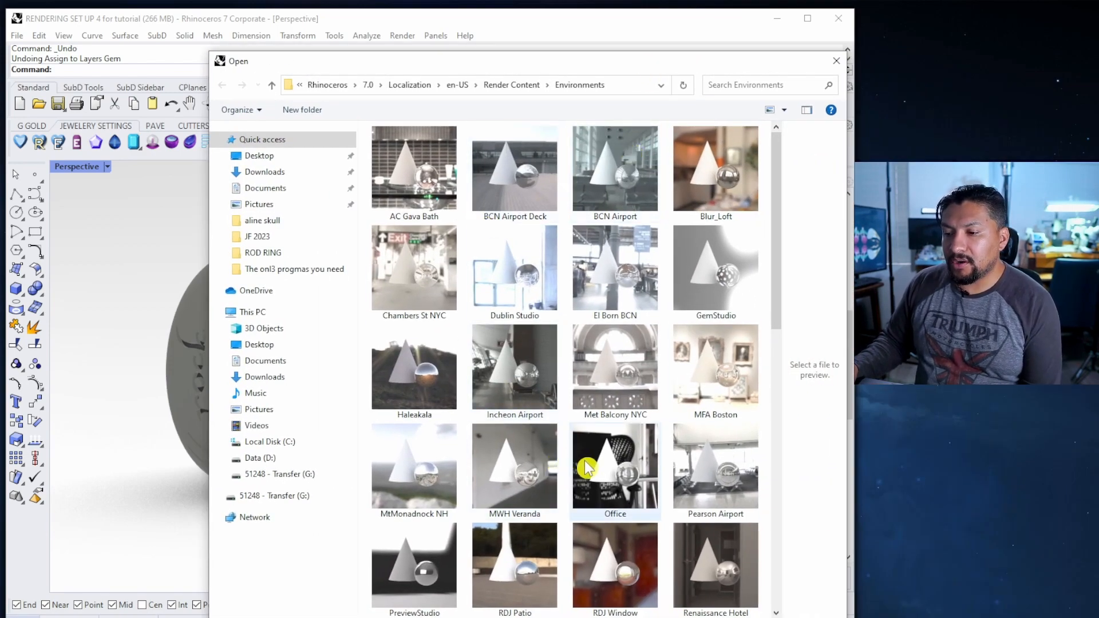
{"action": "left_click", "coordinate": [612, 371]}
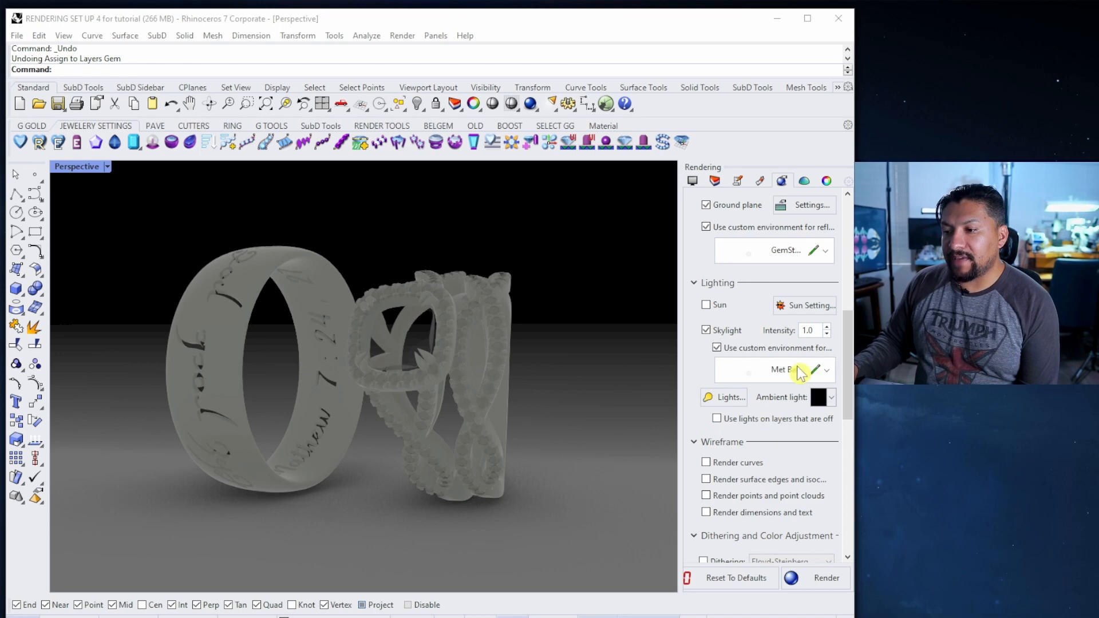
{"action": "scroll", "coordinate": [844, 335], "scroll_direction": "up", "scroll_amount": 5}
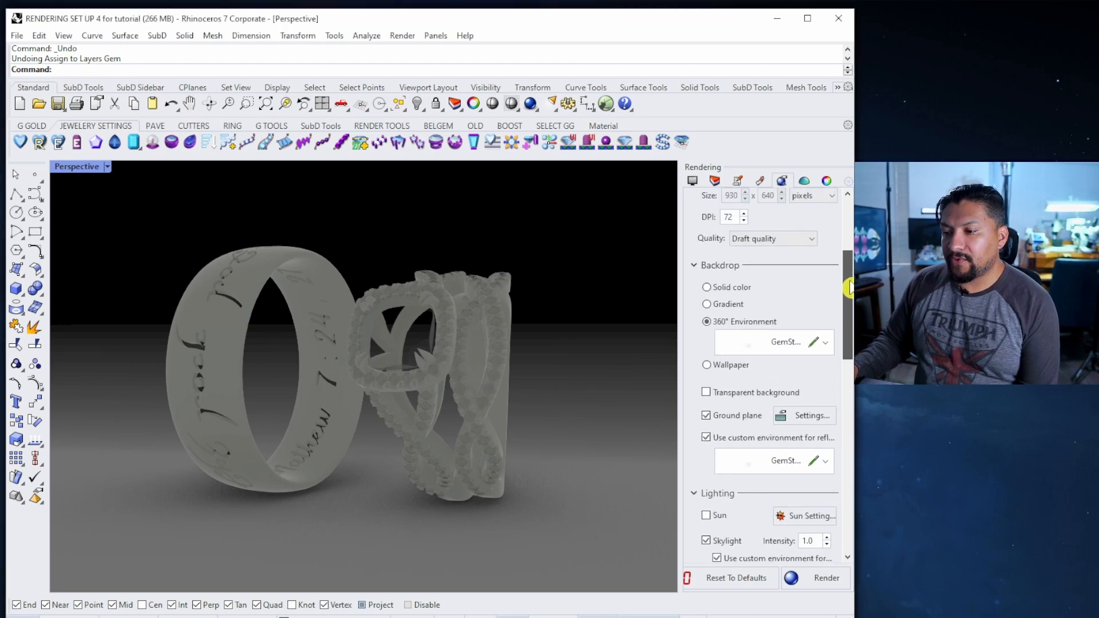
{"action": "scroll", "coordinate": [847, 290], "scroll_direction": "down", "scroll_amount": 2}
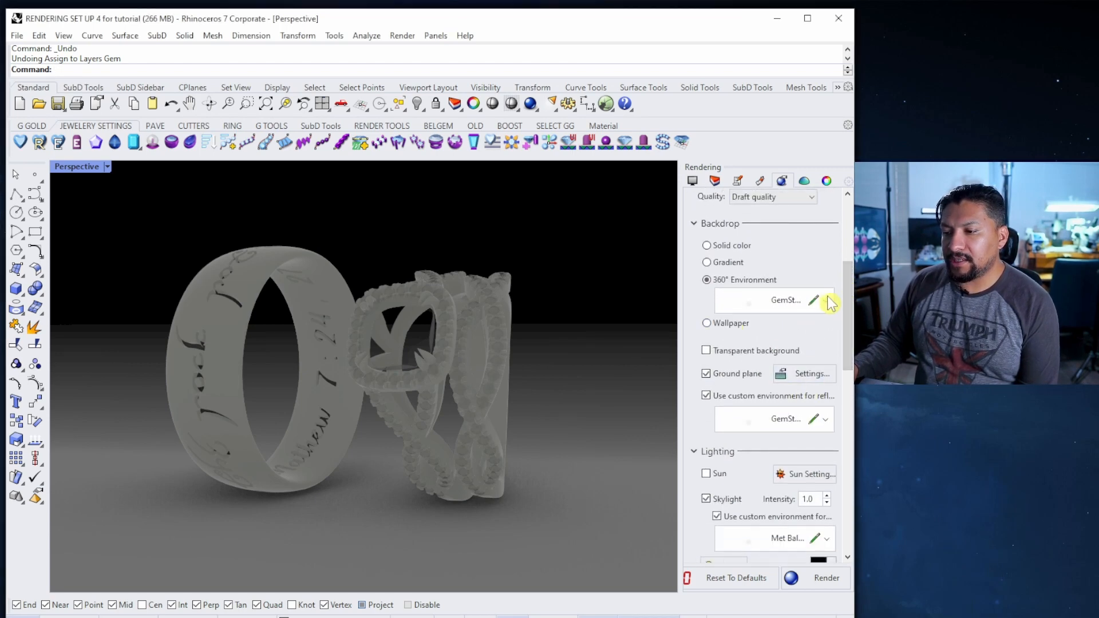
{"action": "left_click", "coordinate": [829, 301]}
{"action": "left_click", "coordinate": [752, 470]}
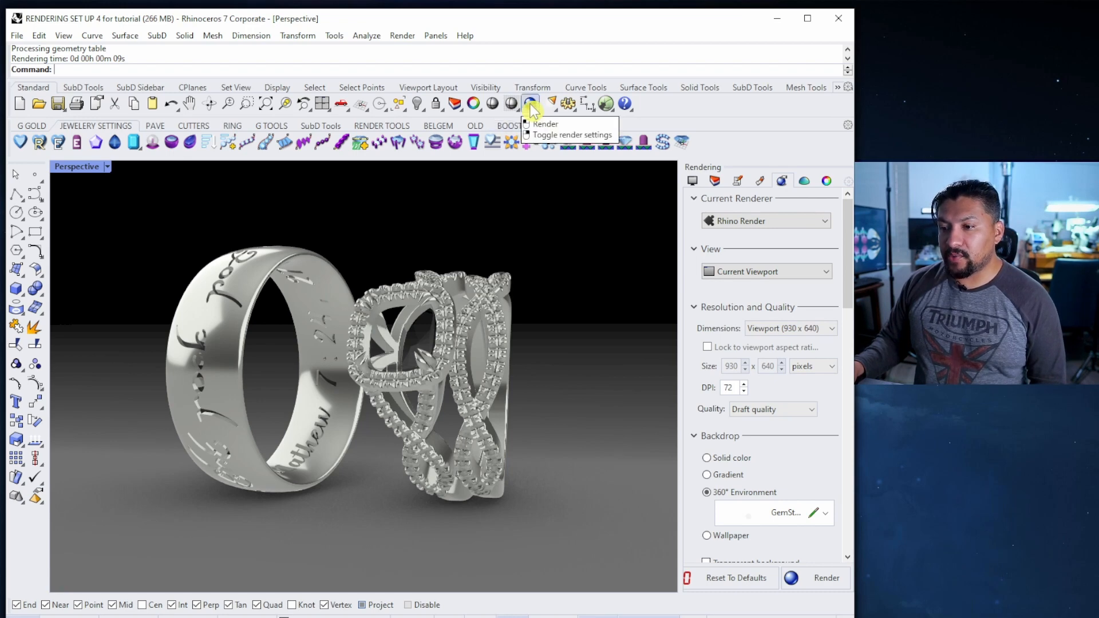
{"action": "left_click", "coordinate": [807, 580]}
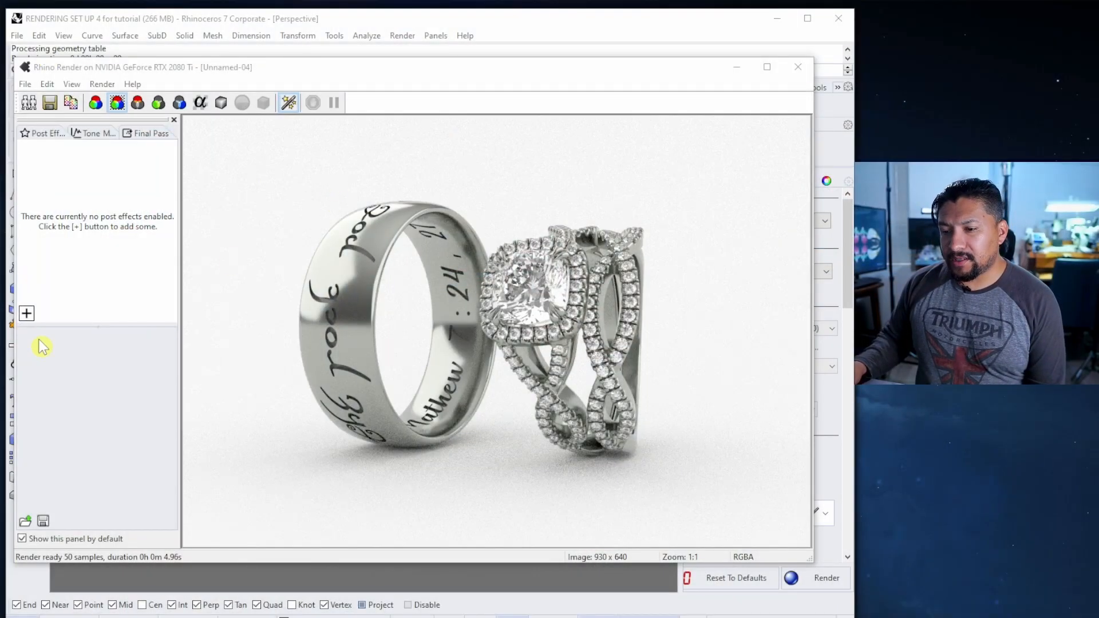
{"action": "left_click", "coordinate": [798, 67]}
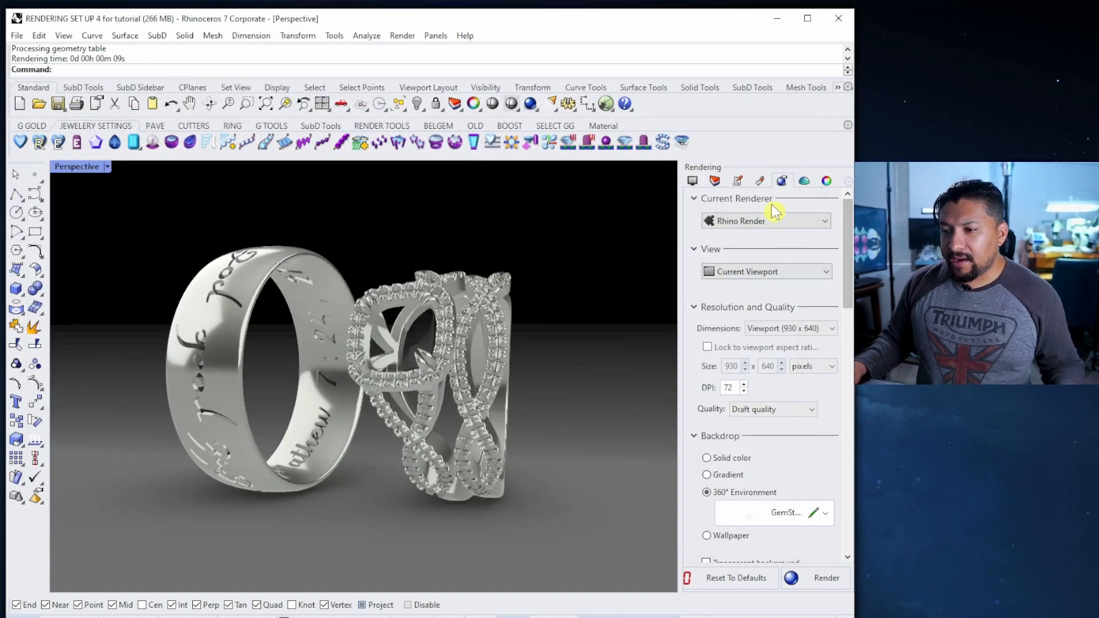
Raise the Metal material's polish to about 79%
{"action": "left_click", "coordinate": [760, 181]}
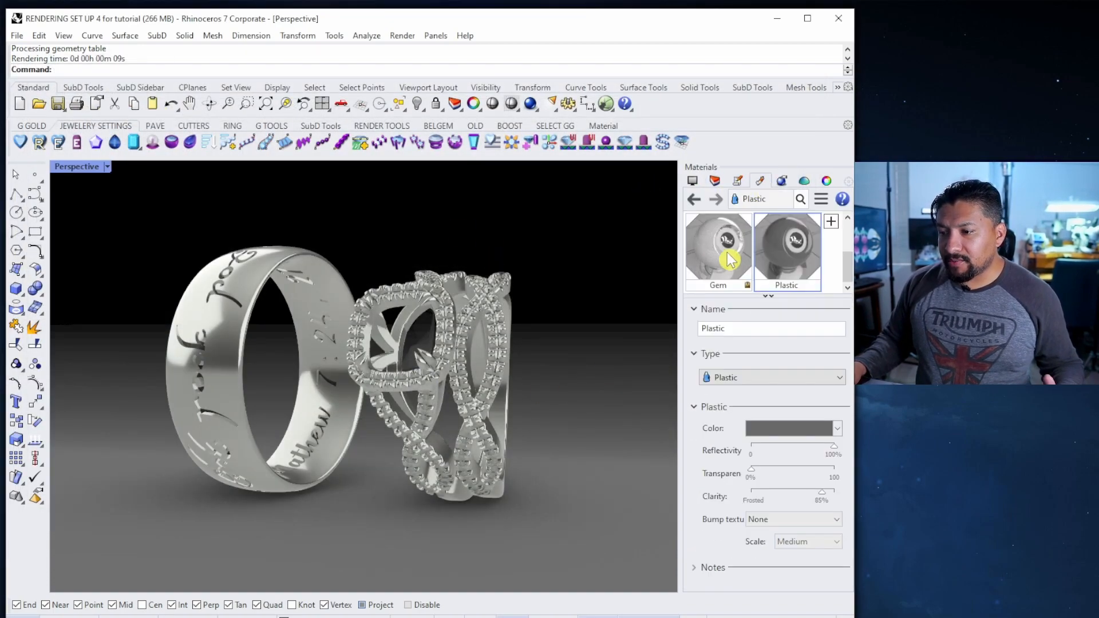
{"action": "left_click_drag", "start_coordinate": [847, 266], "coordinate": [846, 241]}
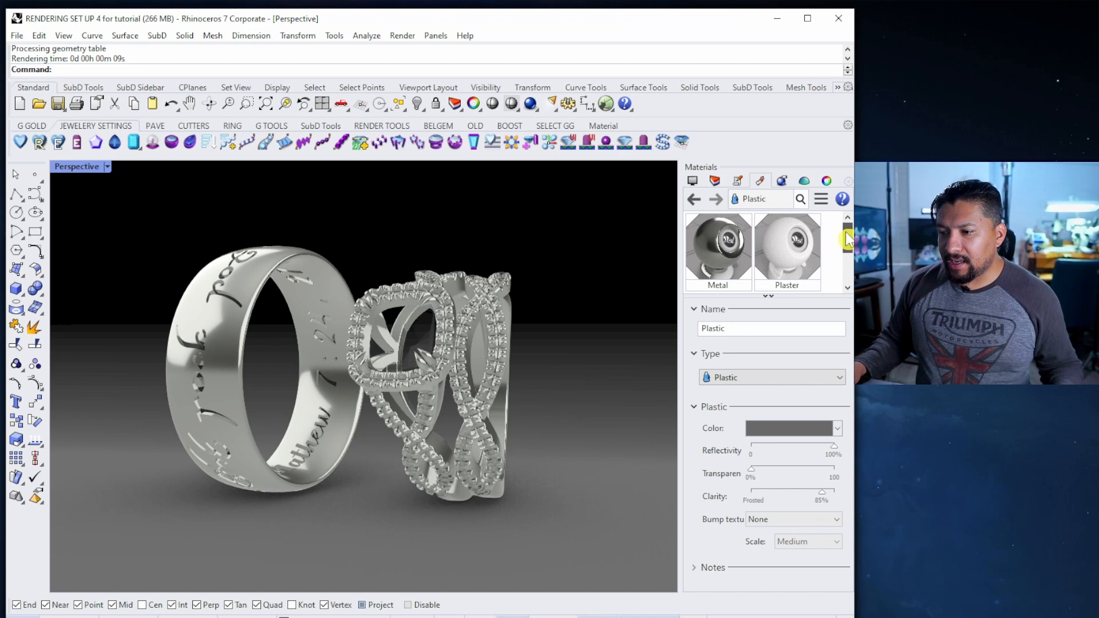
{"action": "left_click", "coordinate": [720, 246]}
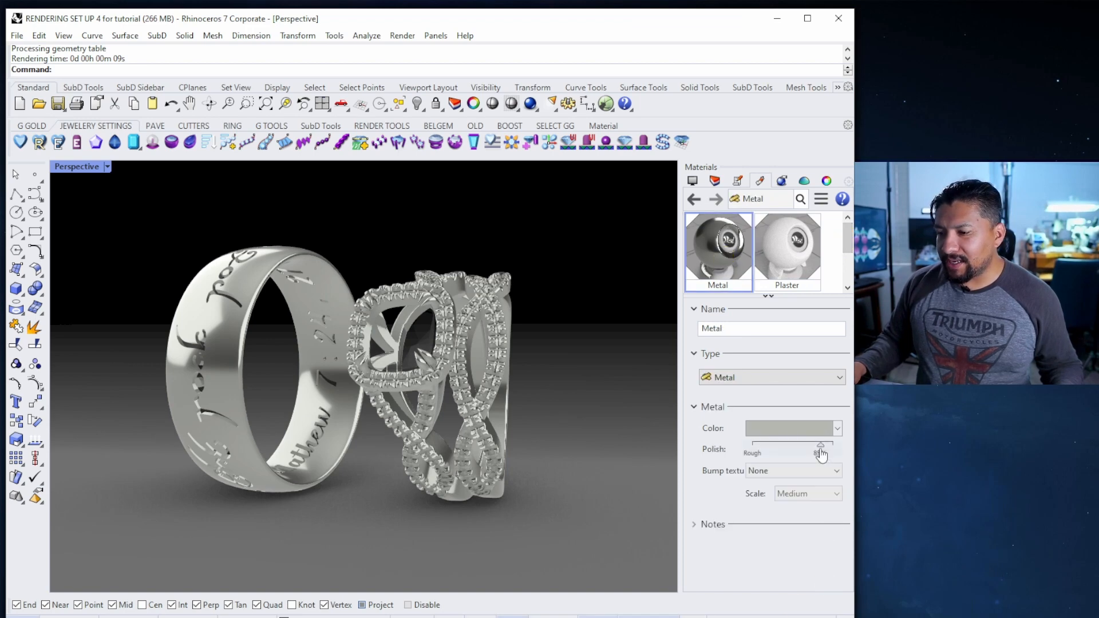
{"action": "left_click_drag", "start_coordinate": [821, 446], "coordinate": [818, 447]}
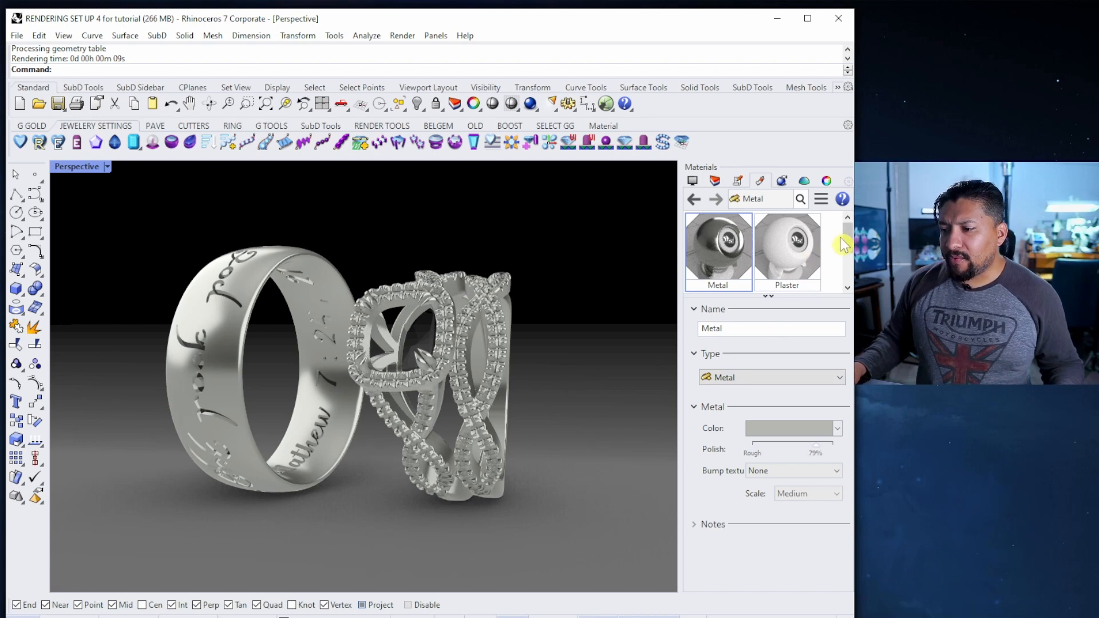
Change the Gem material to Glass type with an IOR of 2.58
{"action": "left_click_drag", "start_coordinate": [840, 236], "coordinate": [847, 276]}
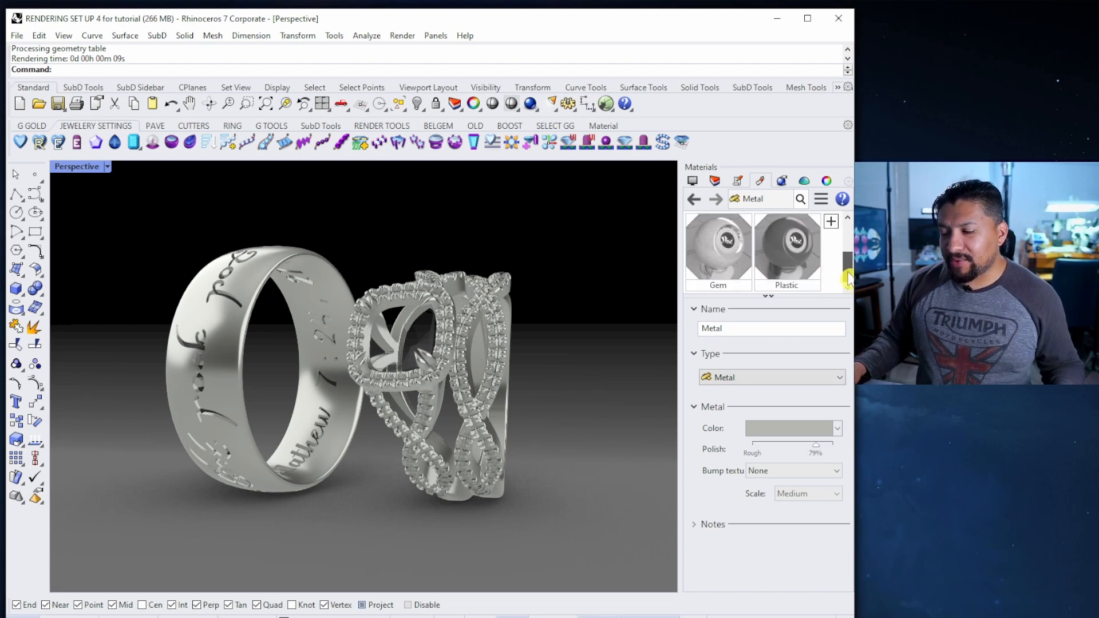
{"action": "left_click", "coordinate": [723, 252]}
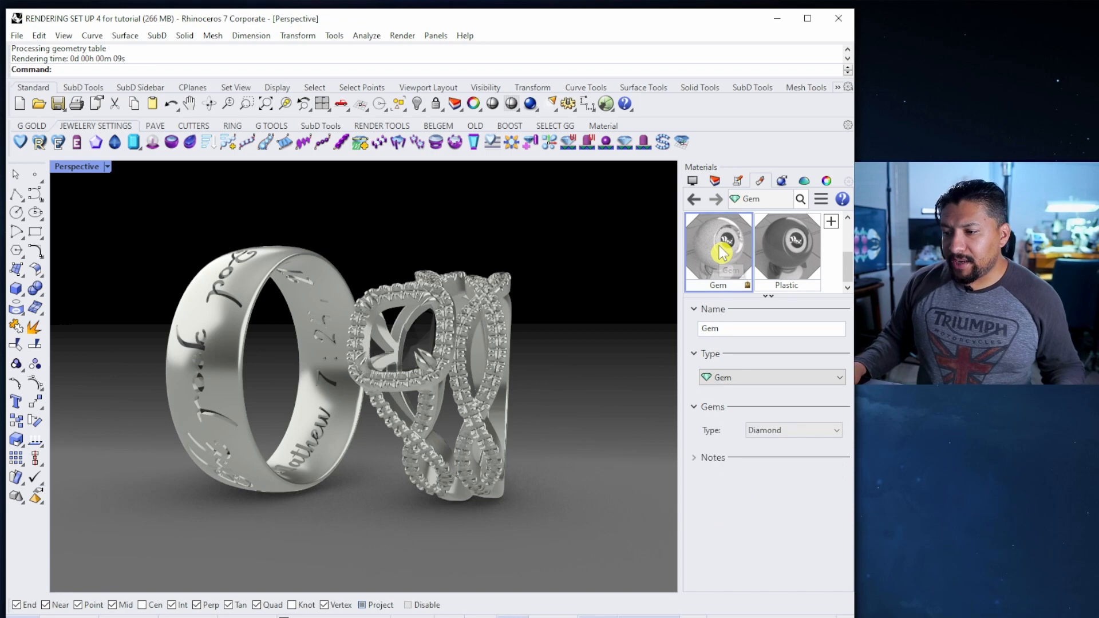
{"action": "left_click", "coordinate": [768, 376]}
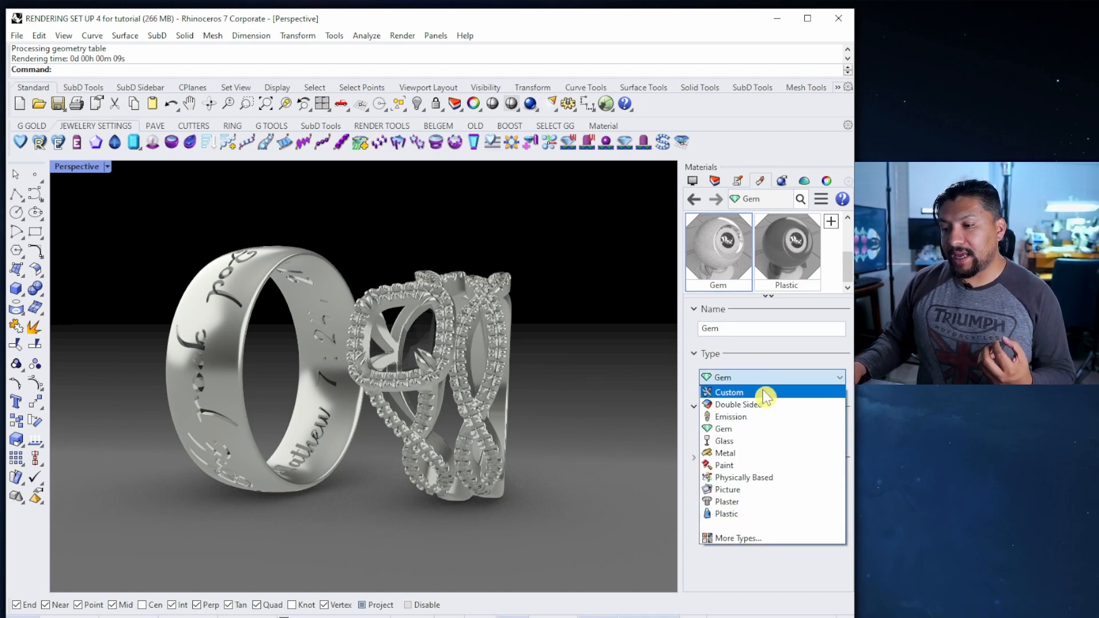
{"action": "left_click", "coordinate": [725, 442]}
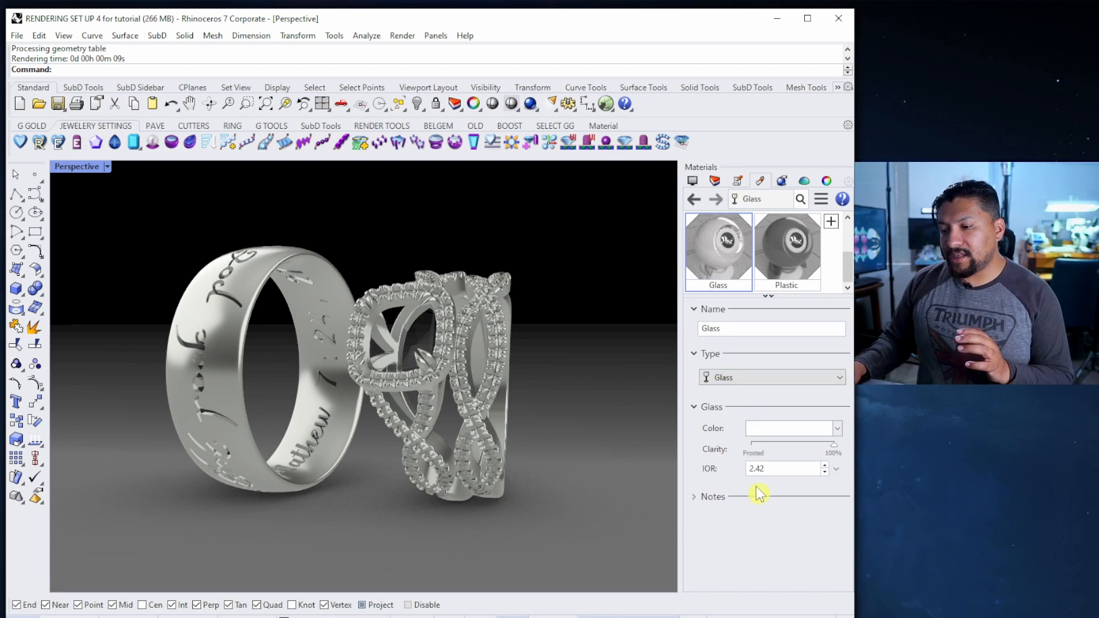
{"action": "left_click", "coordinate": [824, 466]}
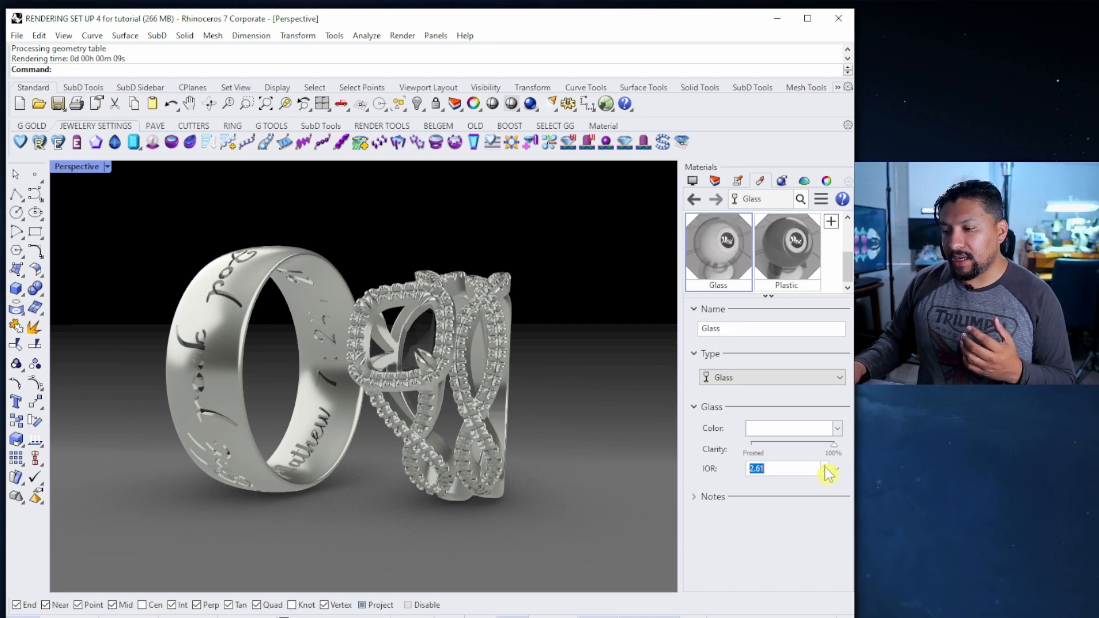
{"action": "left_click", "coordinate": [825, 466]}
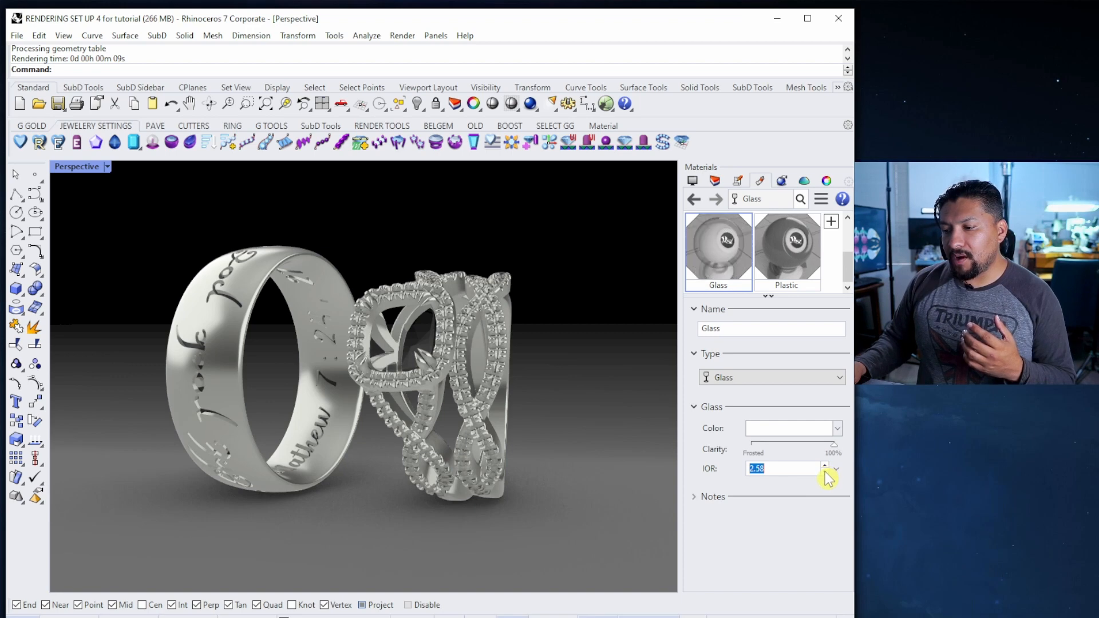
{"action": "left_click", "coordinate": [824, 471]}
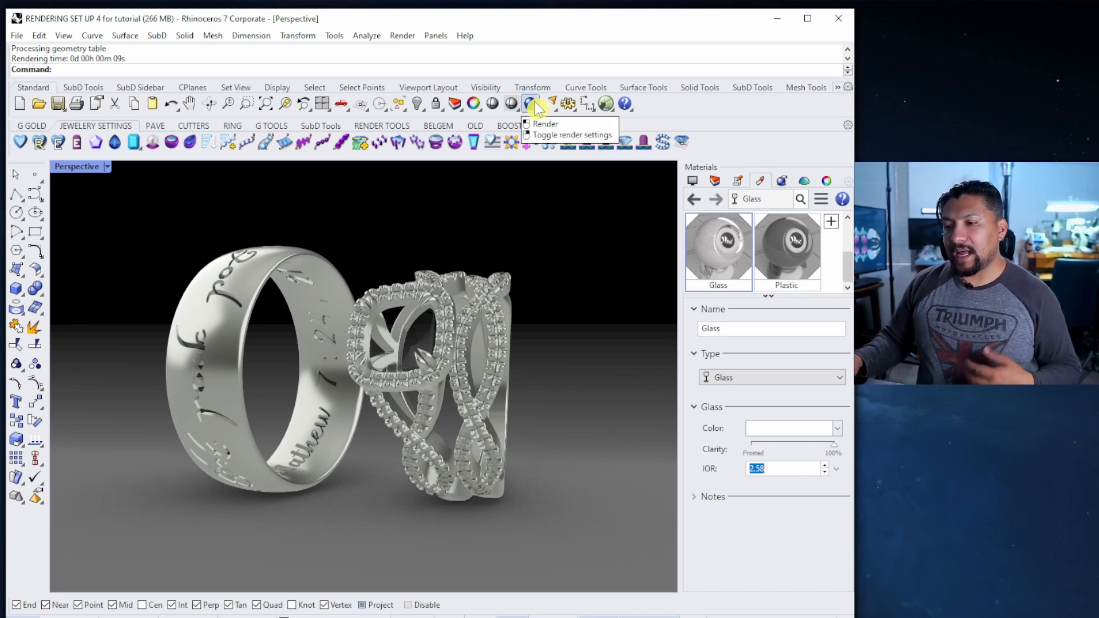
Set the Plaster material's colour to Light Gray and test-render the rings
{"action": "left_click_drag", "start_coordinate": [847, 288], "coordinate": [846, 243]}
{"action": "left_click", "coordinate": [787, 241]}
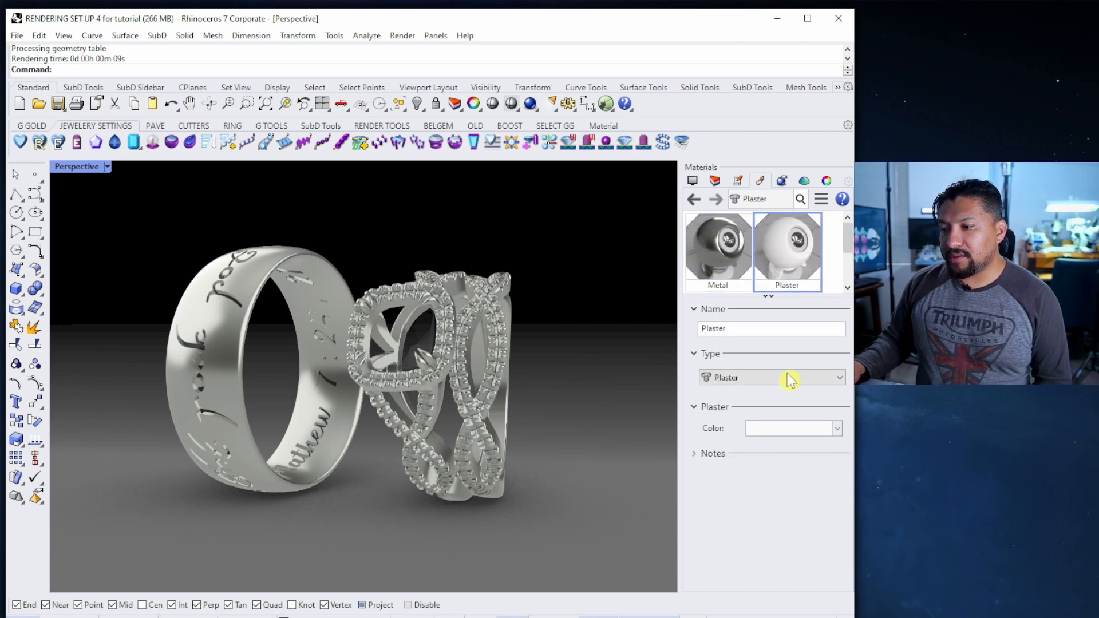
{"action": "left_click", "coordinate": [790, 429]}
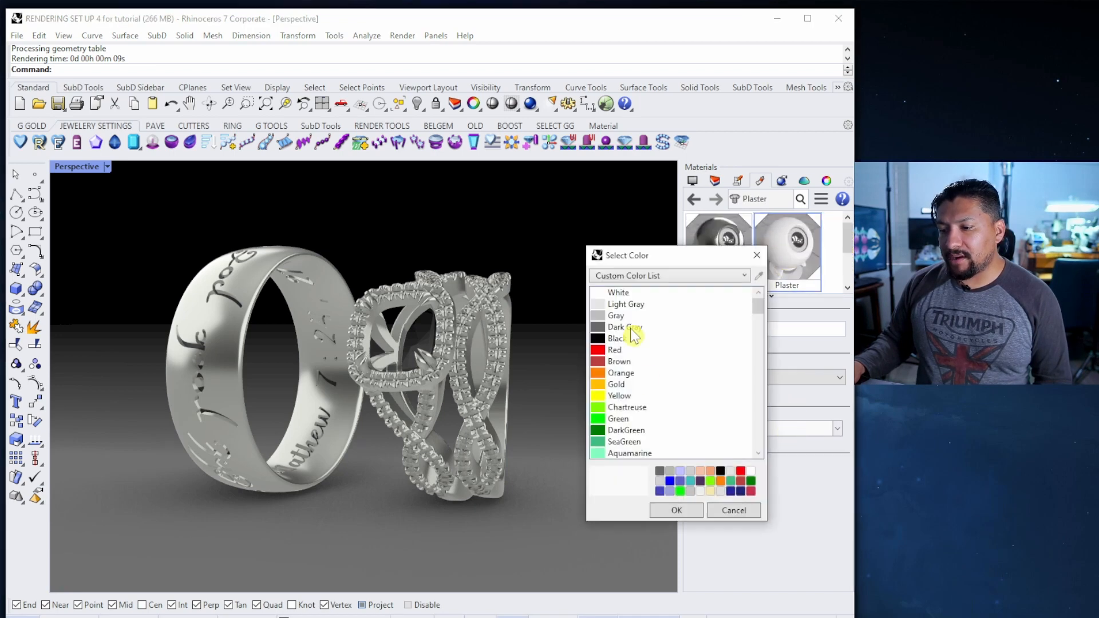
{"action": "left_click", "coordinate": [601, 304]}
{"action": "left_click", "coordinate": [686, 511]}
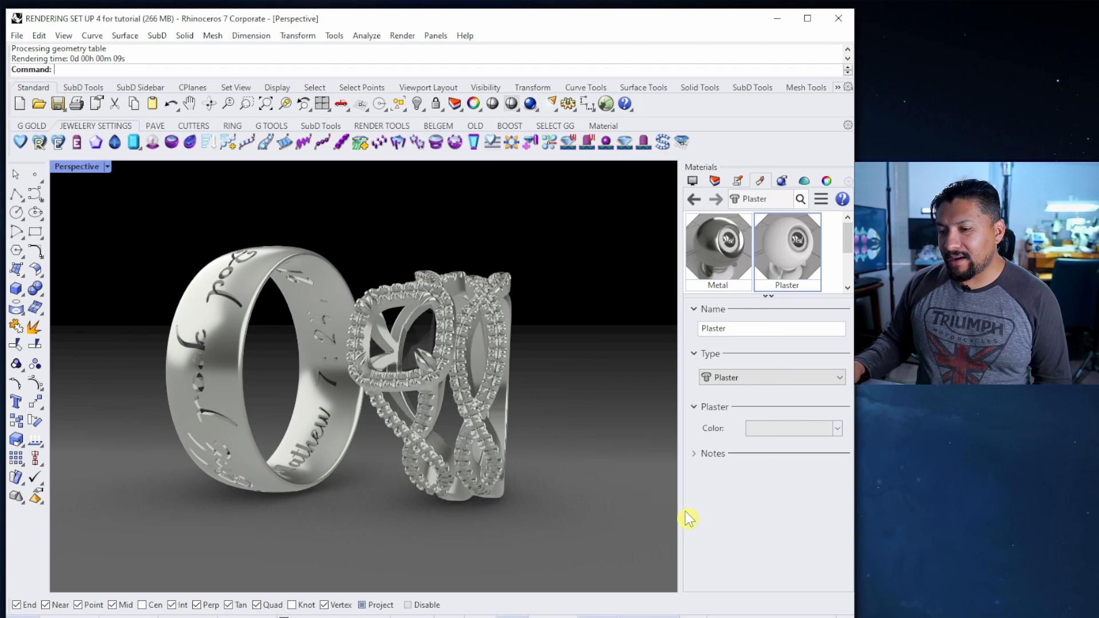
{"action": "left_click", "coordinate": [530, 105]}
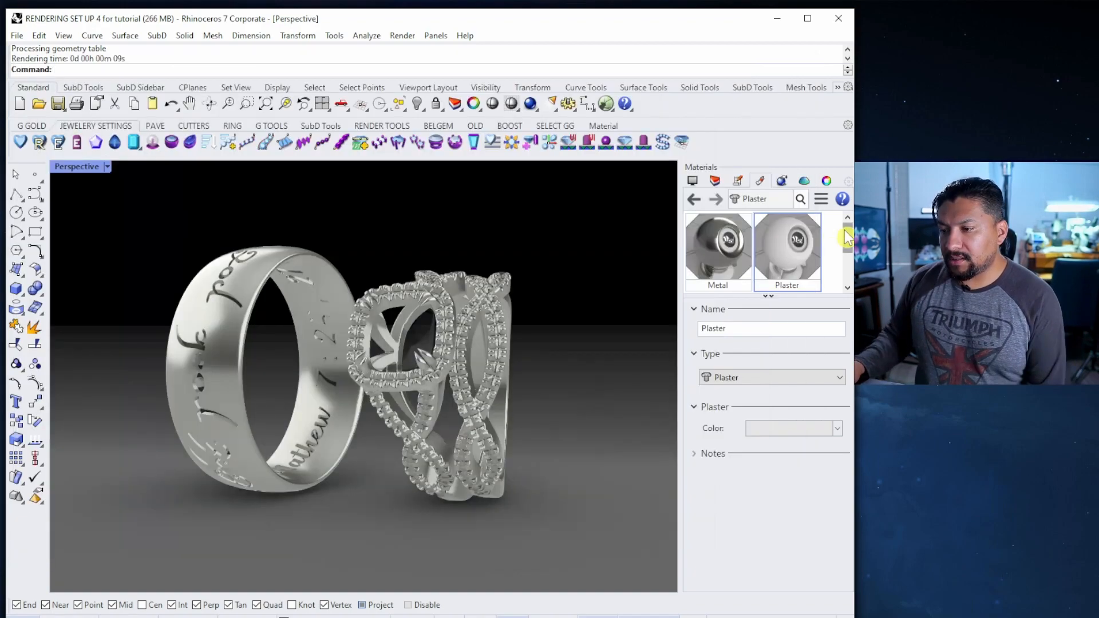
Set the Plastic material's colour to Black and test-render the rings again
{"action": "left_click_drag", "start_coordinate": [845, 232], "coordinate": [848, 263]}
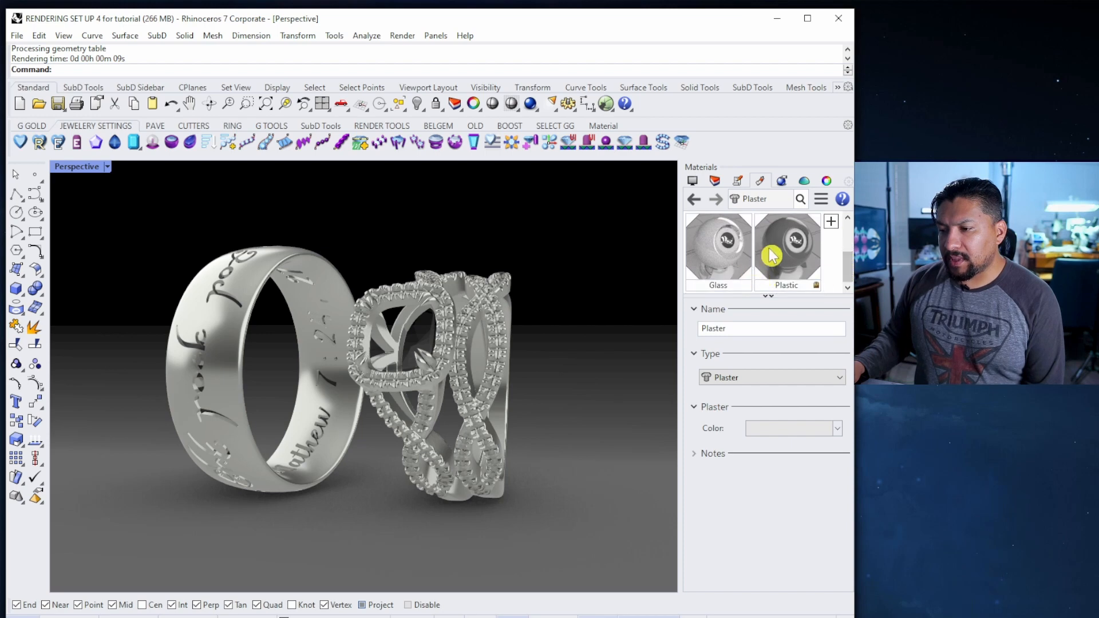
{"action": "left_click", "coordinate": [792, 261]}
{"action": "left_click", "coordinate": [797, 430]}
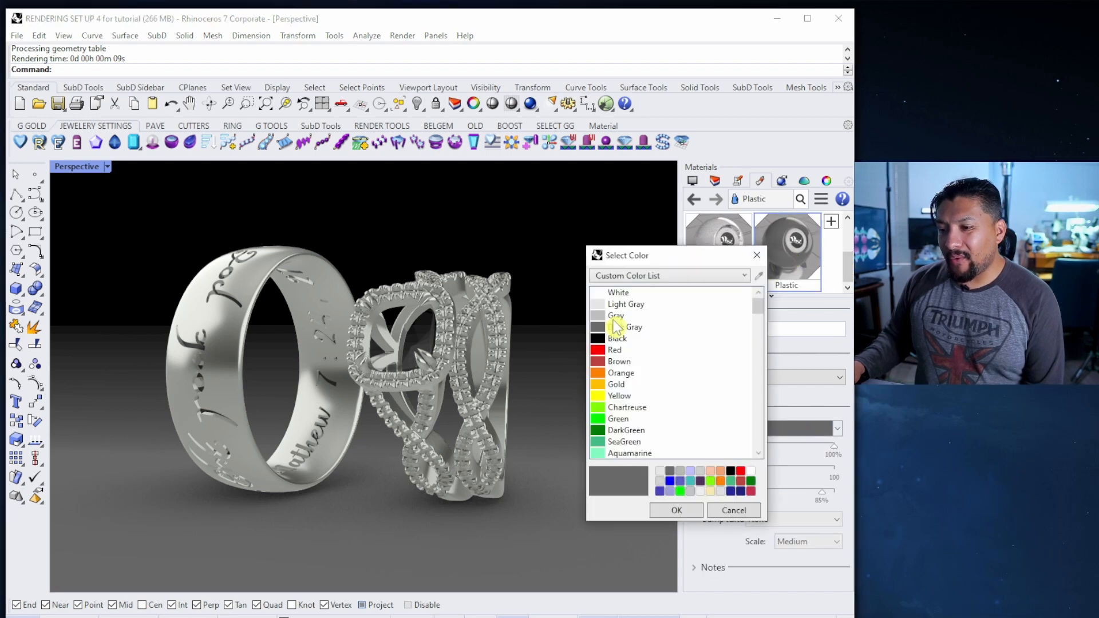
{"action": "left_click", "coordinate": [601, 339]}
{"action": "left_click", "coordinate": [676, 510]}
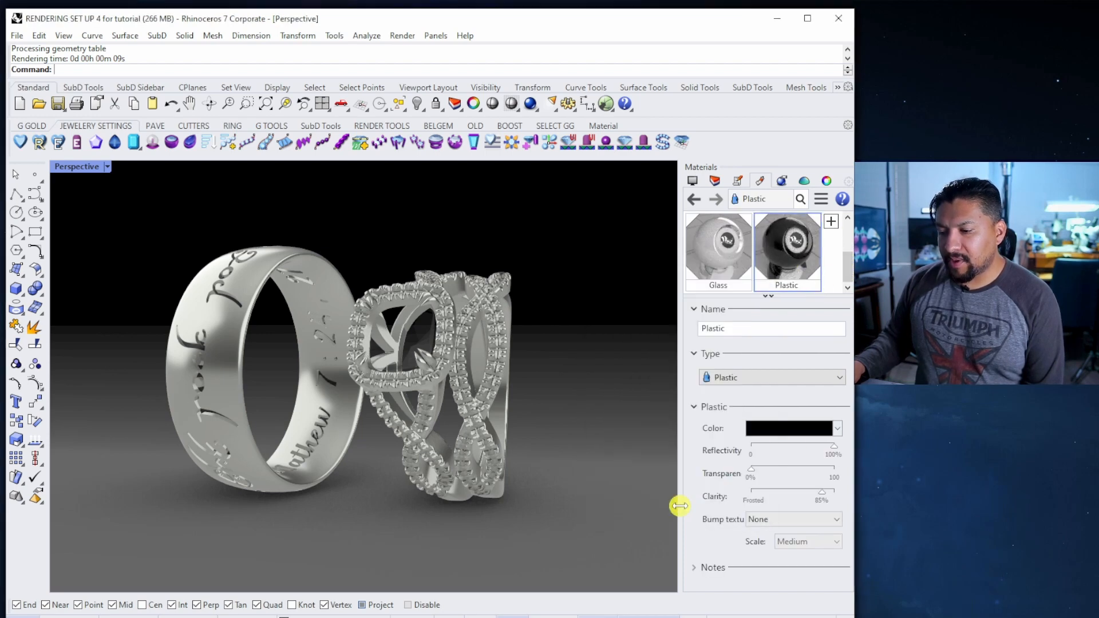
{"action": "left_click", "coordinate": [530, 104]}
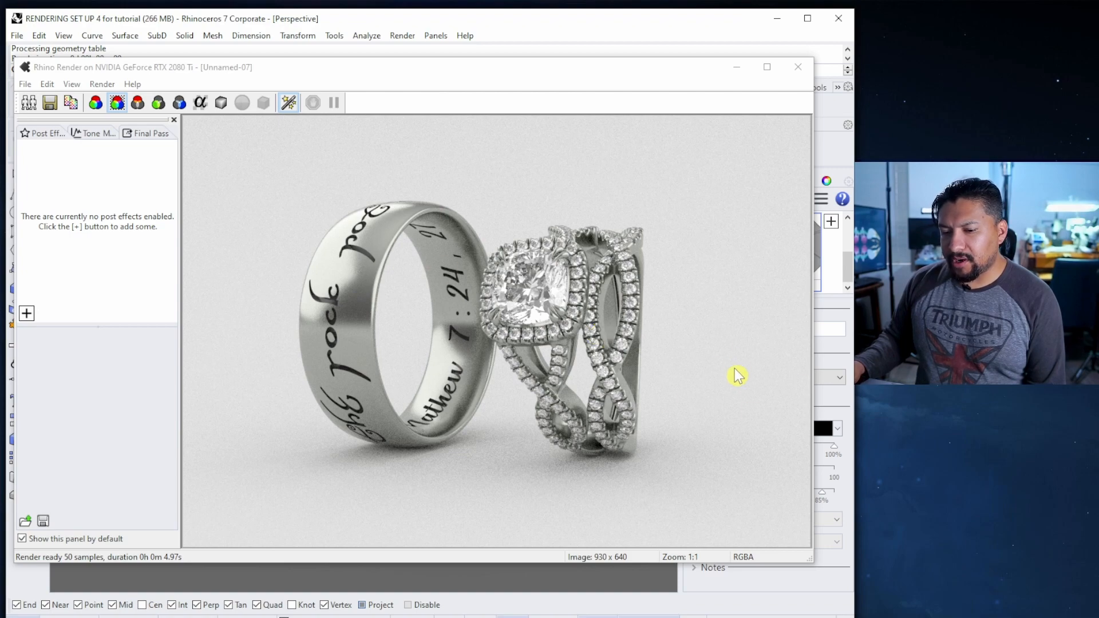
{"action": "left_click", "coordinate": [798, 66]}
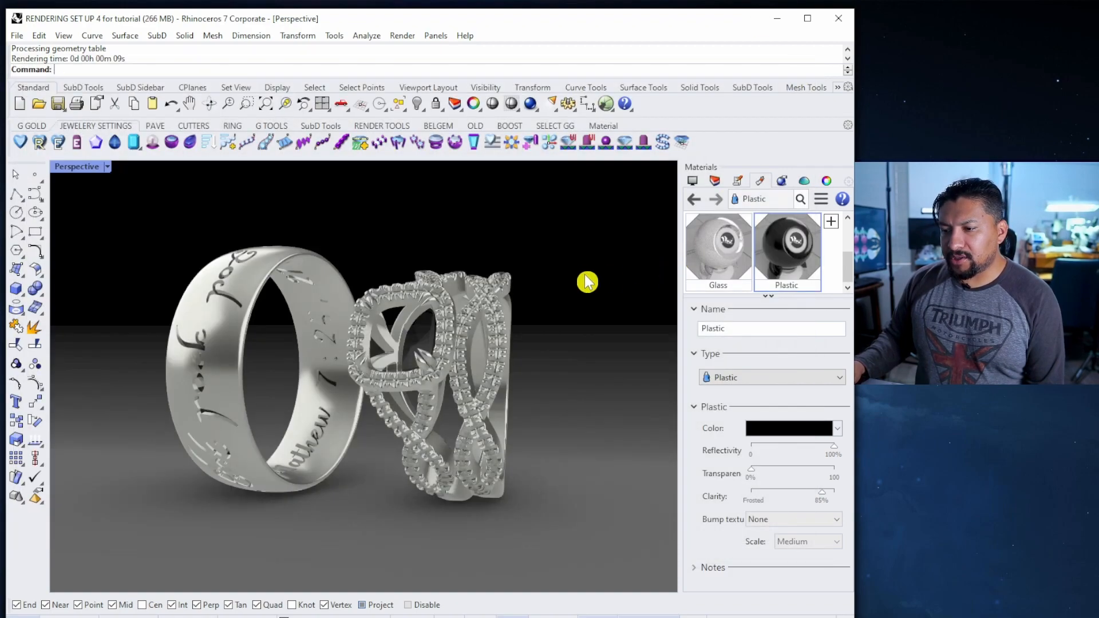
Change the Plaster colour to Black and test-render the rings with the dark backdrop
{"action": "left_click_drag", "start_coordinate": [847, 265], "coordinate": [848, 234]}
{"action": "left_click", "coordinate": [787, 247]}
{"action": "left_click", "coordinate": [794, 432]}
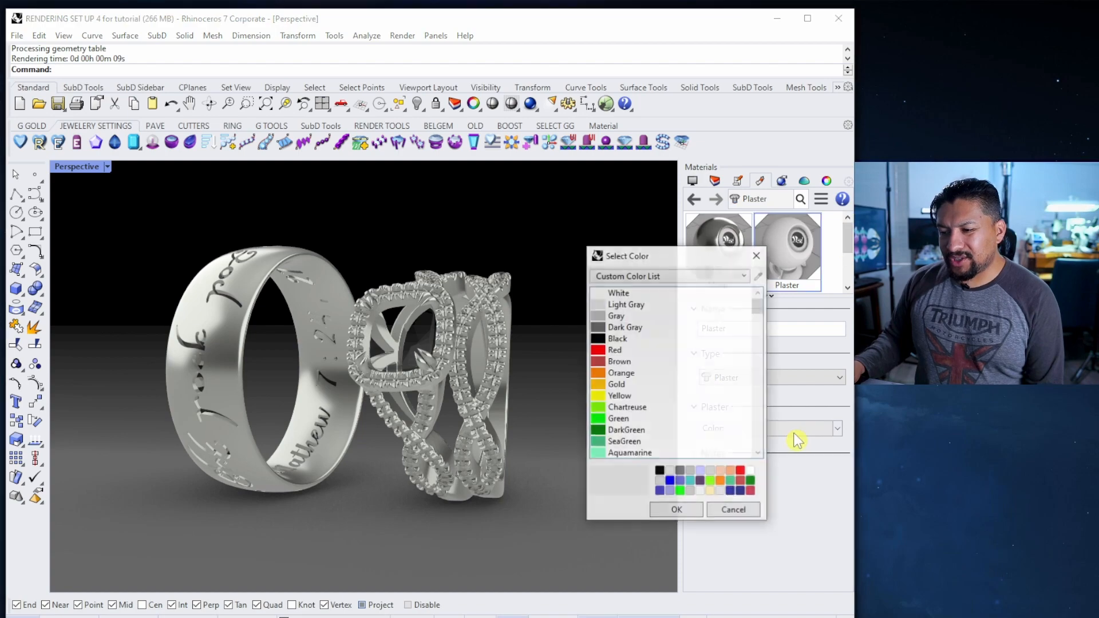
{"action": "double_click", "coordinate": [618, 339]}
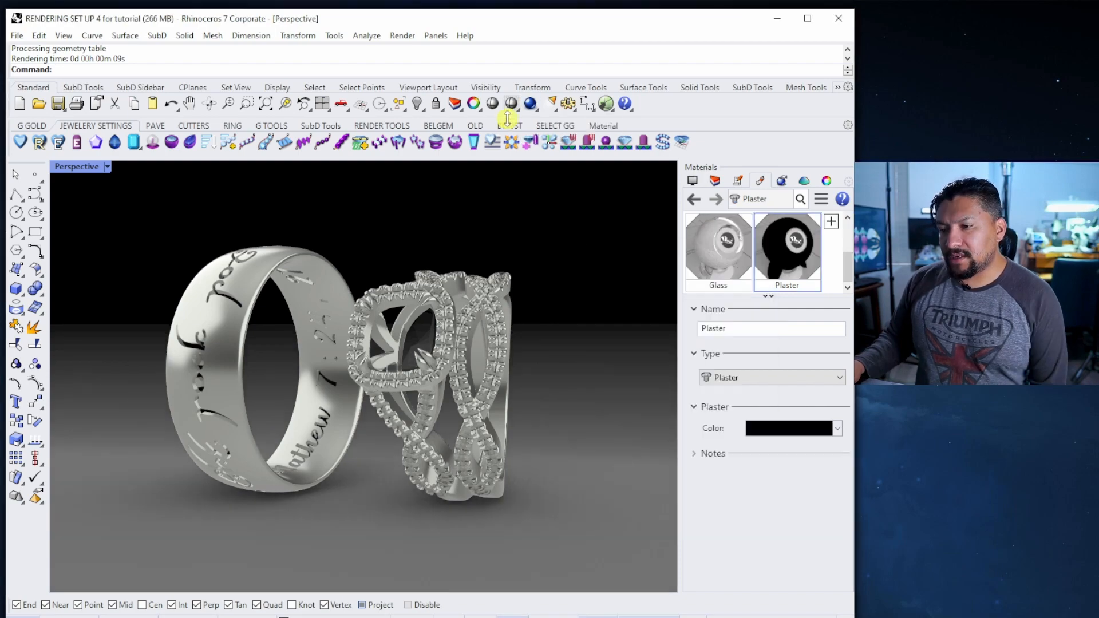
{"action": "left_click", "coordinate": [534, 103]}
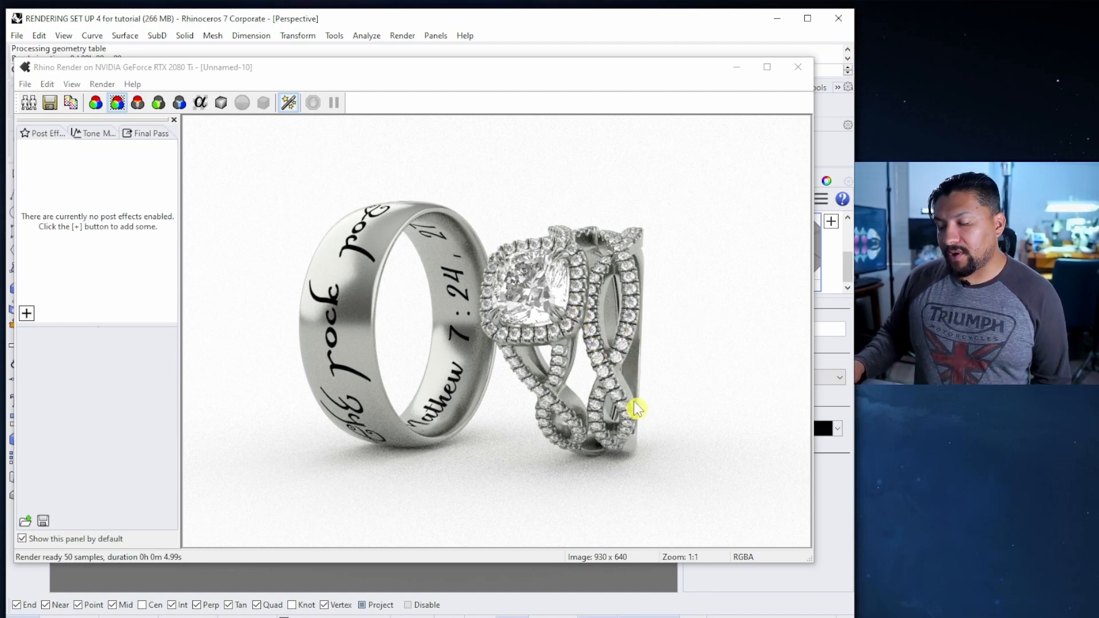
{"action": "left_click", "coordinate": [799, 70]}
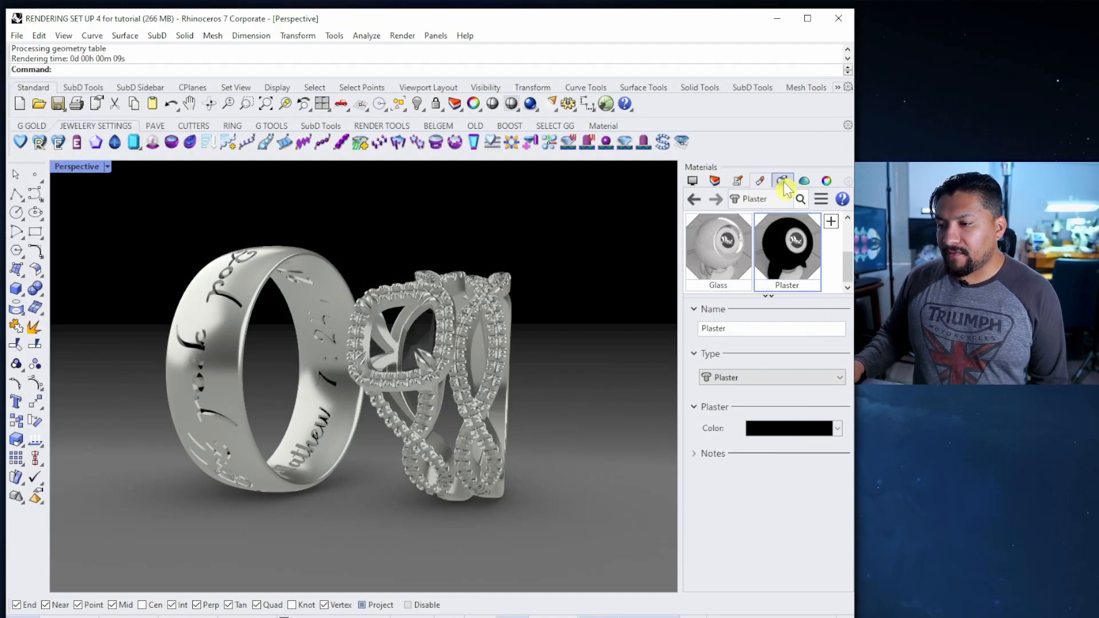
{"action": "left_click", "coordinate": [848, 182]}
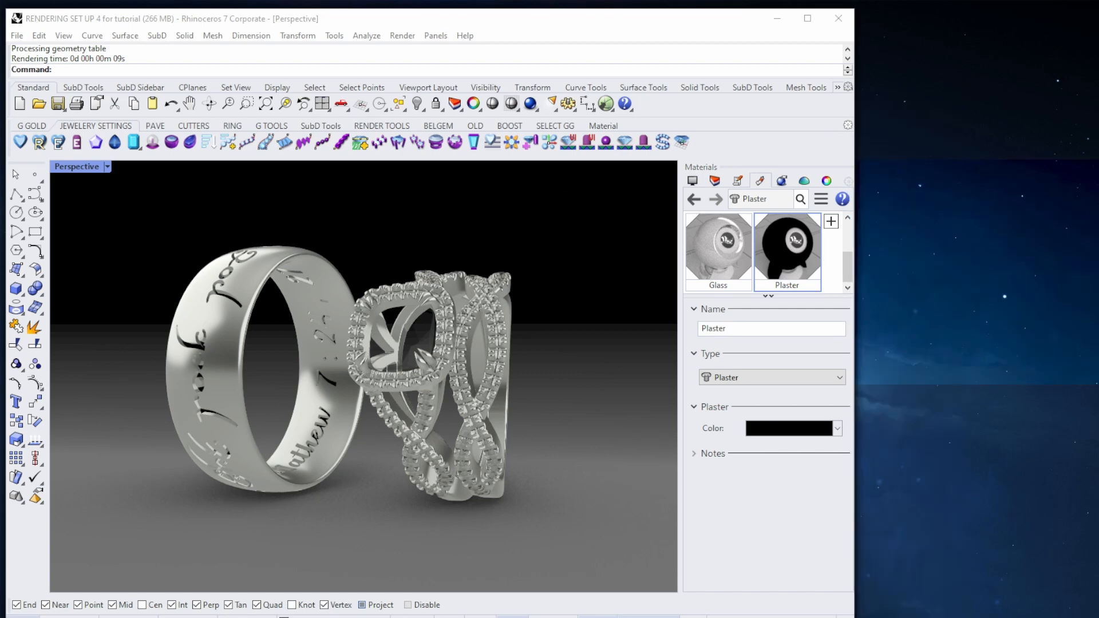
Bring up the Environments panel and select the GemStudio environment
{"action": "left_click", "coordinate": [848, 181]}
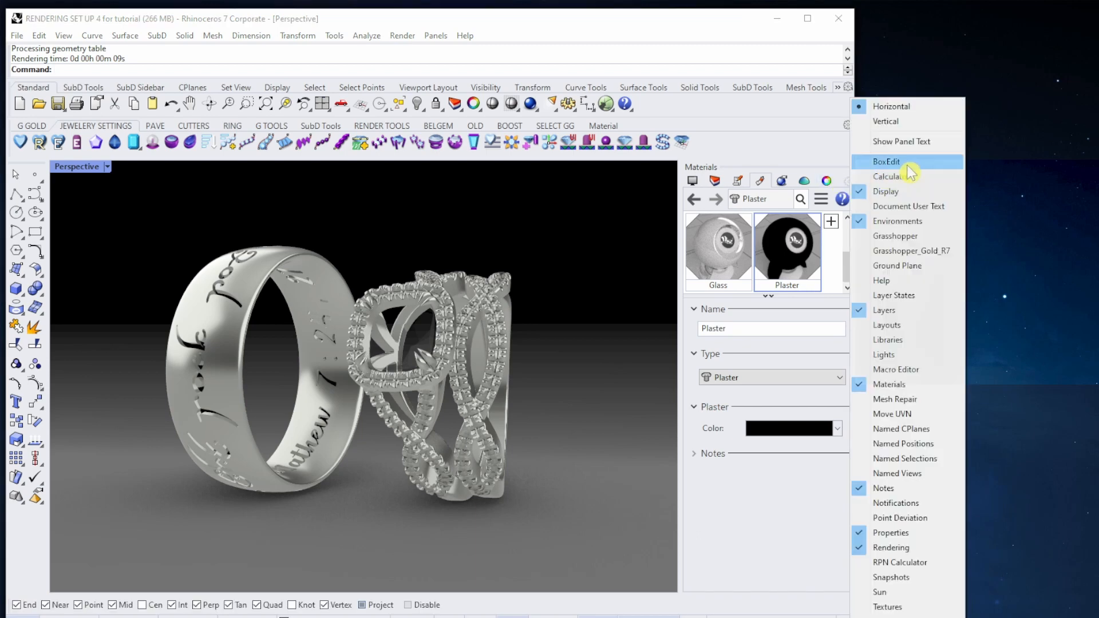
{"action": "left_click", "coordinate": [862, 225]}
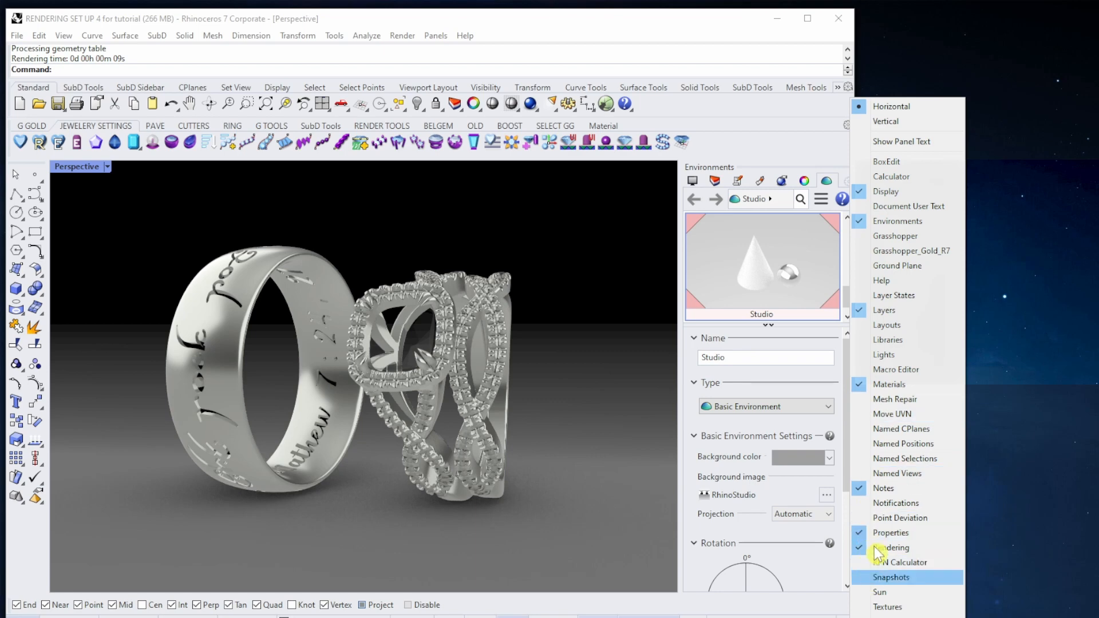
{"action": "left_click", "coordinate": [797, 158]}
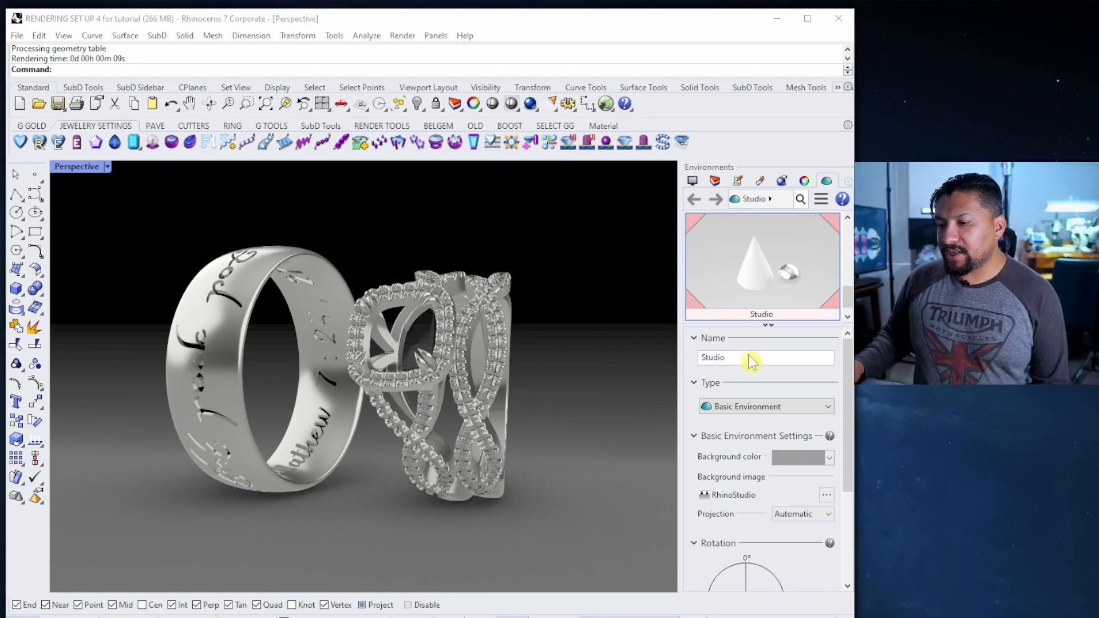
{"action": "mouse_move", "coordinate": [847, 375]}
{"action": "left_mouse_down"}
{"action": "mouse_move", "coordinate": [850, 455]}
{"action": "mouse_move", "coordinate": [850, 364]}
{"action": "left_mouse_up"}
{"action": "left_click_drag", "start_coordinate": [848, 296], "coordinate": [849, 227]}
{"action": "left_click", "coordinate": [764, 255]}
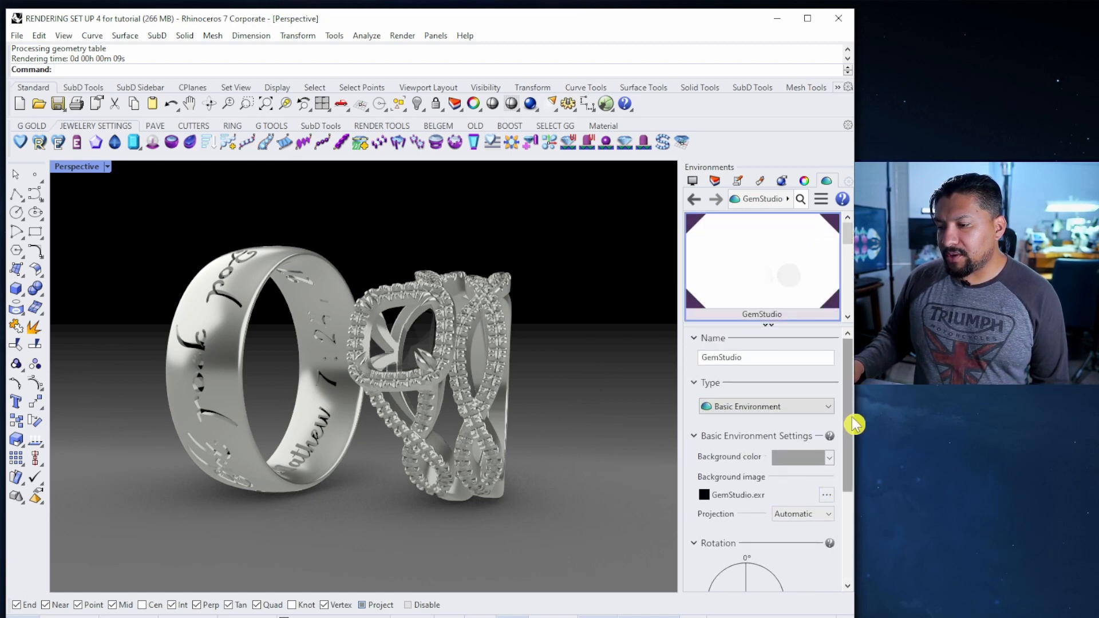
Give GemStudio (1) a rotation of 318.2° and an intensity of 1.1
{"action": "left_click_drag", "start_coordinate": [852, 417], "coordinate": [851, 499]}
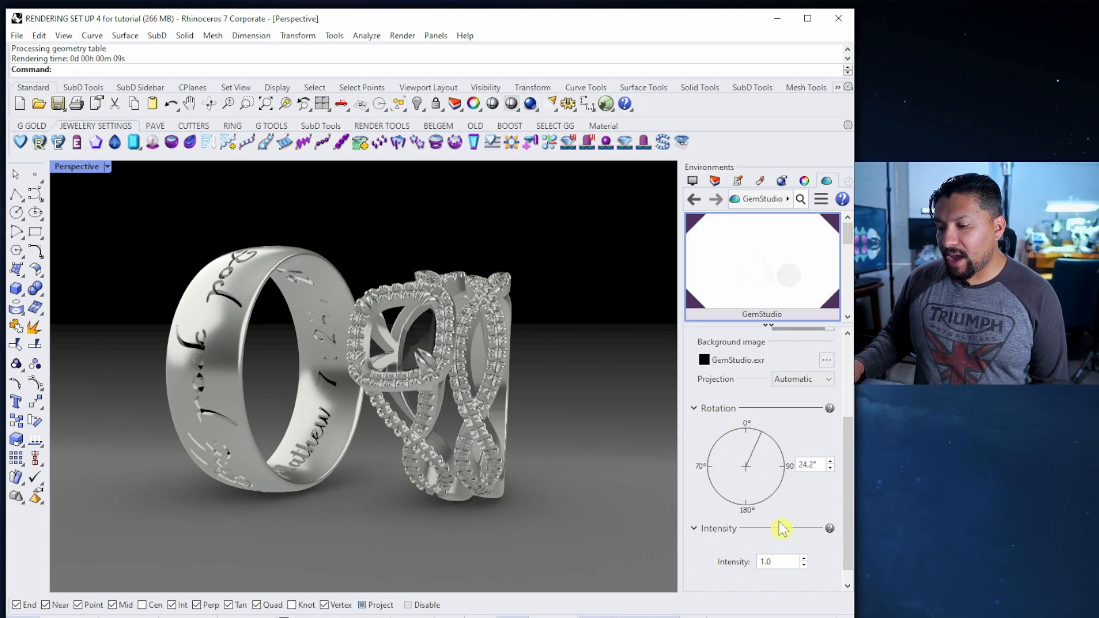
{"action": "left_click", "coordinate": [804, 566]}
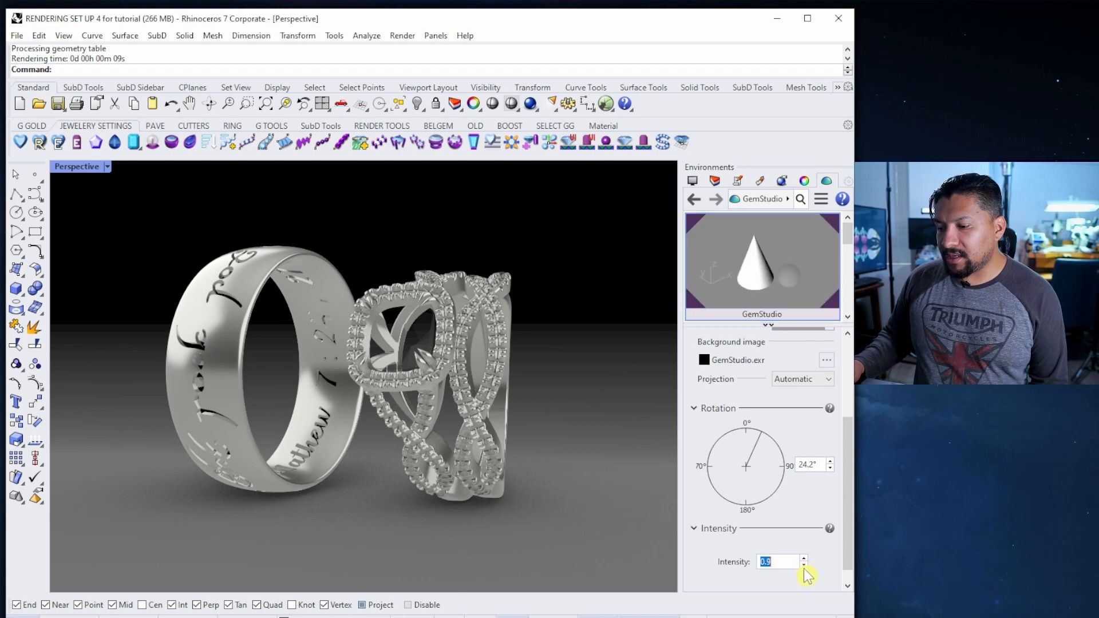
{"action": "left_click", "coordinate": [804, 558]}
{"action": "left_click", "coordinate": [804, 559]}
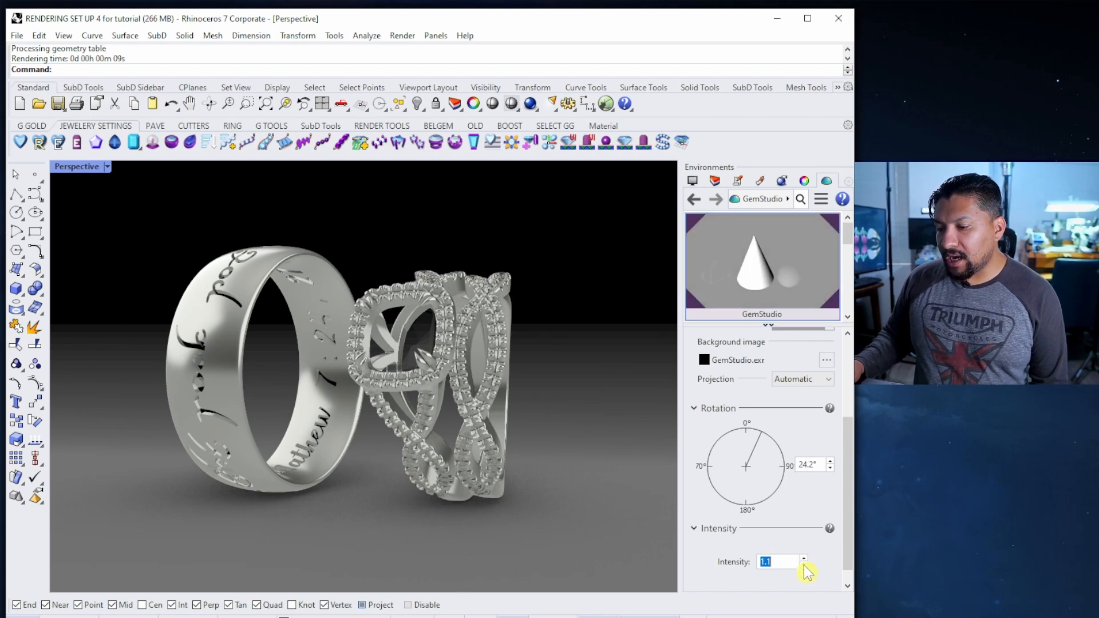
{"action": "left_click", "coordinate": [804, 565]}
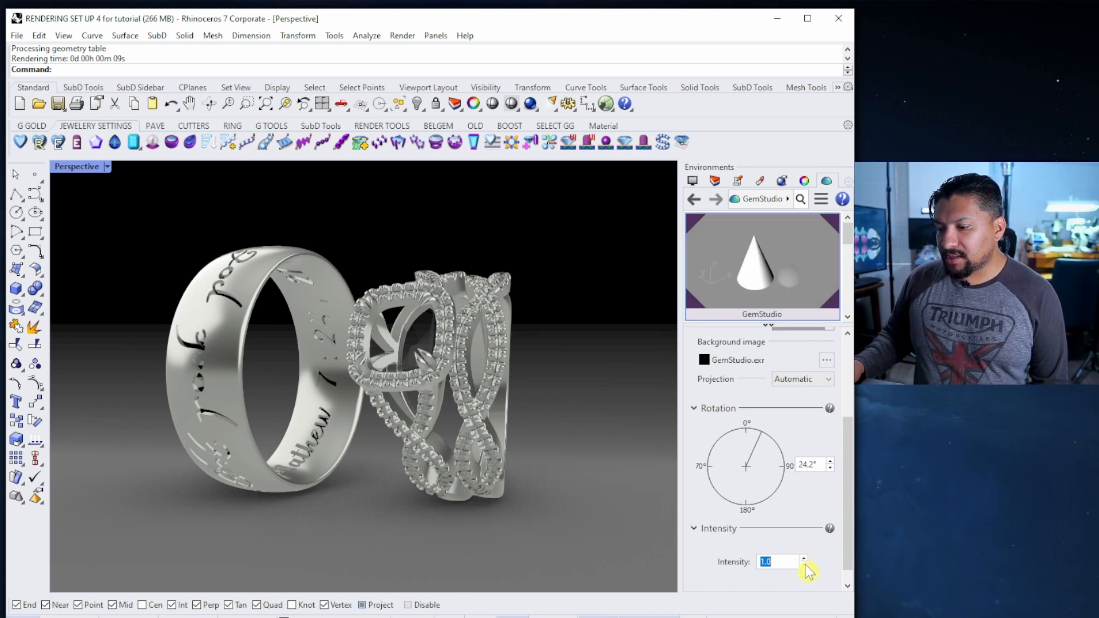
{"action": "left_click_drag", "start_coordinate": [848, 232], "coordinate": [847, 254]}
{"action": "left_click", "coordinate": [789, 272]}
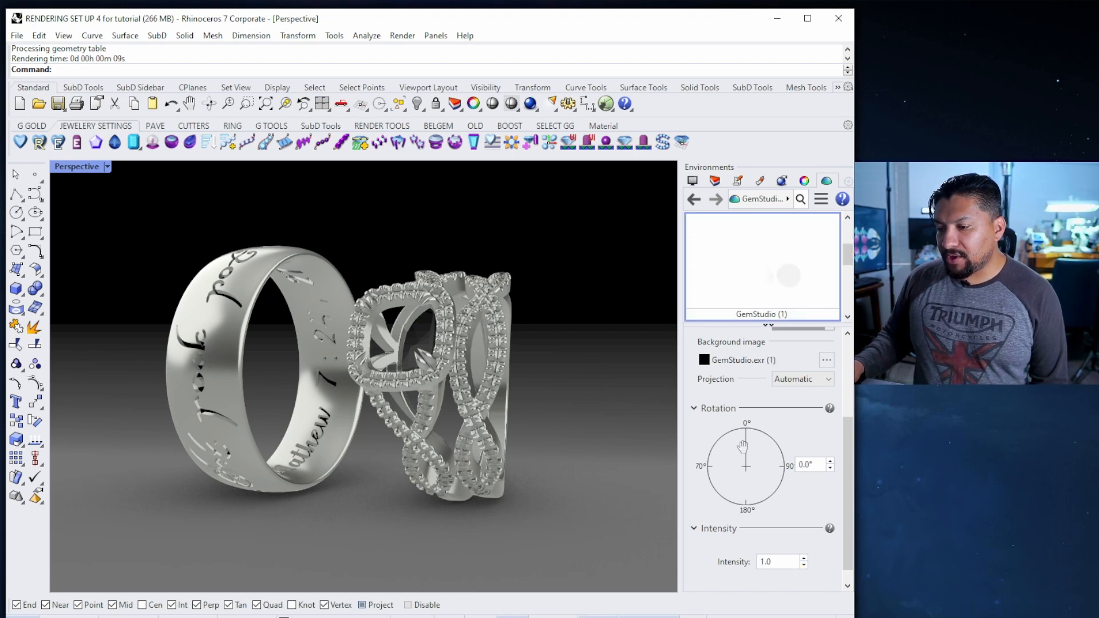
{"action": "left_click_drag", "start_coordinate": [741, 443], "coordinate": [722, 446]}
{"action": "left_click", "coordinate": [803, 558]}
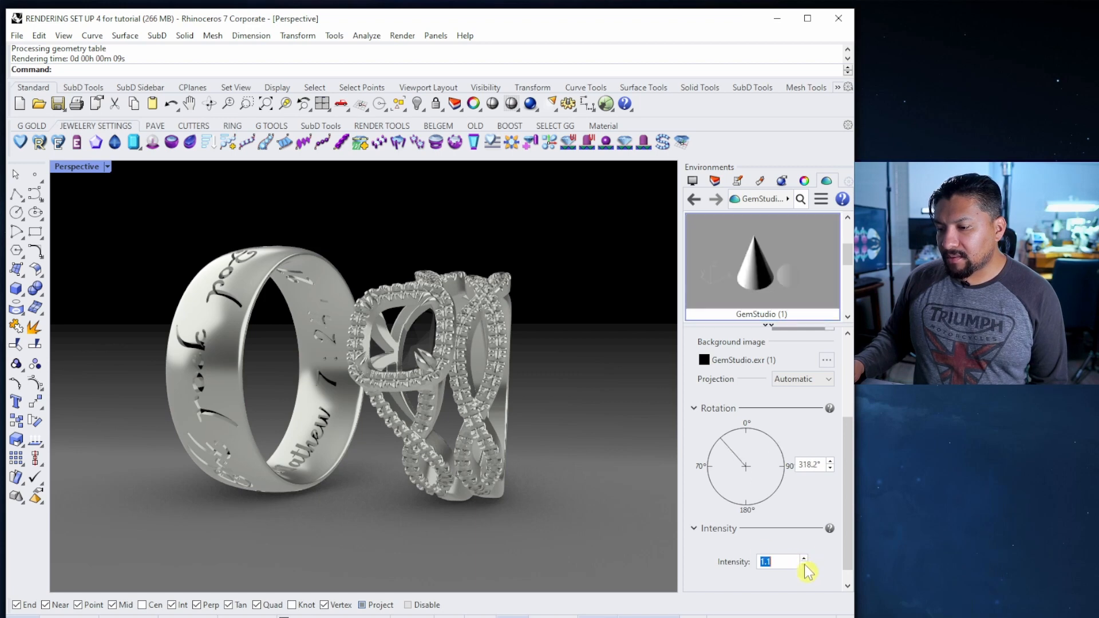
{"action": "left_click_drag", "start_coordinate": [845, 261], "coordinate": [849, 280]}
Switch to the Met Balcony NYC environment at intensity 1.1 and test-render
{"action": "left_click", "coordinate": [743, 265]}
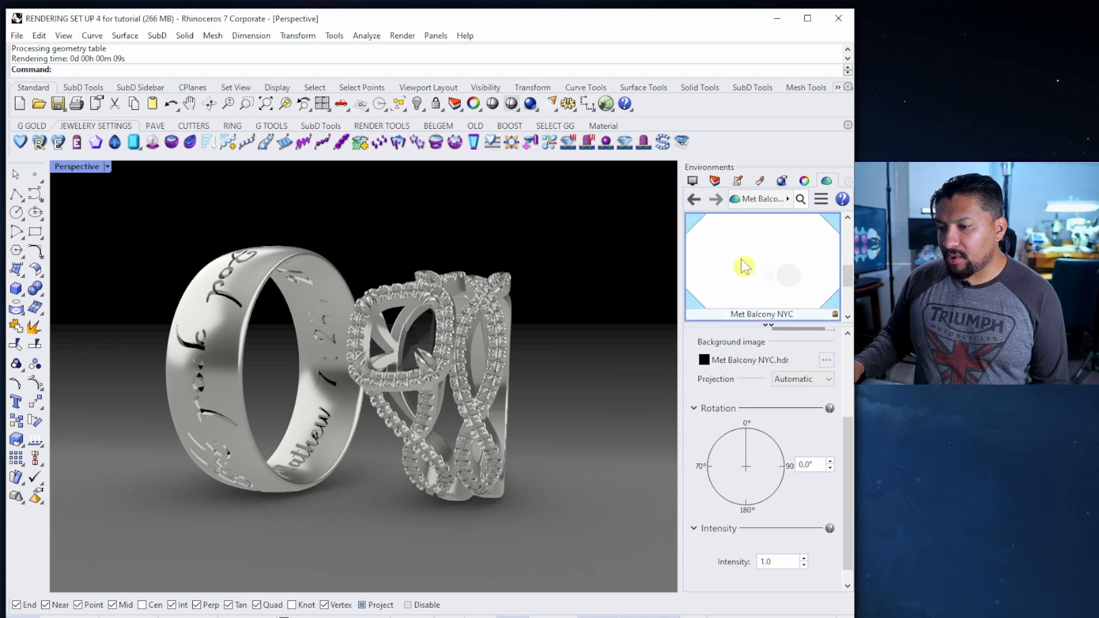
{"action": "left_click", "coordinate": [763, 437]}
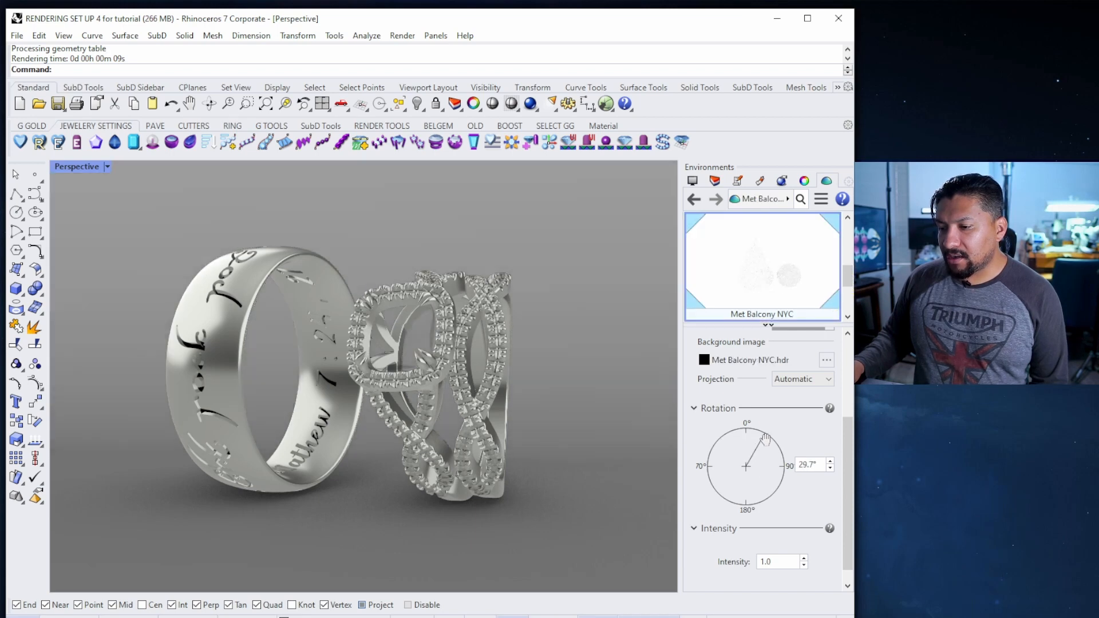
{"action": "mouse_move", "coordinate": [765, 436]}
{"action": "left_mouse_down"}
{"action": "mouse_move", "coordinate": [724, 438]}
{"action": "mouse_move", "coordinate": [767, 449]}
{"action": "left_mouse_up"}
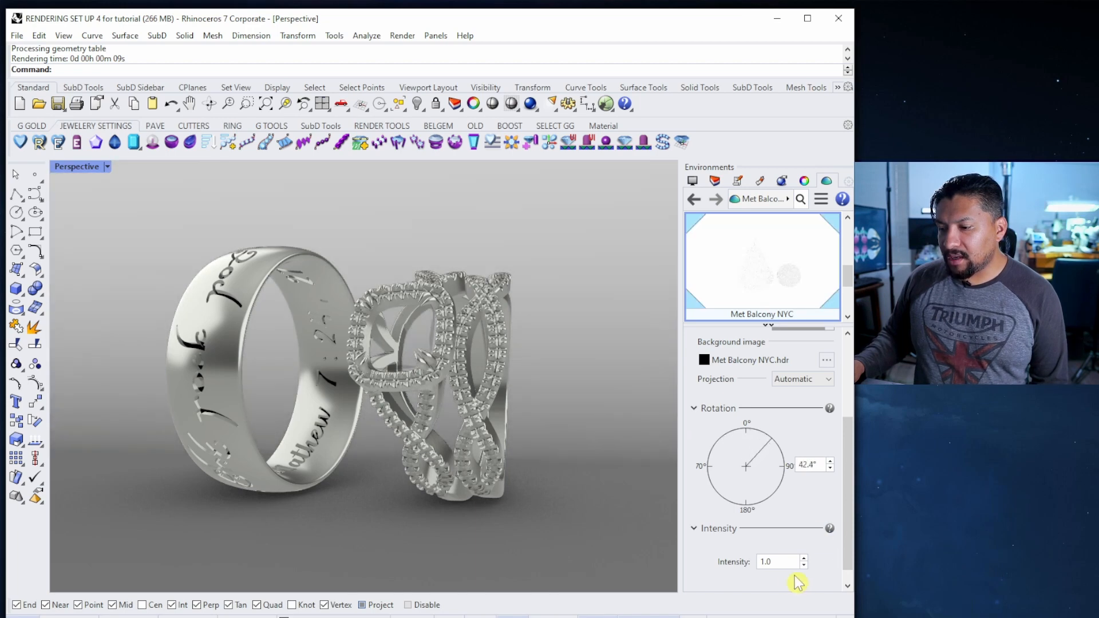
{"action": "left_click", "coordinate": [804, 558]}
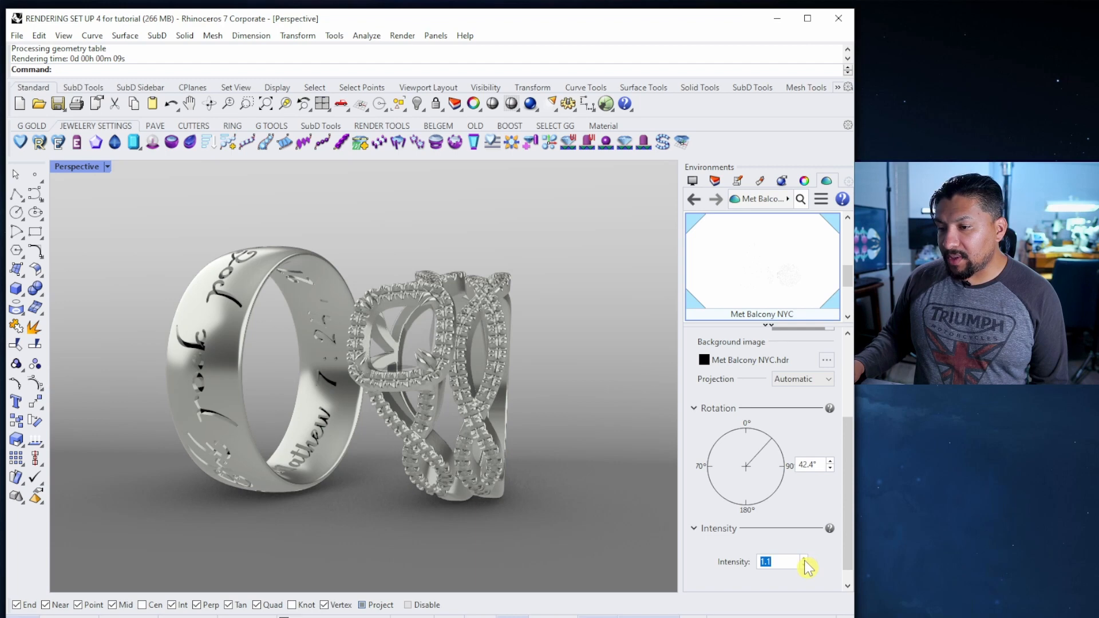
{"action": "left_click", "coordinate": [530, 104]}
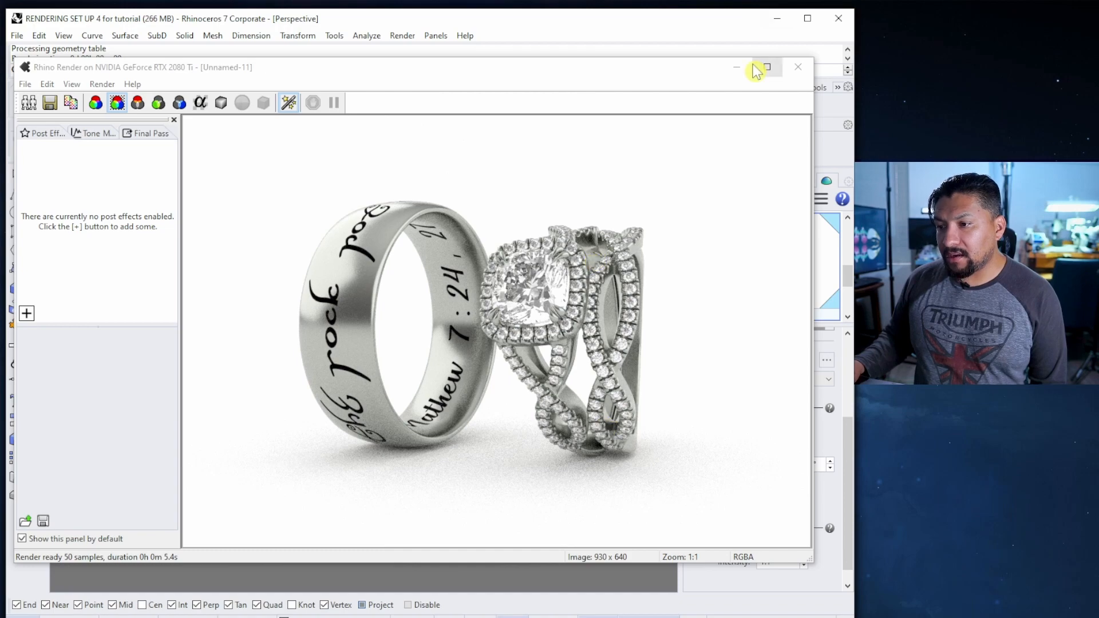
{"action": "left_click", "coordinate": [798, 67]}
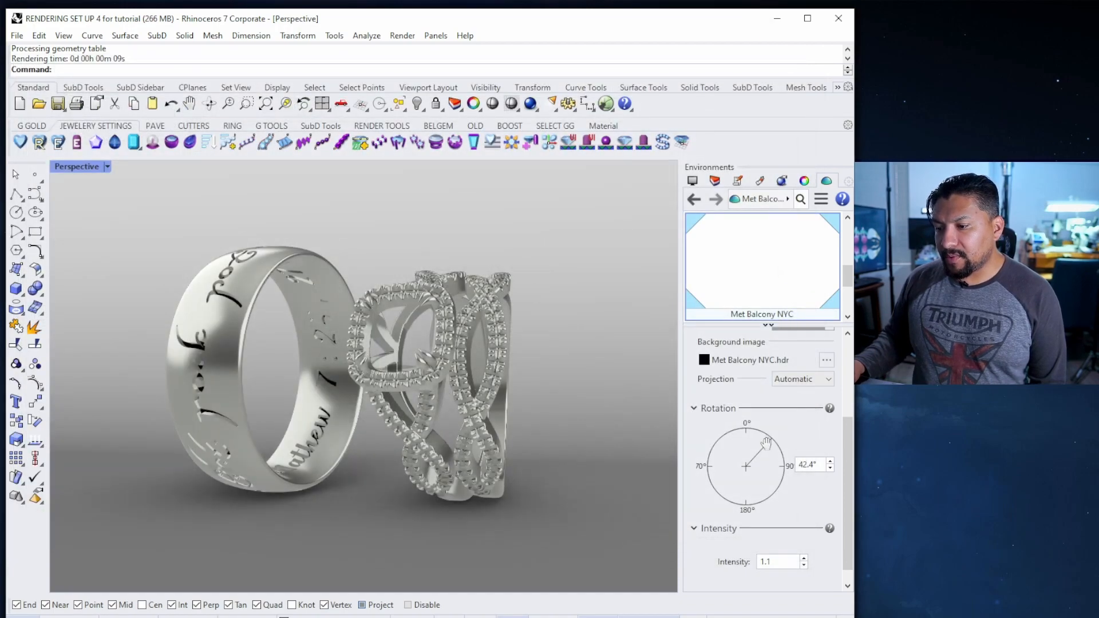
Rotate Met Balcony NYC to 320.3° and render the rings again
{"action": "left_click_drag", "start_coordinate": [766, 442], "coordinate": [721, 438]}
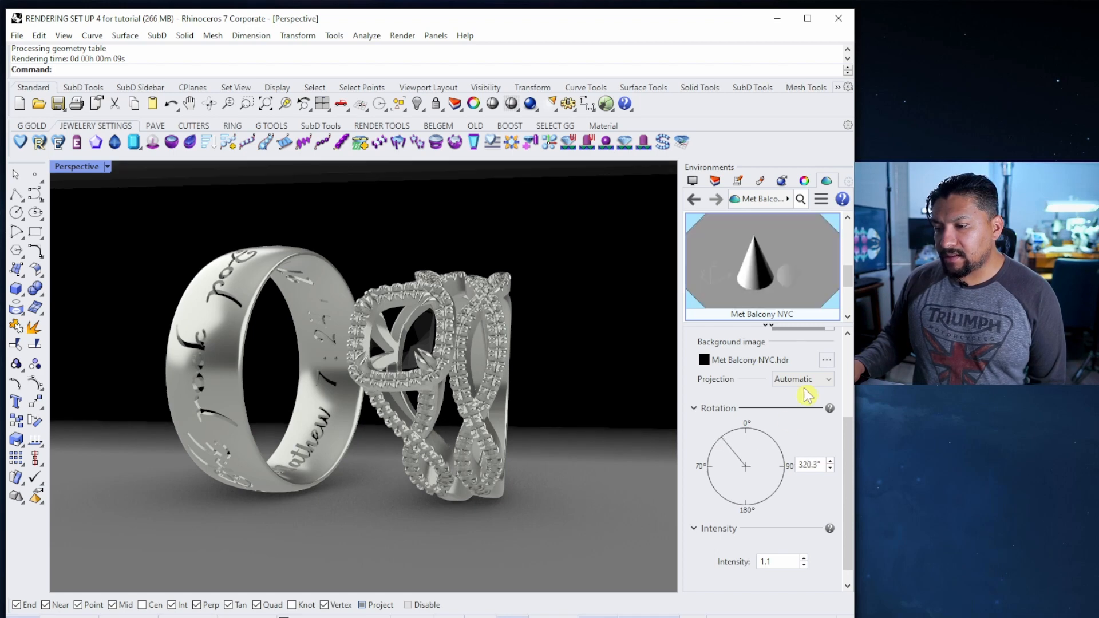
{"action": "left_click", "coordinate": [530, 105]}
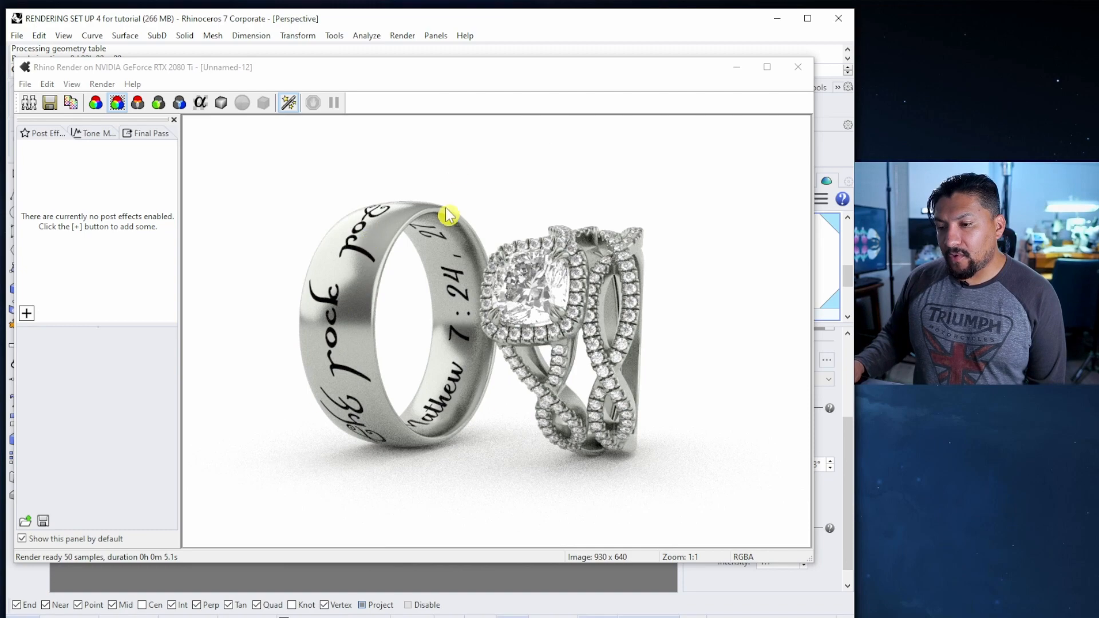
{"action": "left_click", "coordinate": [801, 70]}
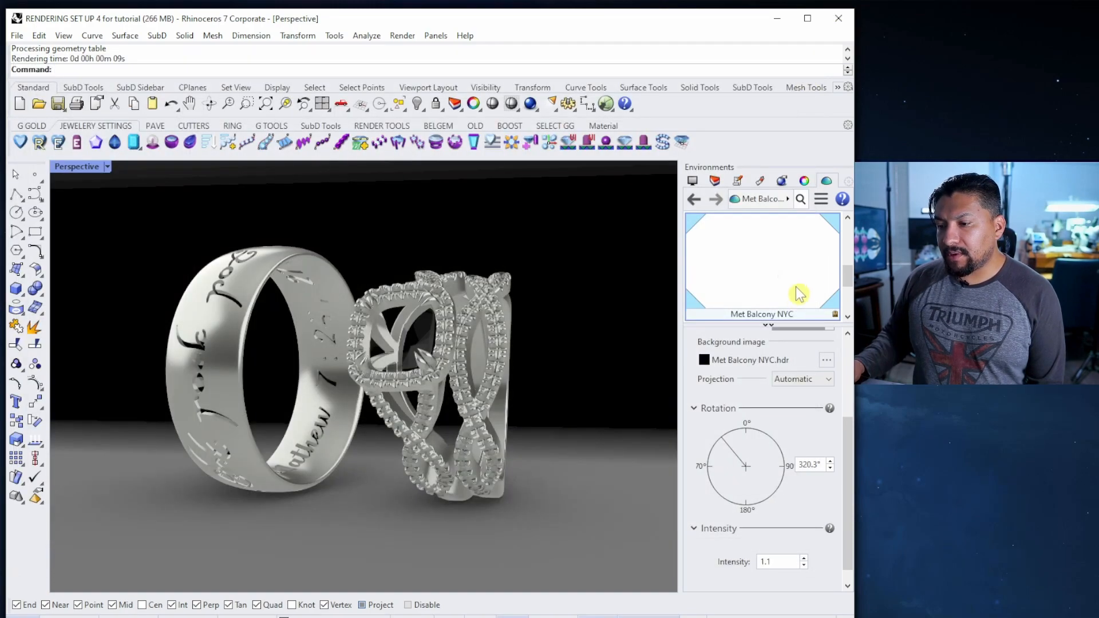
Change the black Plaster material to type Plastic with about 70% reflectivity, then test-render
{"action": "left_click", "coordinate": [760, 182]}
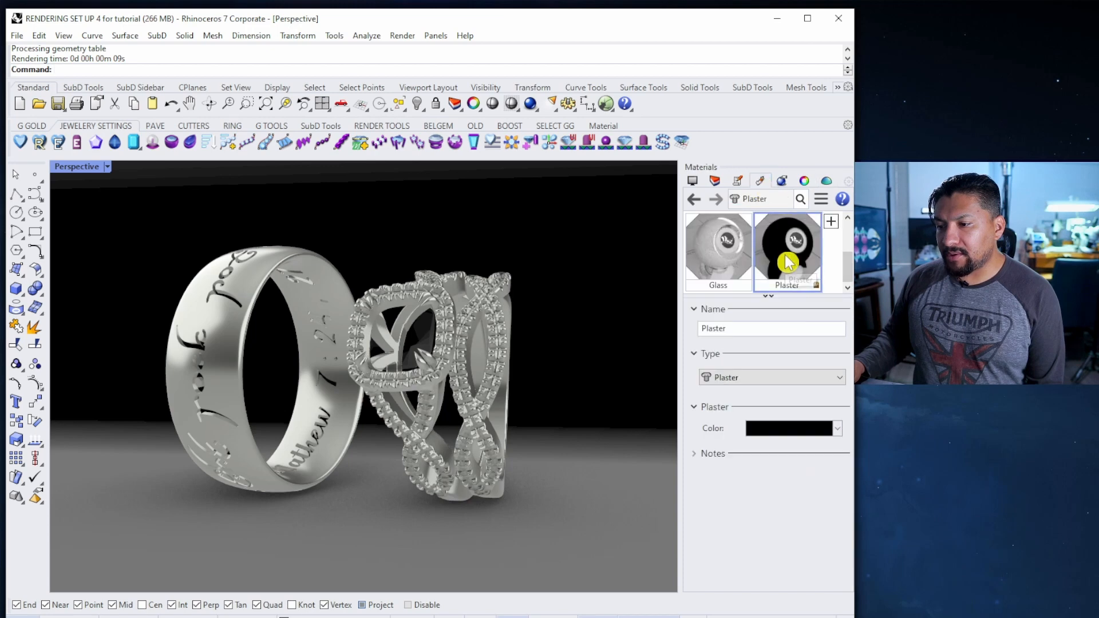
{"action": "left_click", "coordinate": [748, 380]}
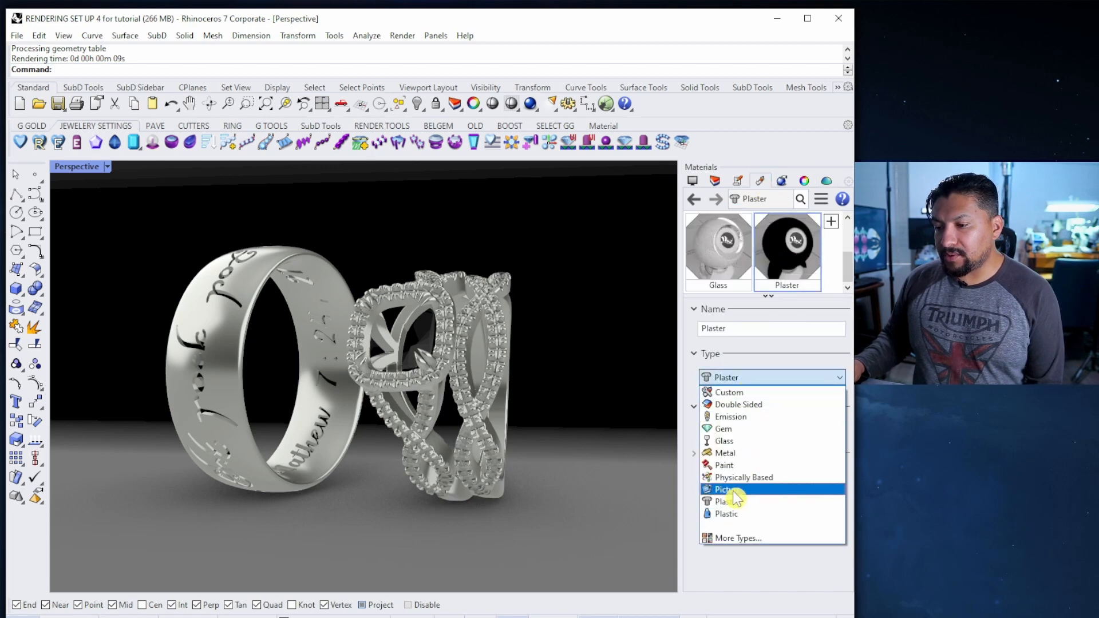
{"action": "left_click", "coordinate": [744, 514]}
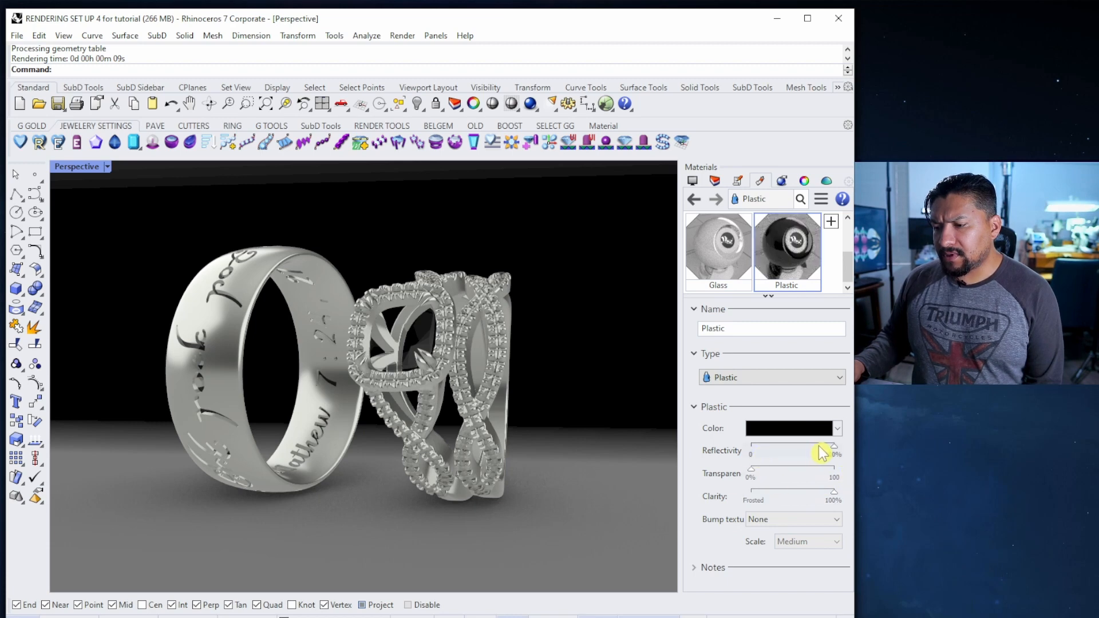
{"action": "left_click_drag", "start_coordinate": [820, 454], "coordinate": [811, 453]}
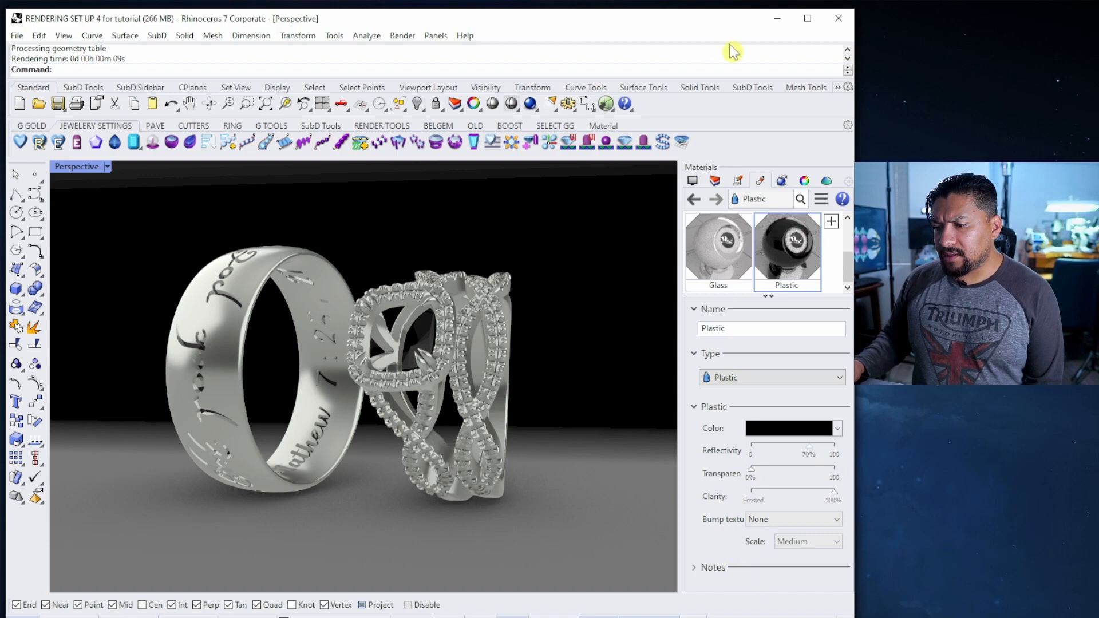
{"action": "left_click", "coordinate": [530, 105]}
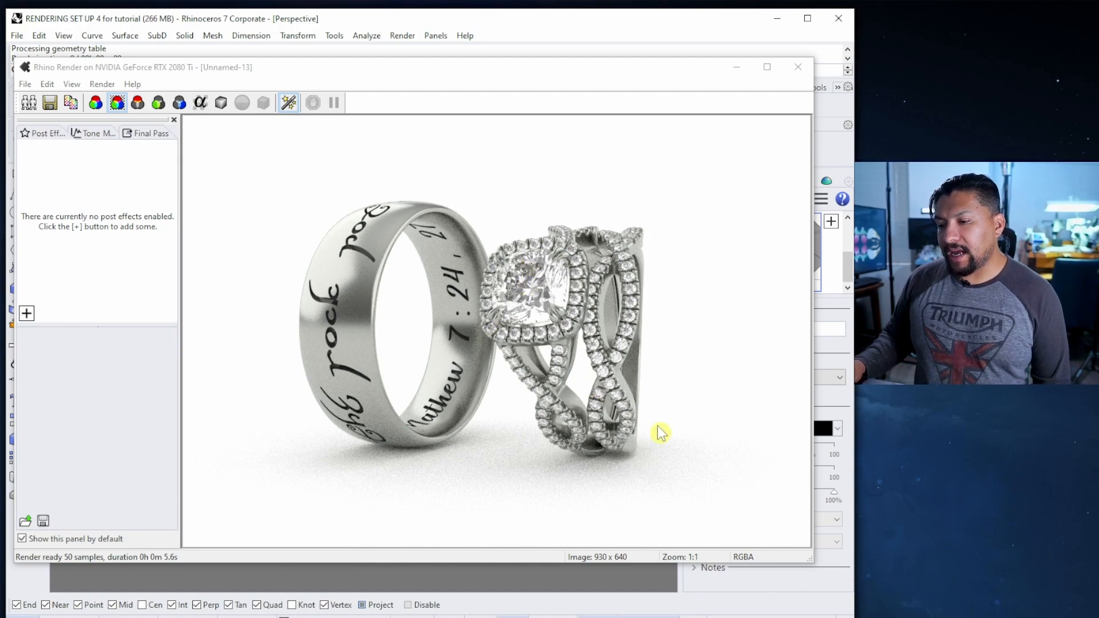
{"action": "left_click", "coordinate": [797, 67]}
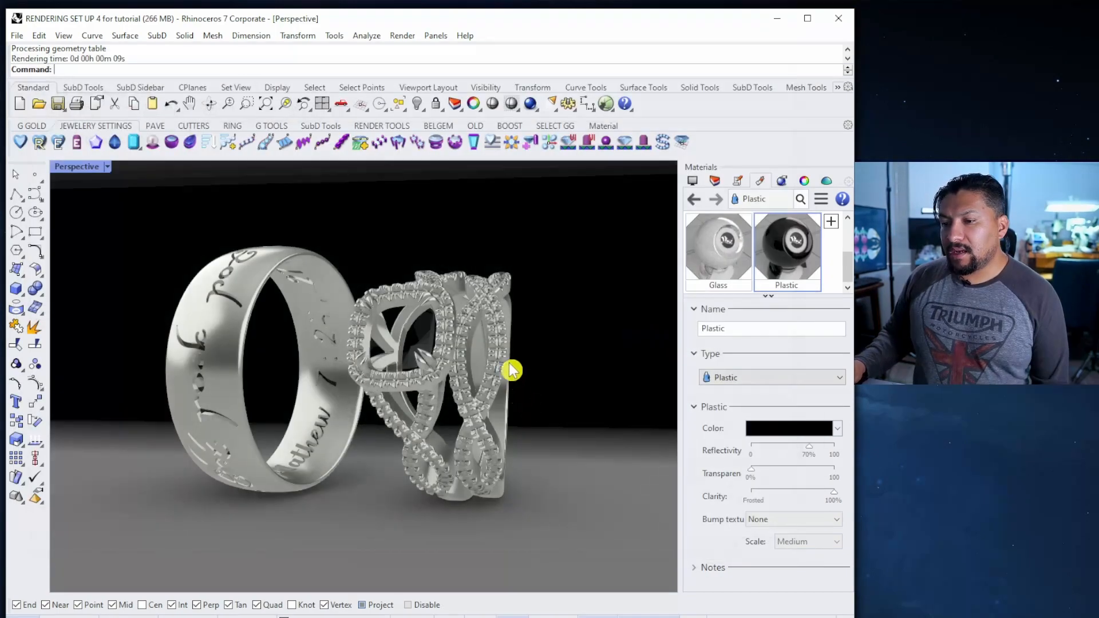
Tilt the Perspective view of the rings slightly and render from the new angle
{"action": "right_click_drag", "start_coordinate": [507, 335], "coordinate": [507, 373]}
{"action": "left_click", "coordinate": [531, 103]}
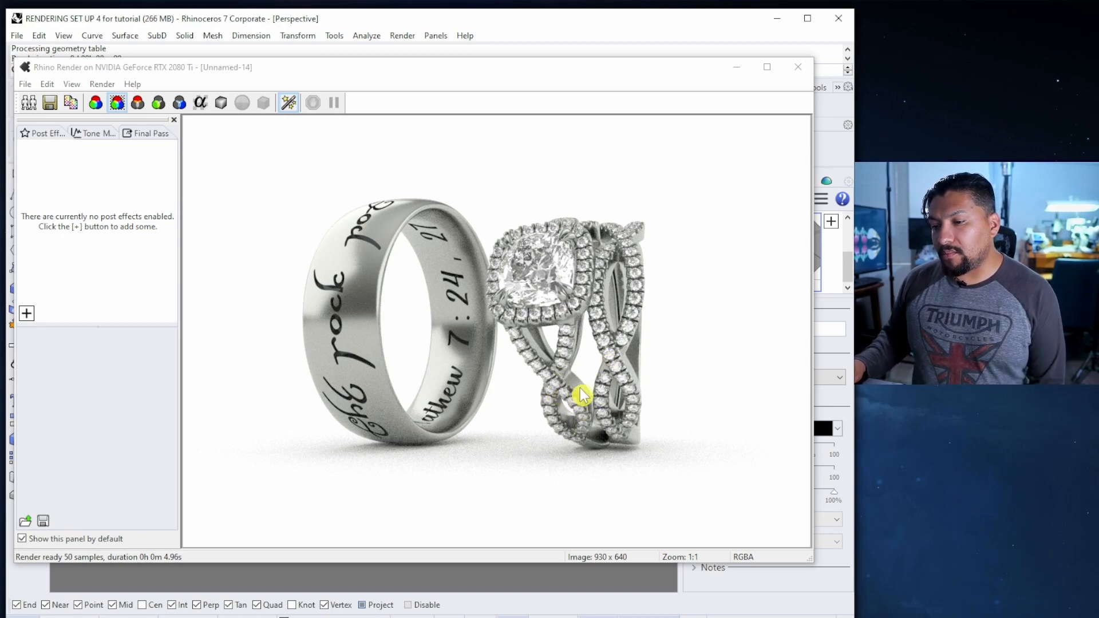
{"action": "left_click", "coordinate": [798, 66]}
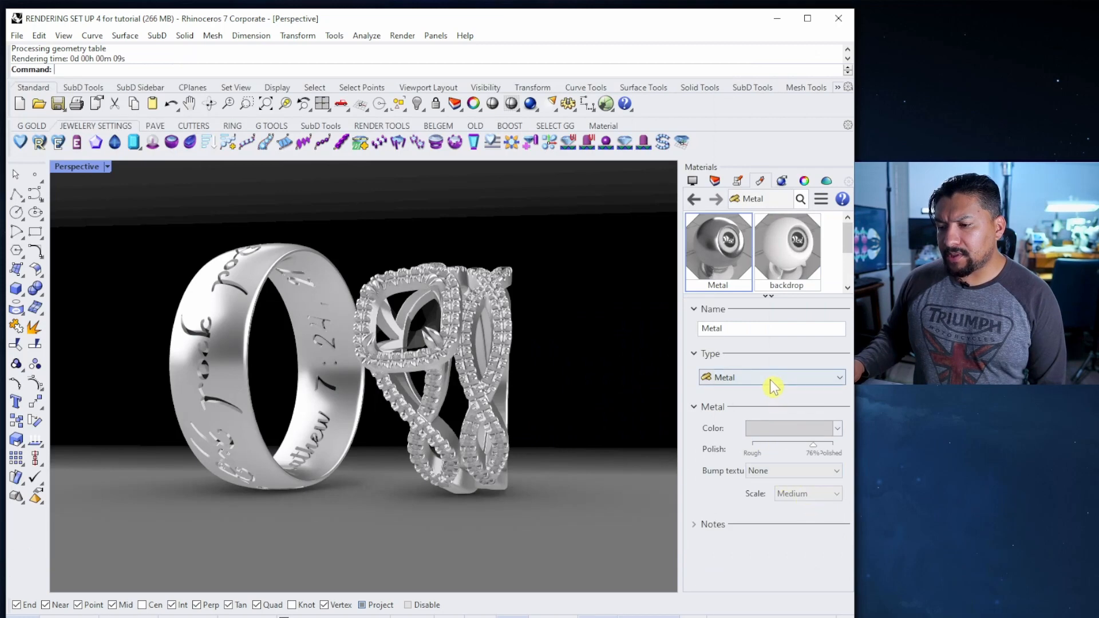
Set the Metal material's colour to Silver and test-render the rings
{"action": "left_click", "coordinate": [776, 435]}
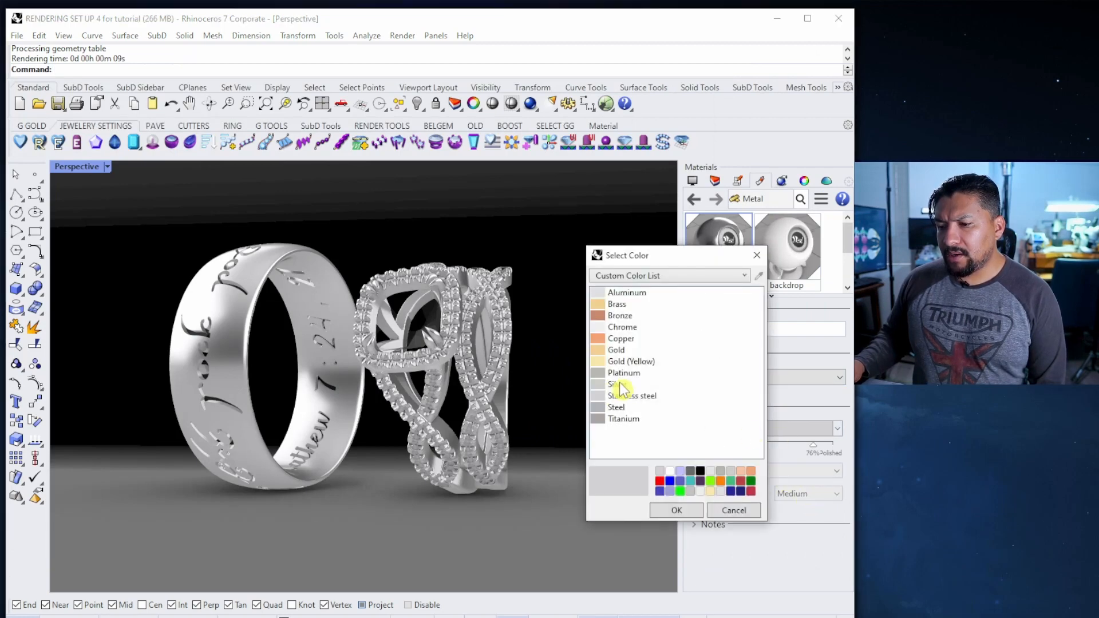
{"action": "left_click", "coordinate": [618, 384]}
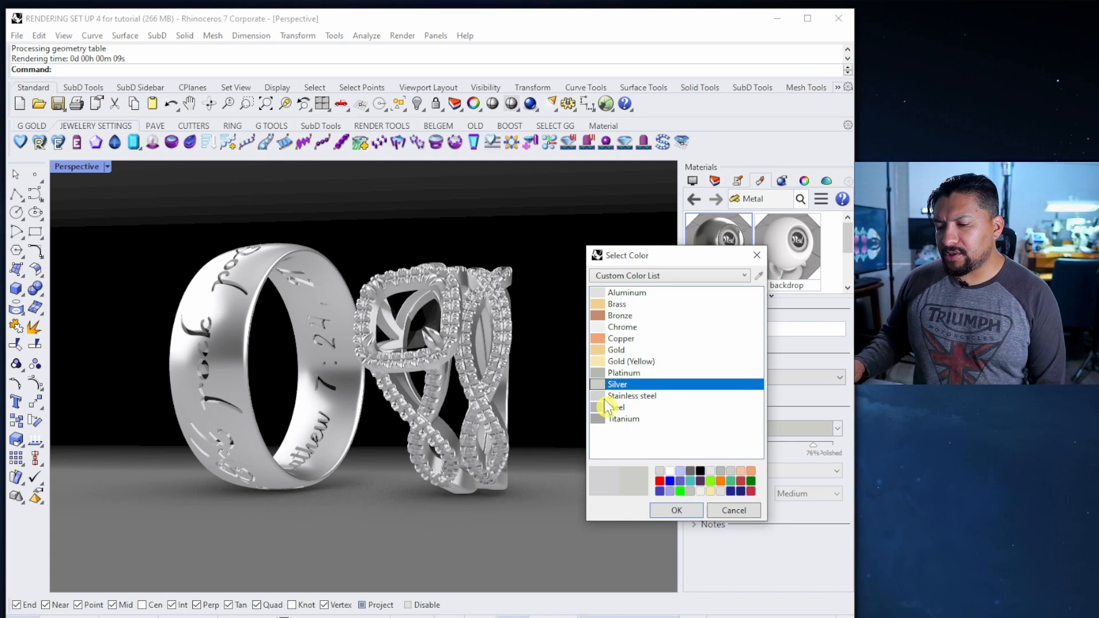
{"action": "left_click", "coordinate": [676, 510]}
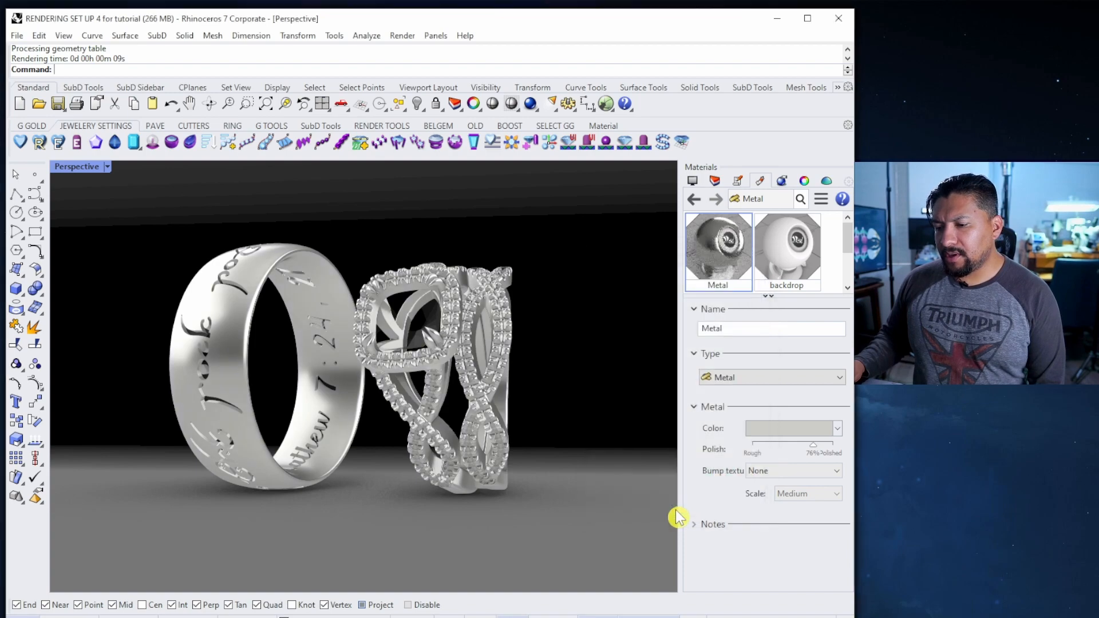
{"action": "left_click", "coordinate": [531, 103]}
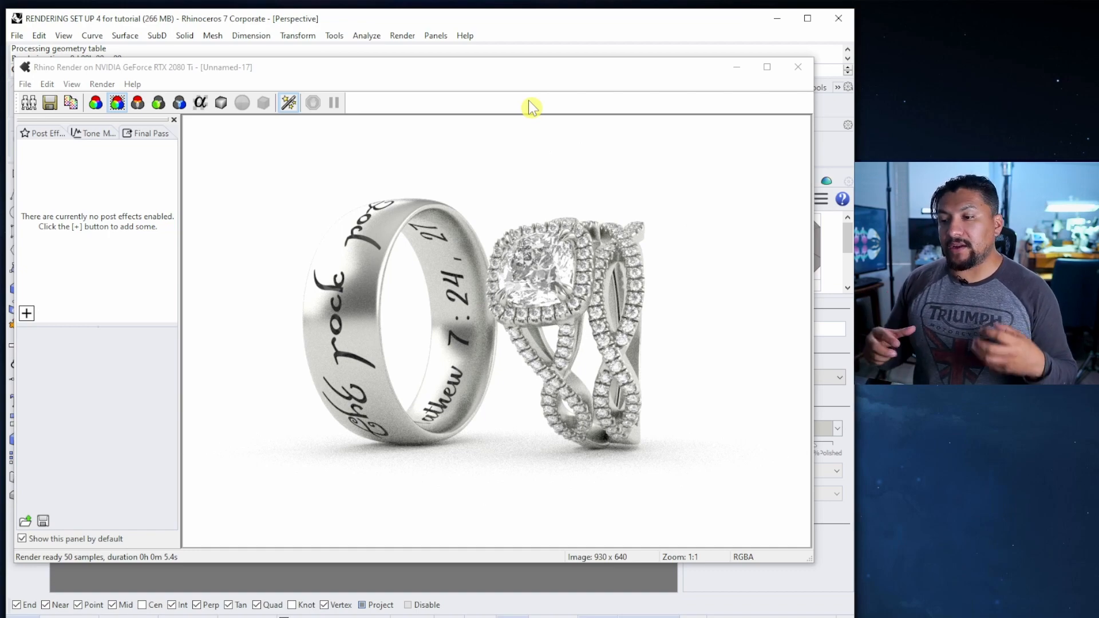
{"action": "left_click", "coordinate": [797, 67]}
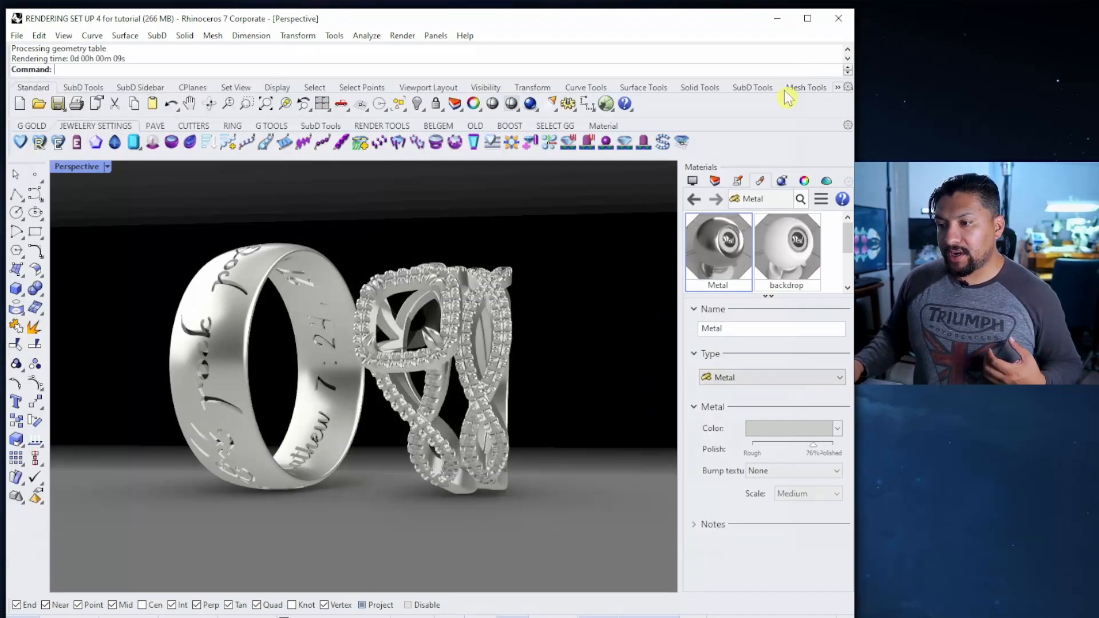
Set the render size to 800 x 600 and quality to Good, then render the rings
{"action": "left_click", "coordinate": [781, 180]}
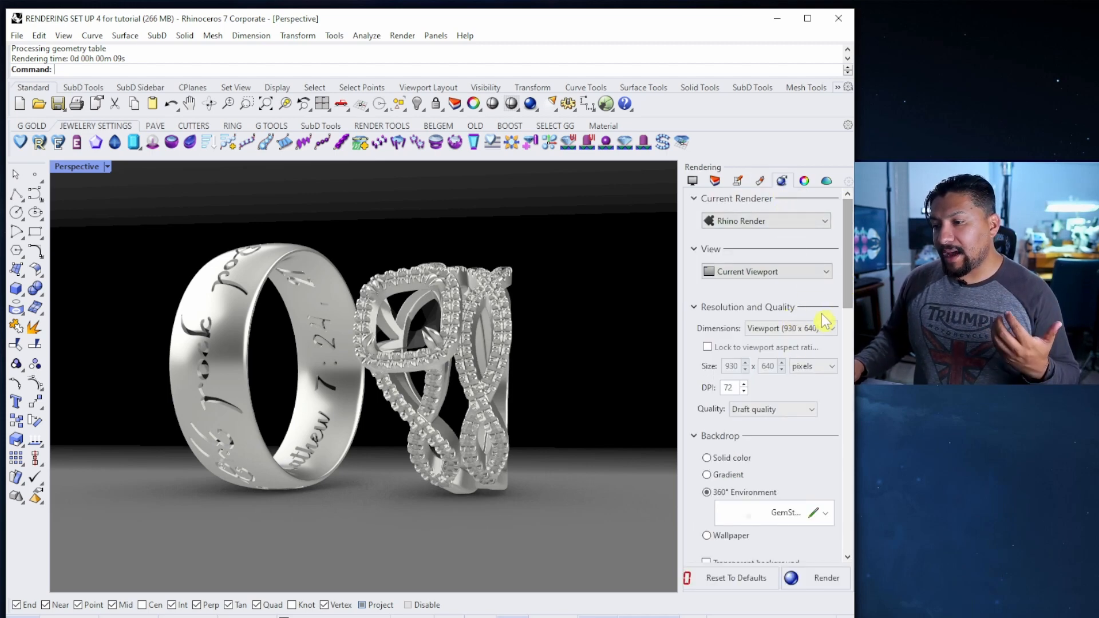
{"action": "left_click", "coordinate": [815, 330]}
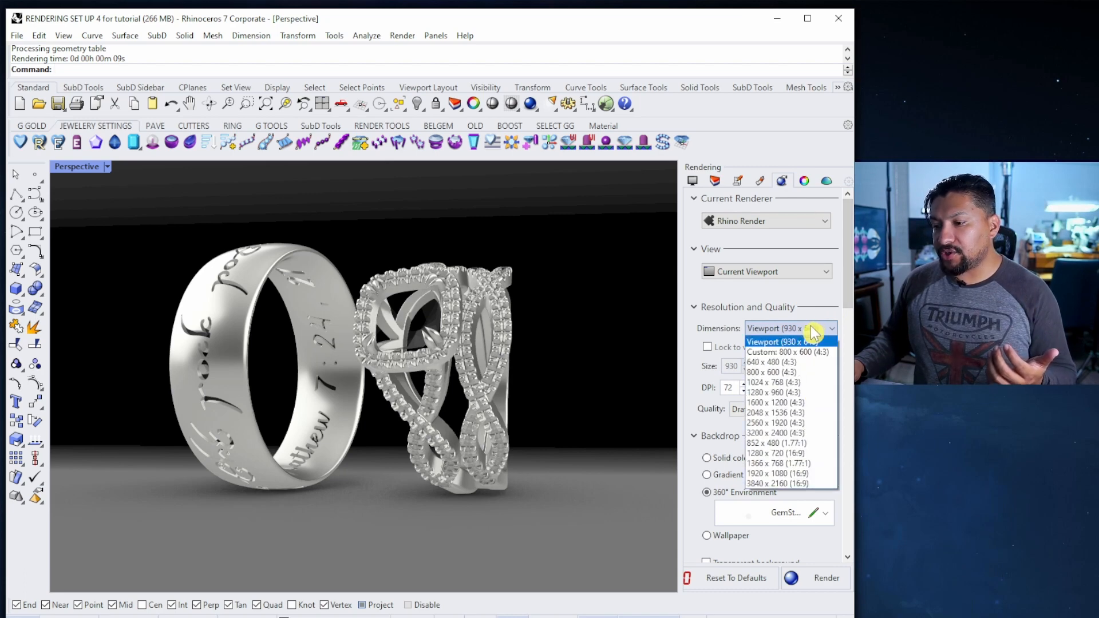
{"action": "left_click", "coordinate": [781, 373]}
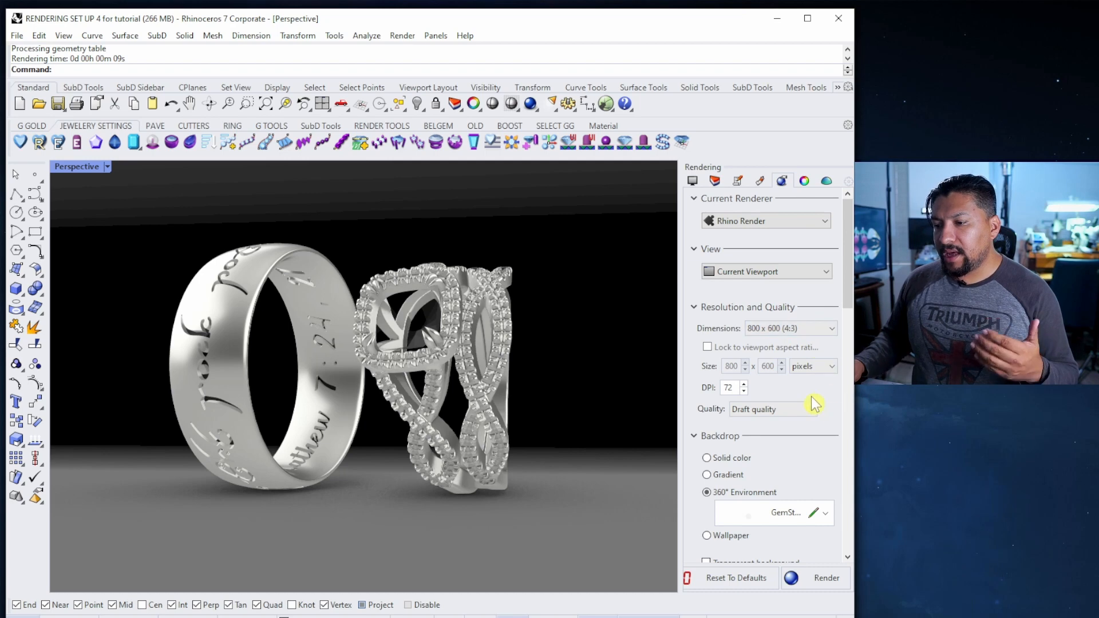
{"action": "left_click", "coordinate": [770, 413]}
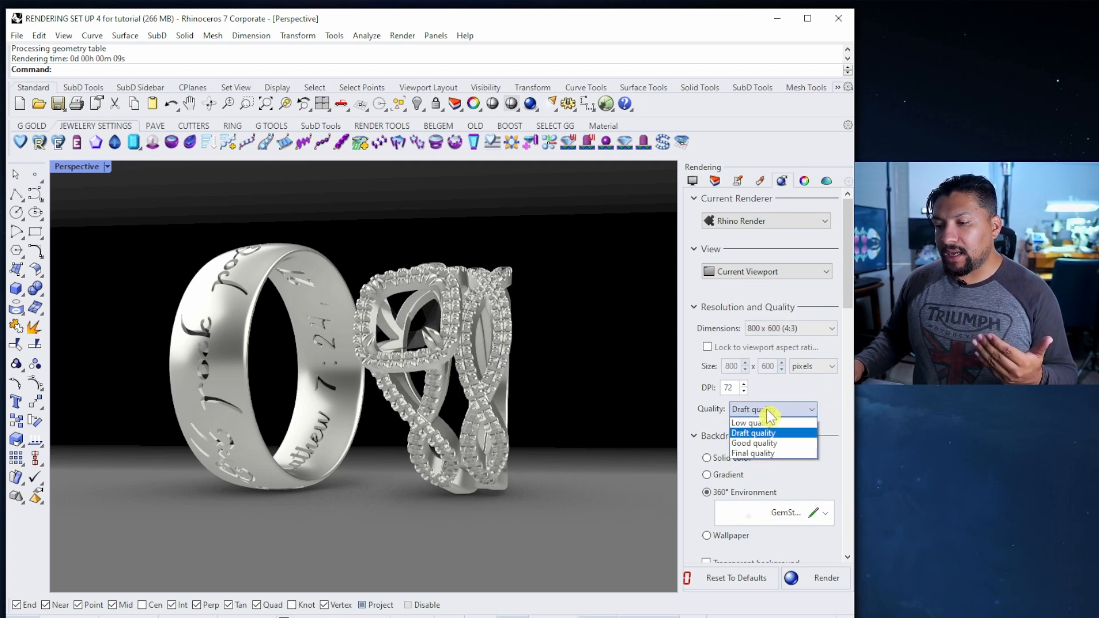
{"action": "left_click", "coordinate": [769, 449]}
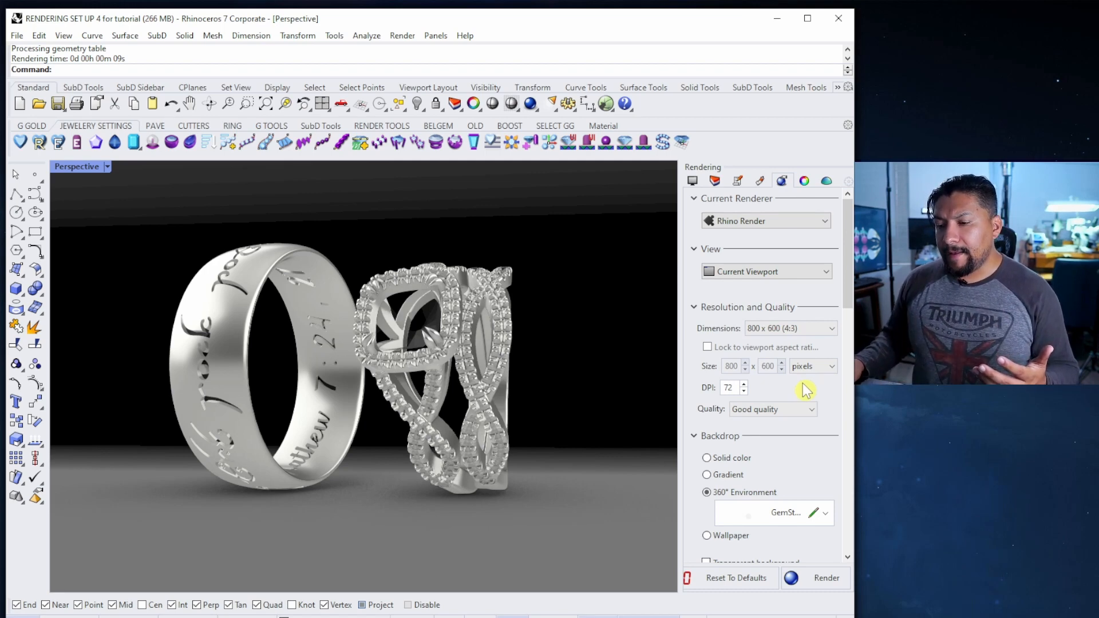
{"action": "left_click", "coordinate": [809, 581]}
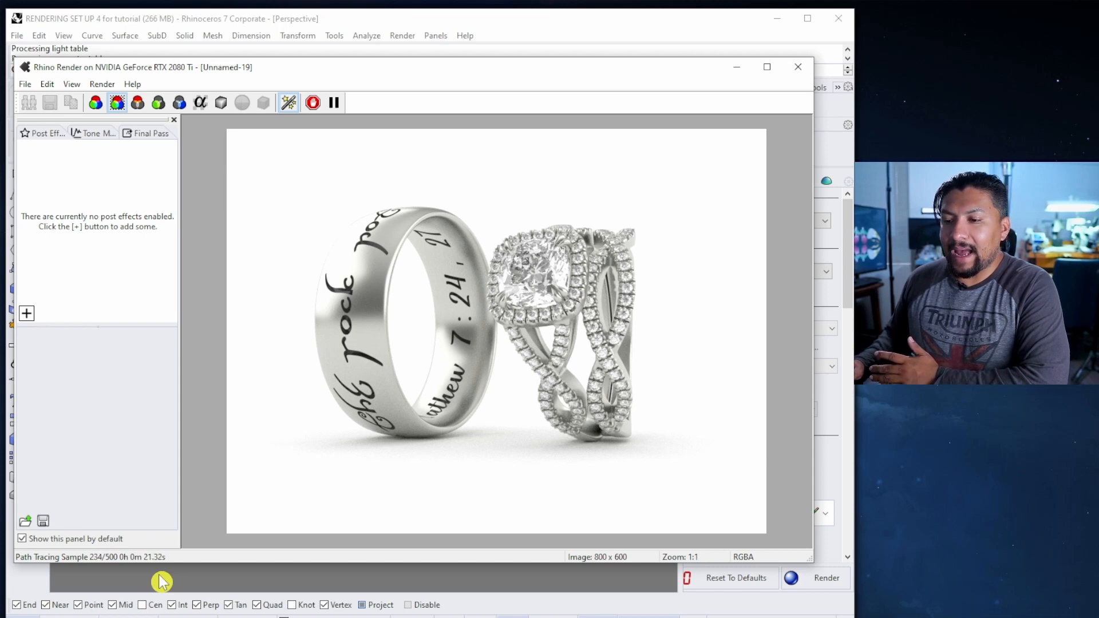
{"action": "left_click", "coordinate": [801, 585]}
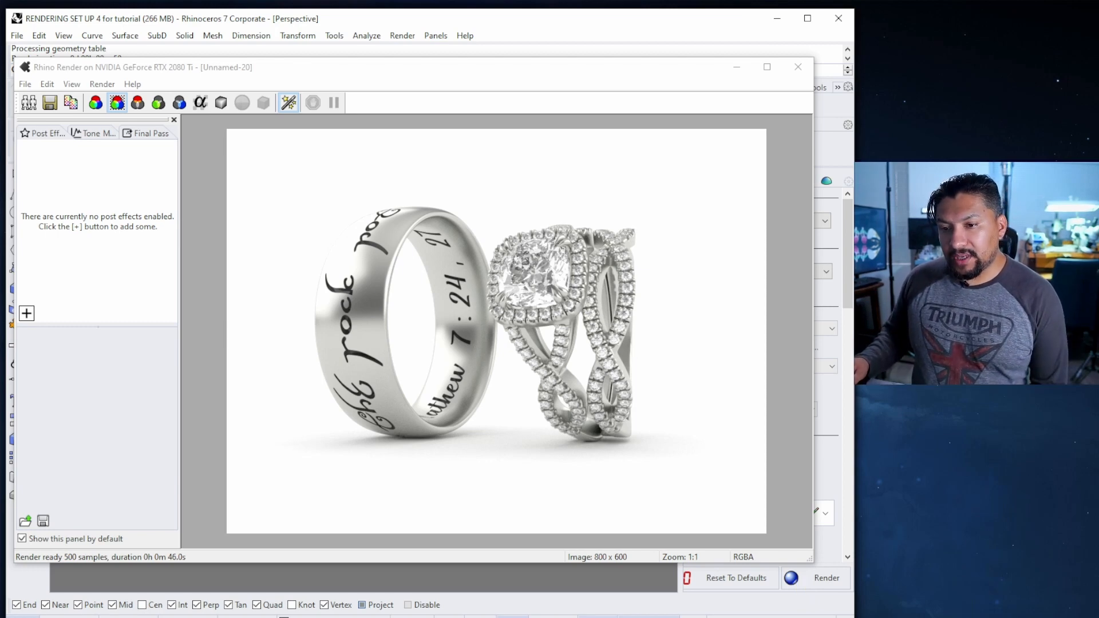
Add Bloom and Depth of field post effects to the render
{"action": "left_click", "coordinate": [57, 135]}
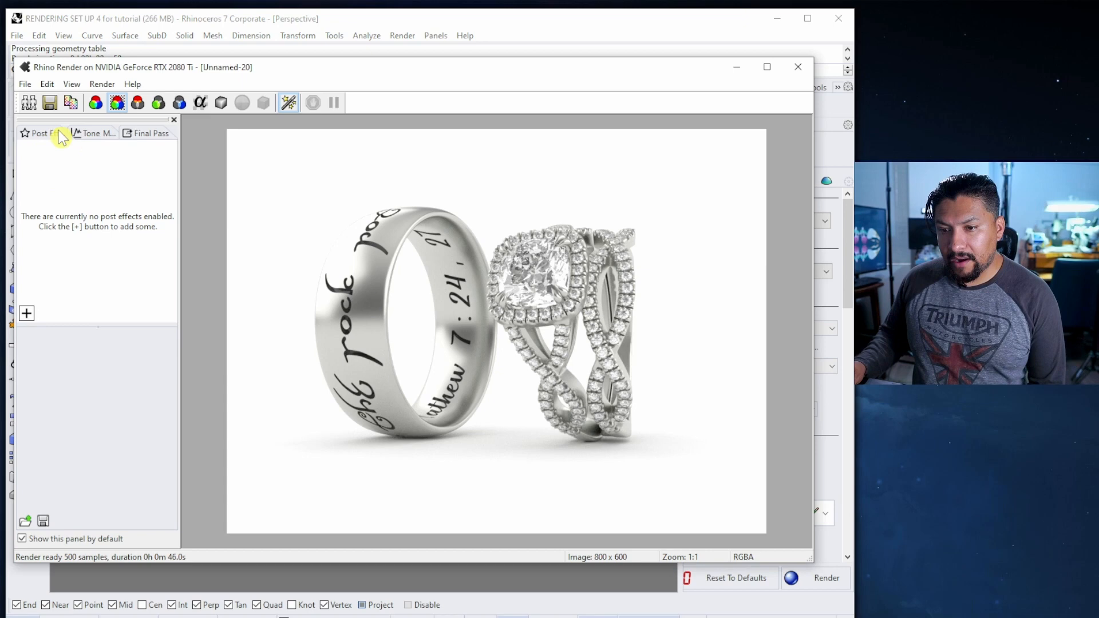
{"action": "left_click", "coordinate": [27, 313]}
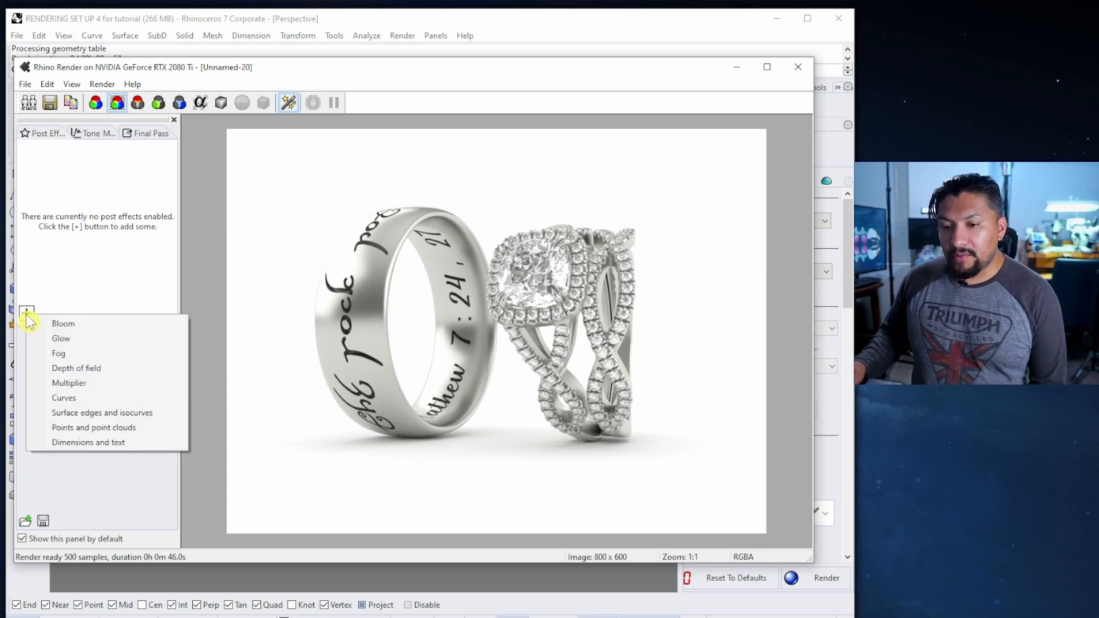
{"action": "left_click", "coordinate": [70, 324]}
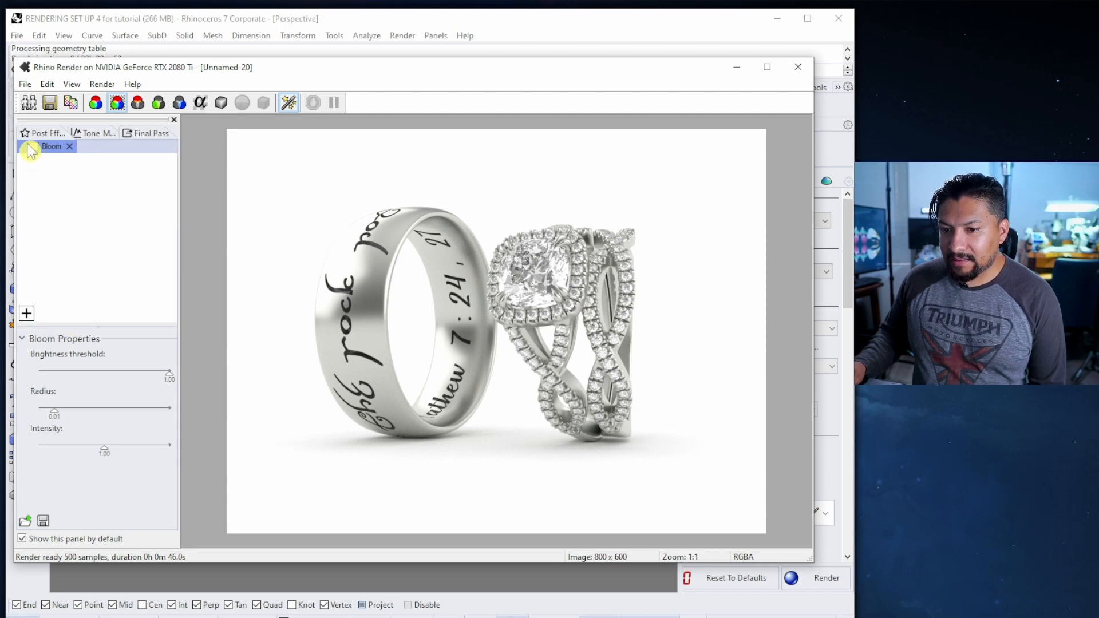
{"action": "left_click", "coordinate": [26, 313]}
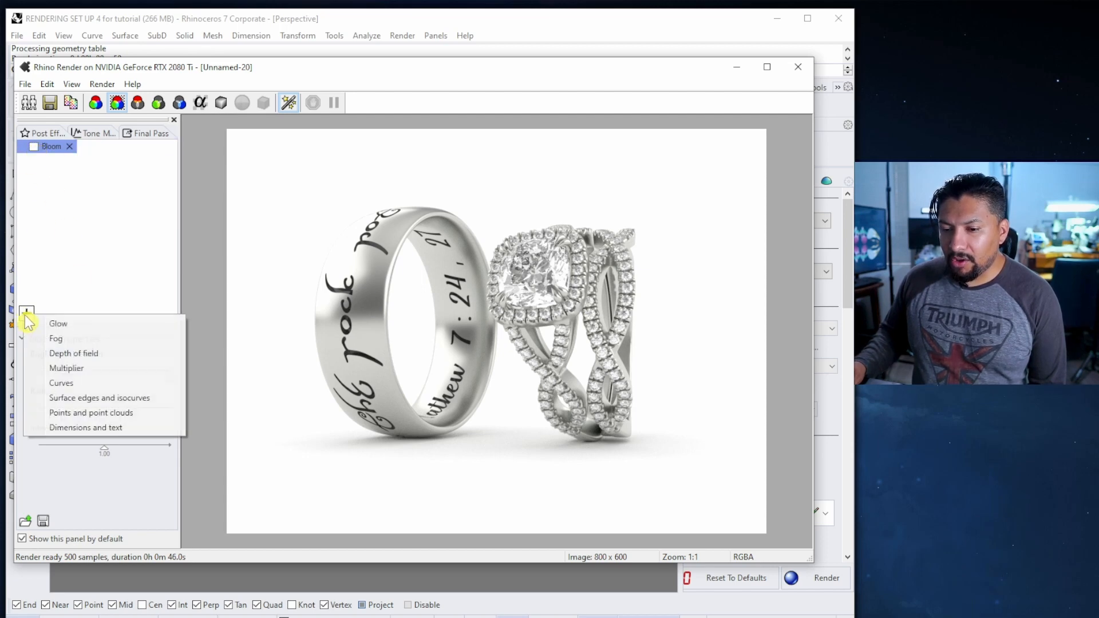
{"action": "left_click", "coordinate": [81, 354]}
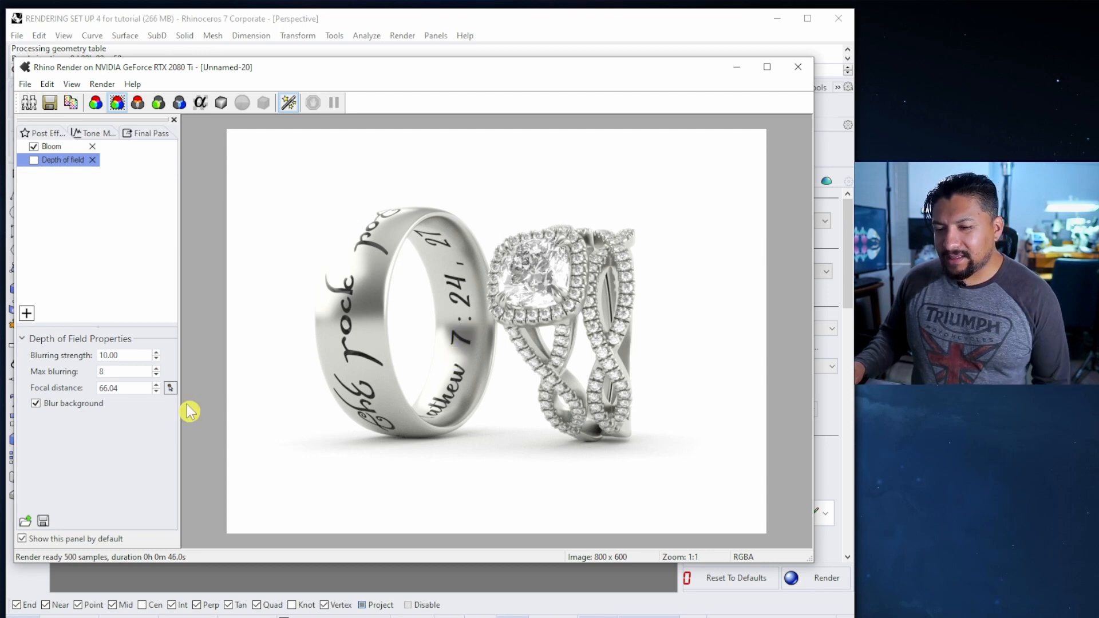
Set Bloom threshold to 0.89, radius to 0.00 and intensity to about 0.59
{"action": "left_click", "coordinate": [52, 147]}
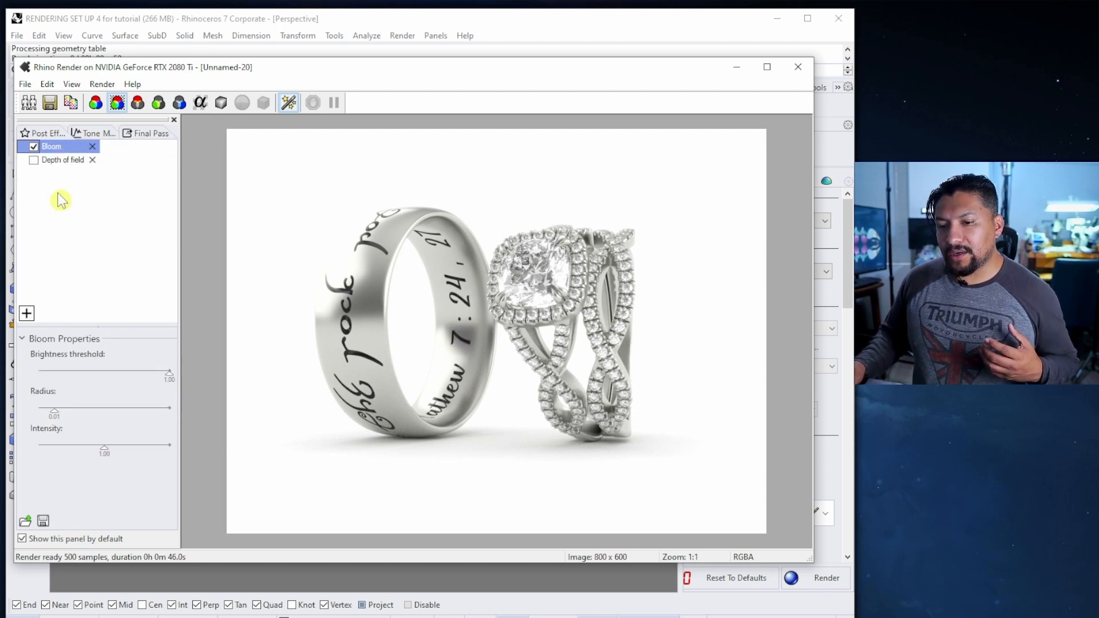
{"action": "mouse_move", "coordinate": [173, 375]}
{"action": "left_mouse_down"}
{"action": "mouse_move", "coordinate": [146, 377]}
{"action": "mouse_move", "coordinate": [169, 376]}
{"action": "left_mouse_up"}
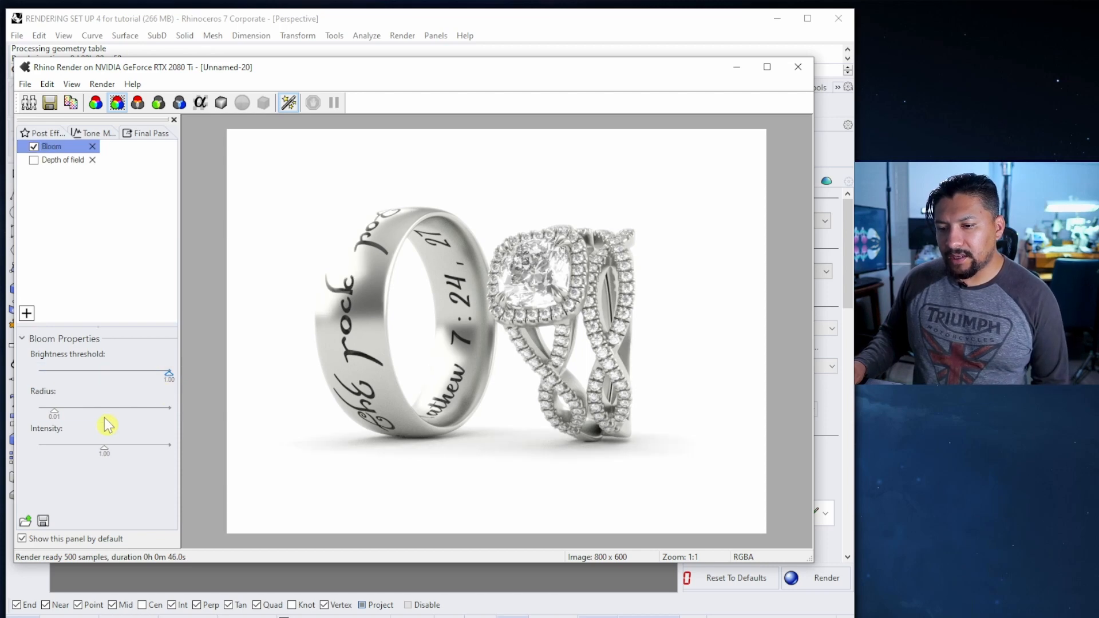
{"action": "mouse_move", "coordinate": [54, 411]}
{"action": "left_mouse_down"}
{"action": "mouse_move", "coordinate": [96, 412]}
{"action": "mouse_move", "coordinate": [43, 419]}
{"action": "left_mouse_up"}
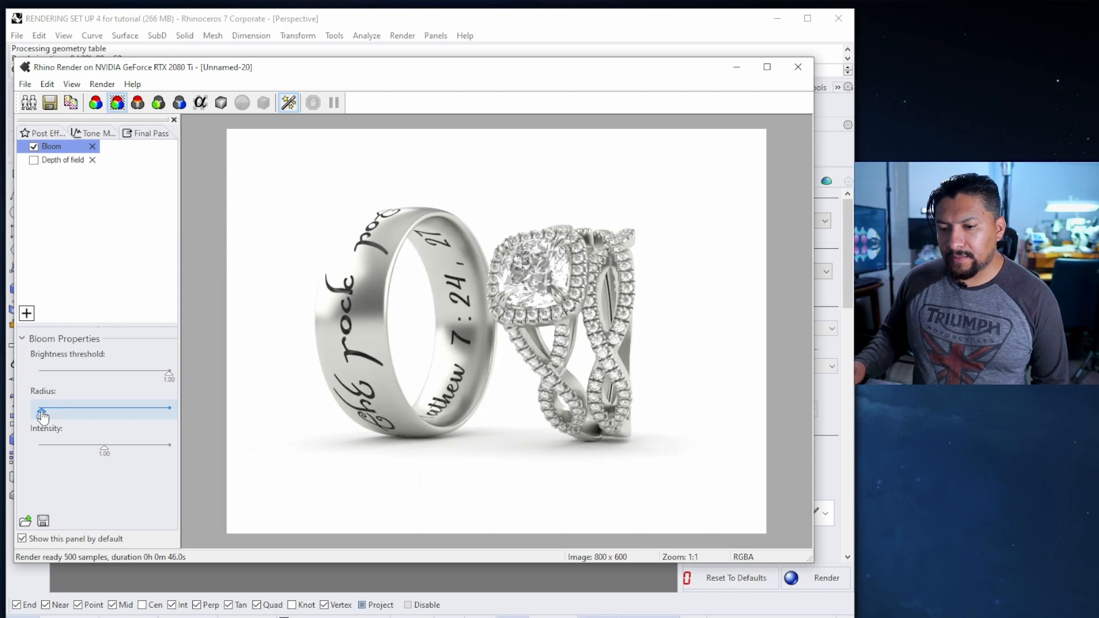
{"action": "left_click", "coordinate": [103, 450]}
{"action": "left_click_drag", "start_coordinate": [77, 459], "coordinate": [154, 460]}
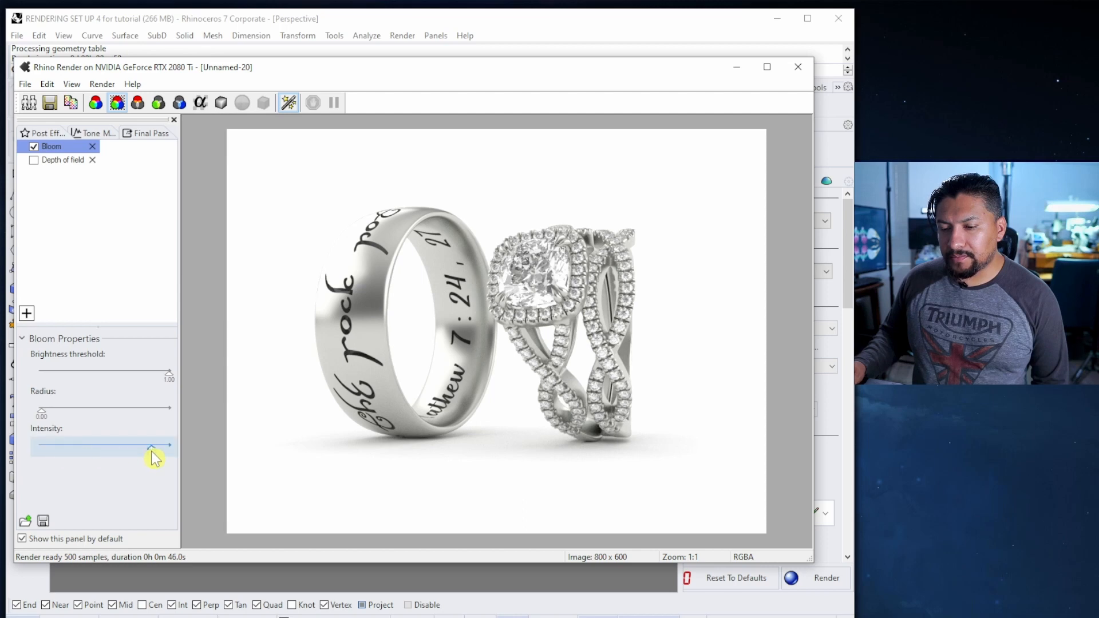
Enable depth of field focused on the diamond, giving focal distance 80.12 and strength 10.00
{"action": "left_click", "coordinate": [33, 161]}
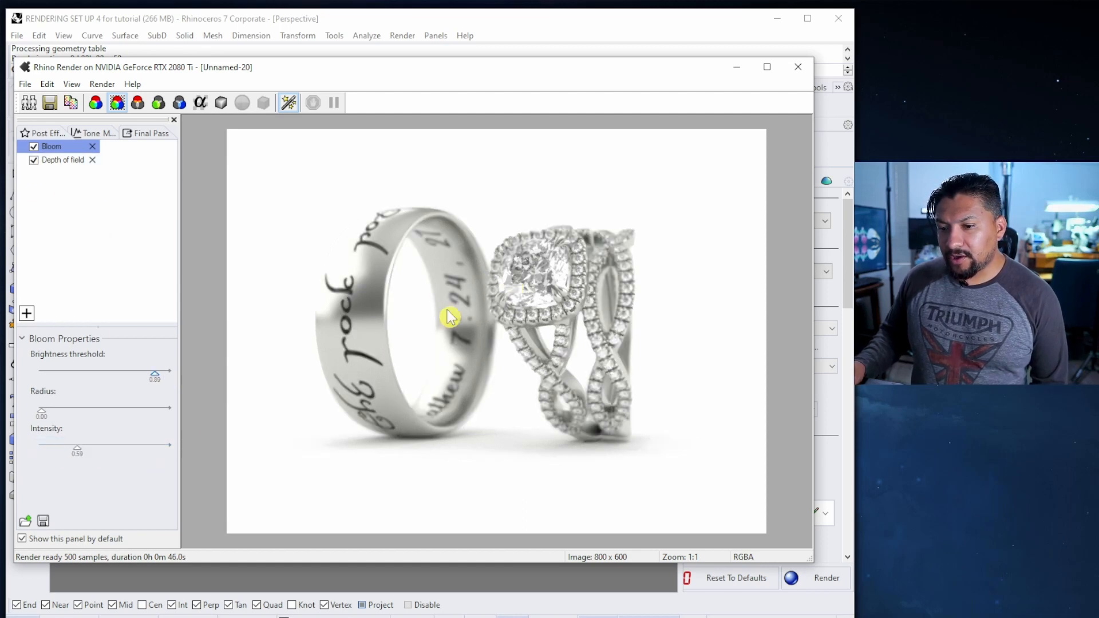
{"action": "left_click", "coordinate": [63, 159]}
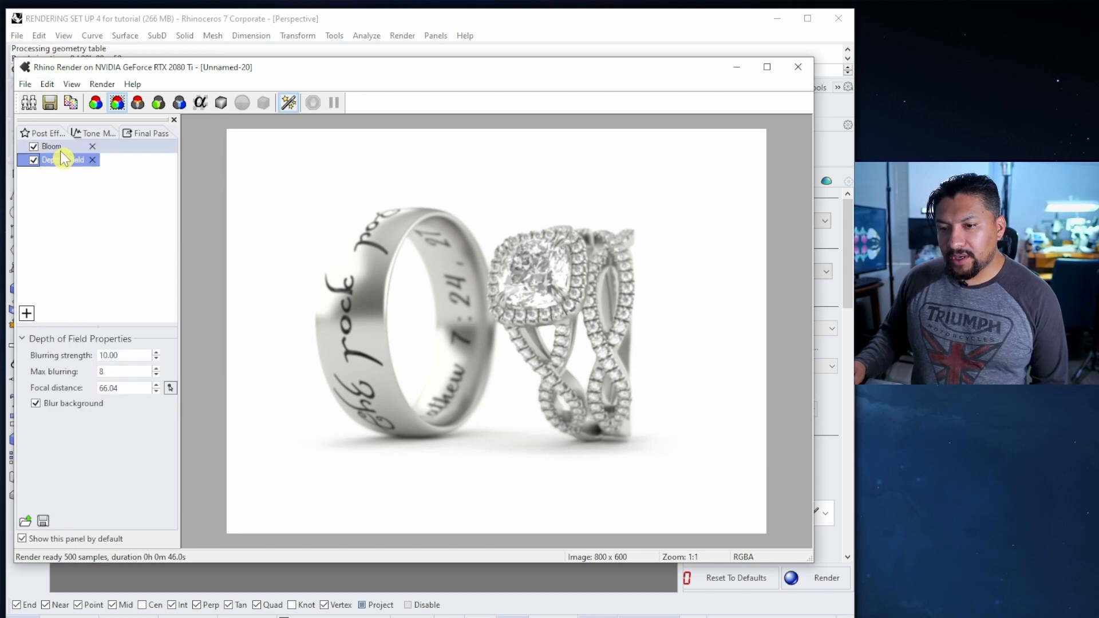
{"action": "left_click", "coordinate": [169, 389]}
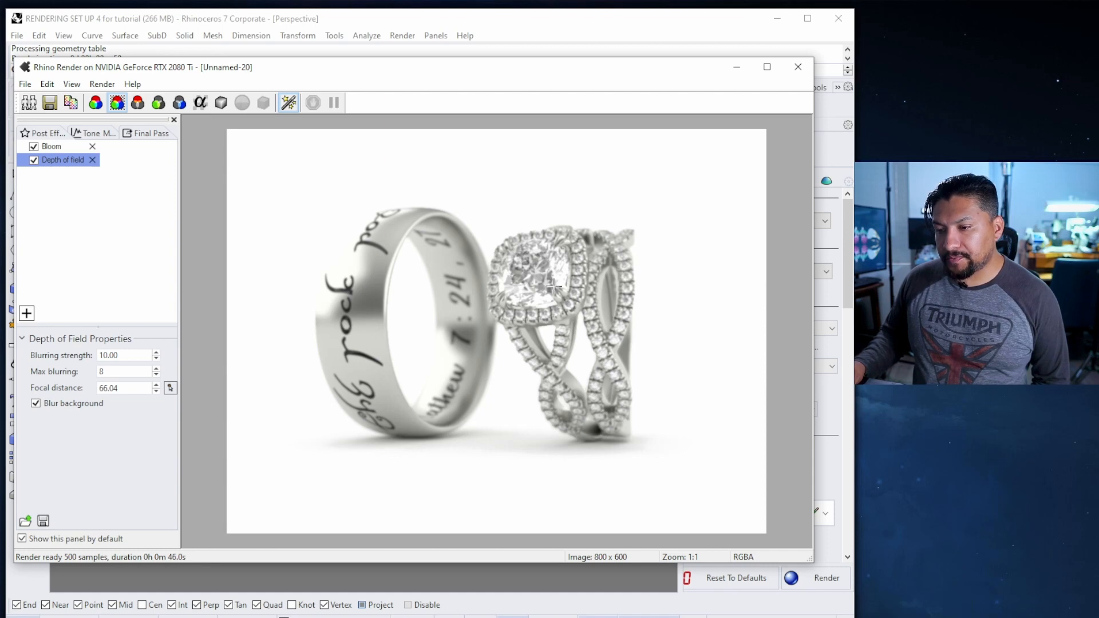
{"action": "left_click", "coordinate": [553, 288]}
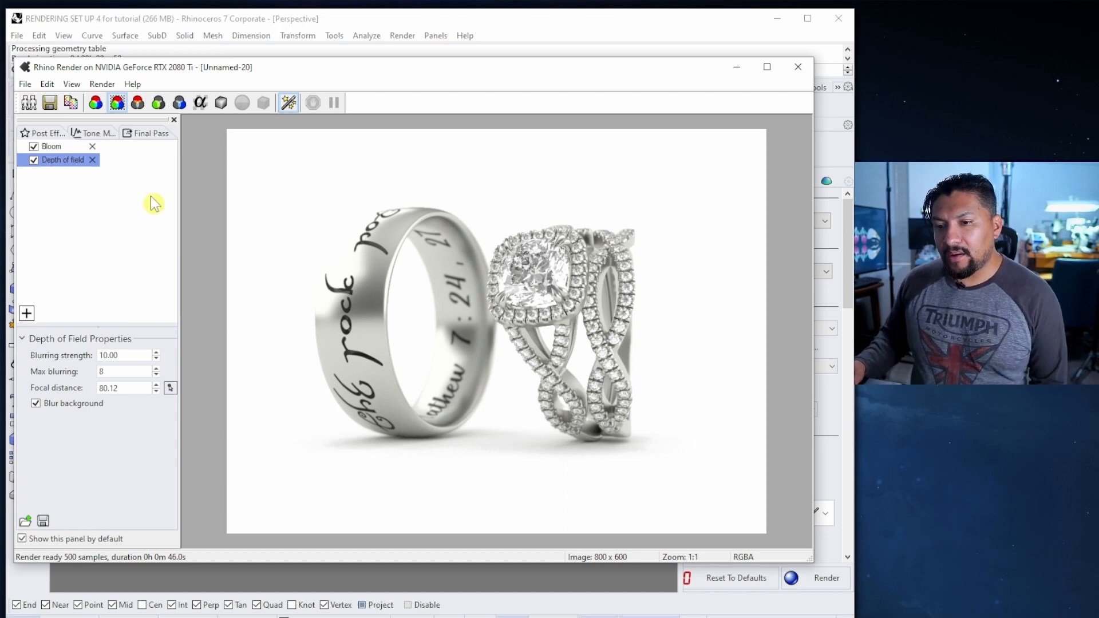
{"action": "left_click", "coordinate": [144, 136]}
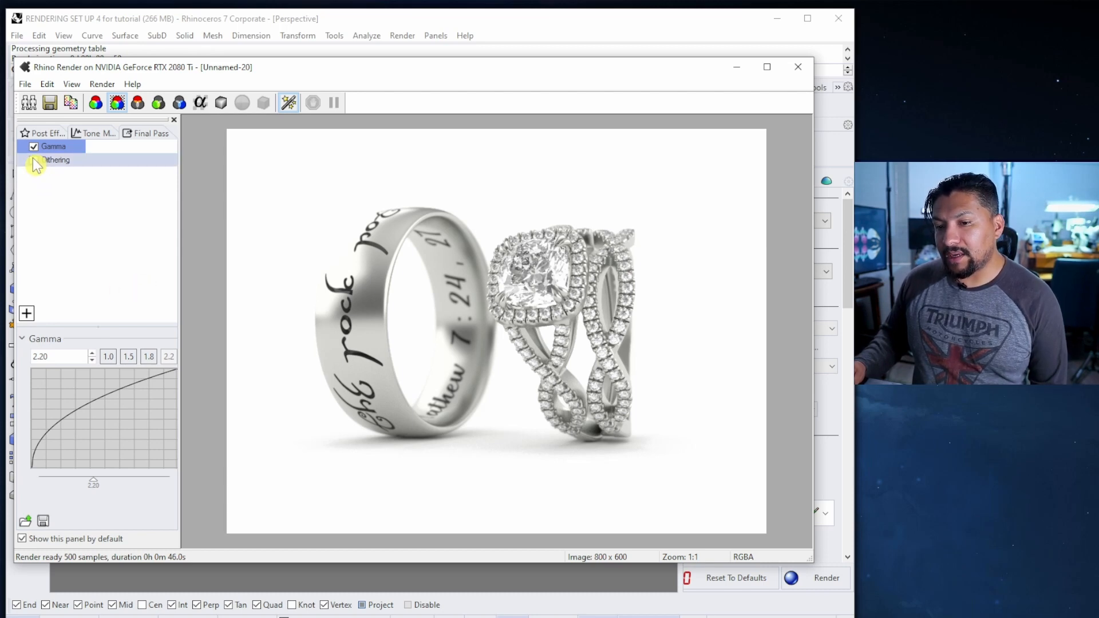
Compare final-pass gamma presets 1.8, 1.5 and 1.0, then settle on 1.8
{"action": "left_click", "coordinate": [148, 357]}
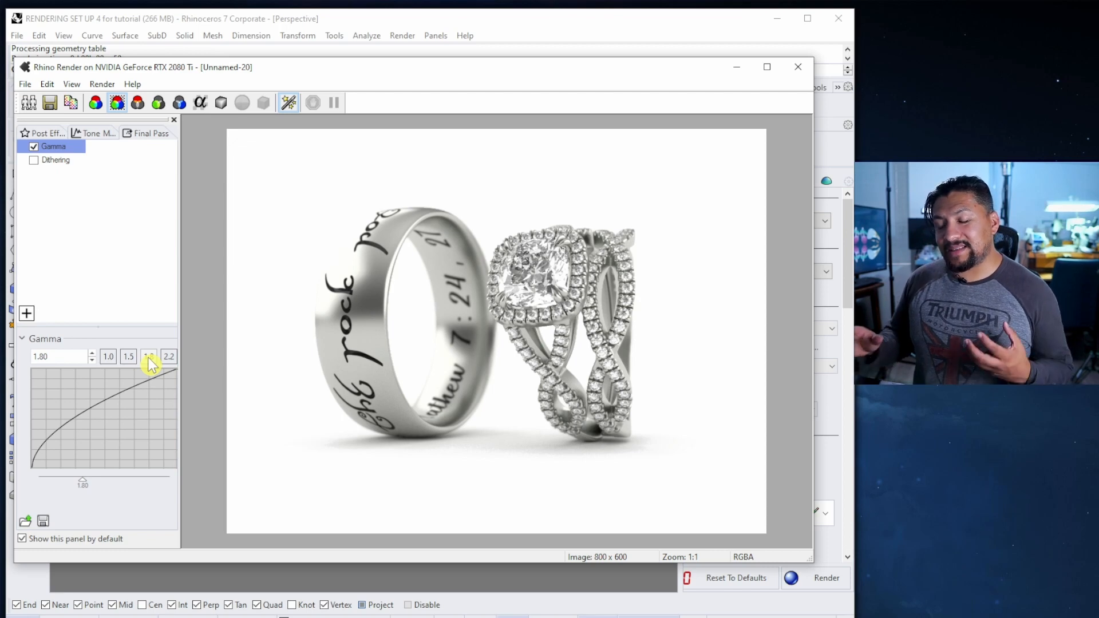
{"action": "left_click", "coordinate": [131, 358]}
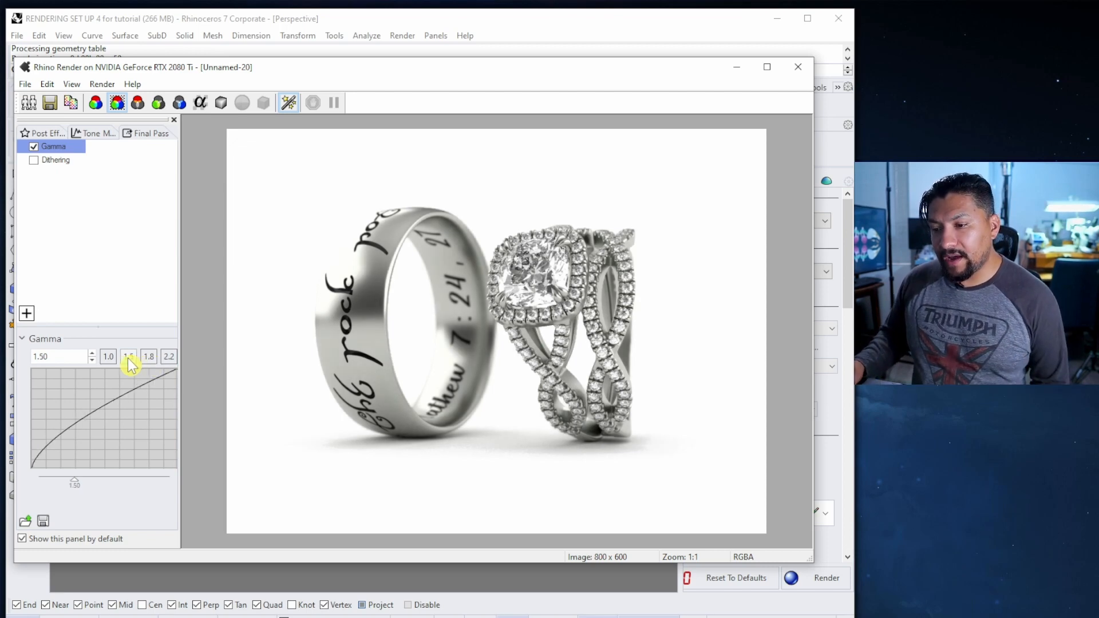
{"action": "left_click", "coordinate": [109, 358]}
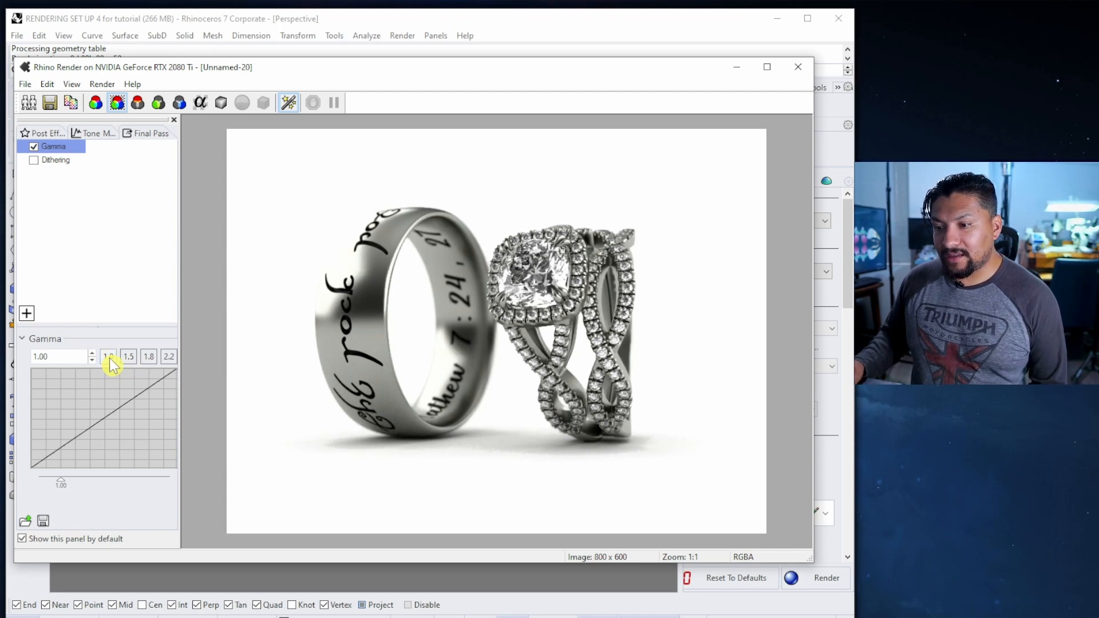
{"action": "left_click", "coordinate": [151, 359]}
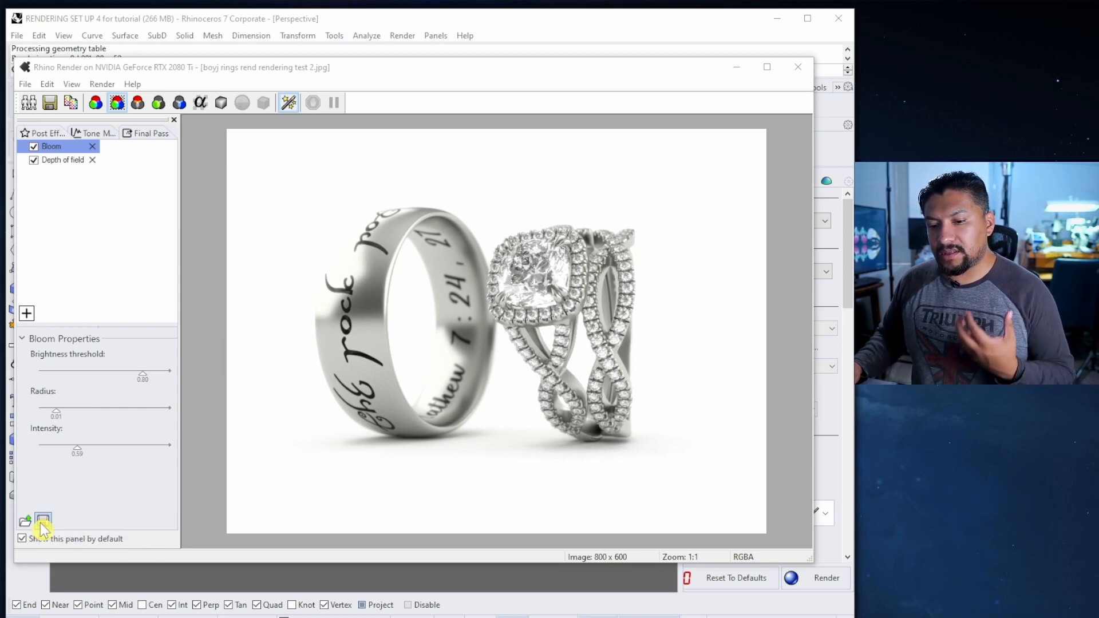
Close the Rhino Render window and restore the four viewports from the maximized Perspective view
{"action": "left_click", "coordinate": [799, 70]}
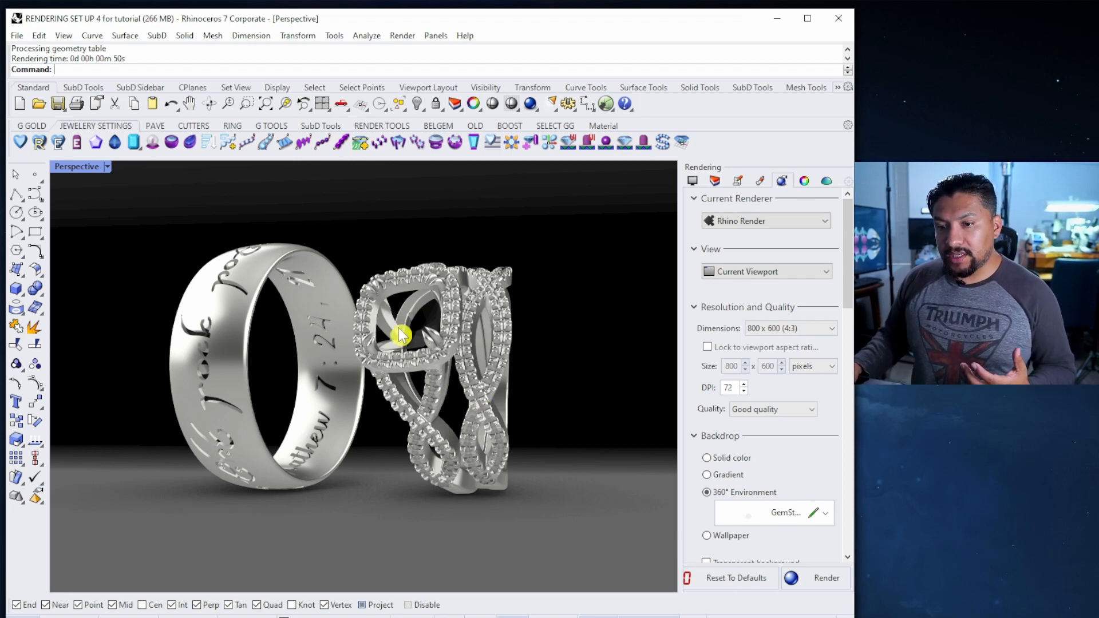
{"action": "double_click", "coordinate": [88, 167]}
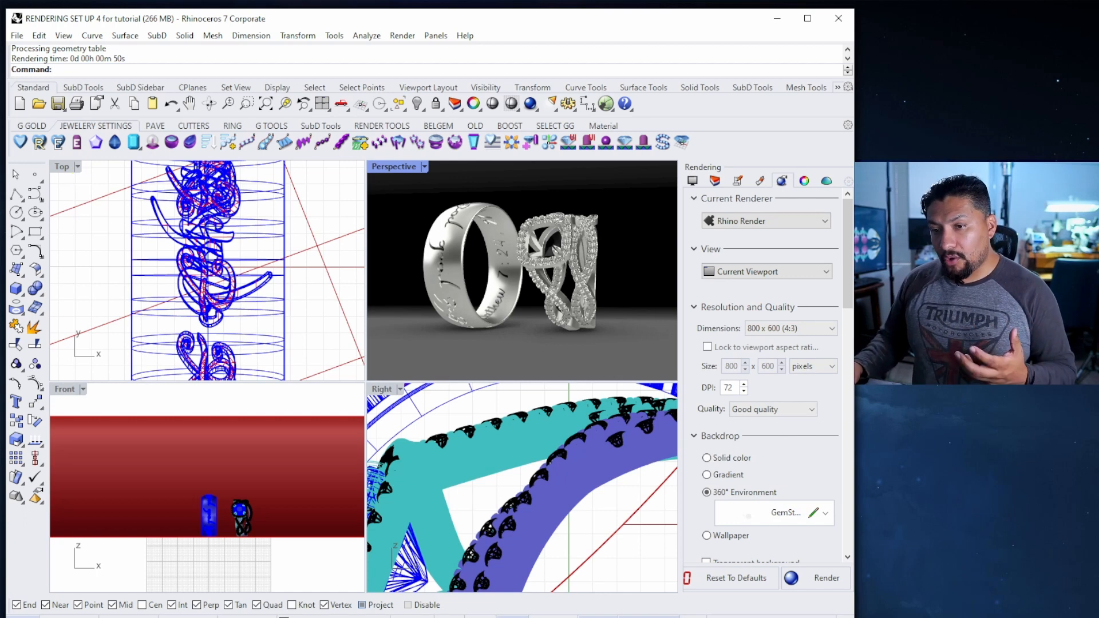
{"action": "left_click", "coordinate": [17, 35]}
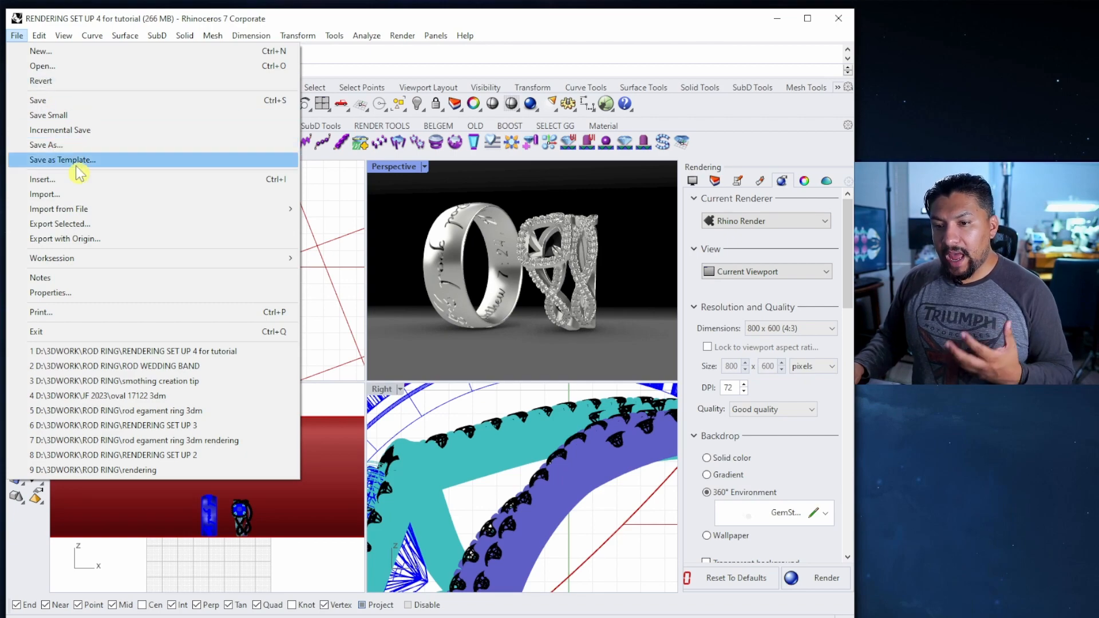
{"action": "left_click", "coordinate": [74, 148]}
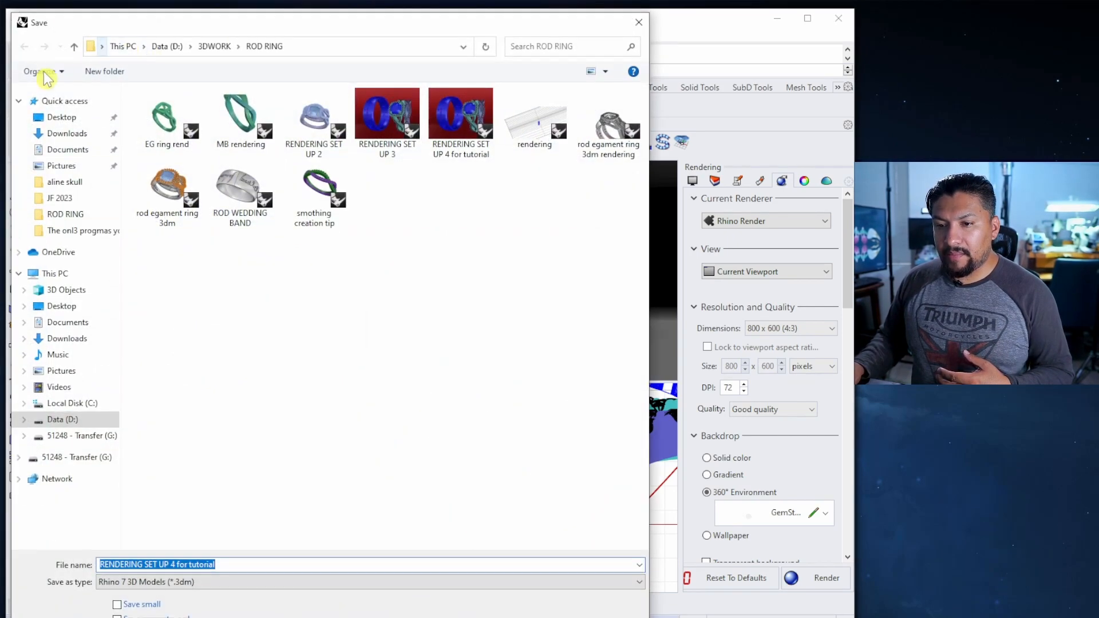
{"action": "left_click", "coordinate": [62, 117]}
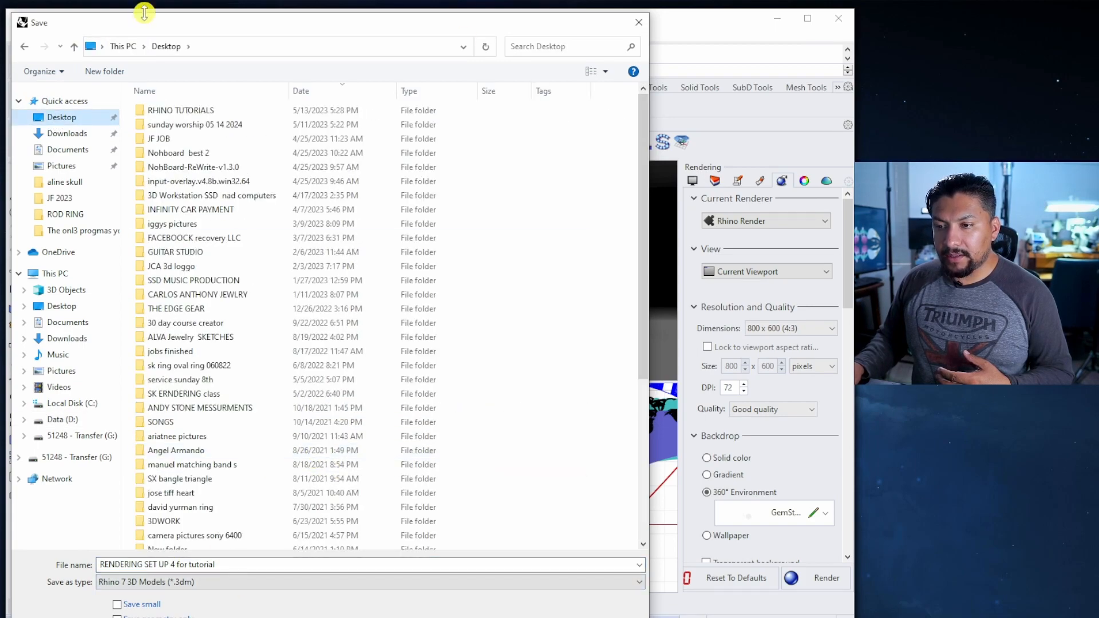
{"action": "left_click", "coordinate": [633, 26]}
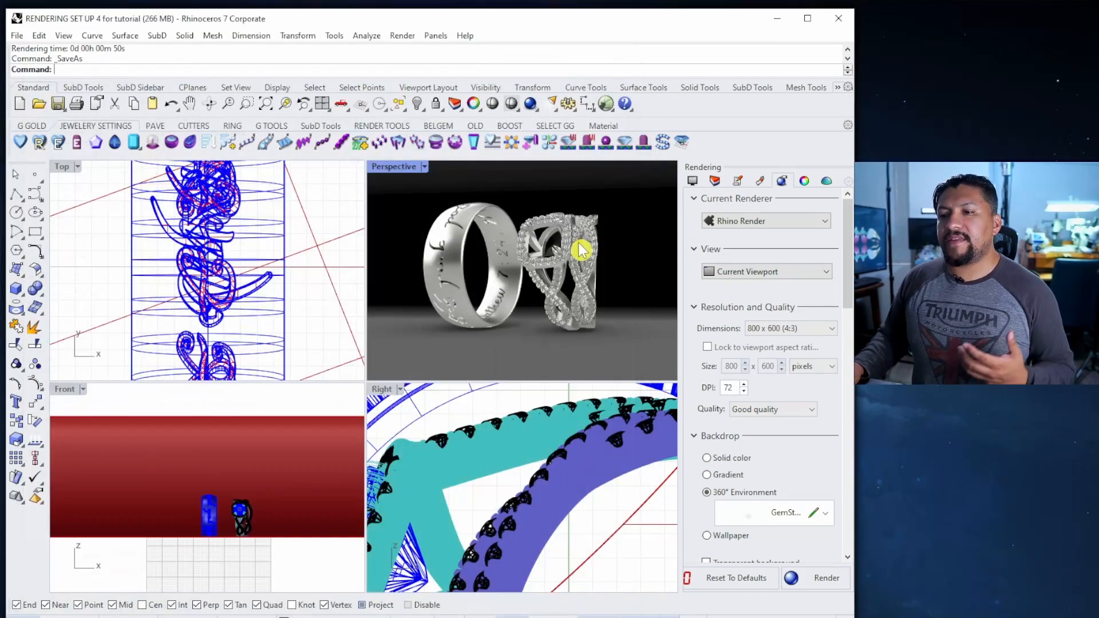